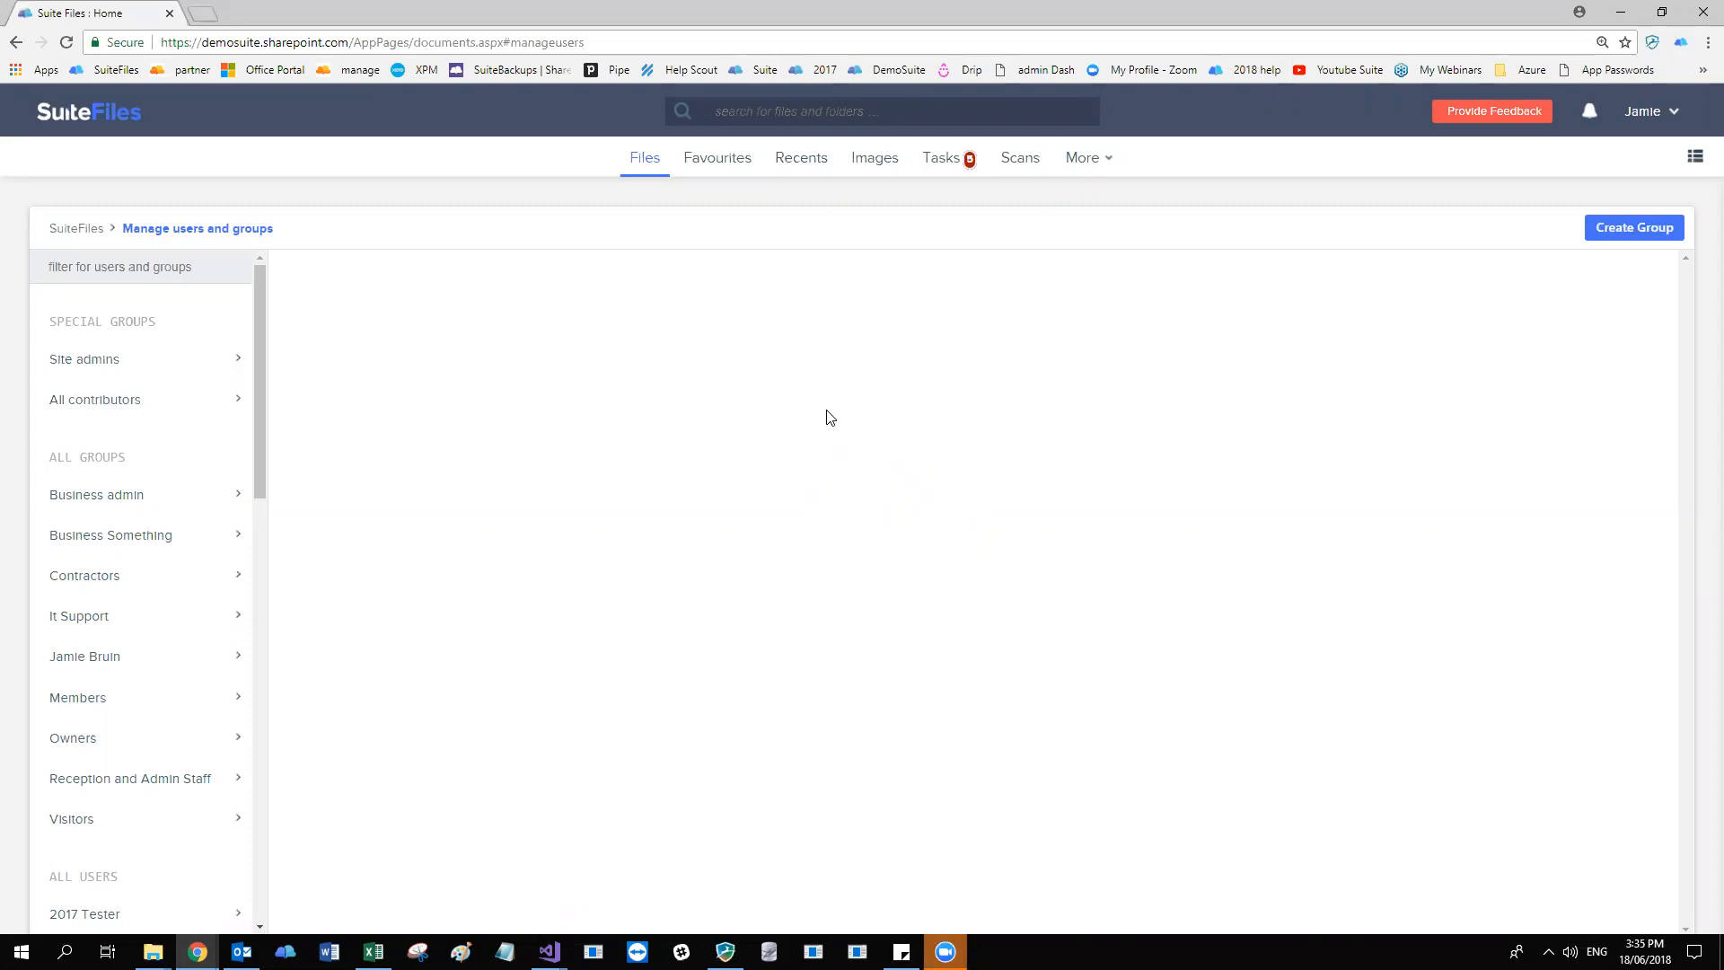
Write the SuiteFiles support email address in the address bar of a new browser tab.
left_click(208, 13)
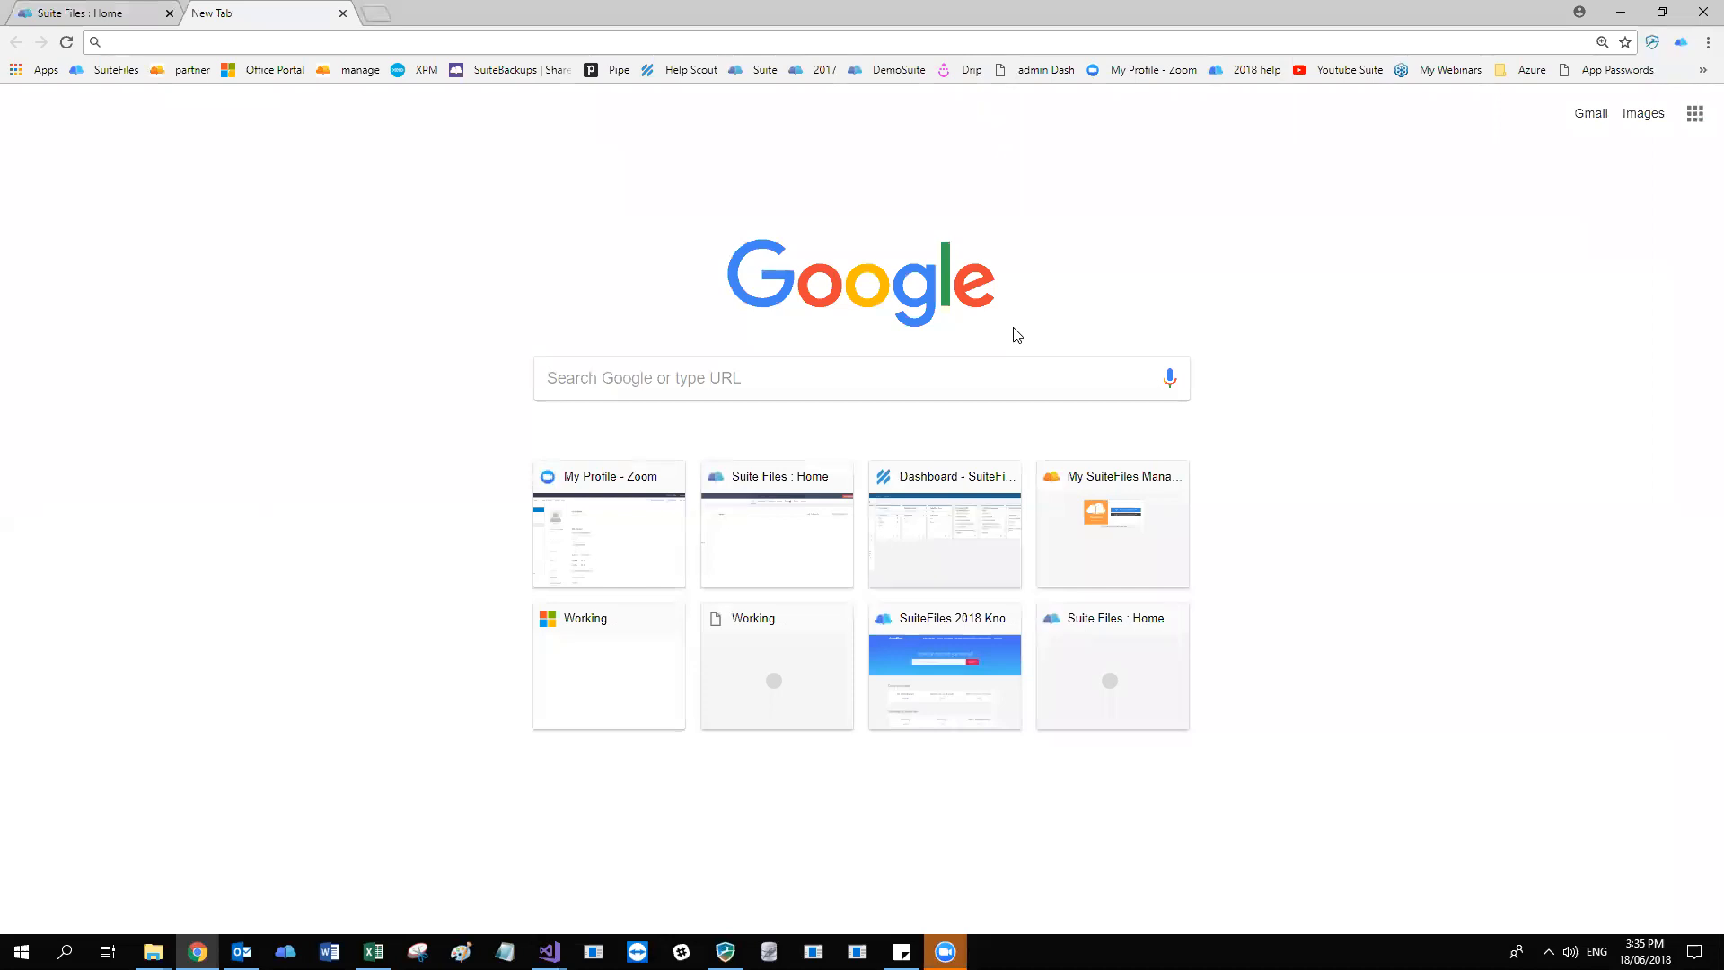
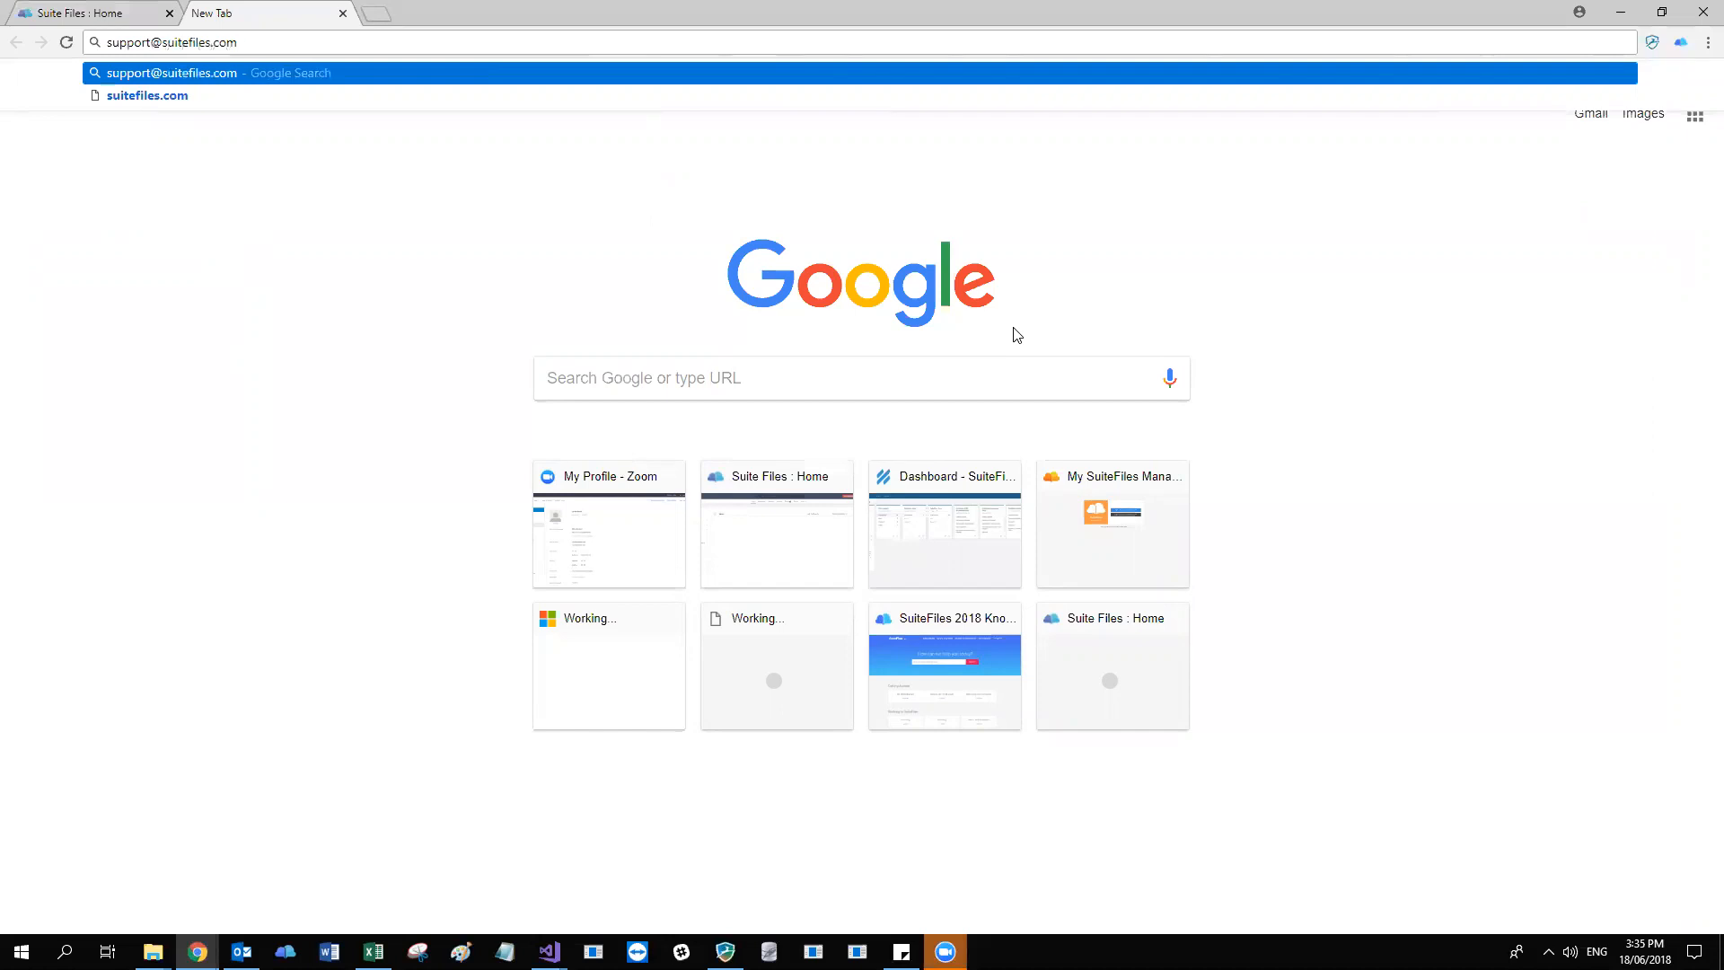
triple_click(239, 43)
left_click(252, 44)
left_click(358, 360)
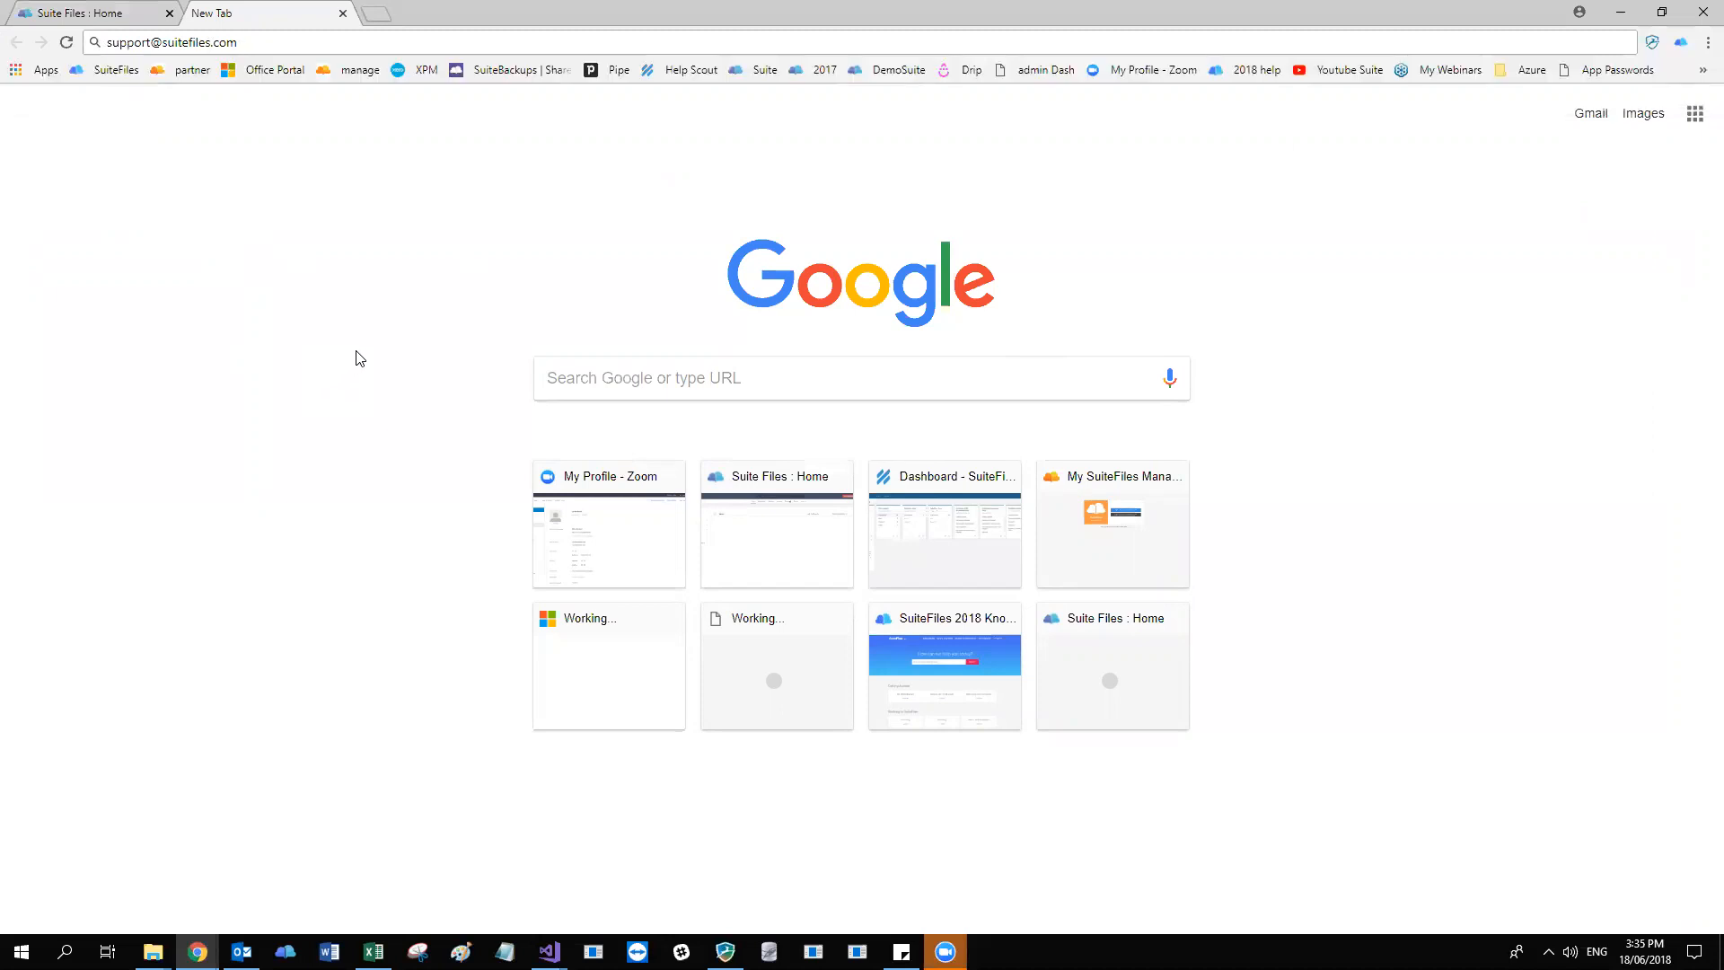
Open the SuiteFiles 2018 help site in another new tab and highlight its address, suitehelp.suitefiles.com.
left_click(375, 17)
left_click(1257, 70)
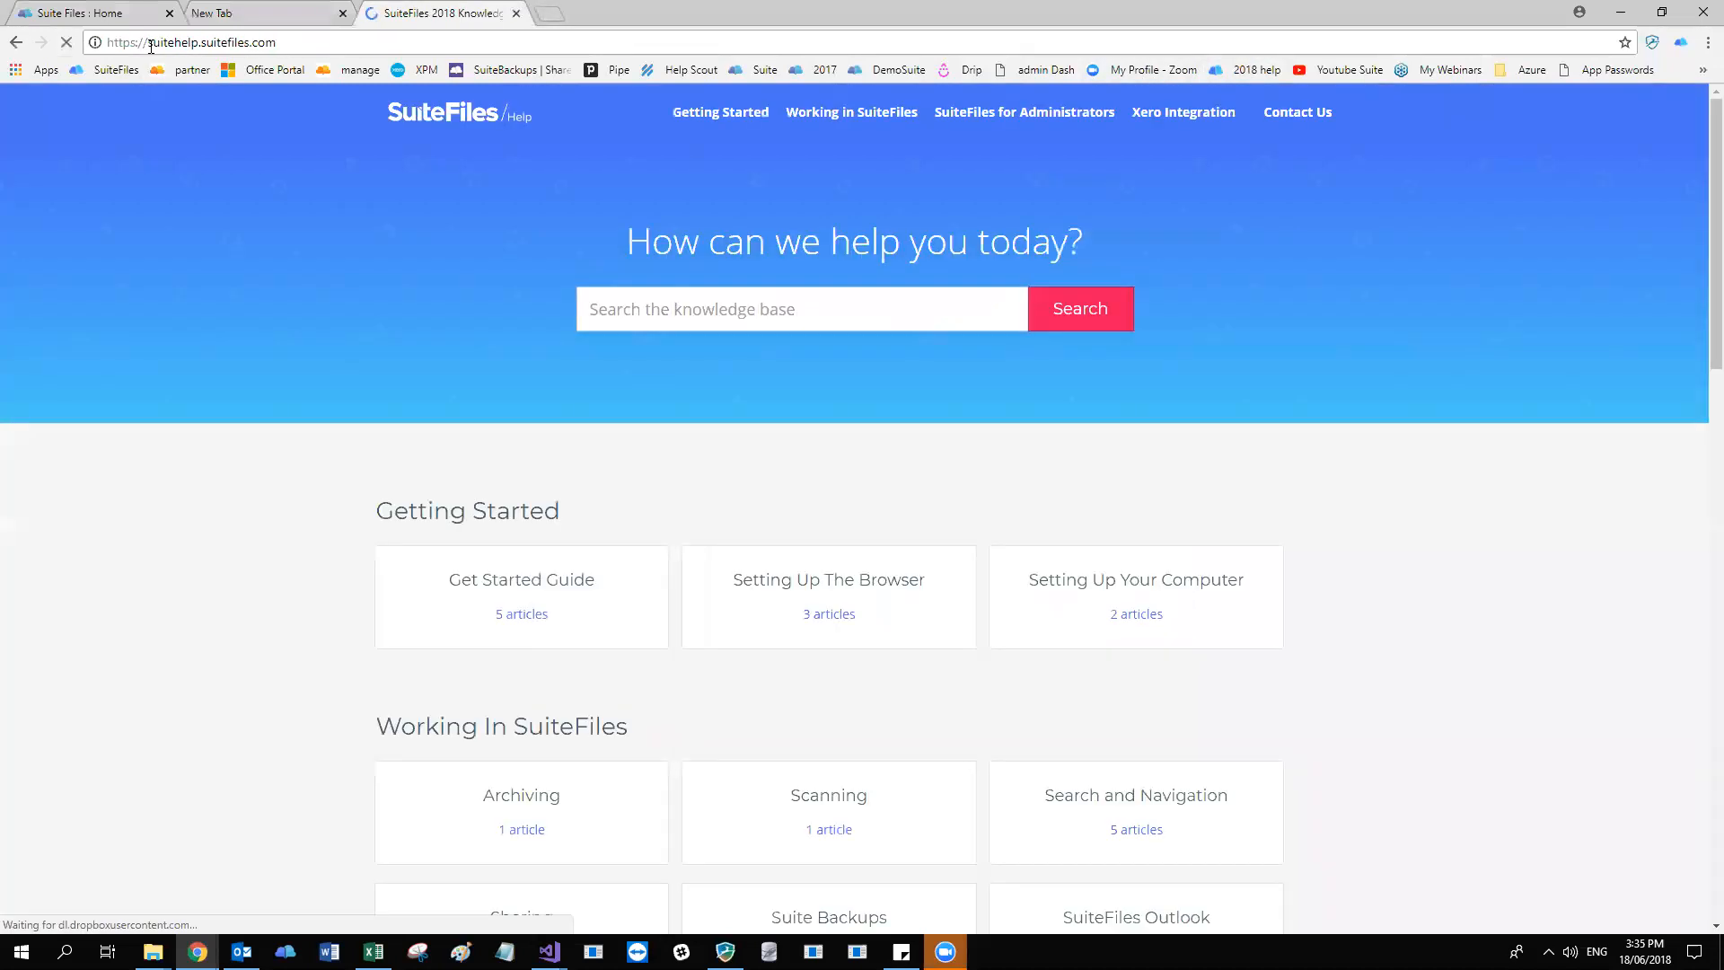
double_click(168, 42)
double_click(223, 42)
left_click_drag(223, 43, 286, 43)
left_click(308, 47)
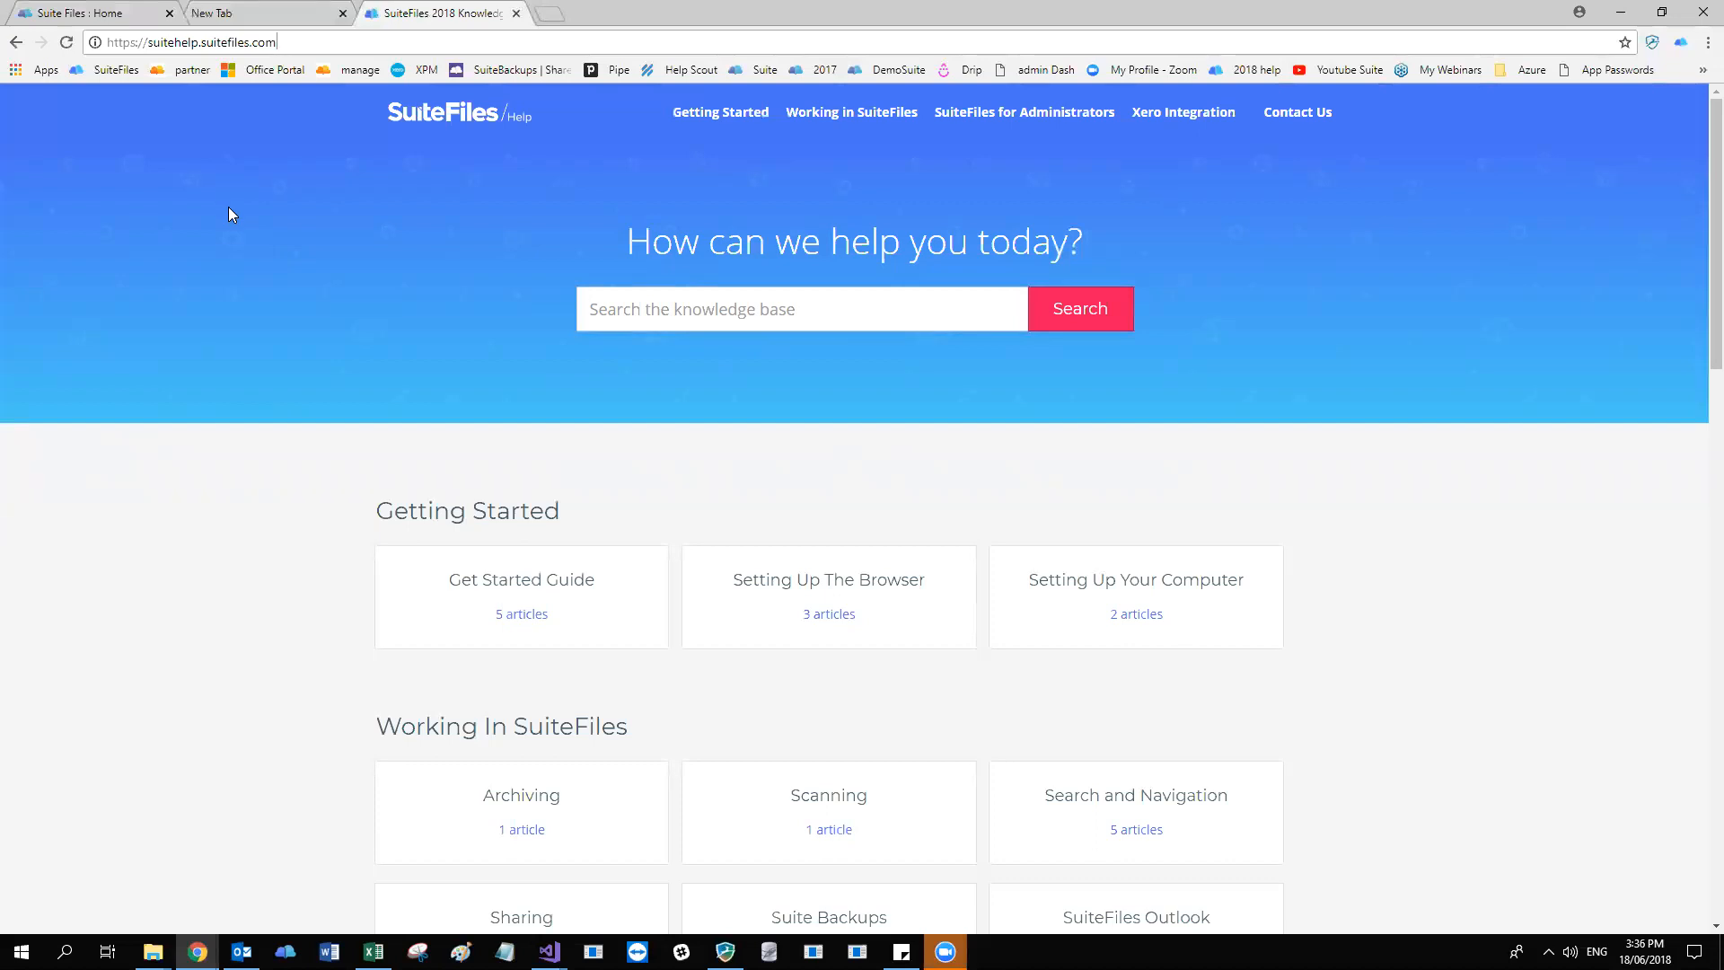
left_click_drag(149, 42, 323, 37)
left_click(338, 36)
Browse the help site's categories and open Managing SuiteFiles users under SuiteFiles For Administrators.
scroll(214, 500, "down", 5)
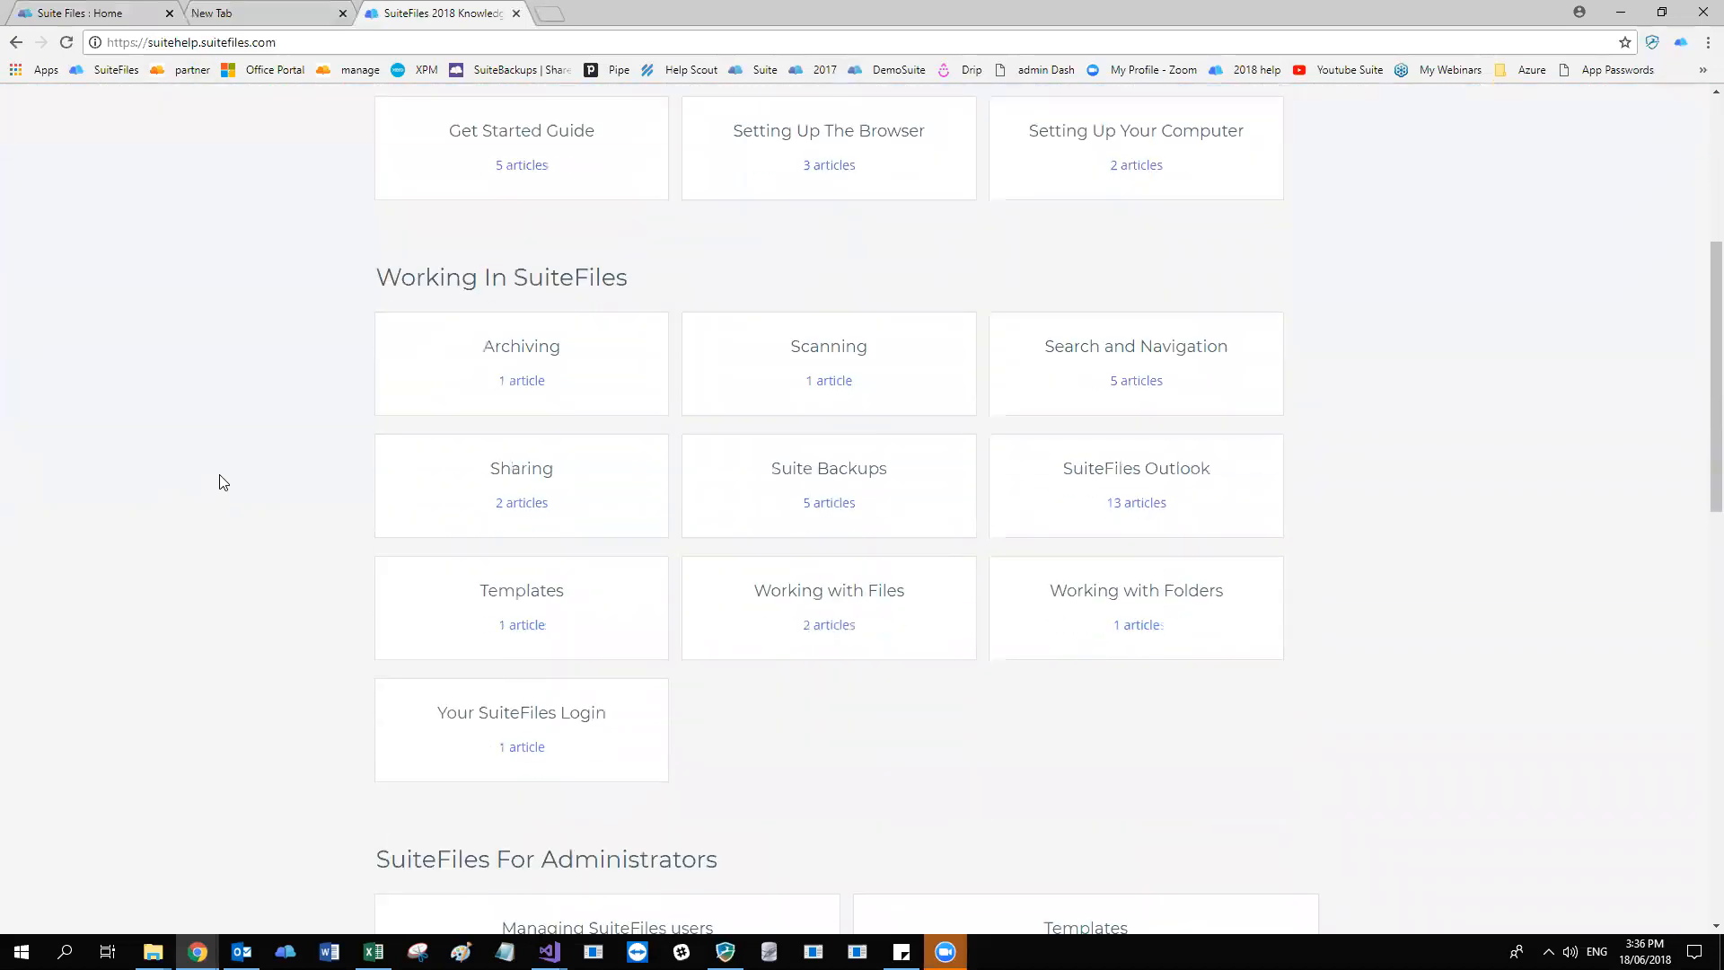
scroll(224, 478, "down", 6)
scroll(231, 466, "up", 3)
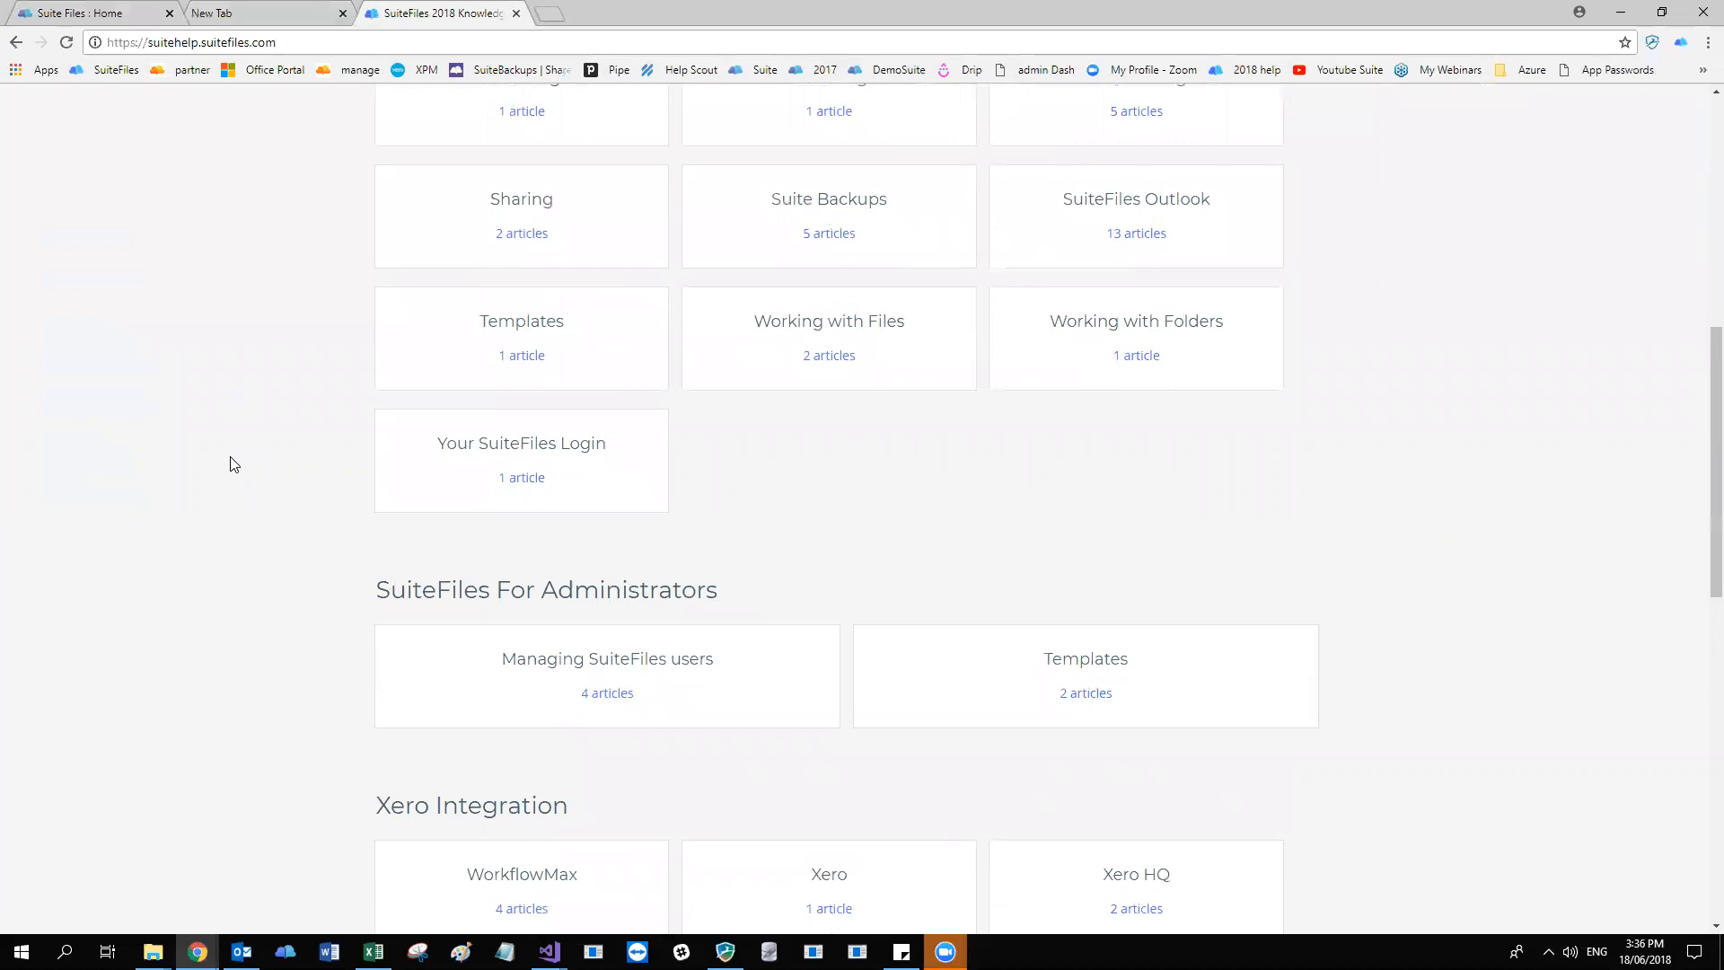
scroll(232, 464, "down", 2)
left_click(571, 491)
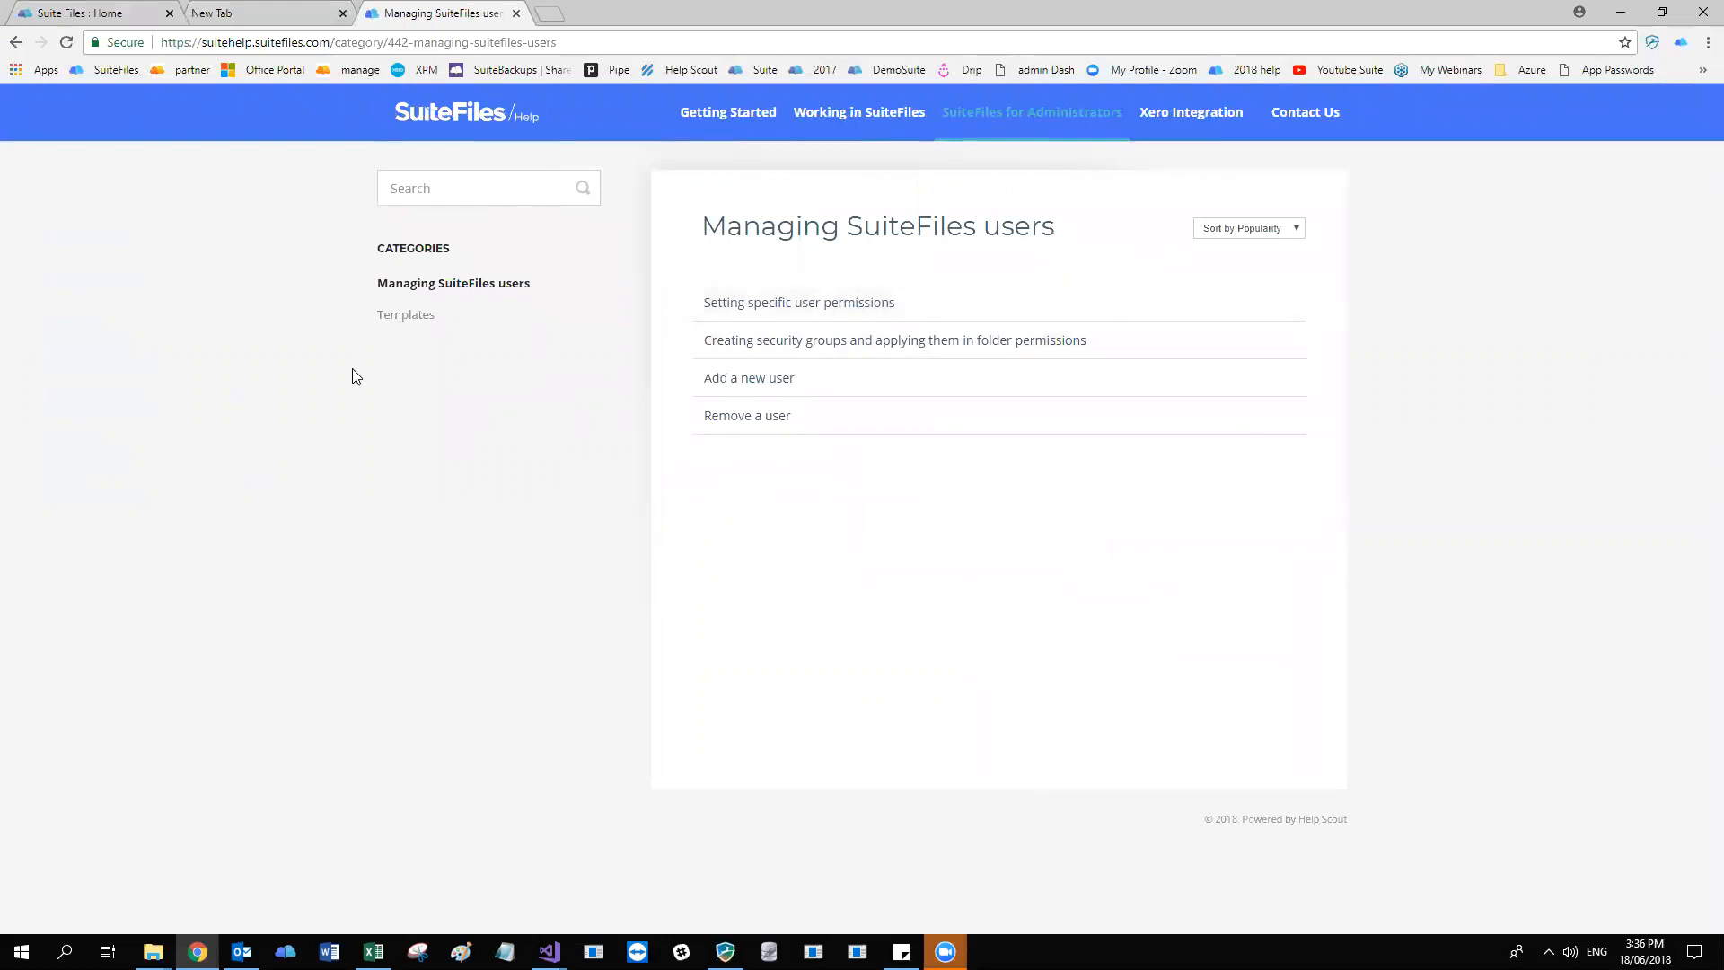
Revisit the support email address in the blank tab and return to the Manage users and groups page.
left_click(309, 11)
left_click(153, 13)
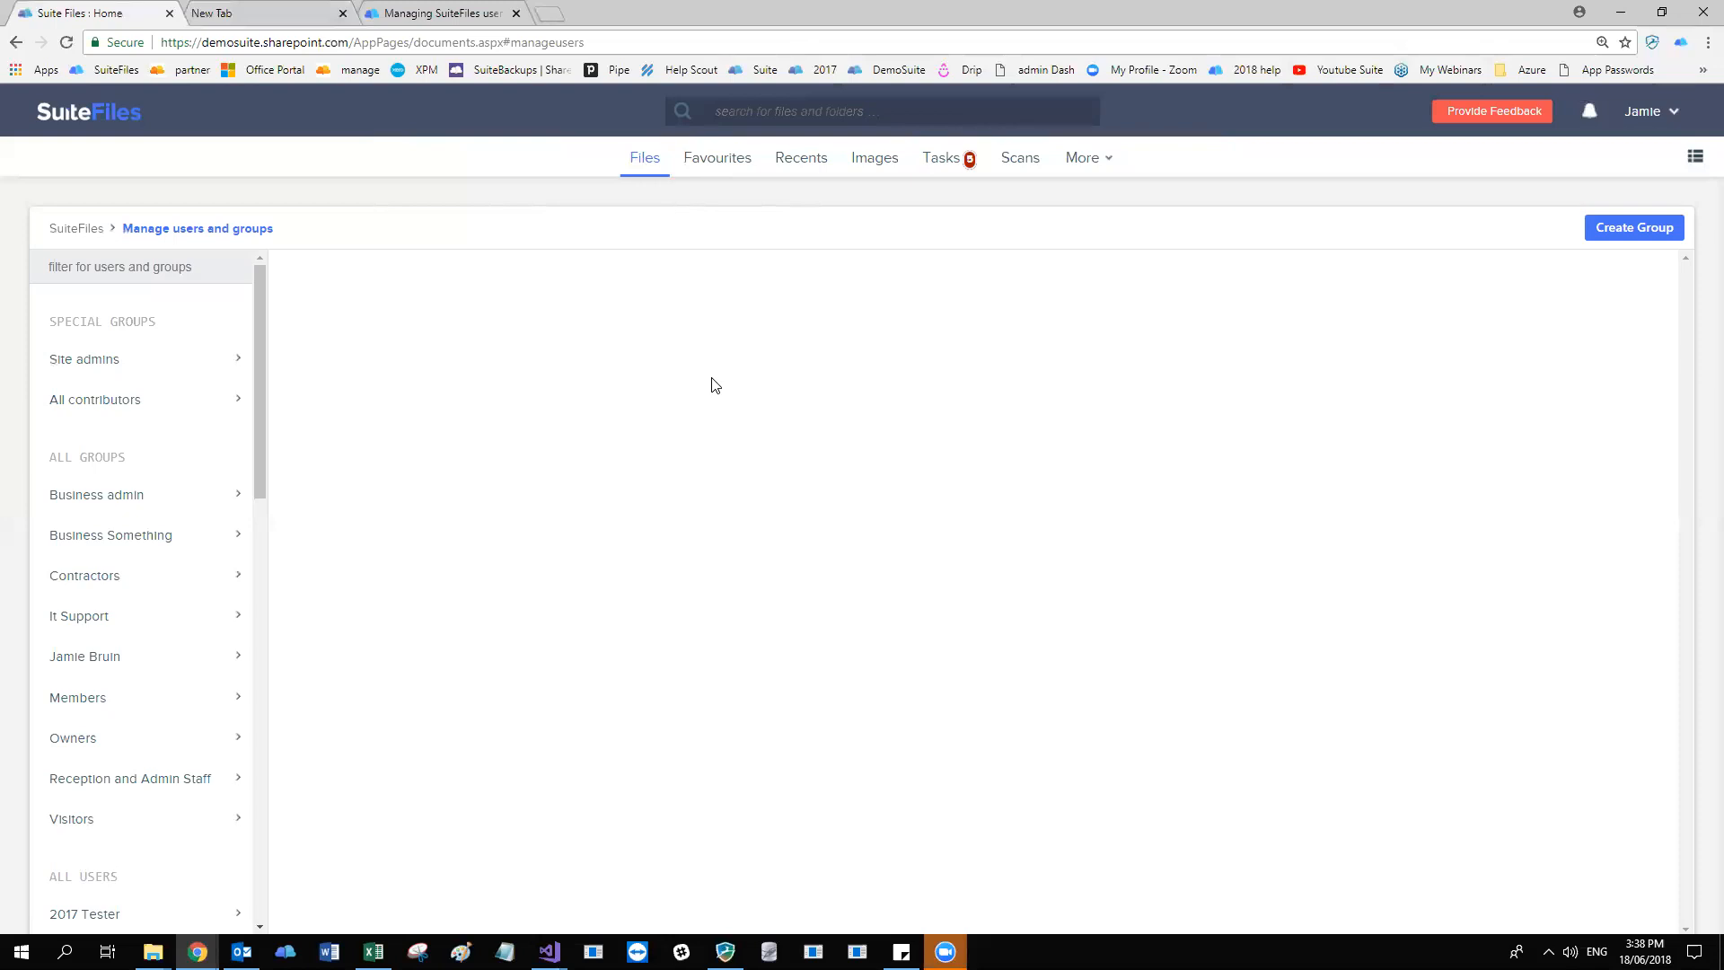
left_click(232, 12)
left_click(251, 43)
left_click(108, 12)
Search the SuiteFiles help site for "restricted characters" and open the Restricted Characters article.
left_click(380, 12)
left_click(453, 188)
type("restrict")
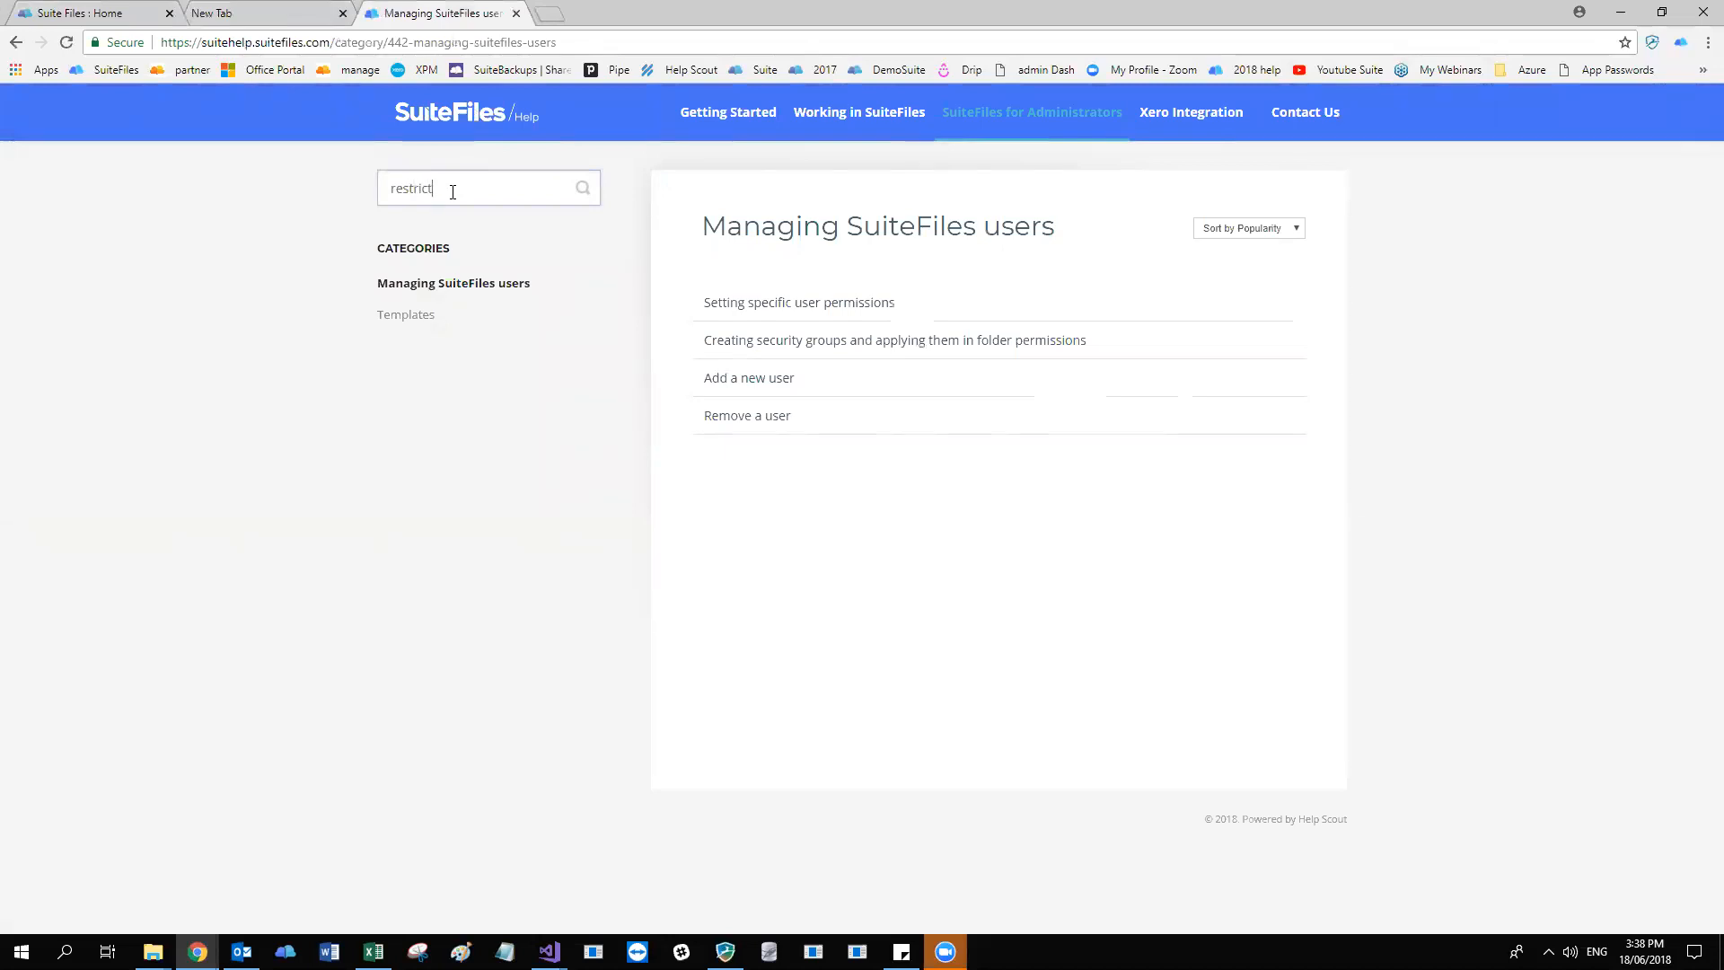
type("ed characters")
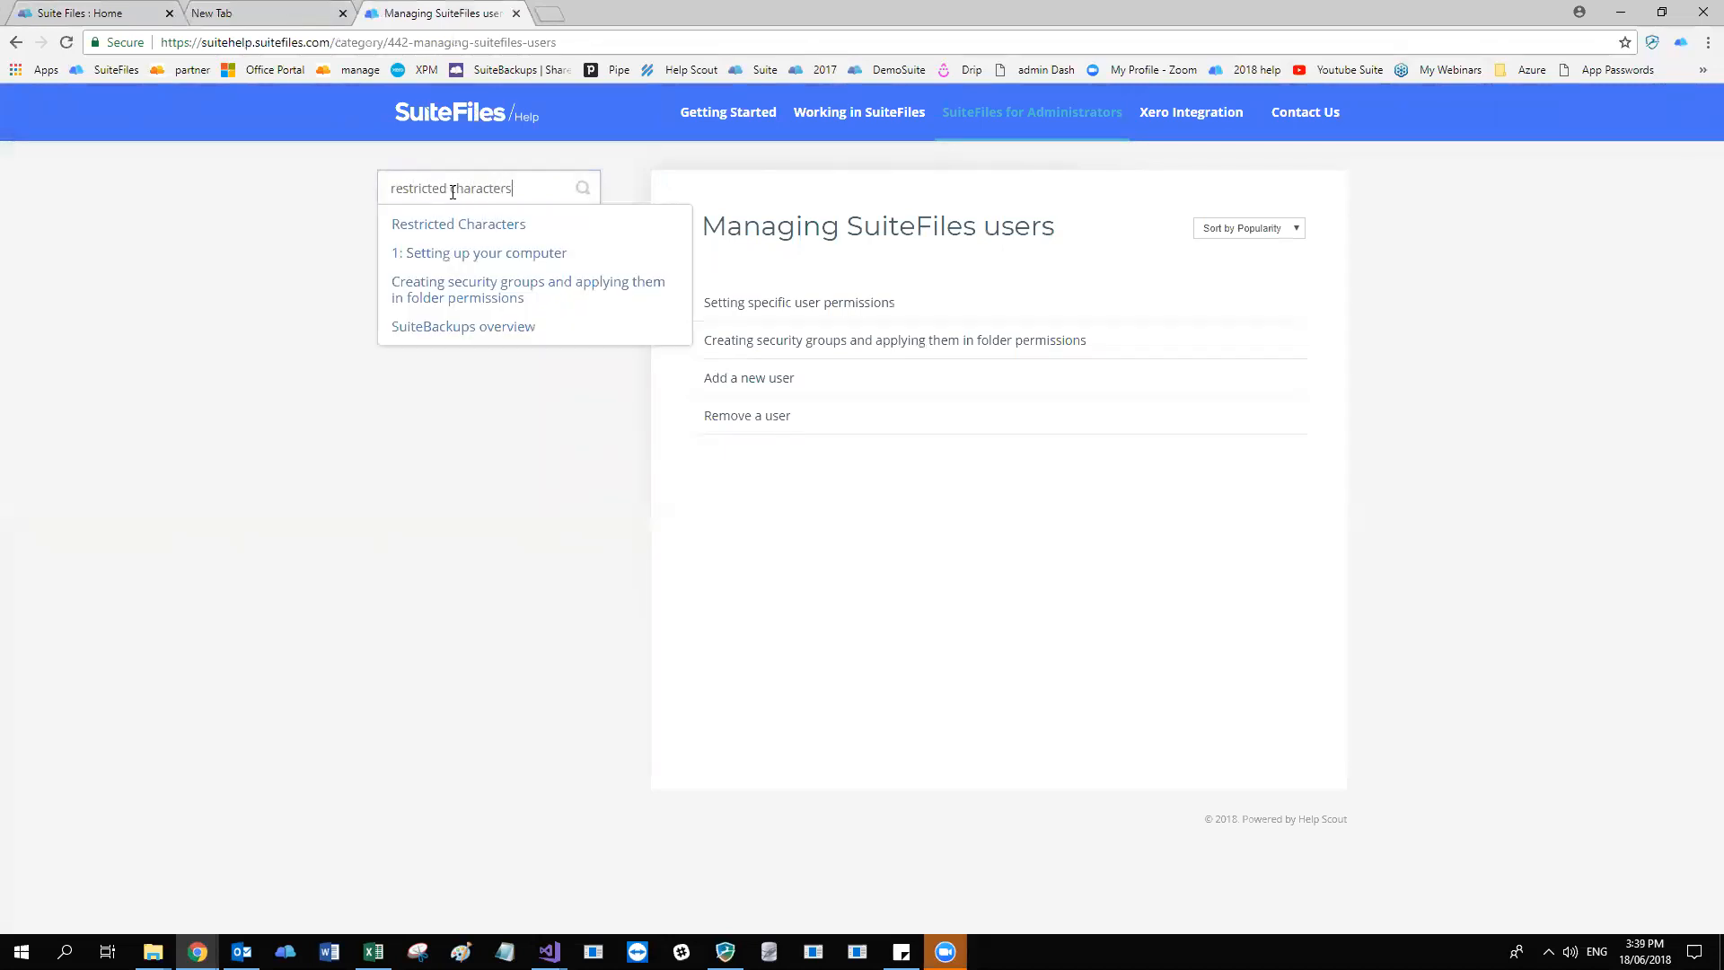
left_click(481, 231)
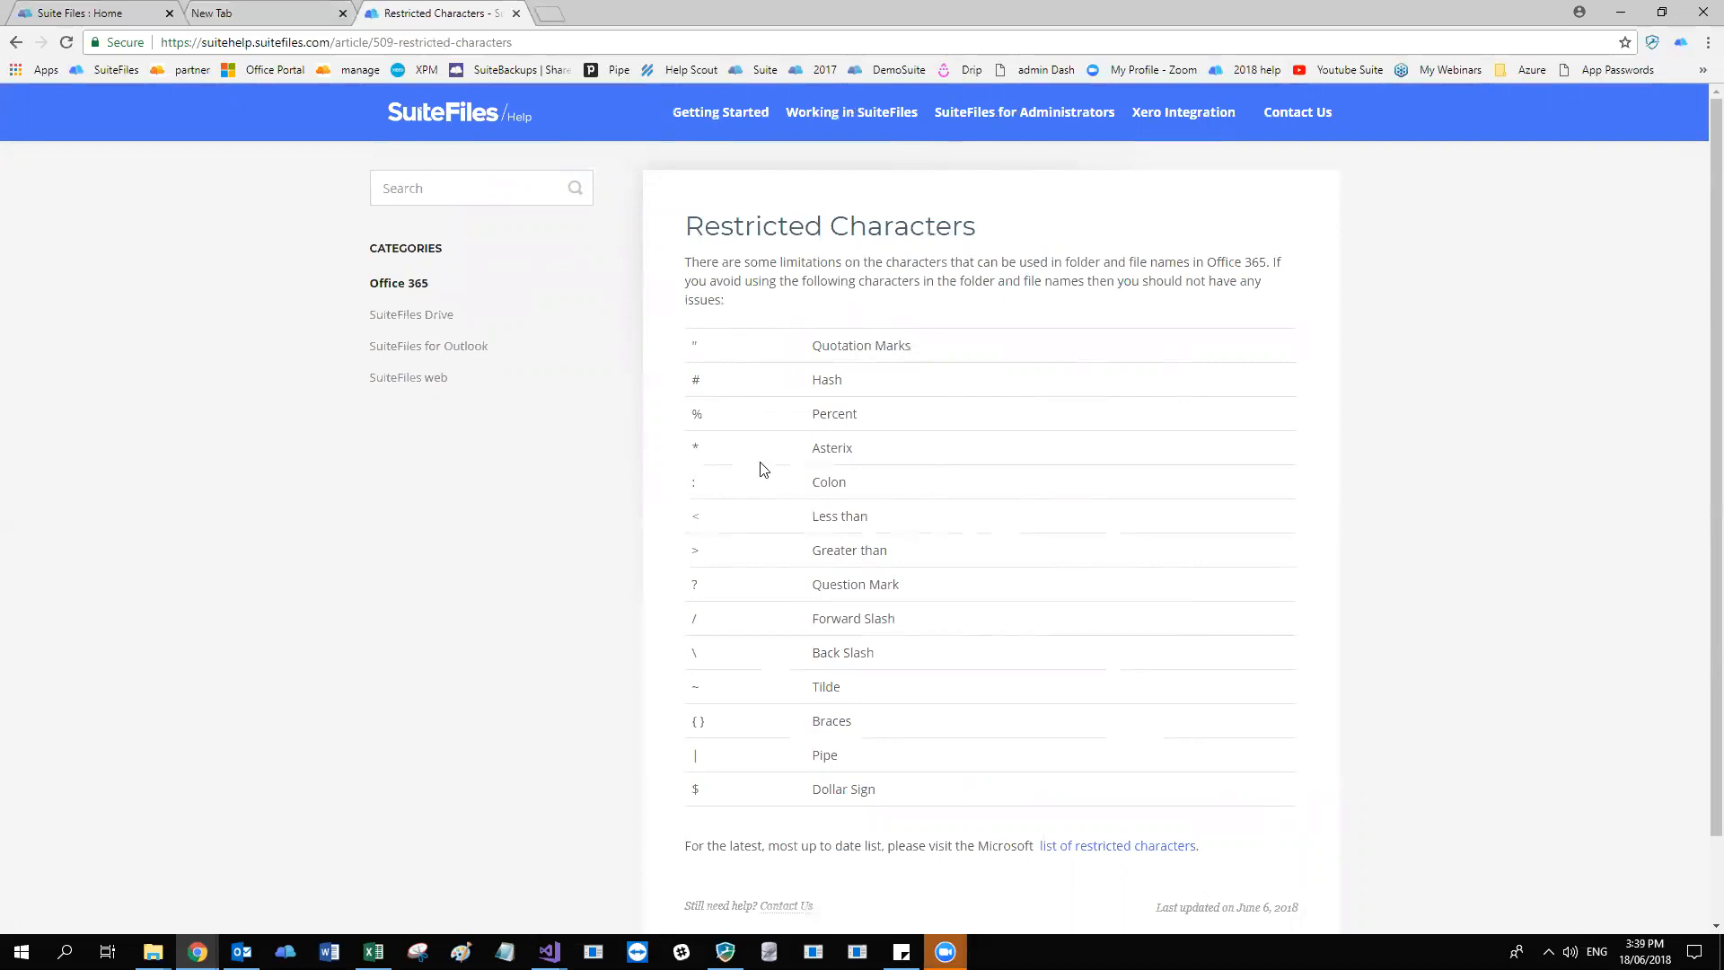
Examine the list of restricted characters, highlighting the hash, asterisk, forward slash and dollar sign entries.
left_click_drag(722, 380, 627, 387)
left_click(726, 366)
left_click_drag(668, 444, 706, 459)
left_click_drag(698, 617, 672, 613)
left_click(708, 613)
left_click_drag(711, 796, 688, 794)
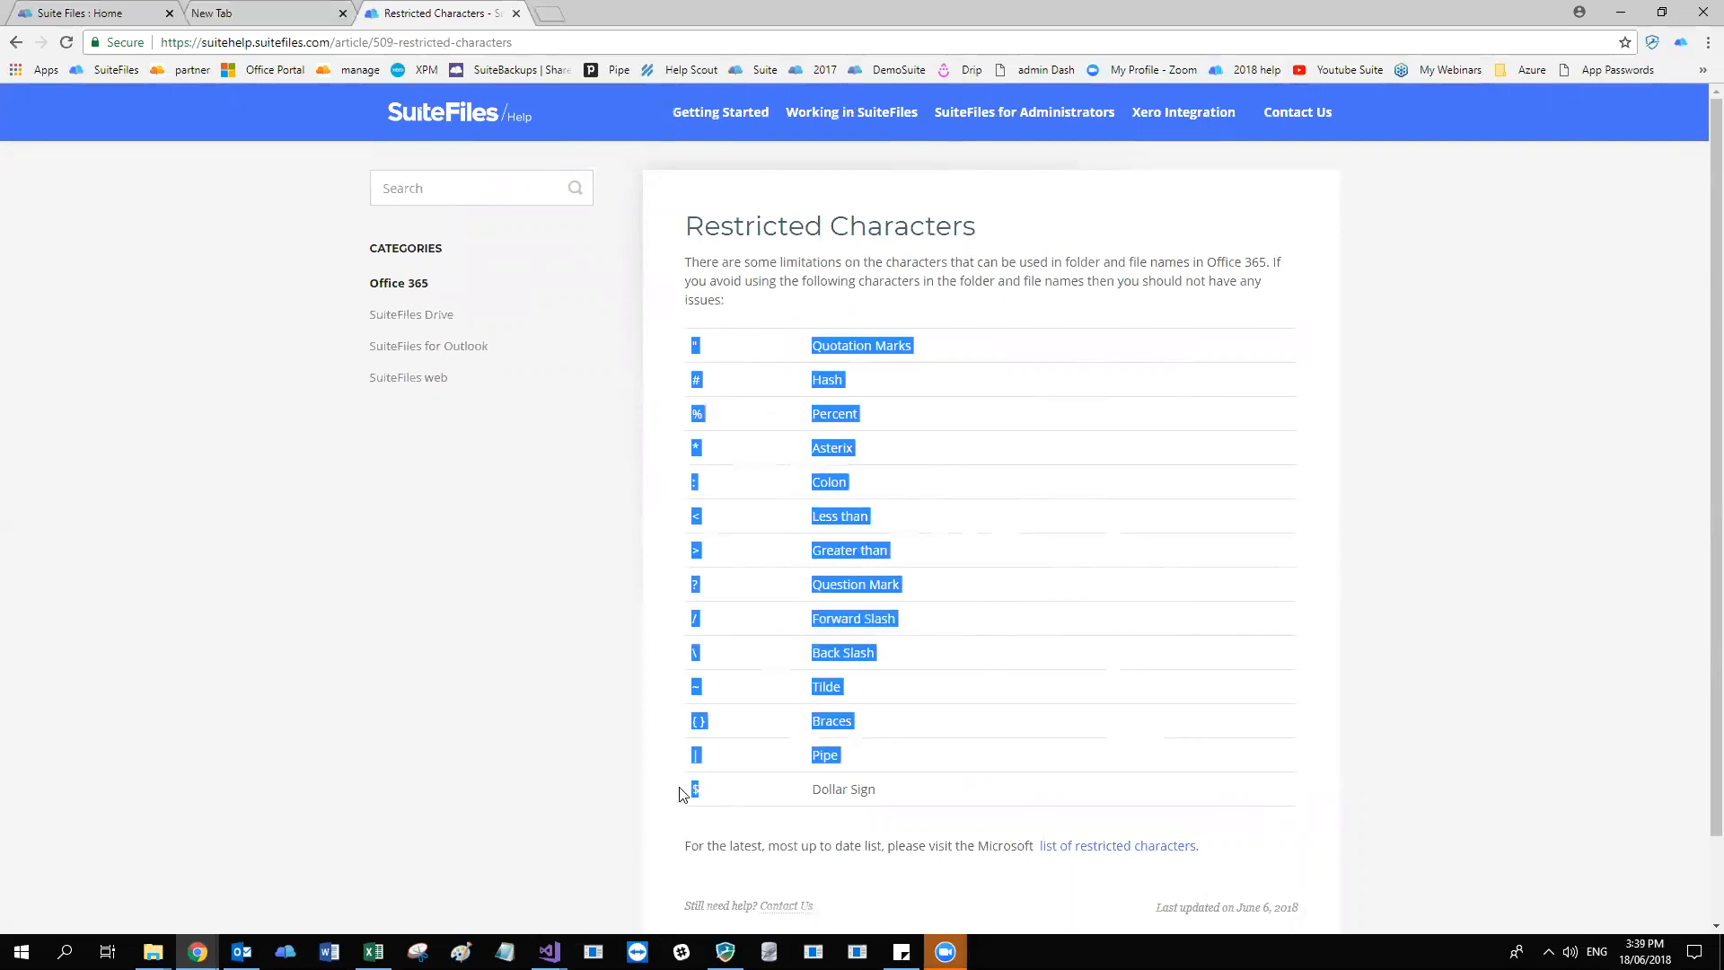
left_click(709, 792)
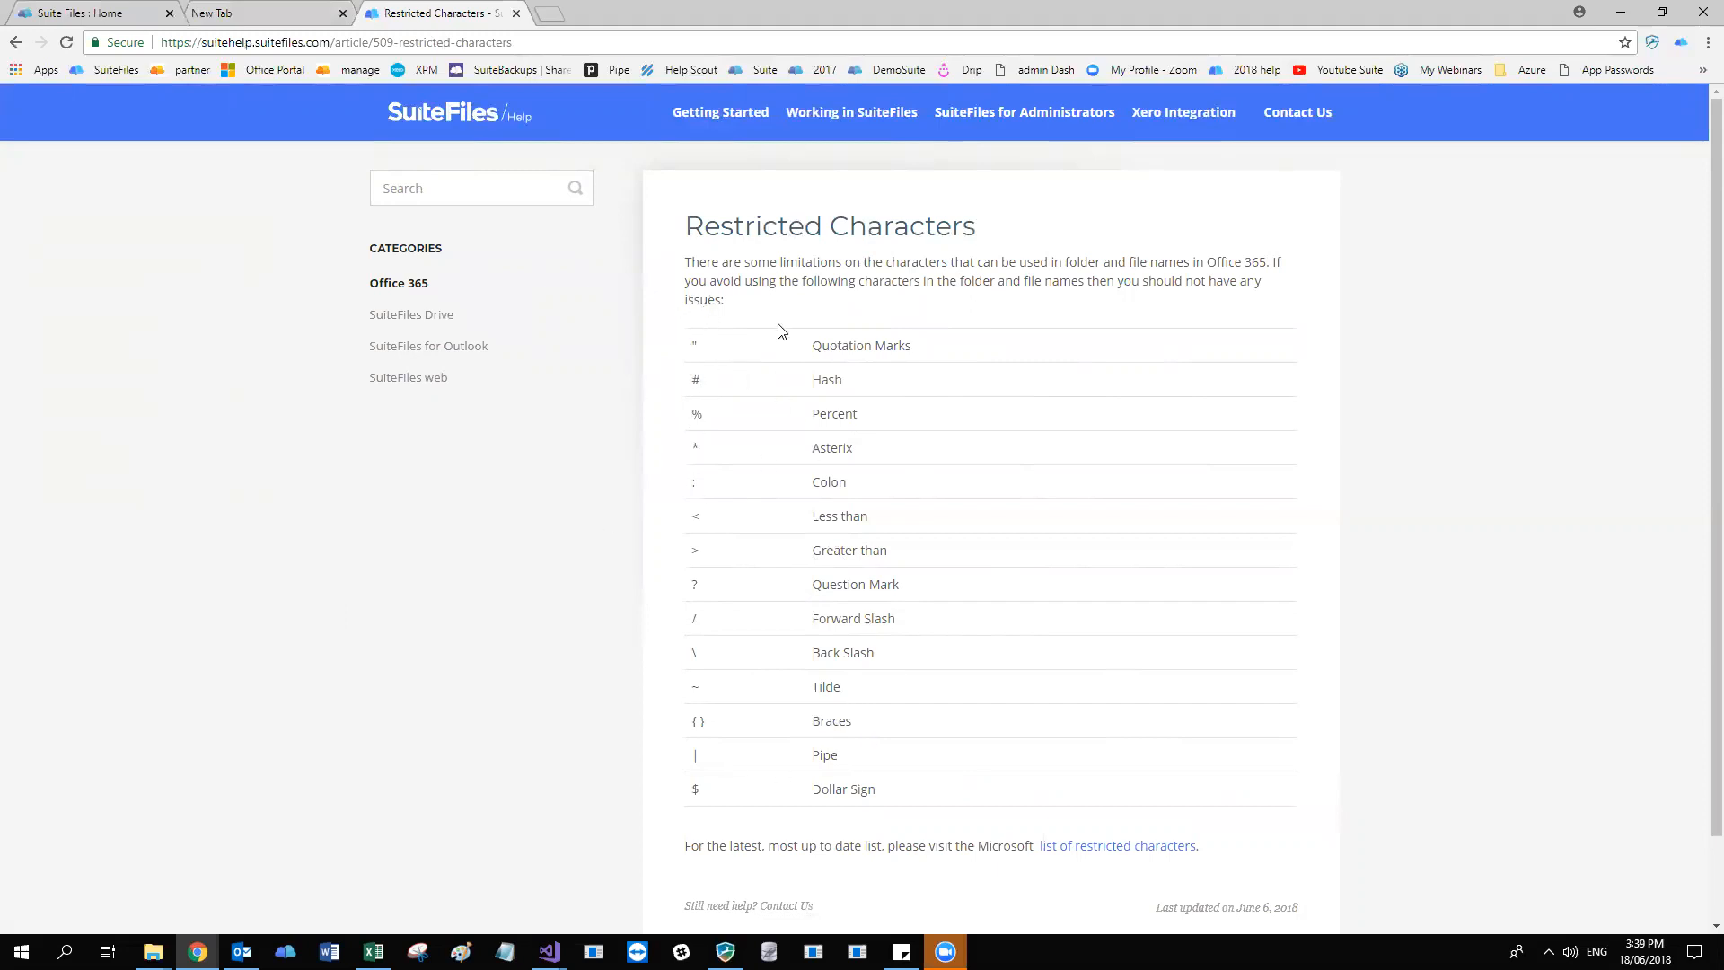
scroll(781, 616, "down", 1)
scroll(781, 593, "up", 1)
left_click(58, 11)
left_click_drag(354, 42, 159, 42)
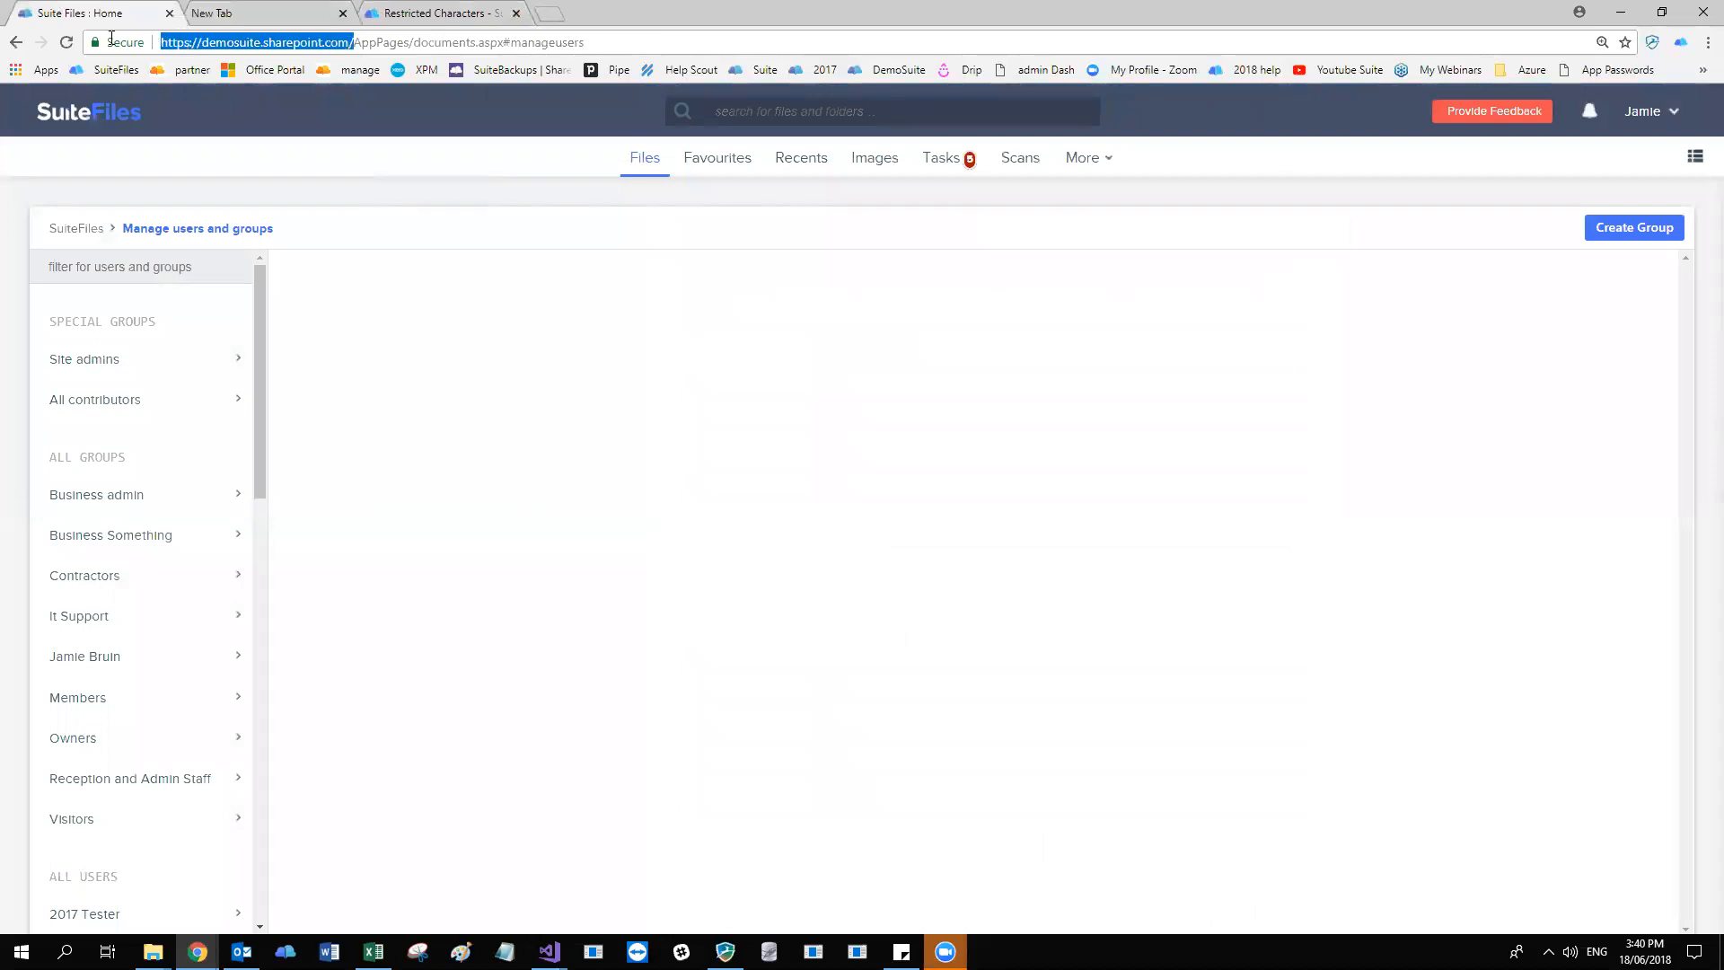
left_click(288, 42)
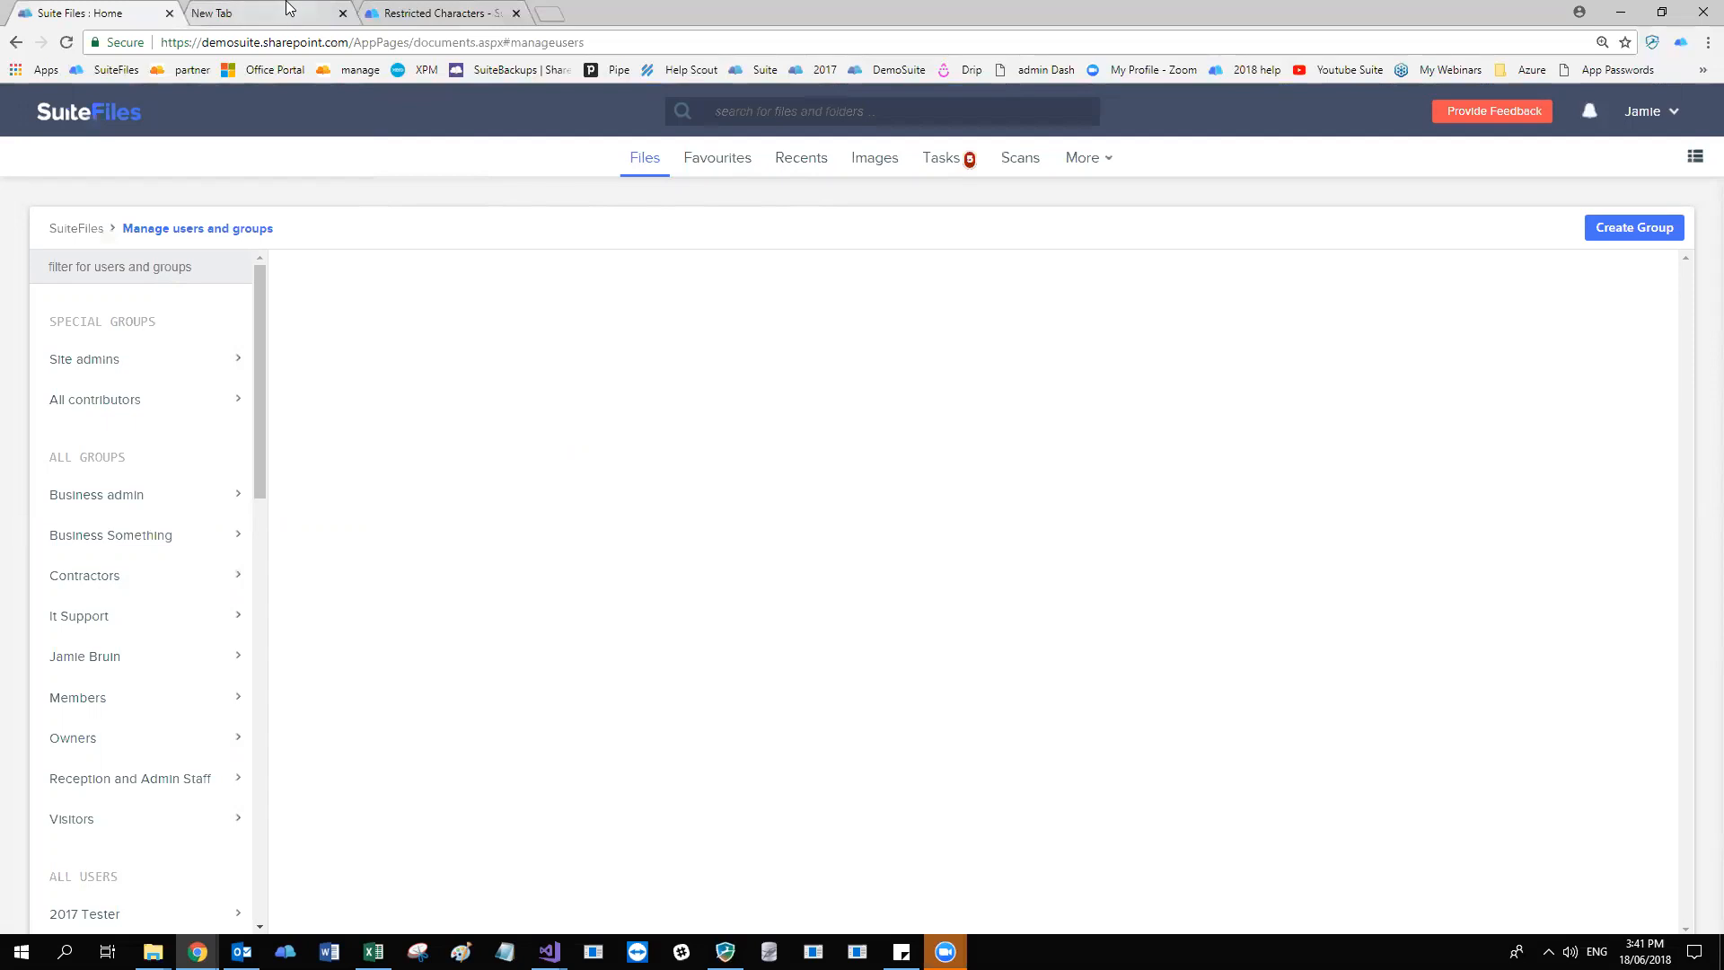
Open the manage.thefullsuite.com customer portal in a new tab and highlight its base address.
left_click(557, 15)
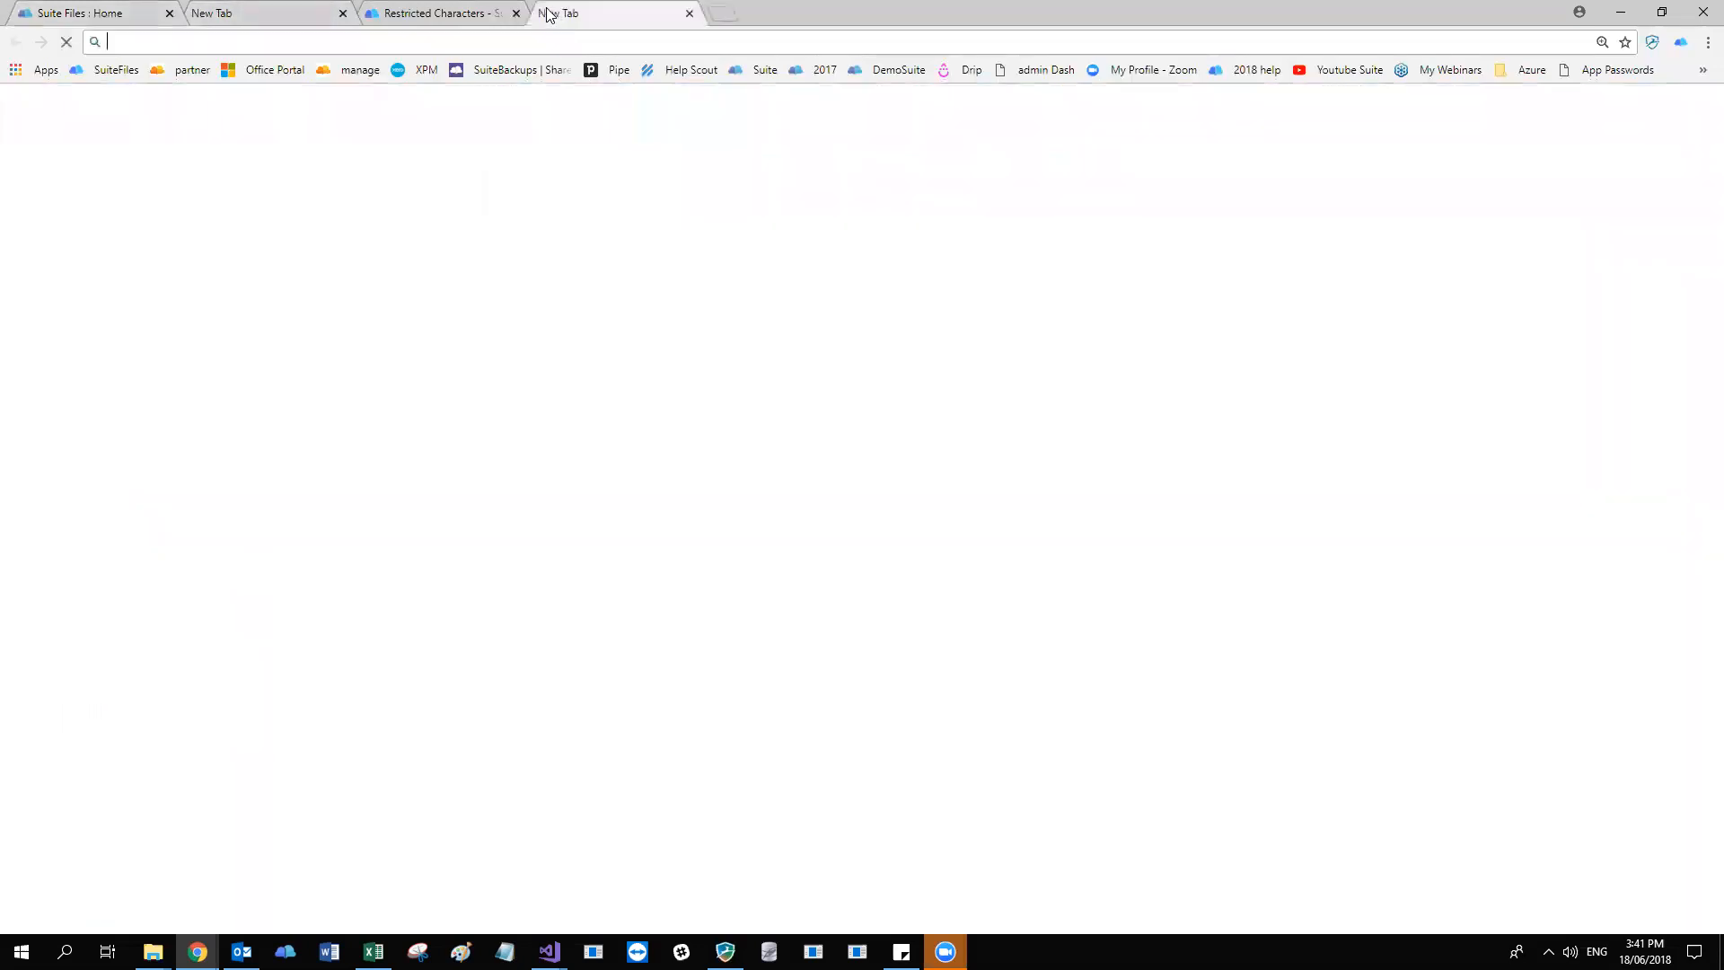
left_click(349, 74)
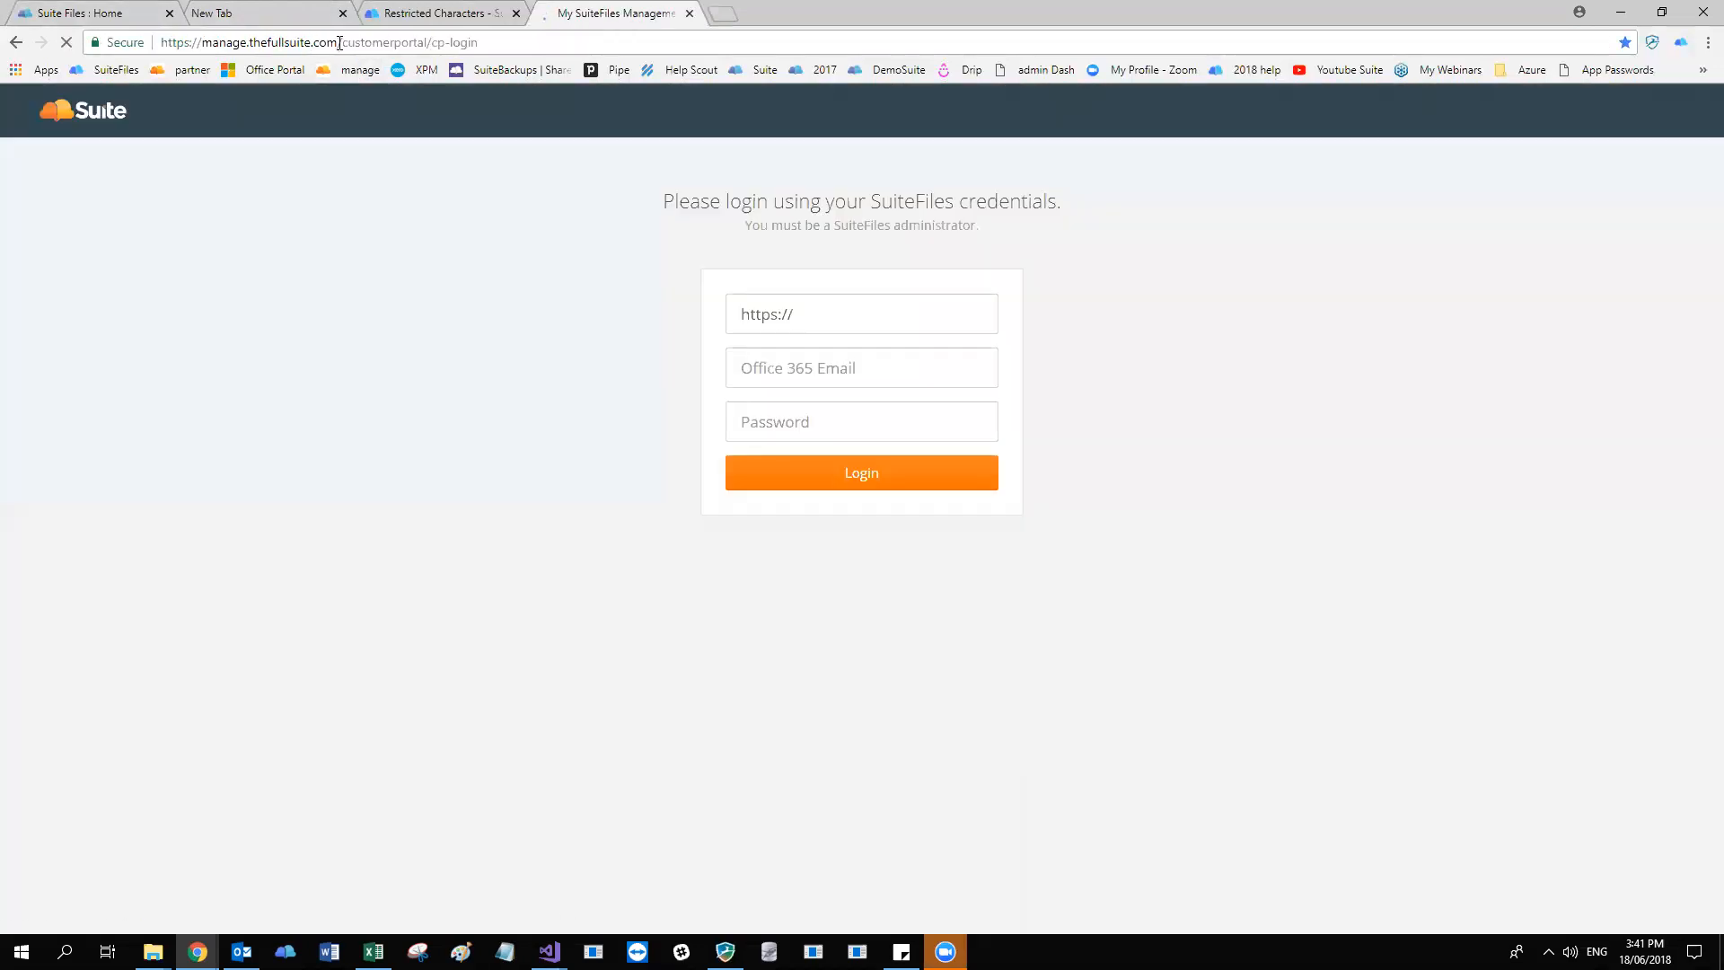
left_click_drag(337, 42, 193, 45)
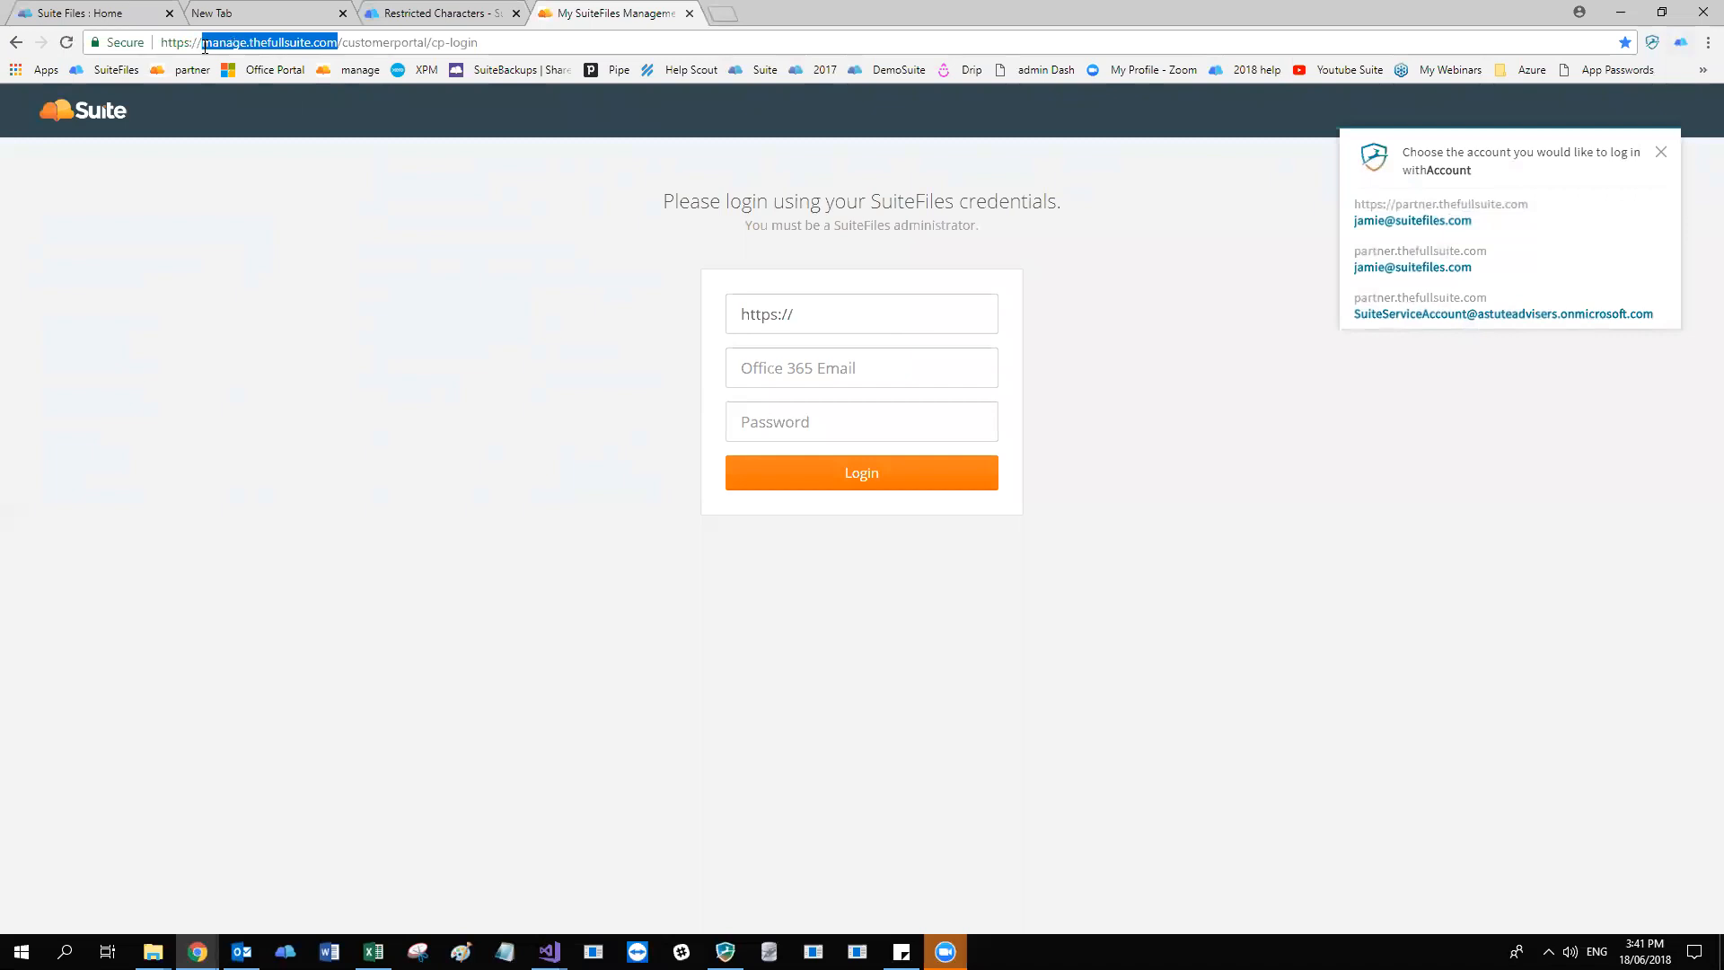
left_click(283, 42)
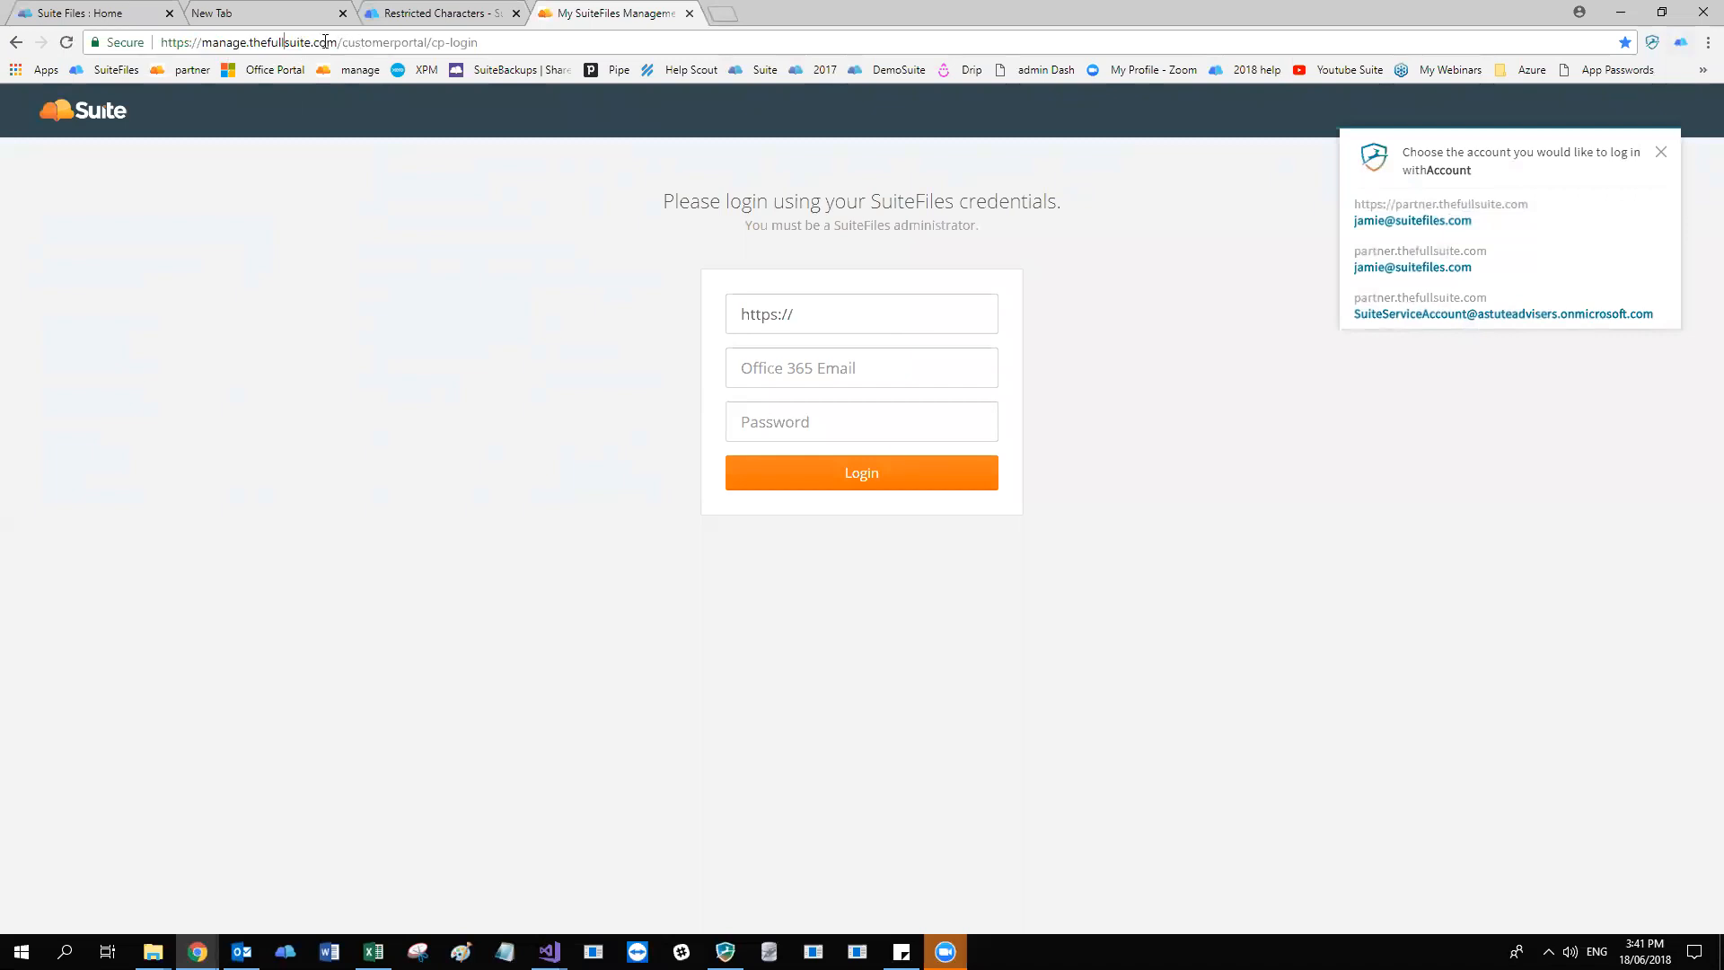
left_click_drag(338, 43, 160, 42)
left_click(862, 314)
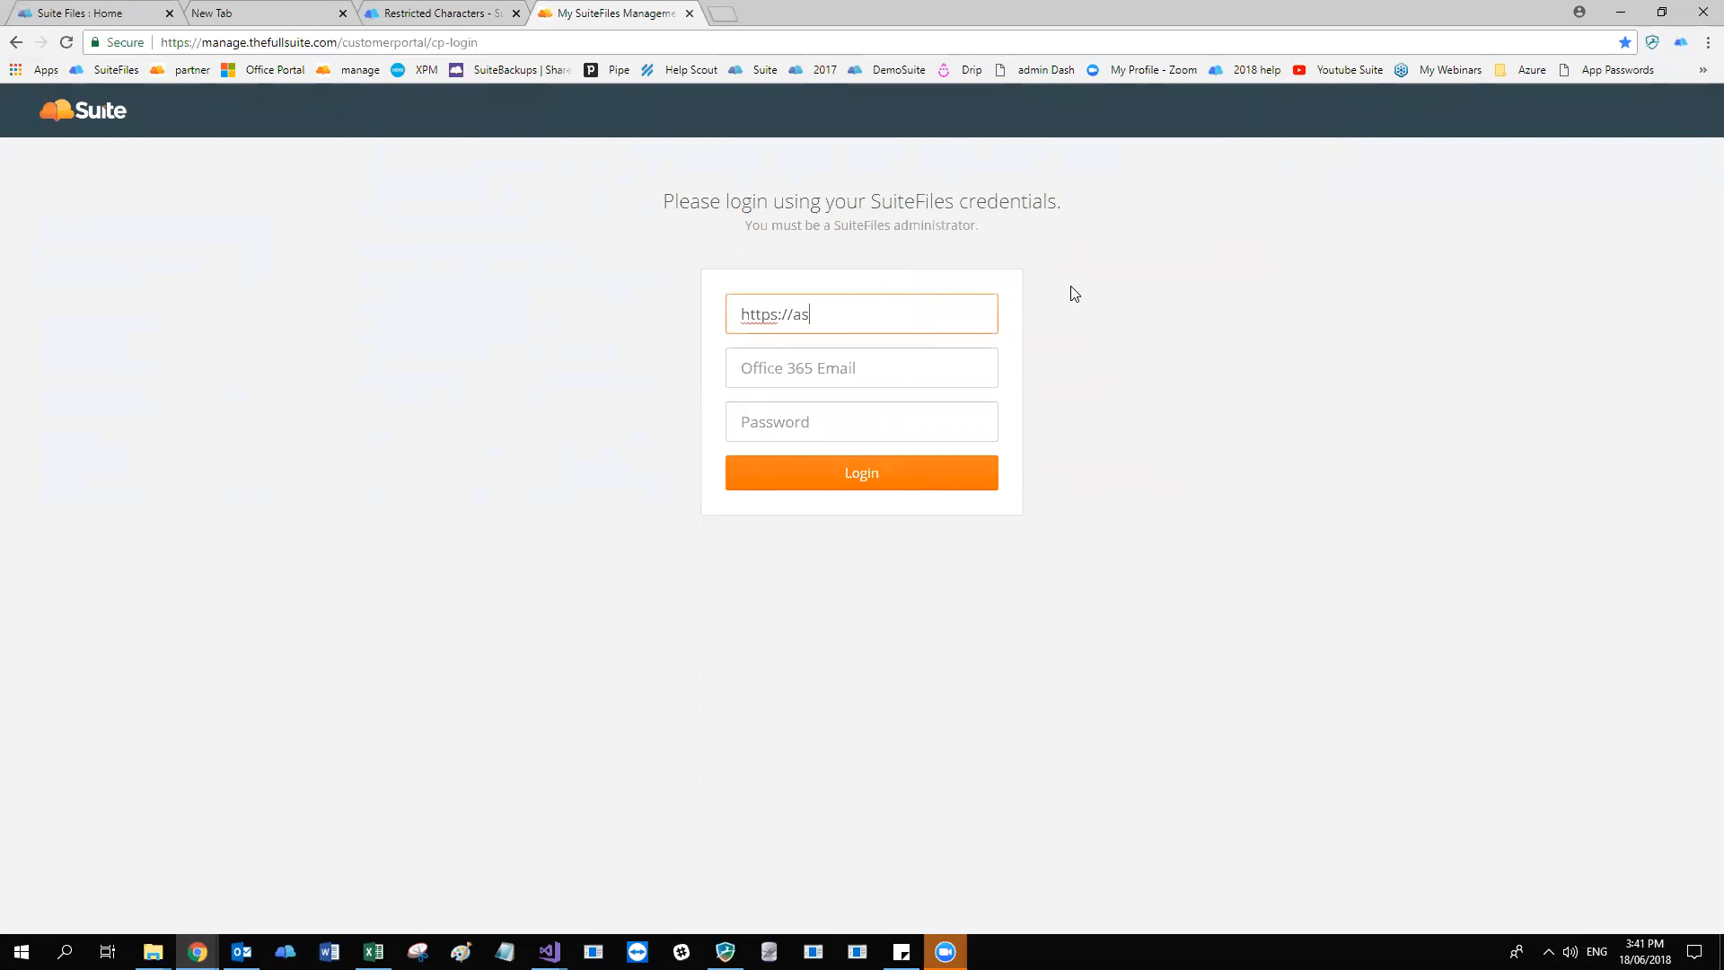
type("suite.sharepoint.com")
key("Tab")
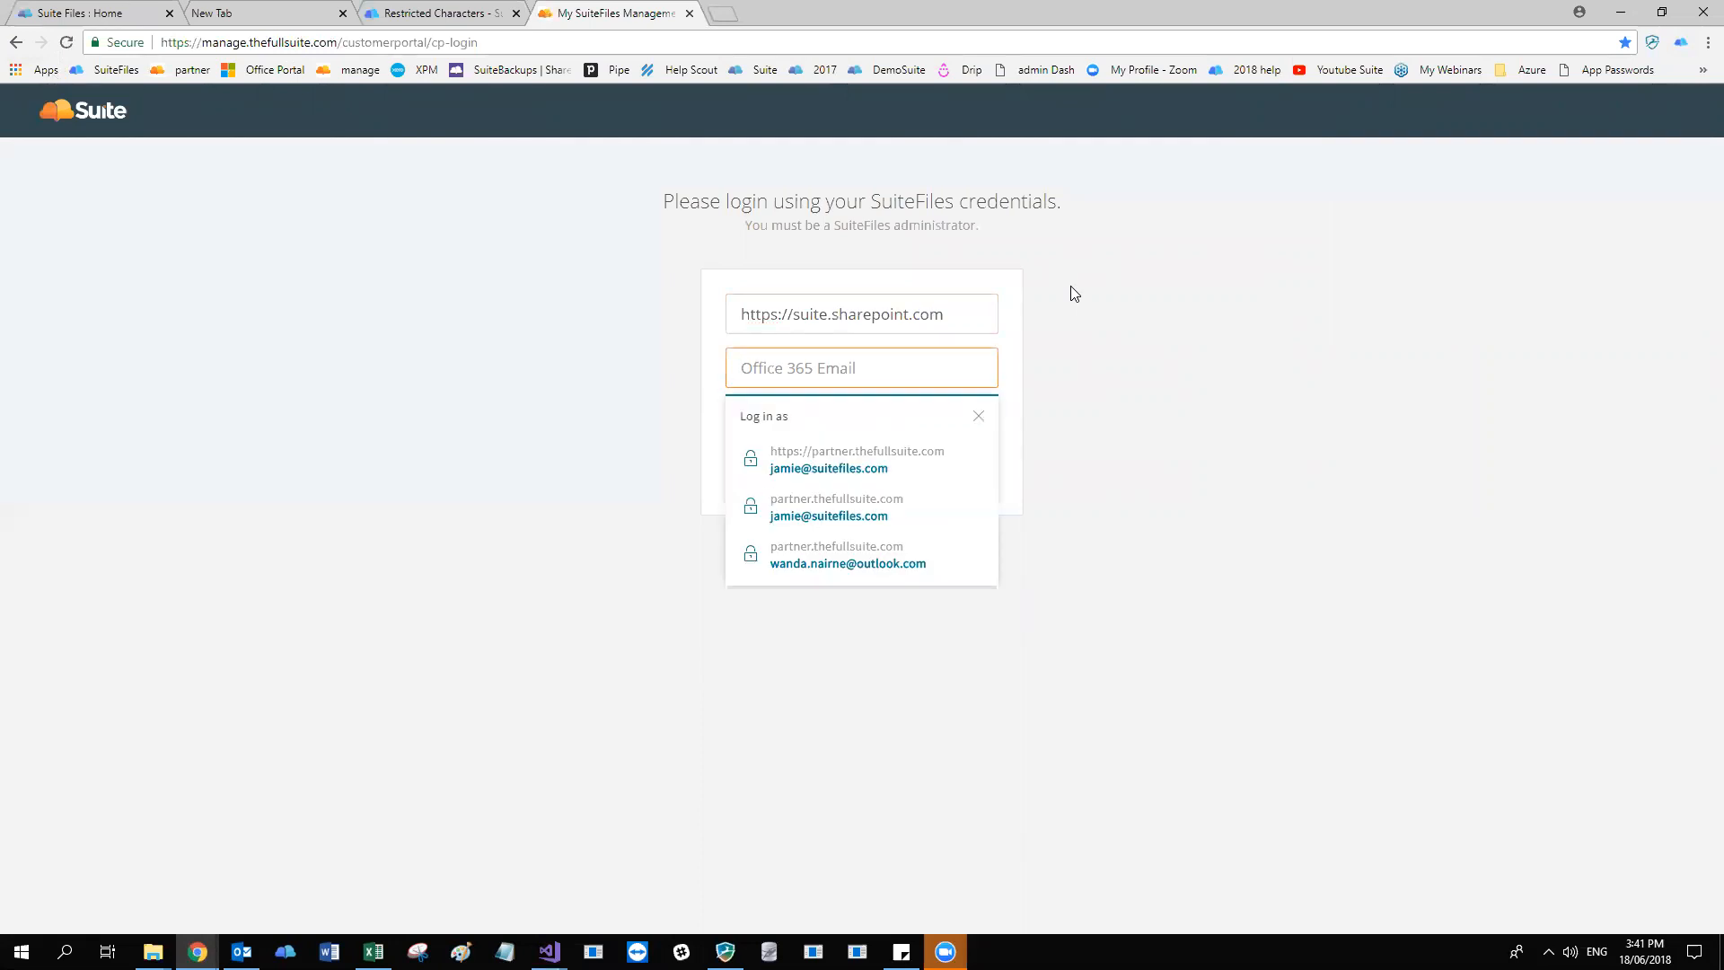
left_click(862, 448)
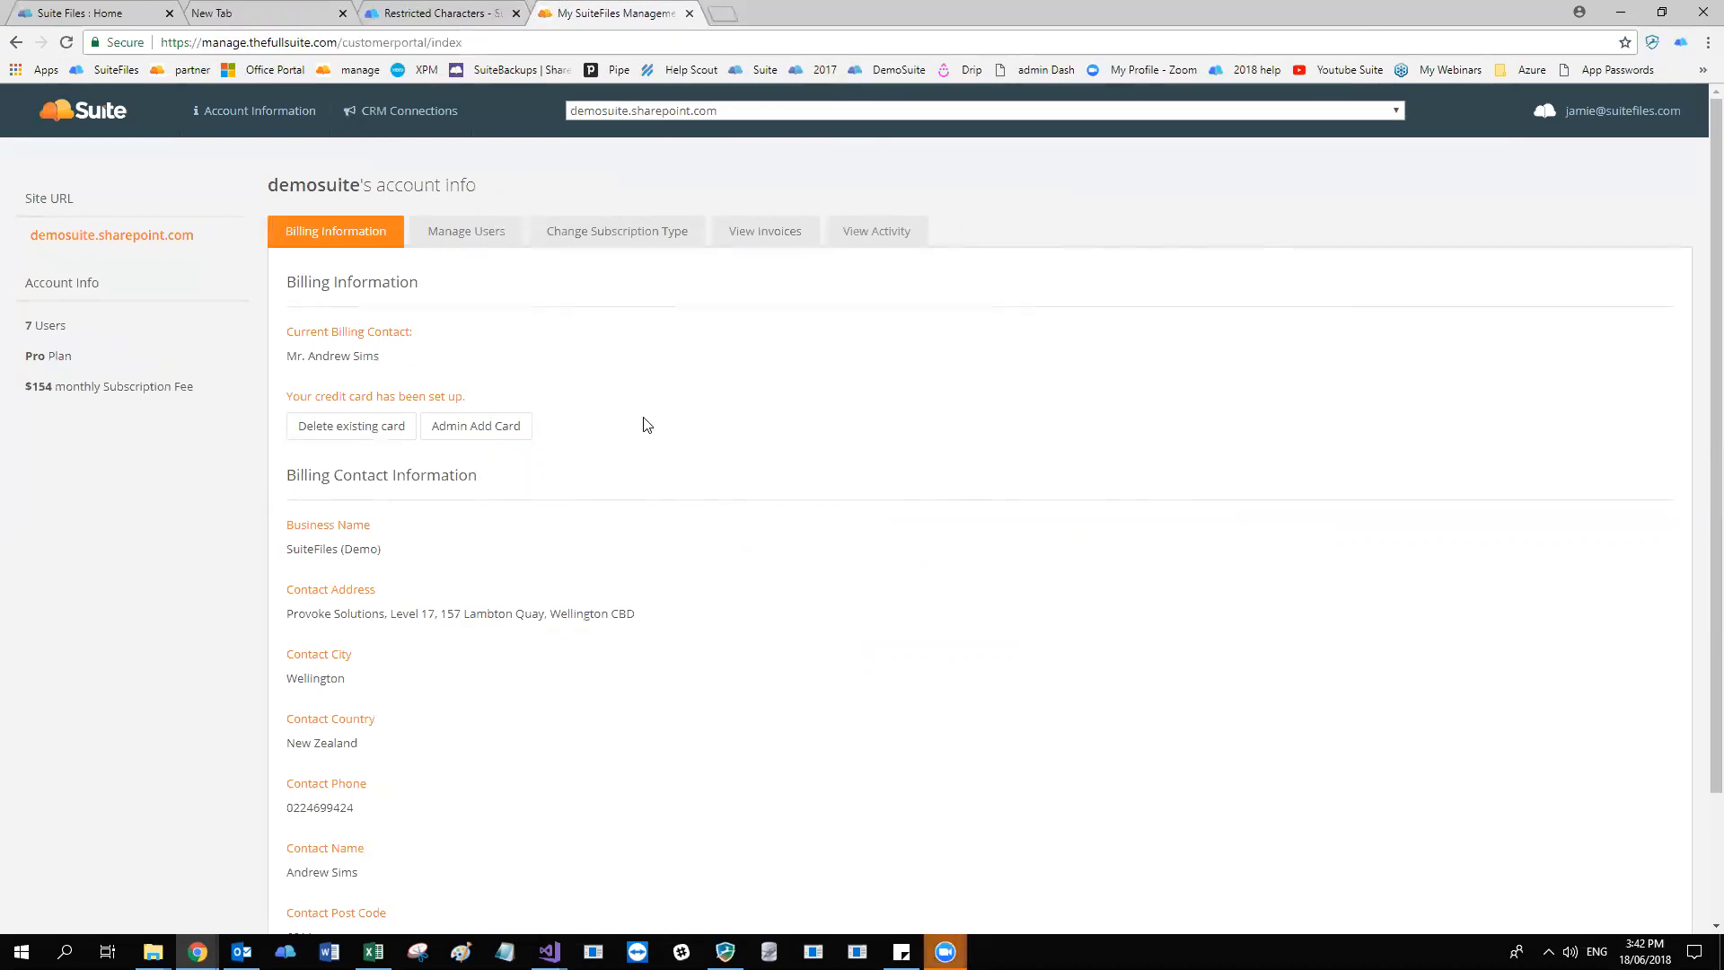
Look through the demosuite account's billing information and open its list of current users.
scroll(688, 385, "down", 2)
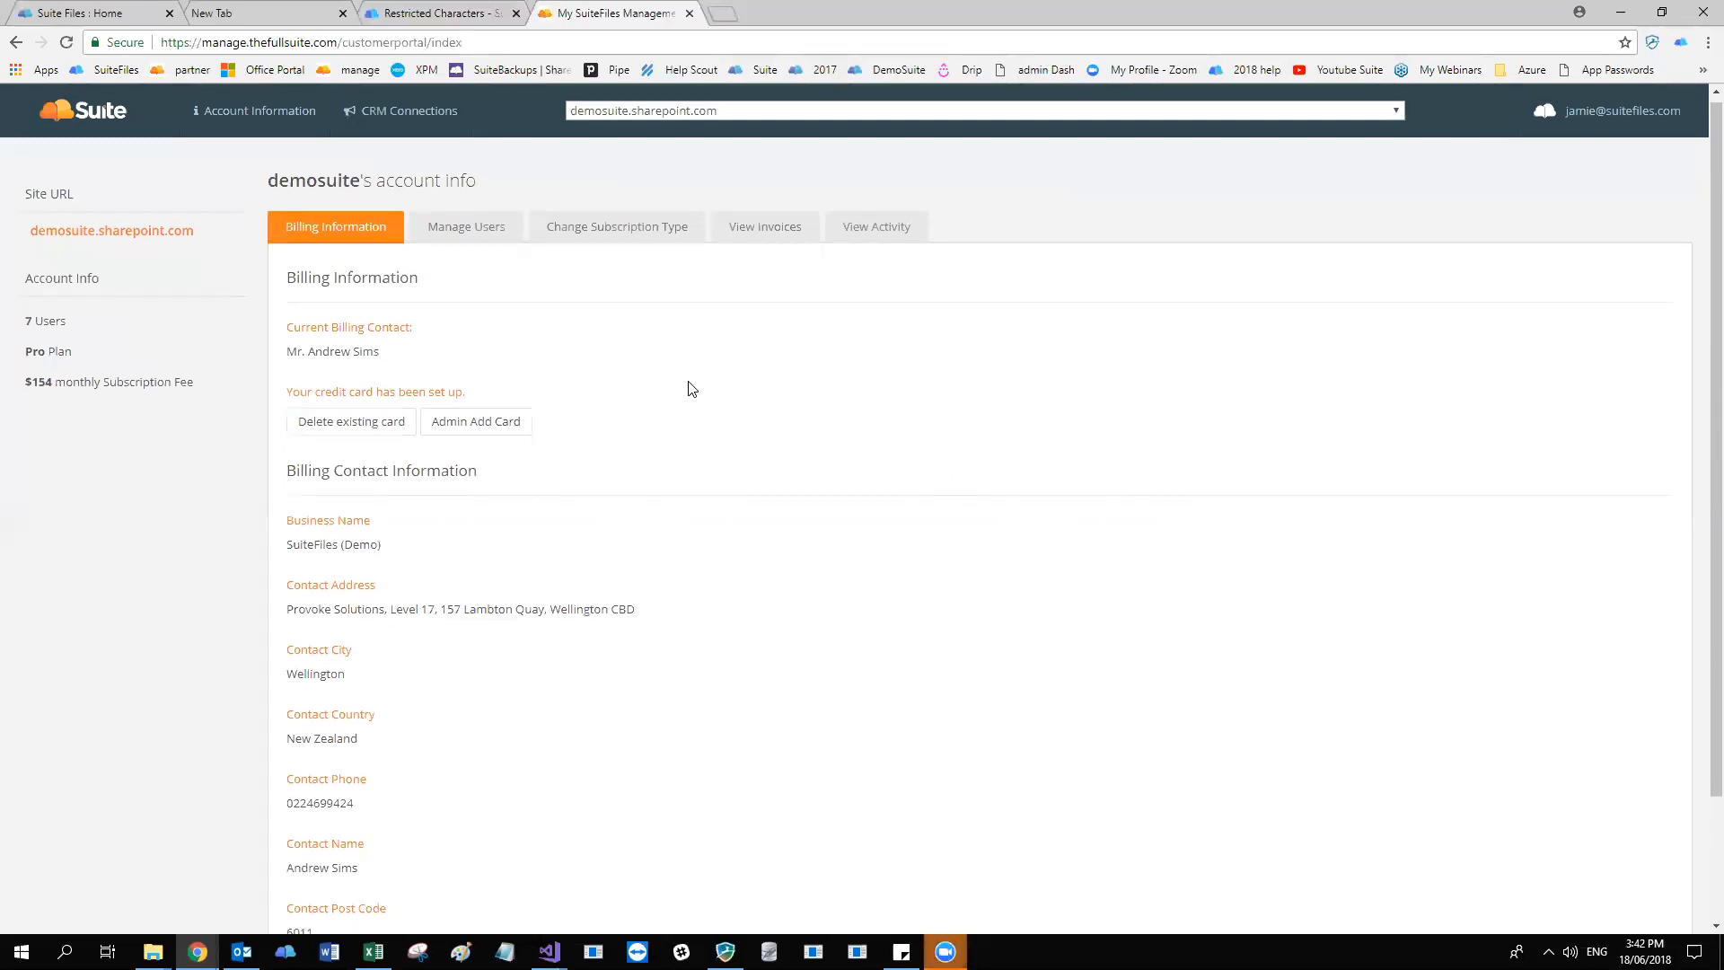
scroll(526, 674, "up", 2)
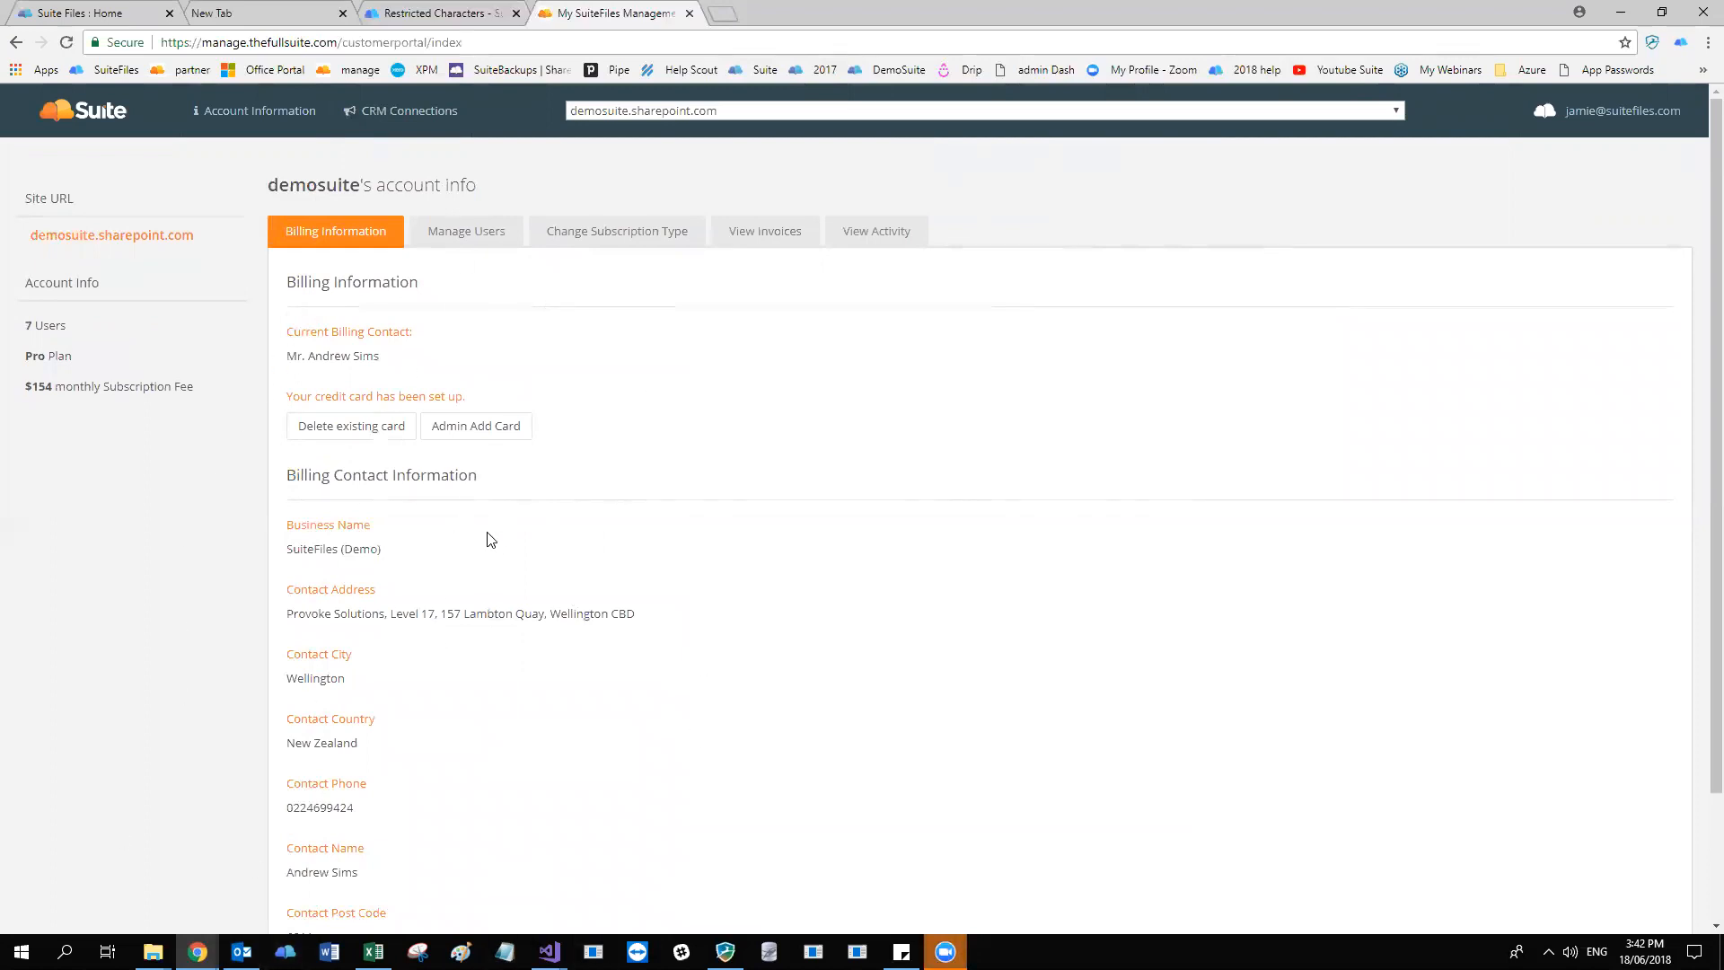
left_click(504, 235)
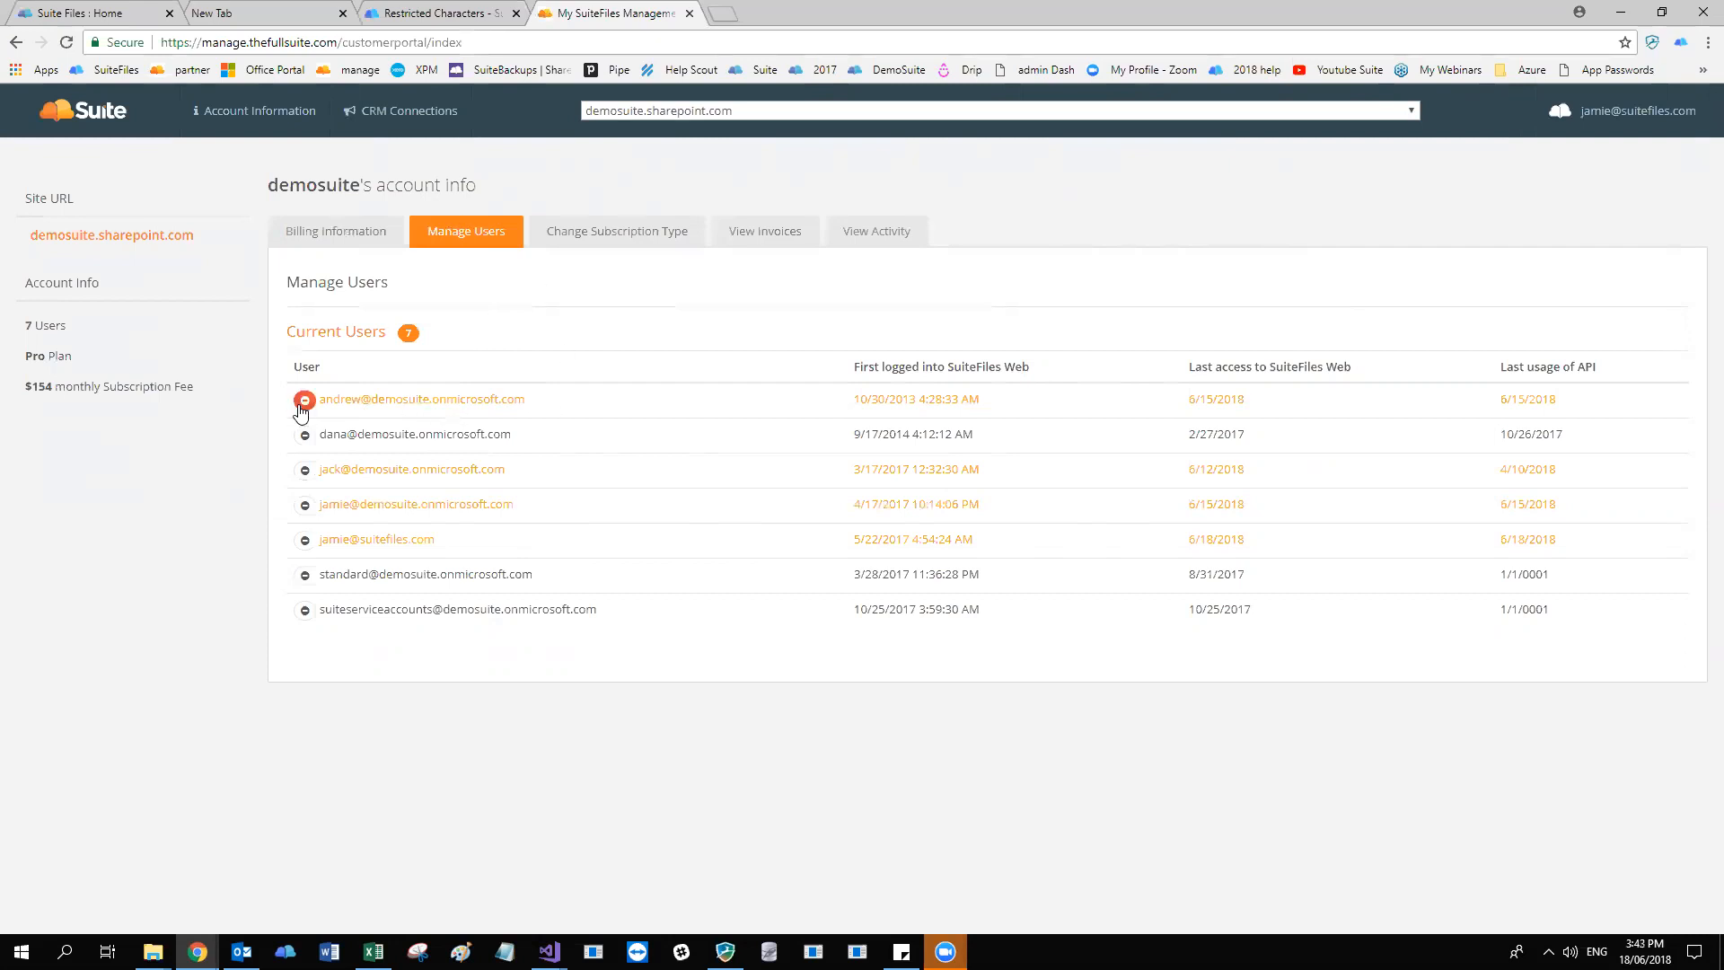
Start deleting the fifth user in the list, cancel the deletion, and check today's date in the system calendar.
left_click(304, 539)
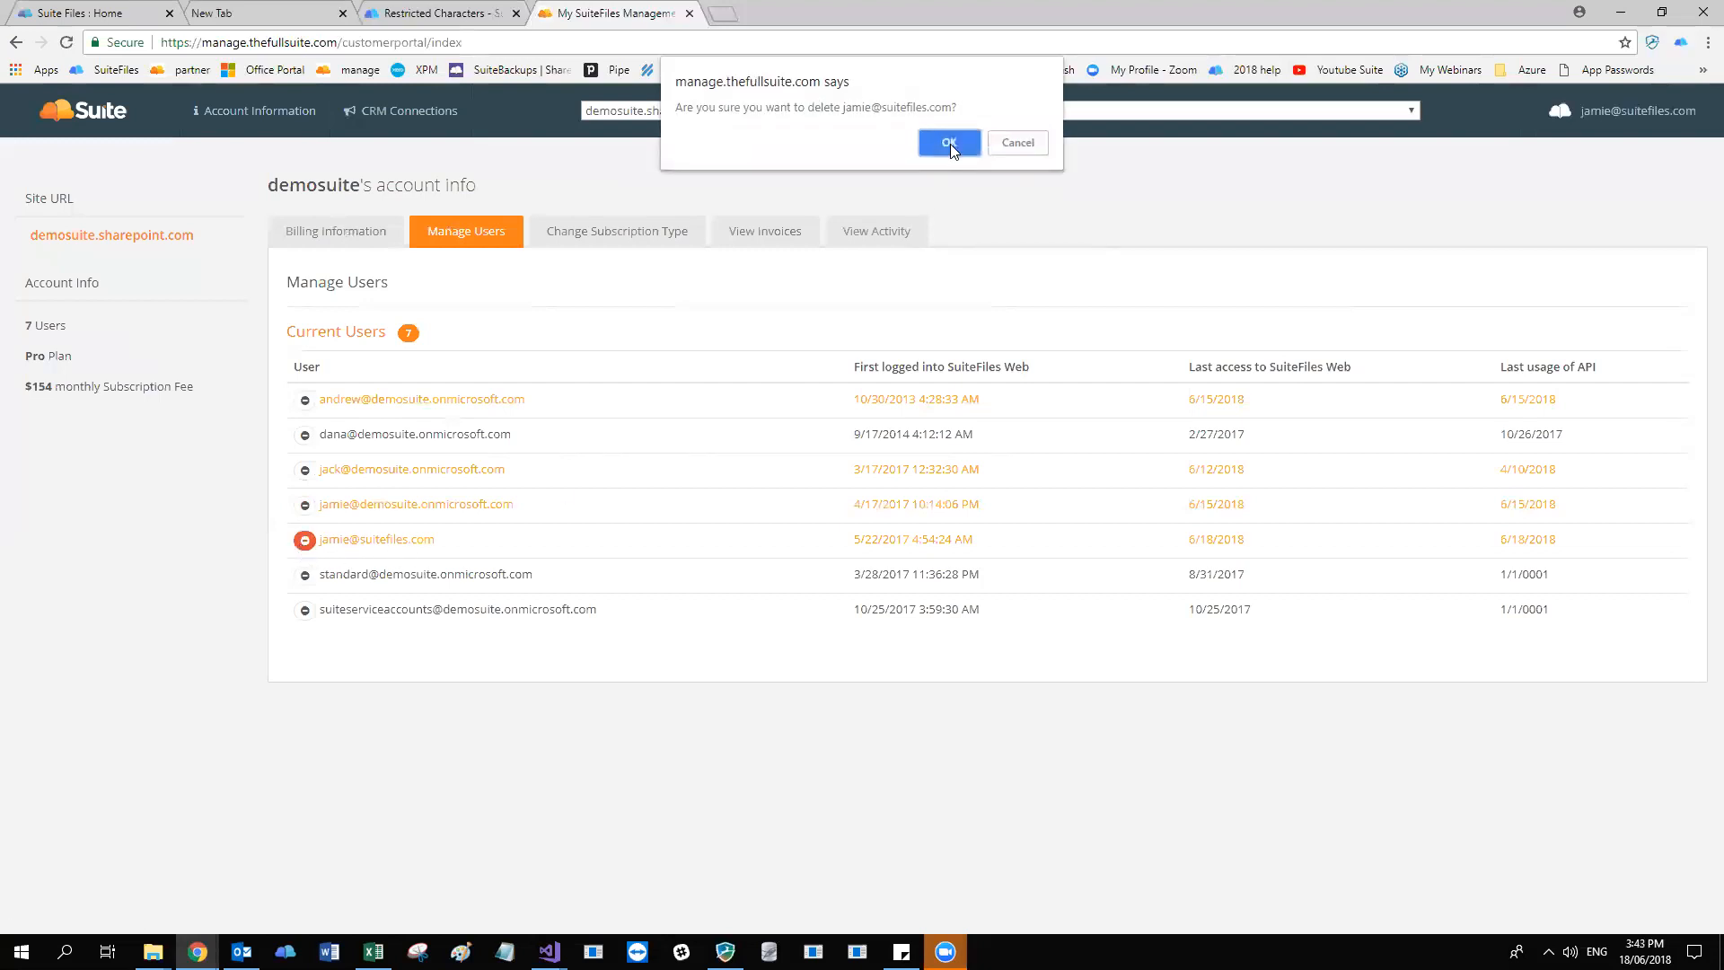
left_click(1011, 146)
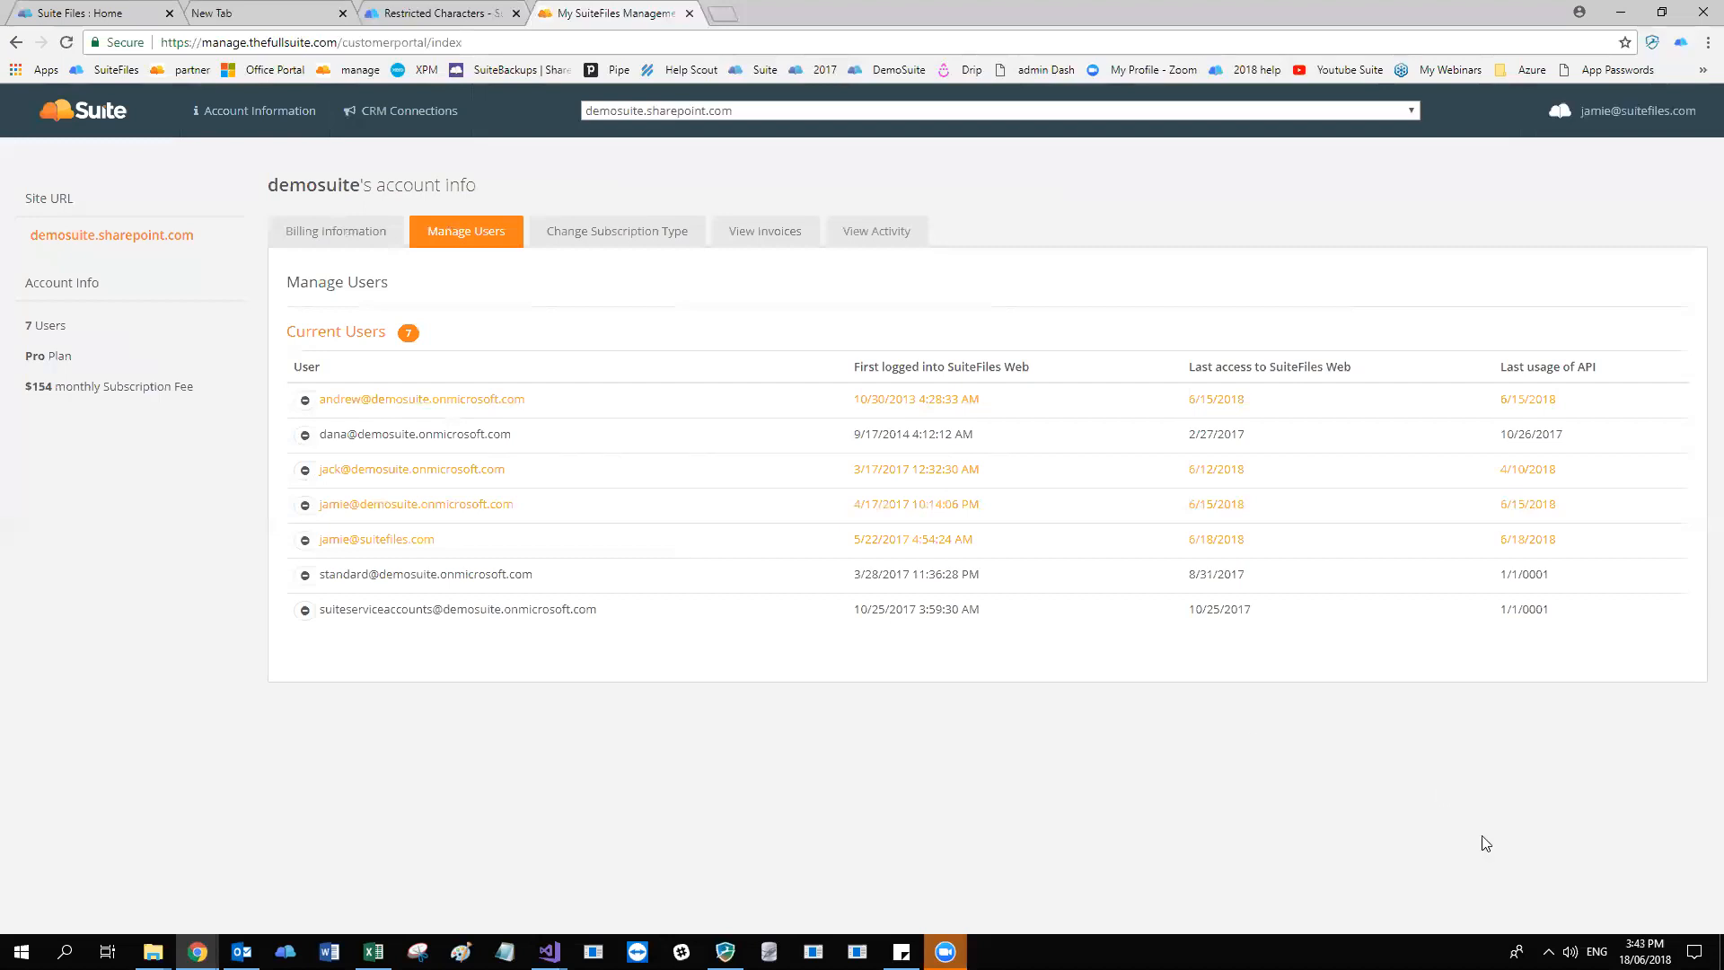
left_click(1638, 948)
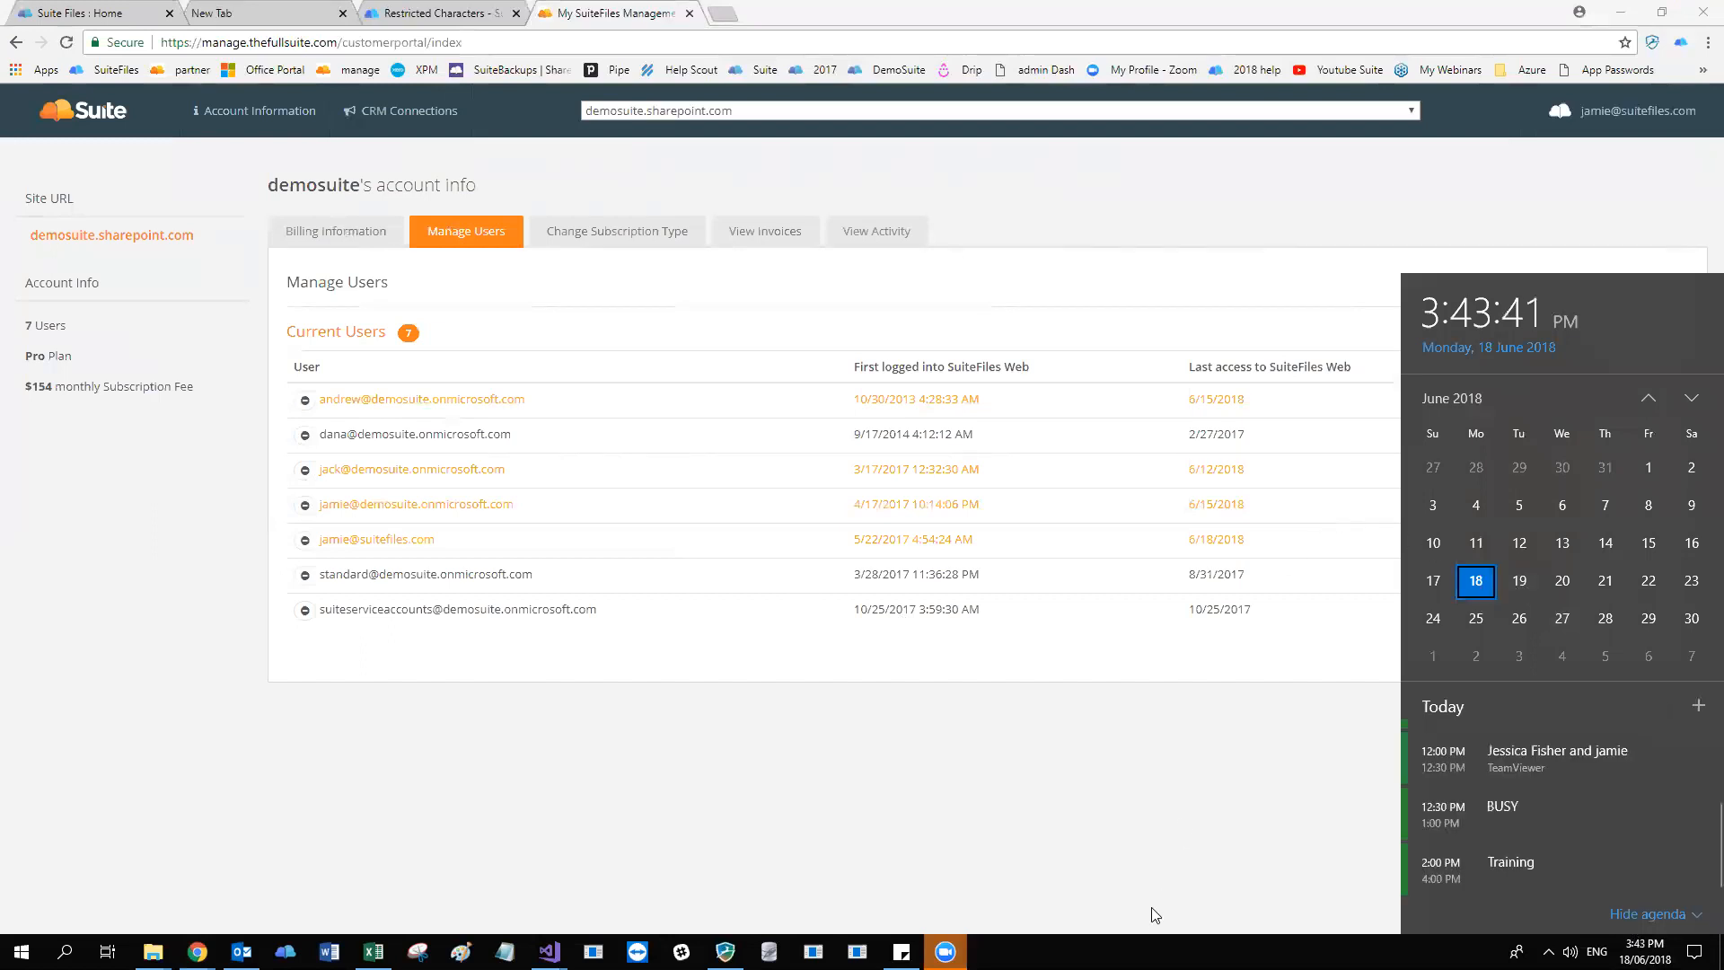
left_click(1162, 839)
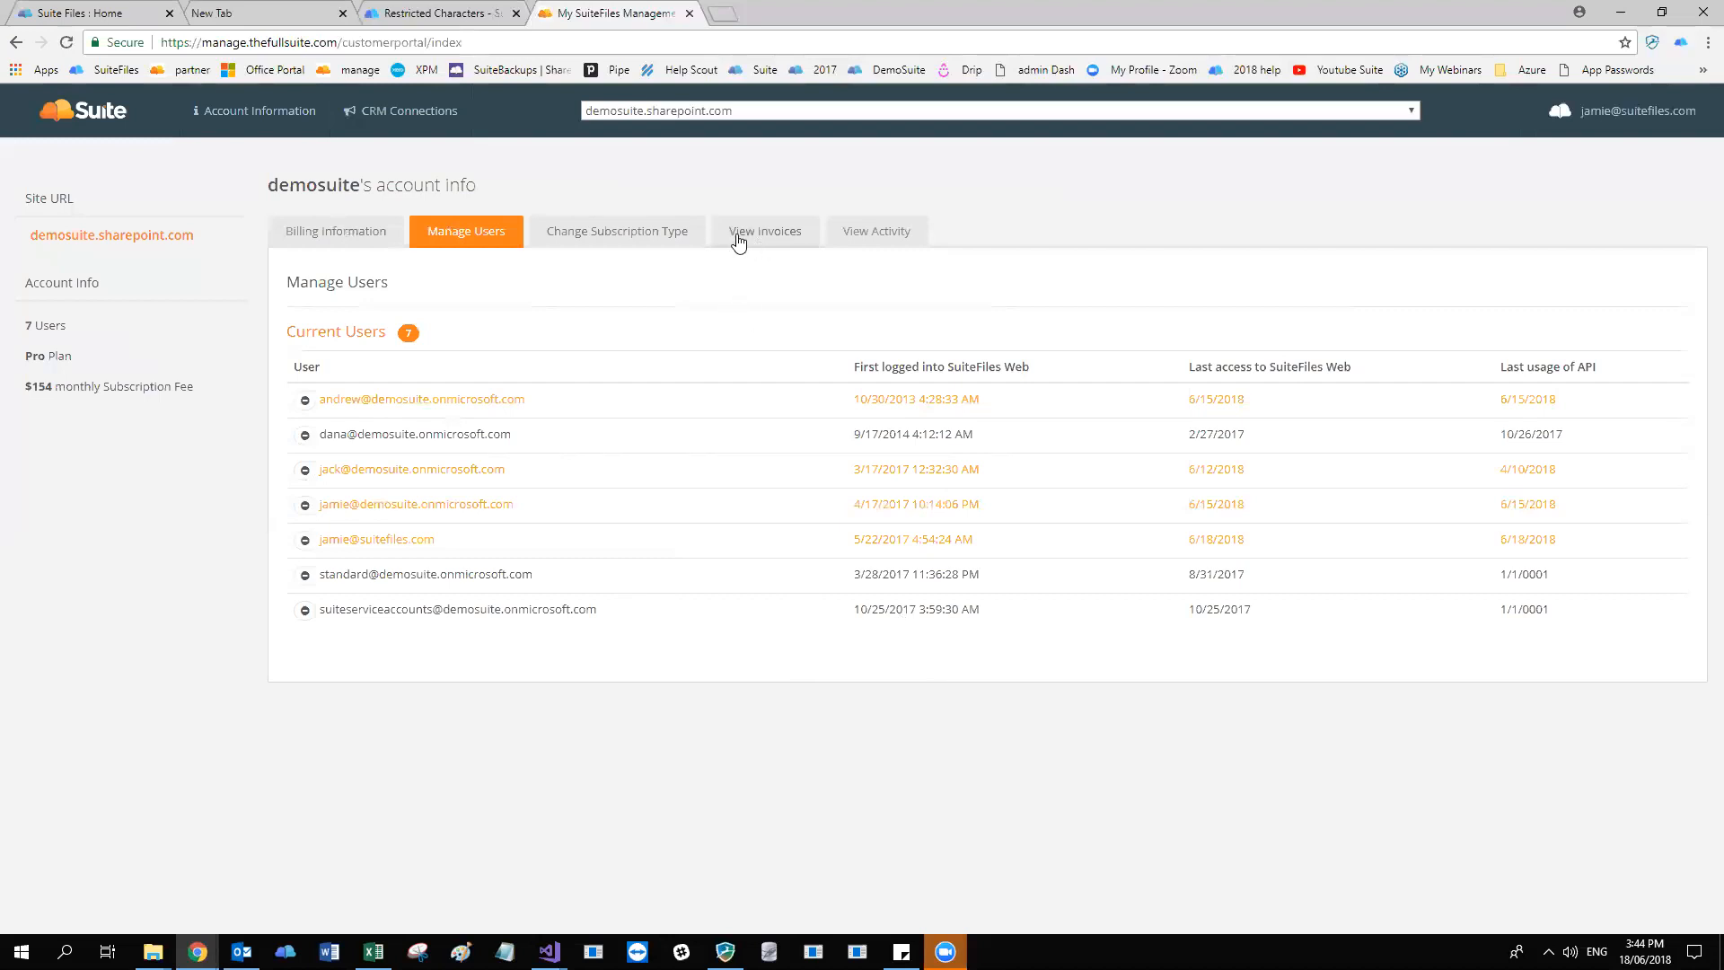
View the account's 25 May 2016 invoice, highlight its NZ Dollars Test item, and close the invoice.
left_click(774, 236)
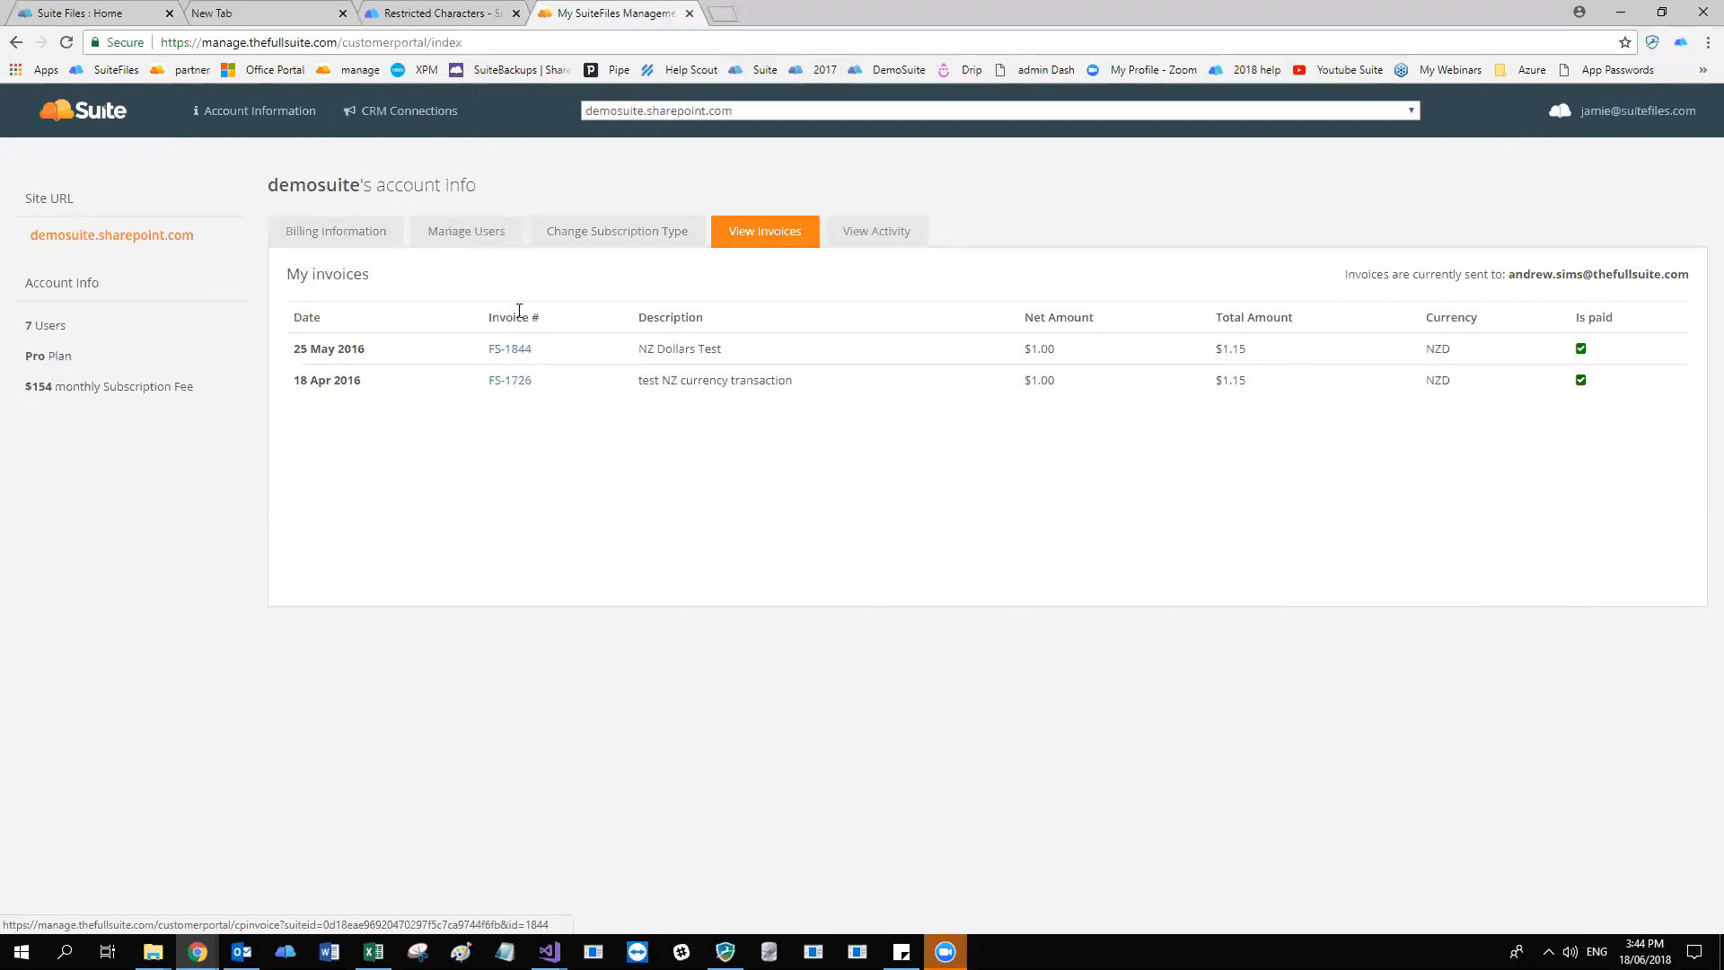
left_click(513, 351)
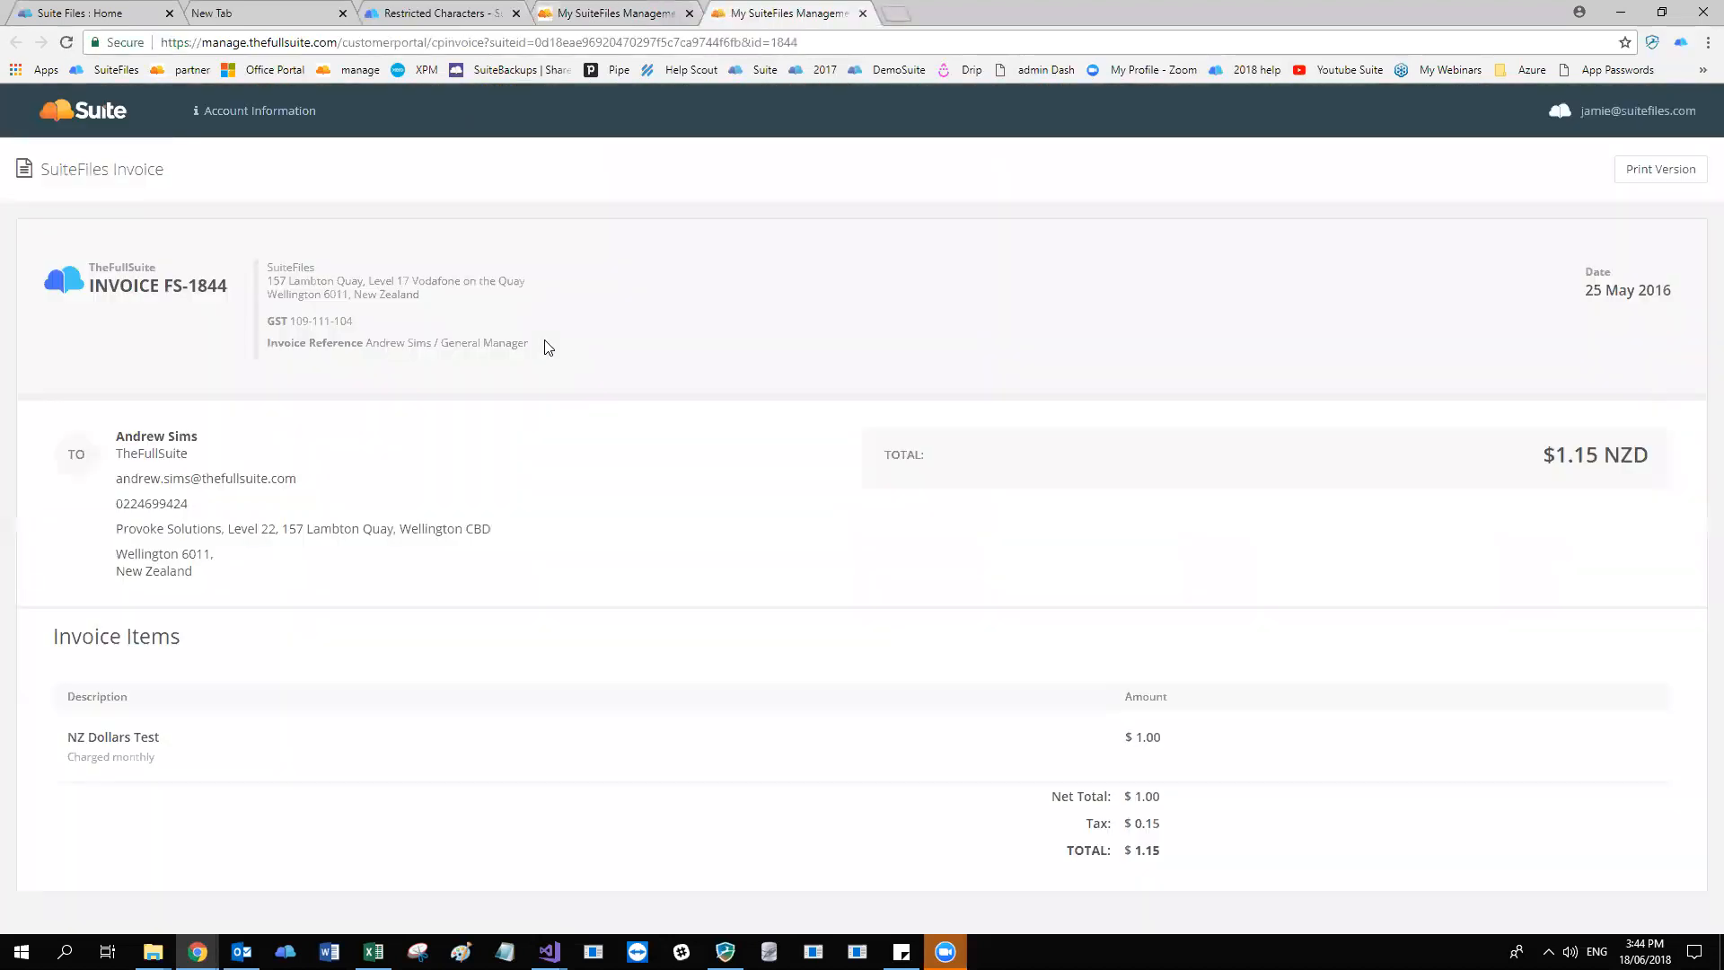
triple_click(95, 741)
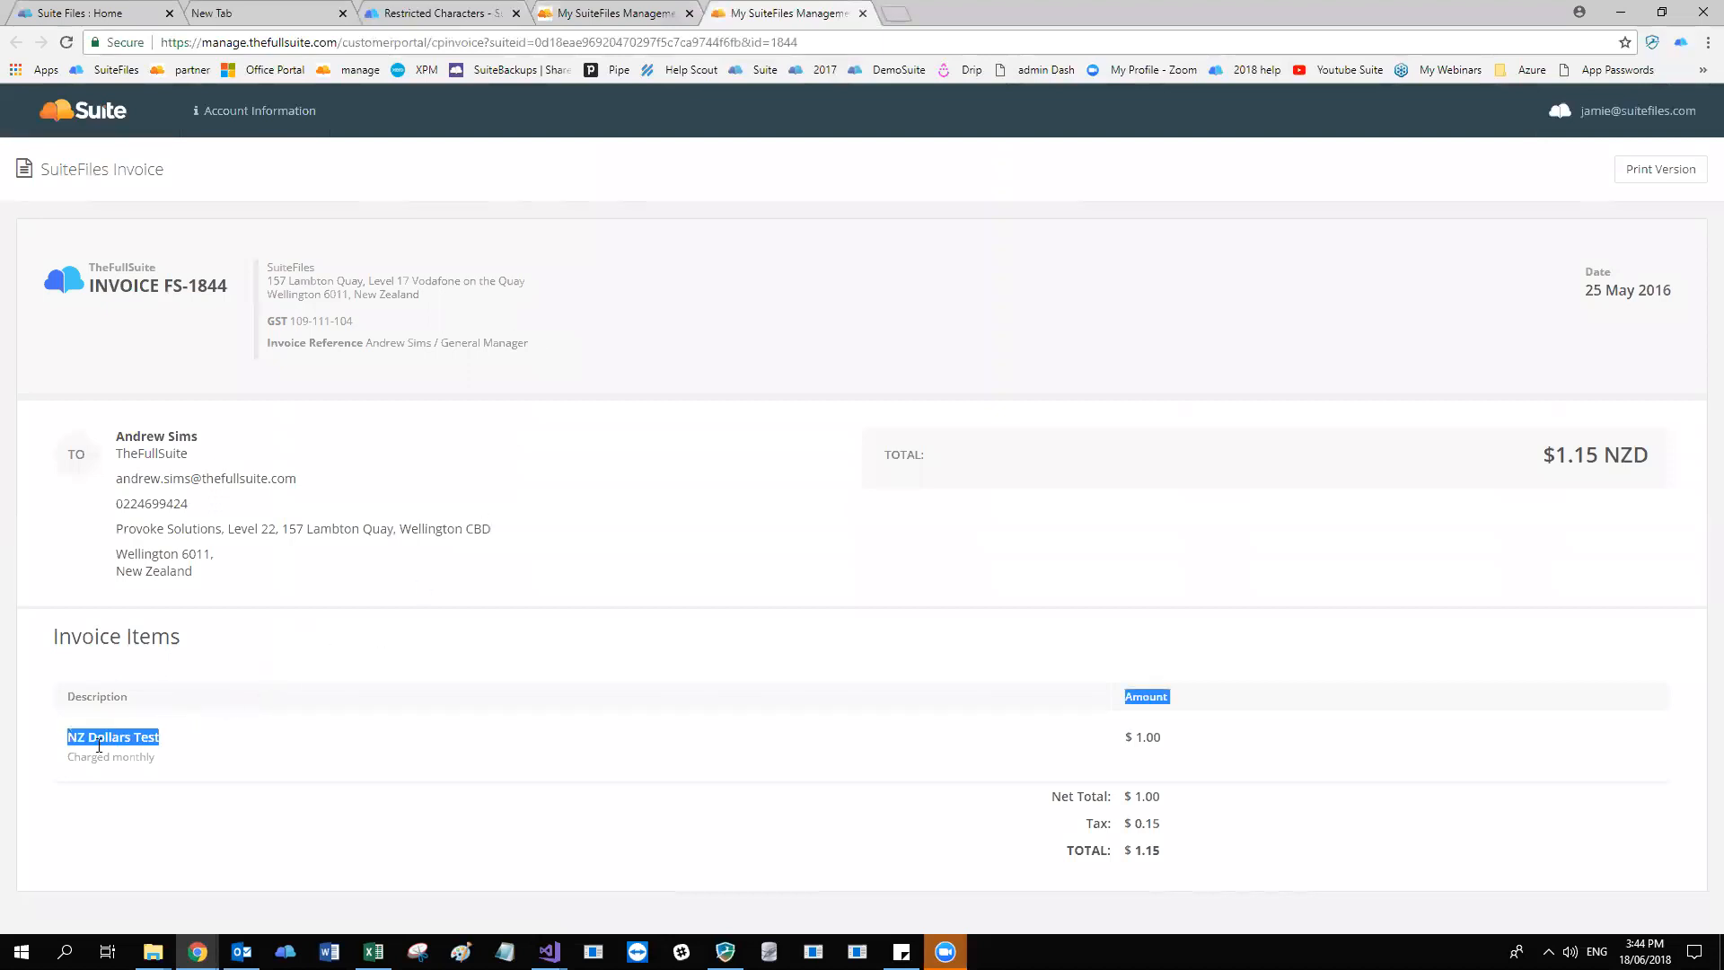
left_click(180, 750)
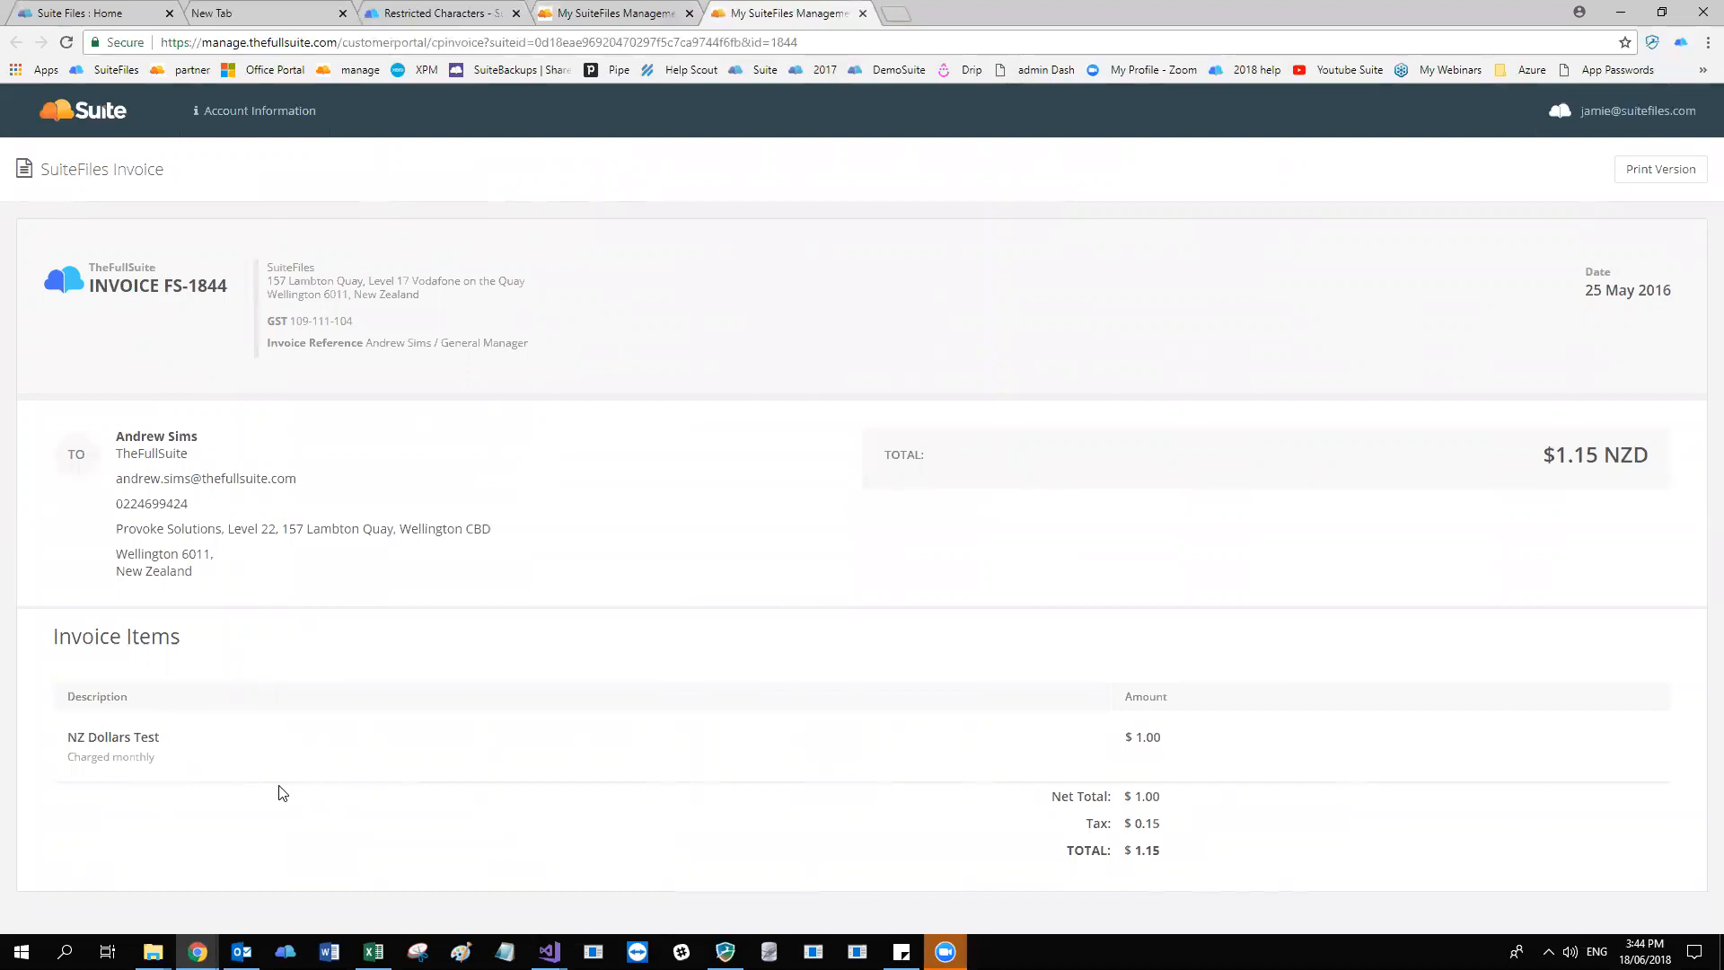
left_click(862, 14)
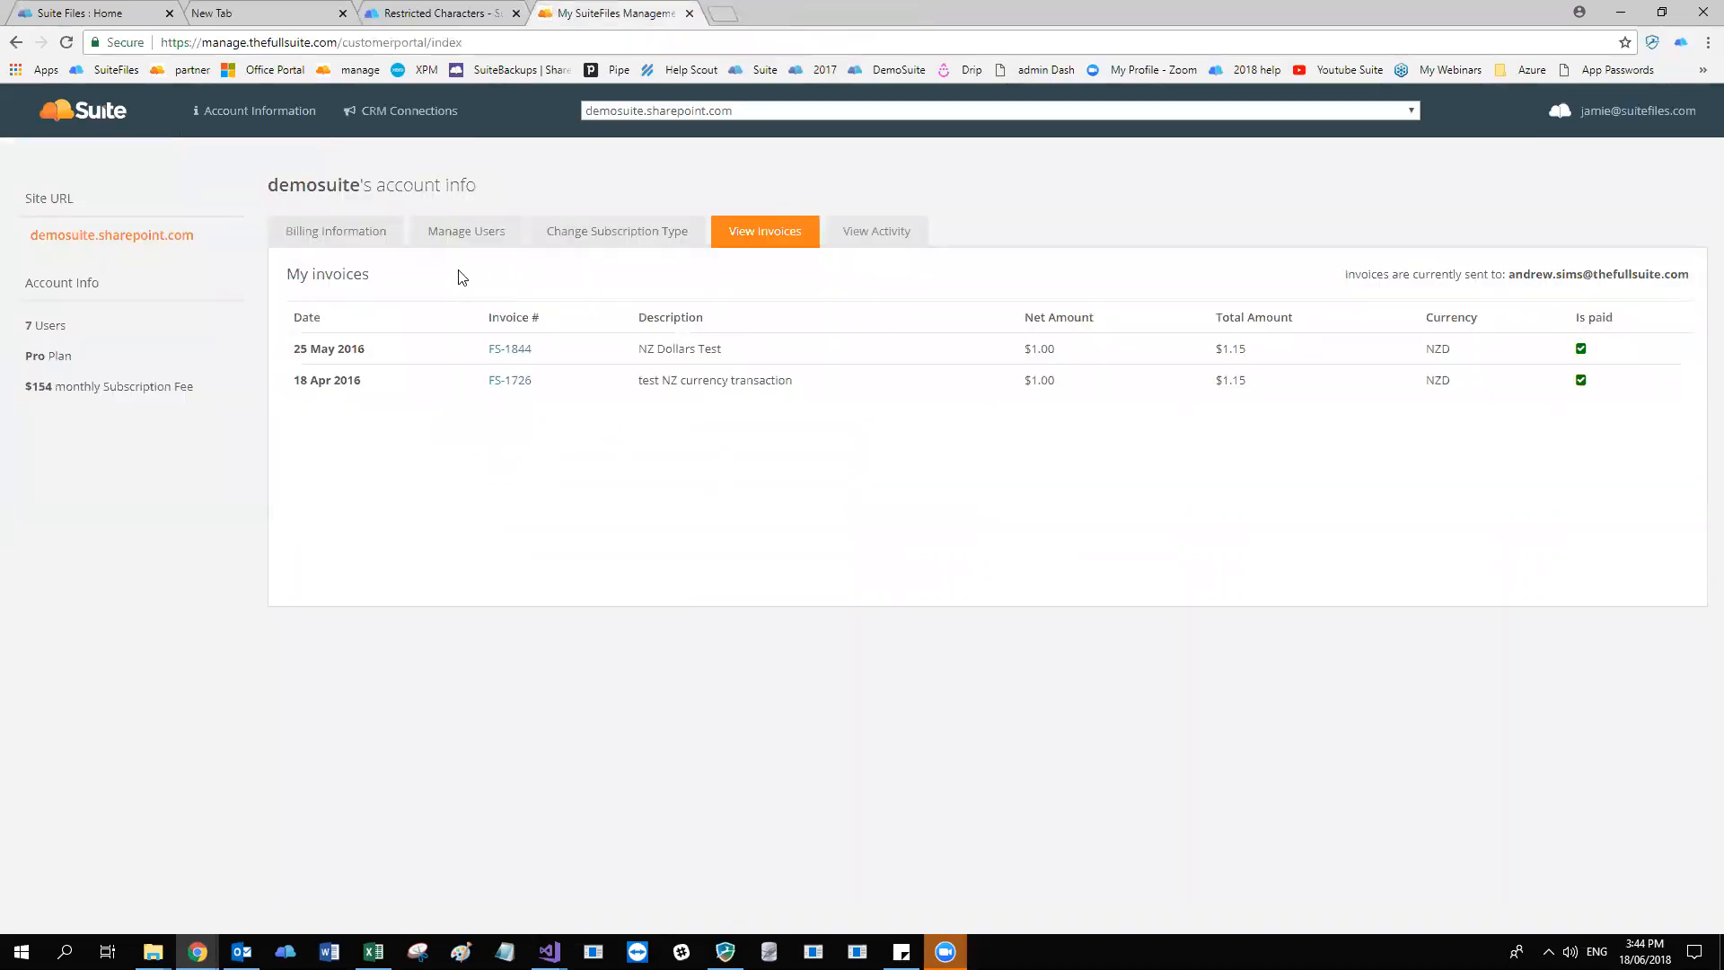
View the demosuite account's recent activity and highlight the 2/26/2018 subscription change entry.
left_click(895, 237)
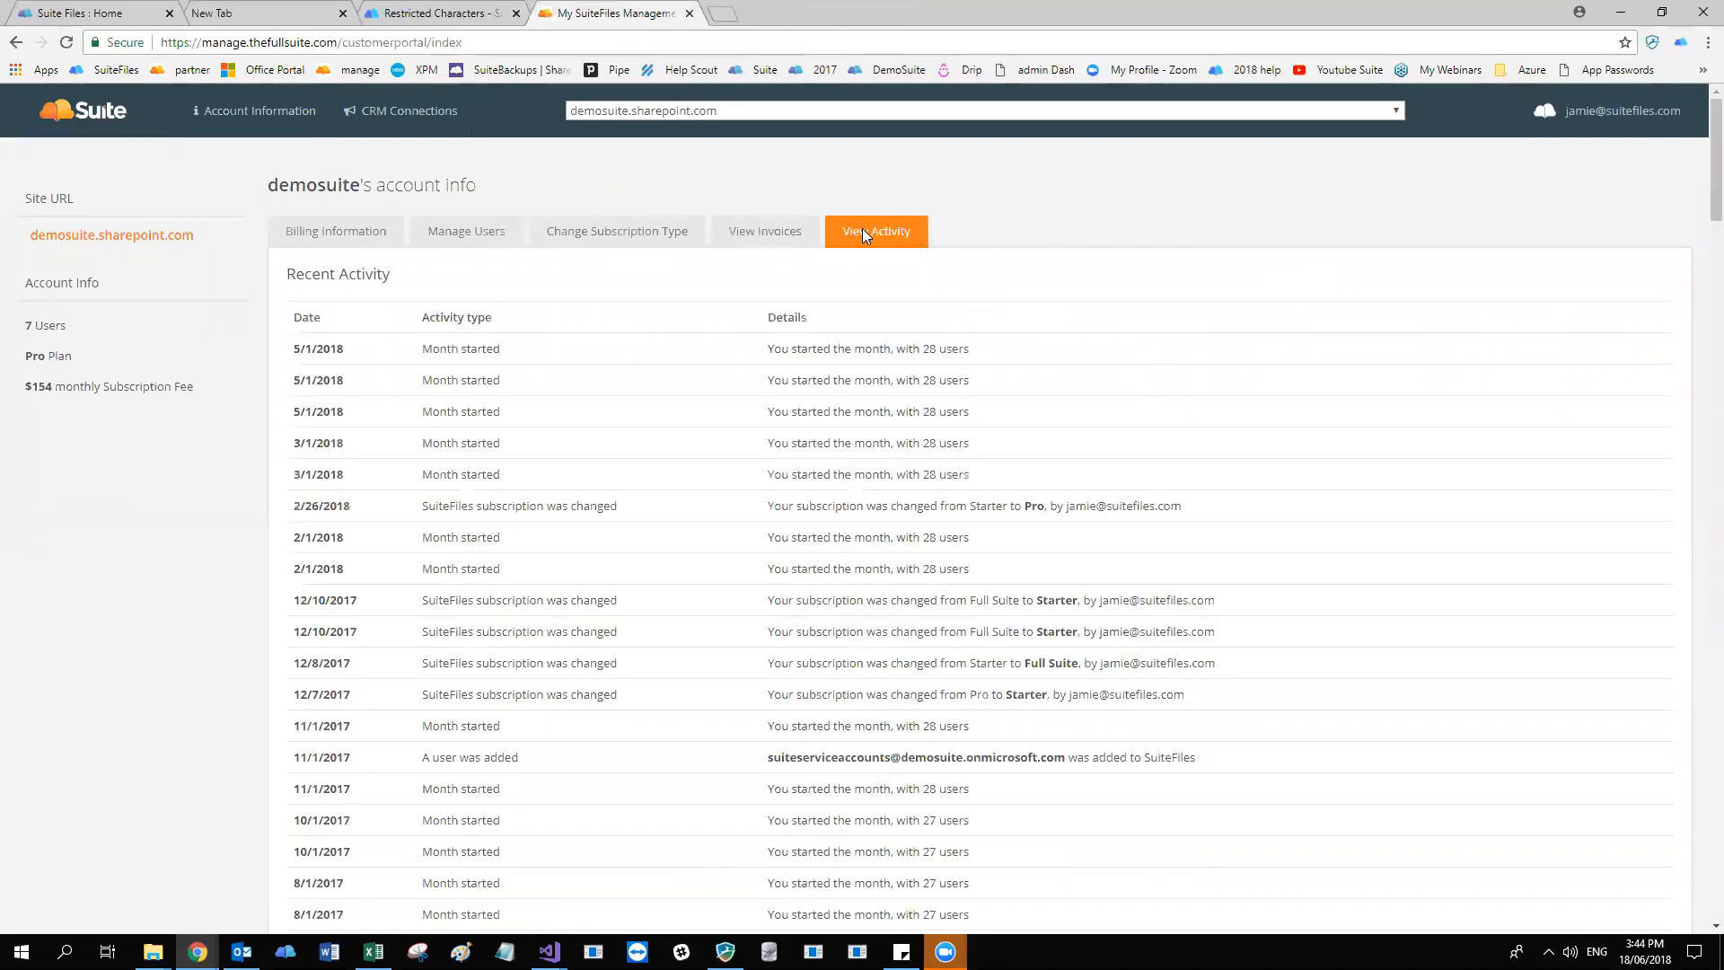
scroll(987, 359, "down", 1)
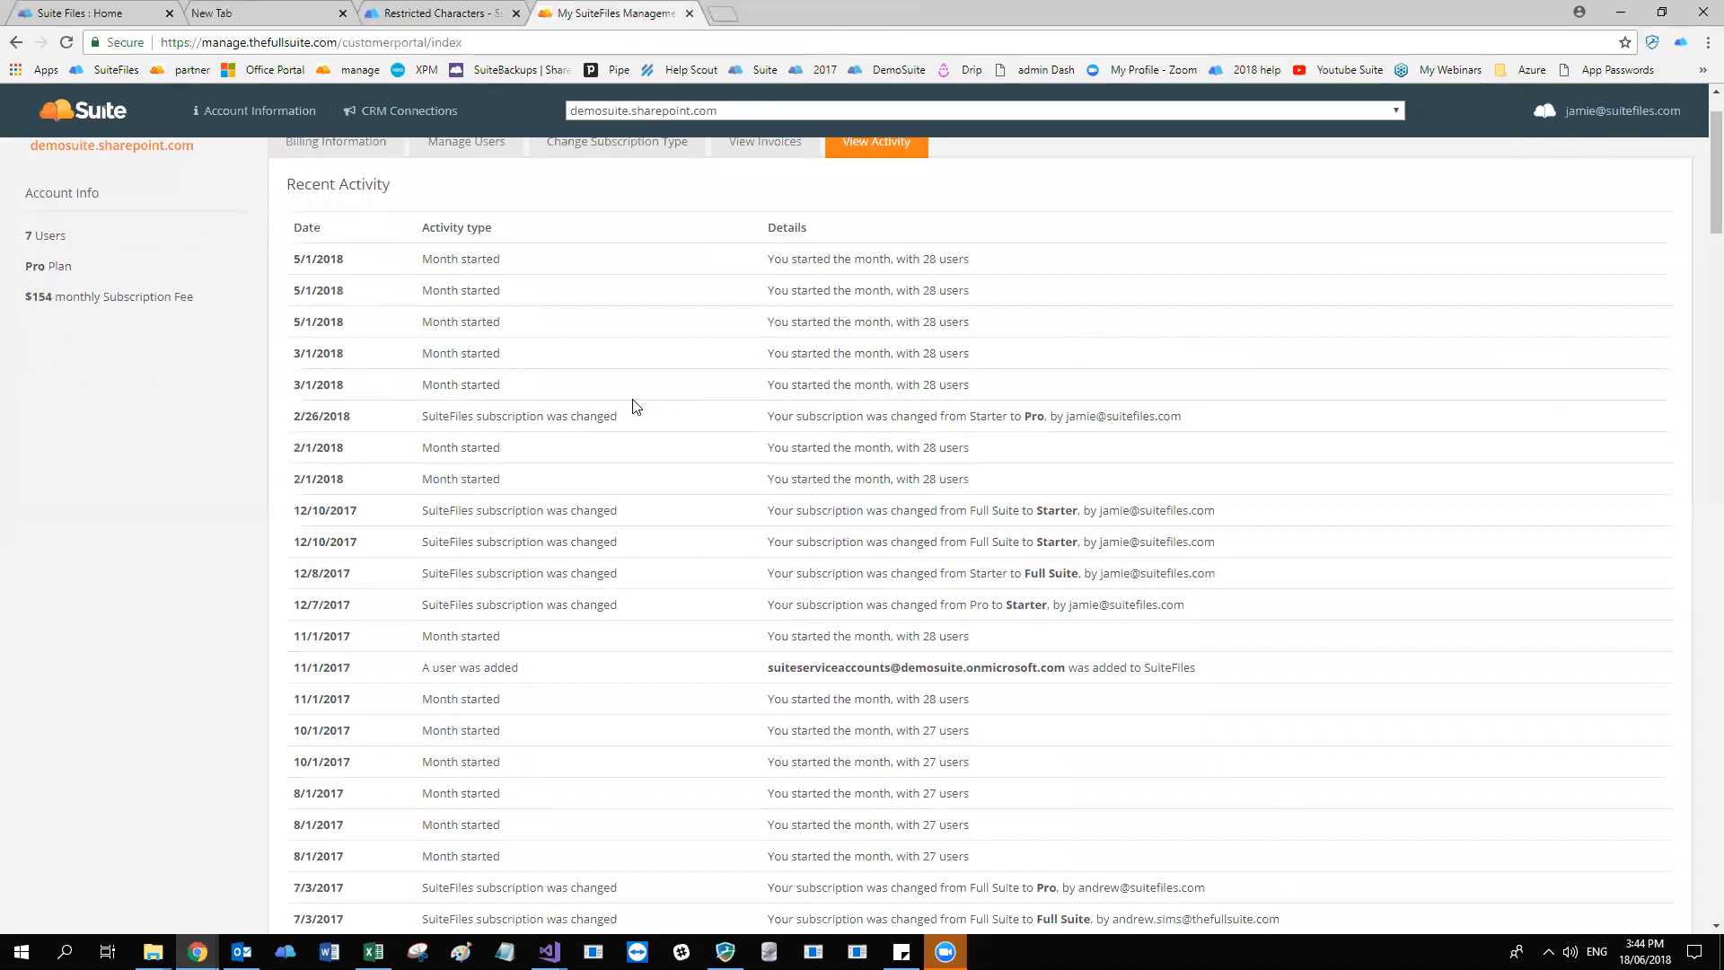
left_click_drag(418, 417, 658, 436)
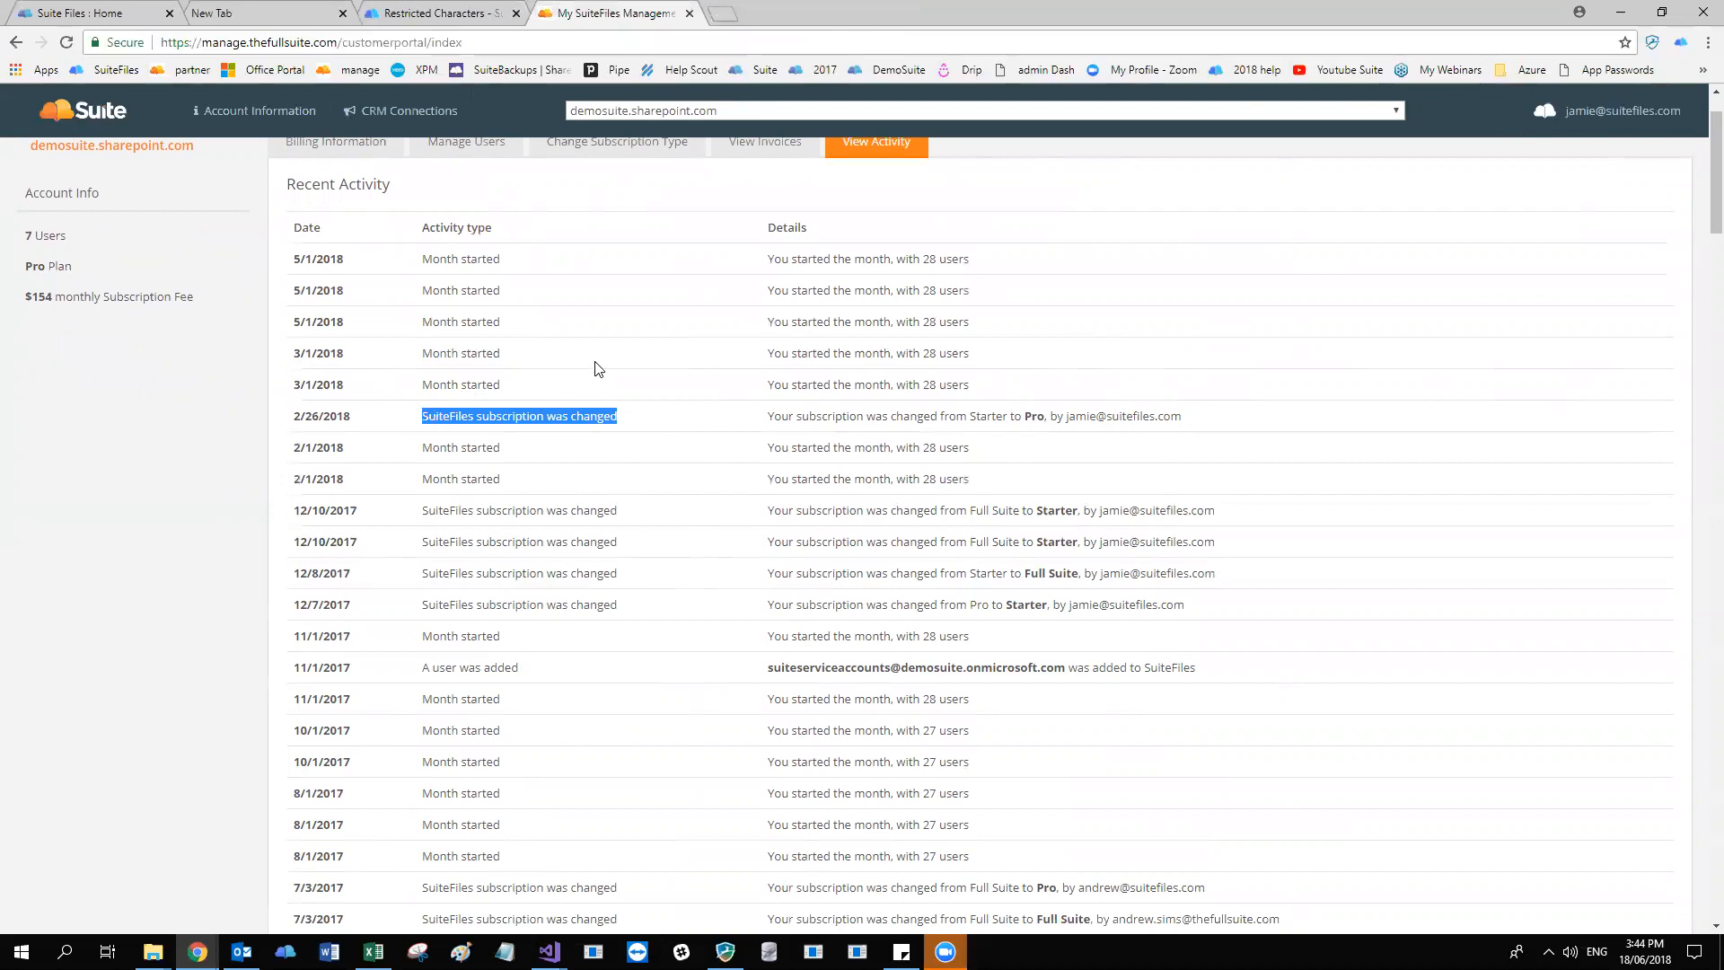
left_click(853, 344)
Look through the older activity entries, covering added users, removed users and month starts, and return to the start of the log.
scroll(853, 344, "down", 5)
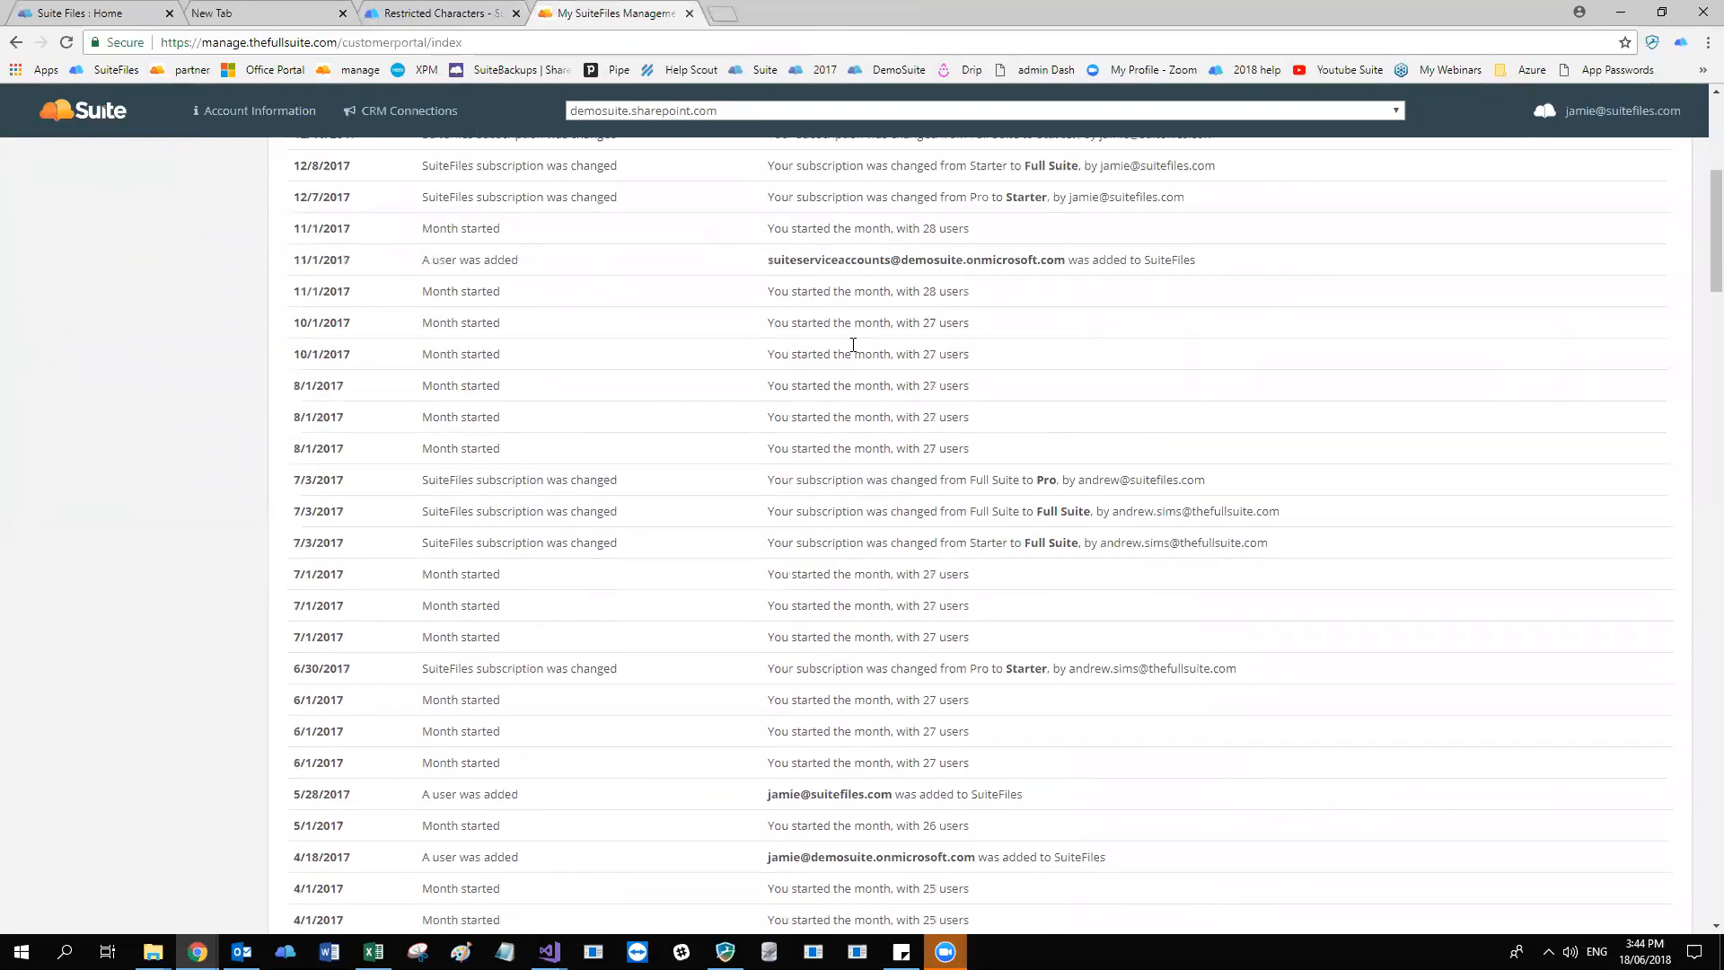
left_click_drag(423, 219, 557, 231)
left_click(350, 212)
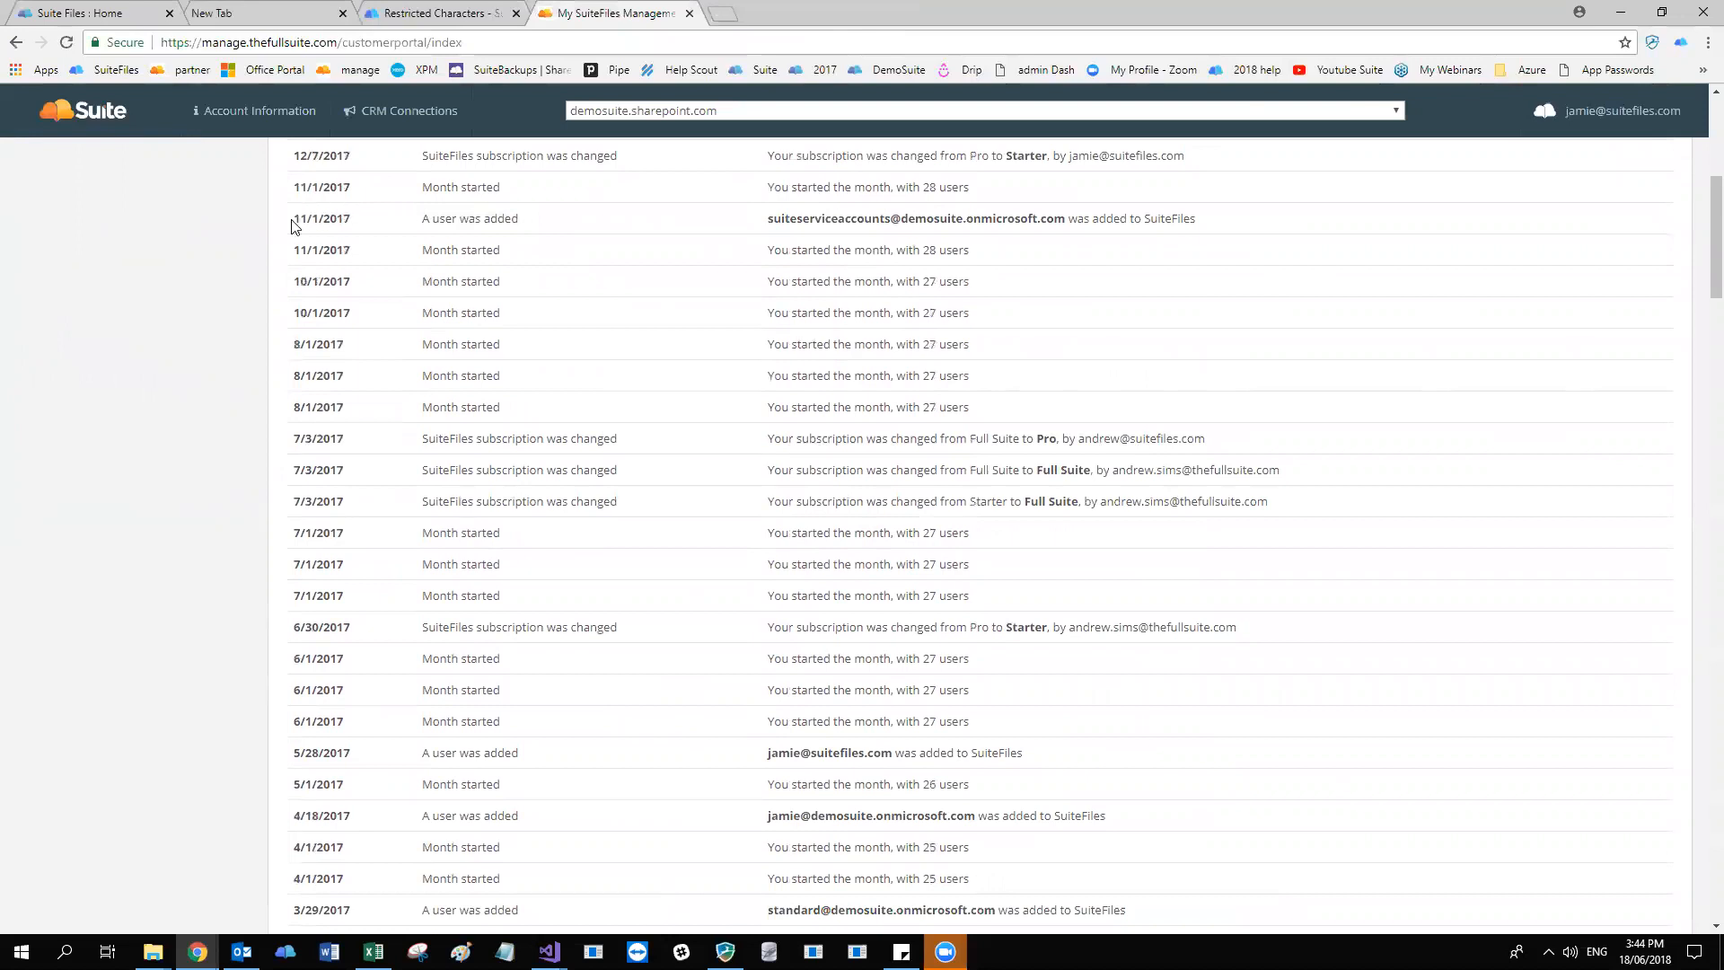
scroll(918, 242, "down", 1)
scroll(918, 242, "down", 6)
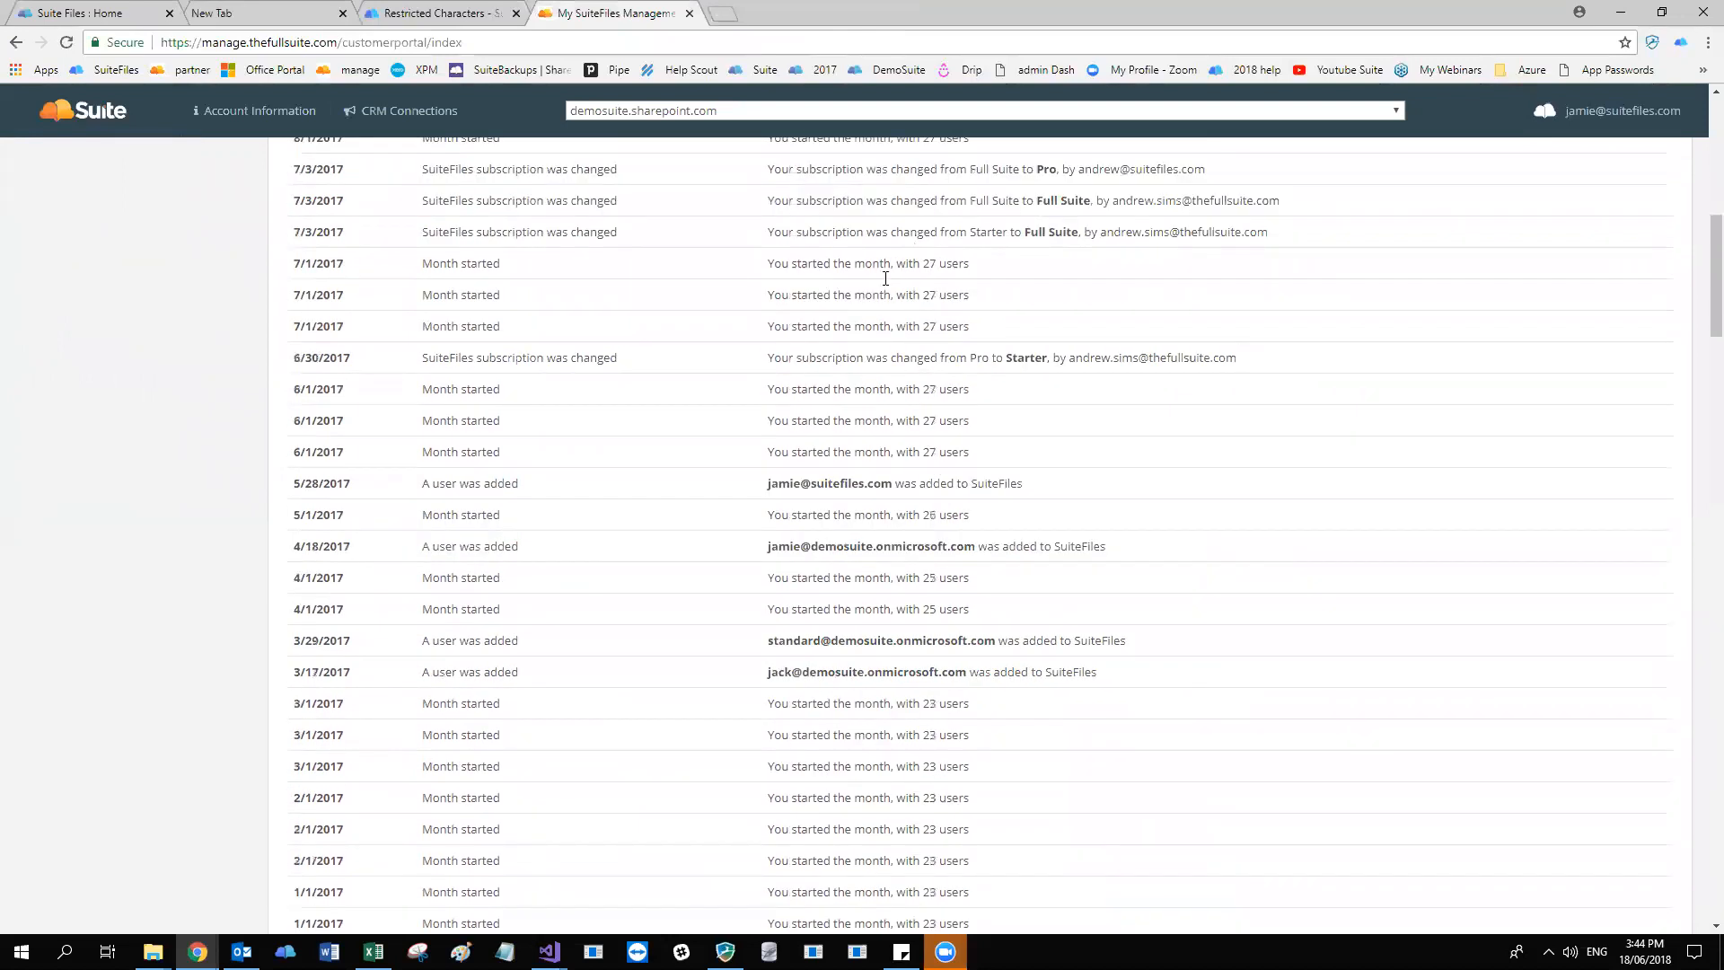
scroll(1180, 322, "down", 4)
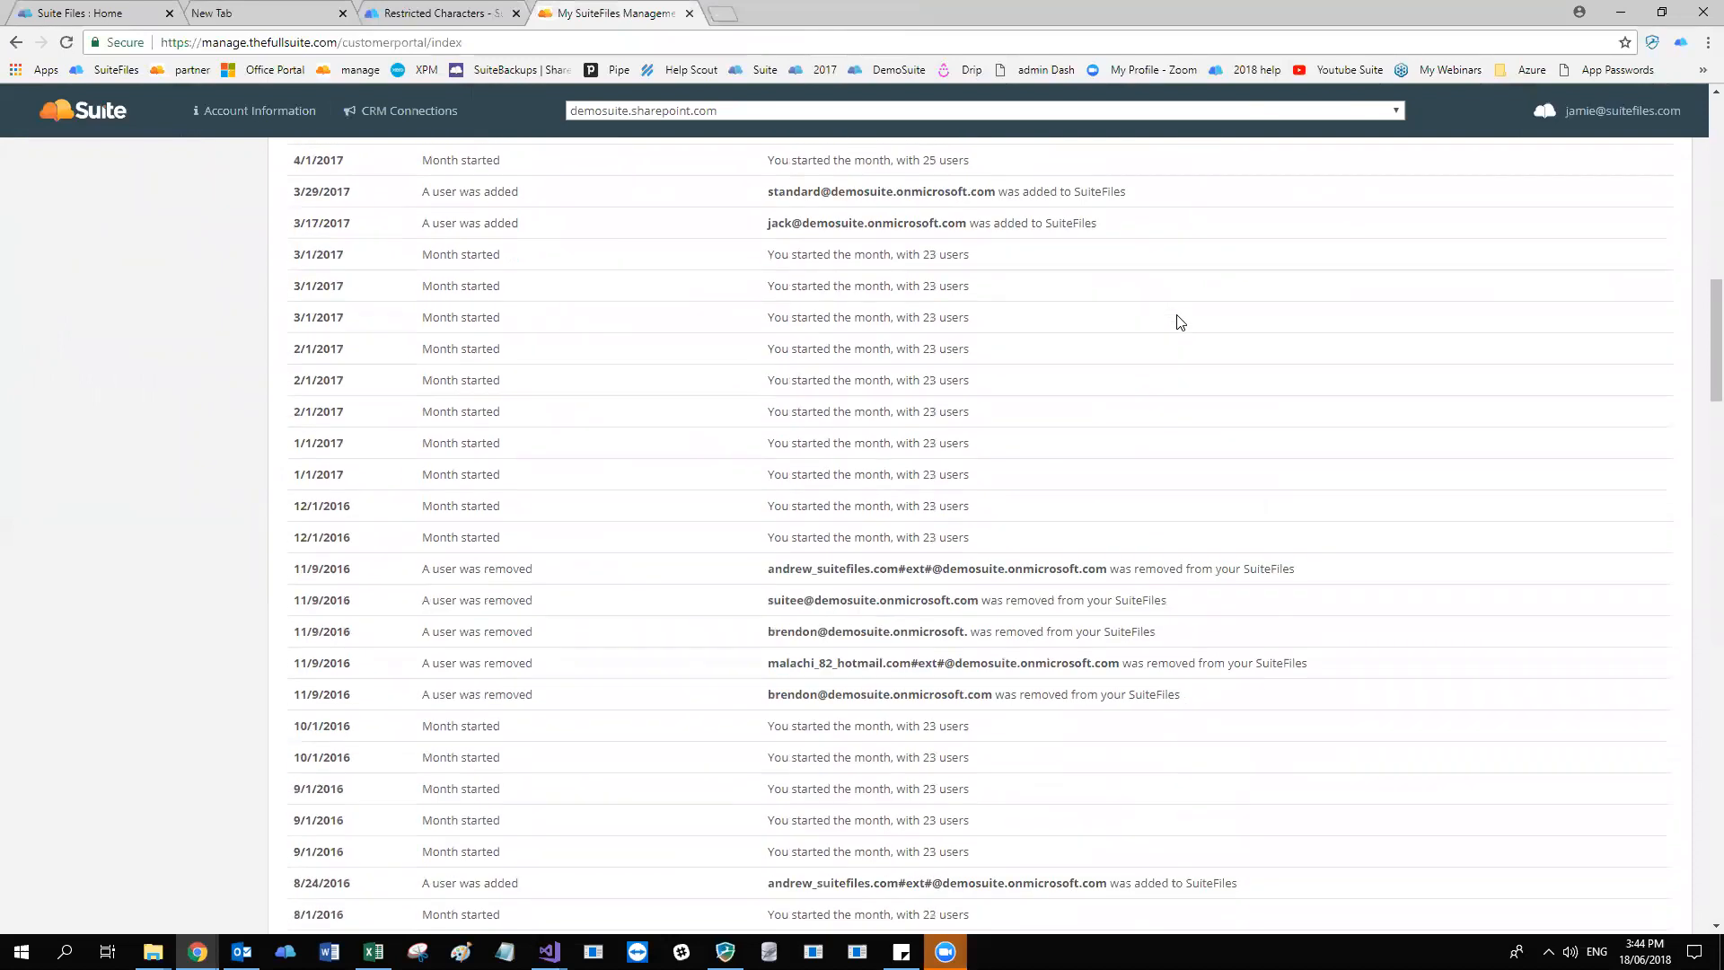
left_click_drag(764, 393, 1153, 395)
left_click(1196, 390)
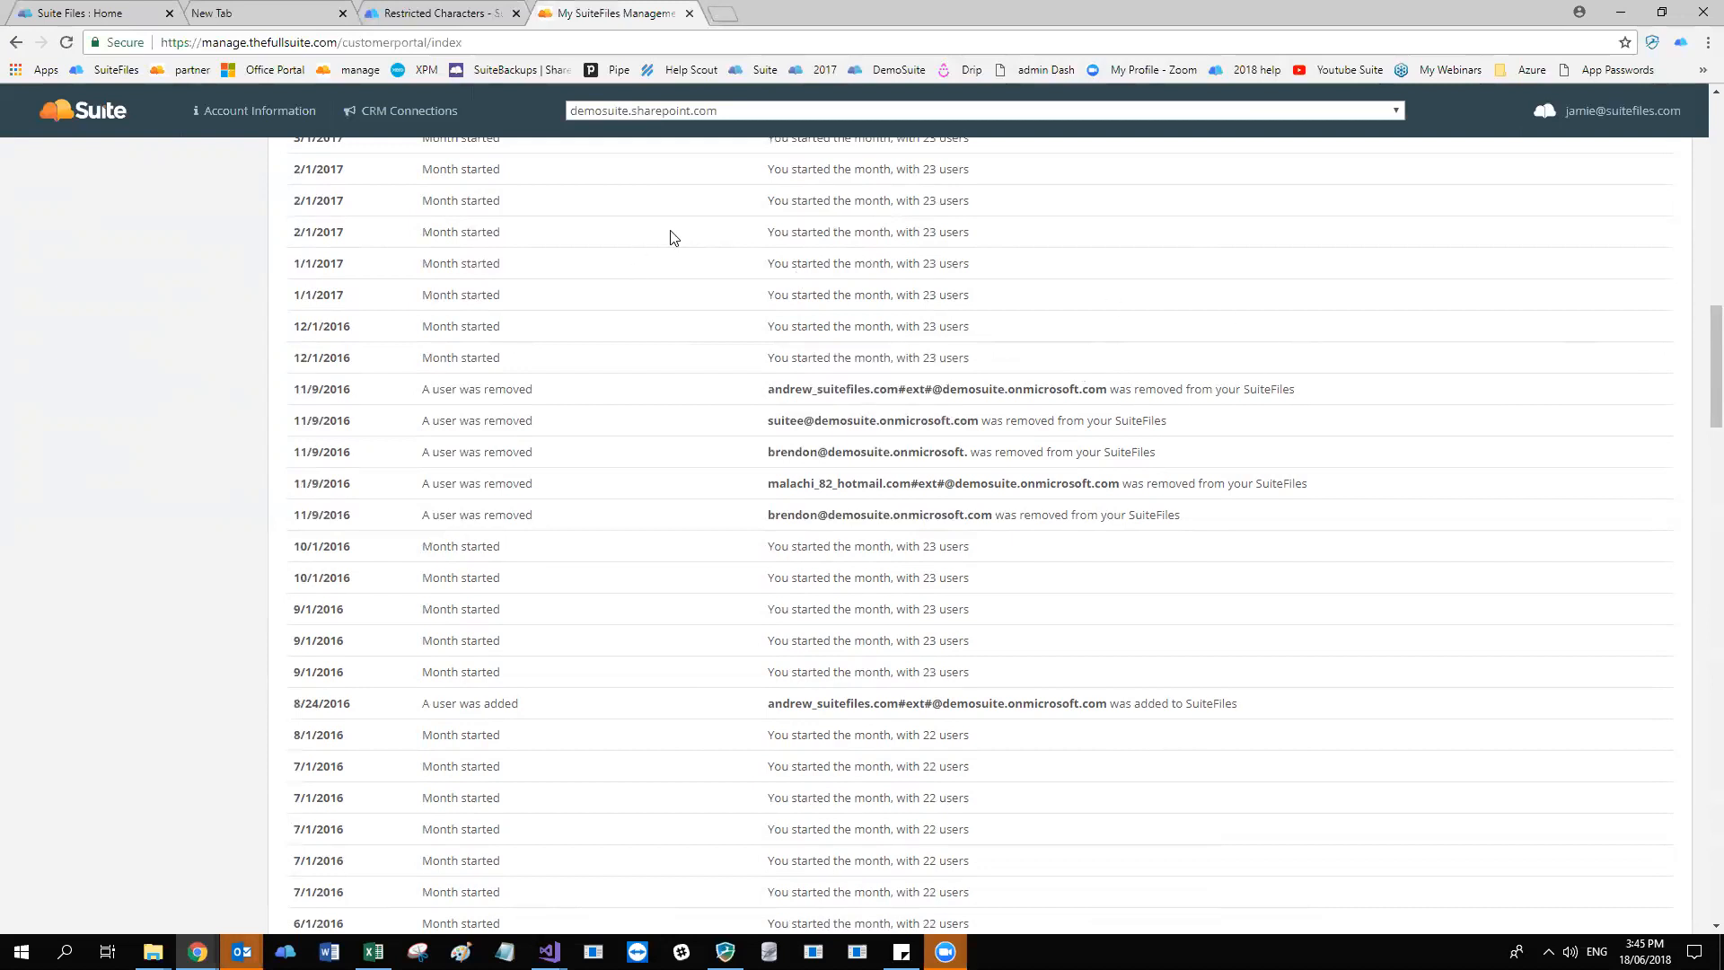
scroll(674, 236, "up", 15)
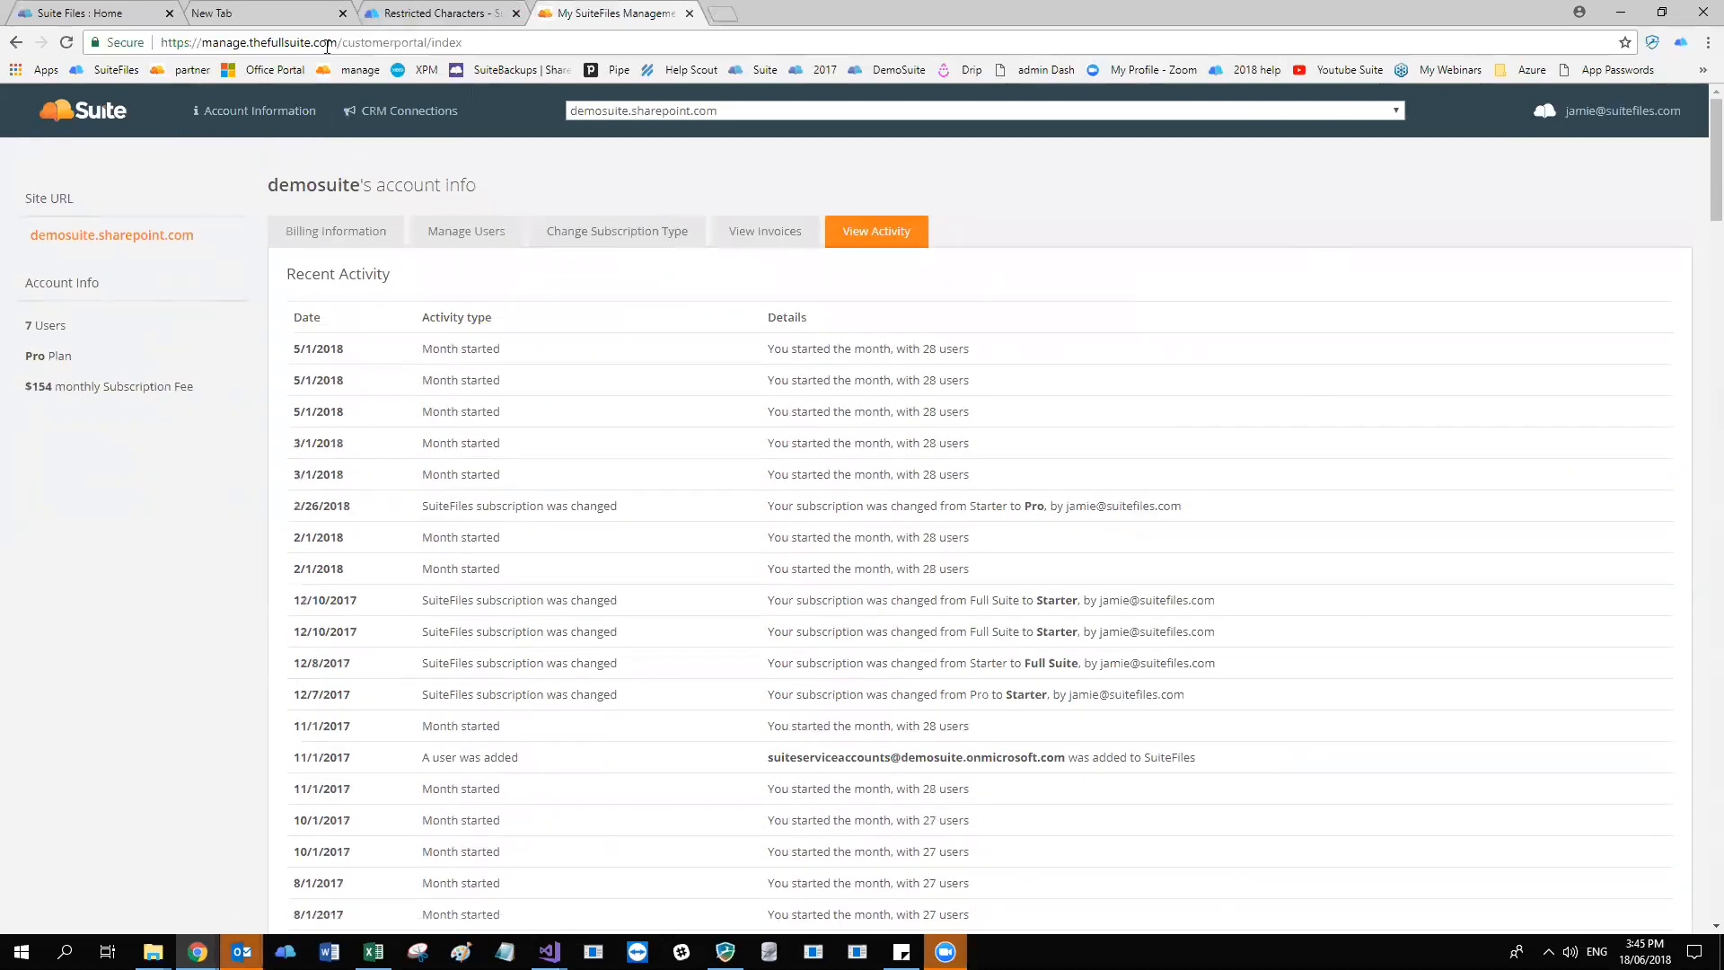
Highlight the customer portal's web address, switch to the open SuiteFiles site, and highlight its web address.
left_click_drag(333, 42, 157, 44)
left_click(112, 13)
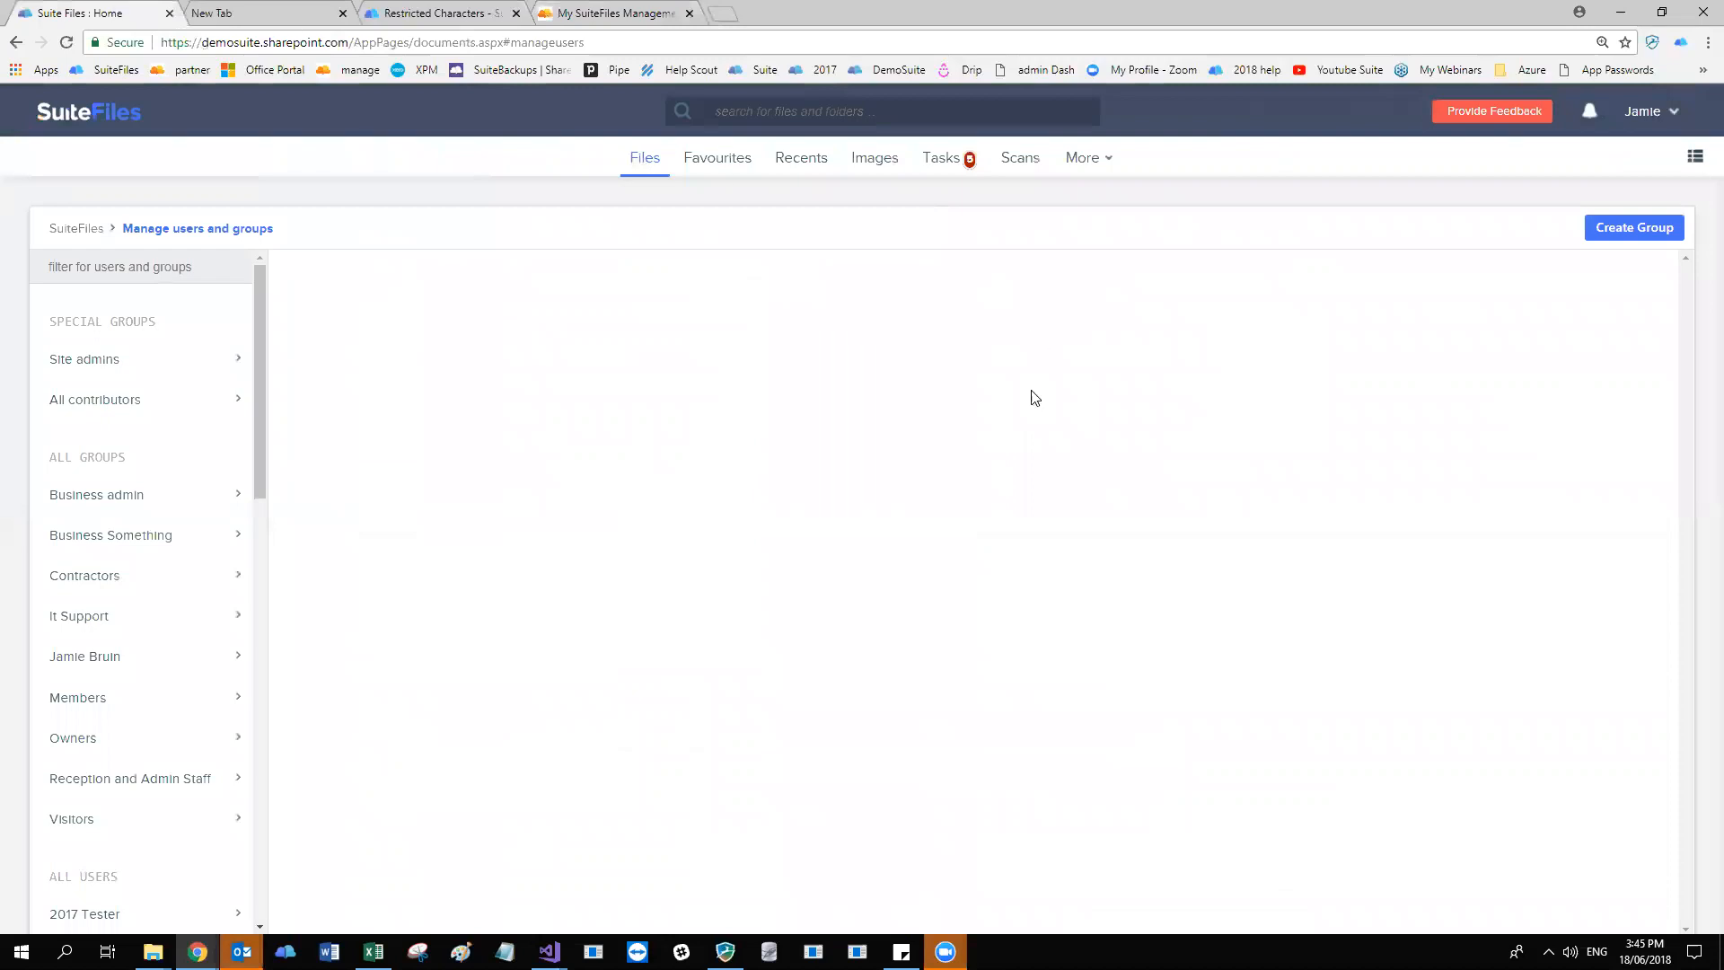
left_click_drag(354, 42, 158, 43)
left_click(755, 350)
Open the SuiteFiles account's subscription management page and view its invoices section.
left_click(1644, 119)
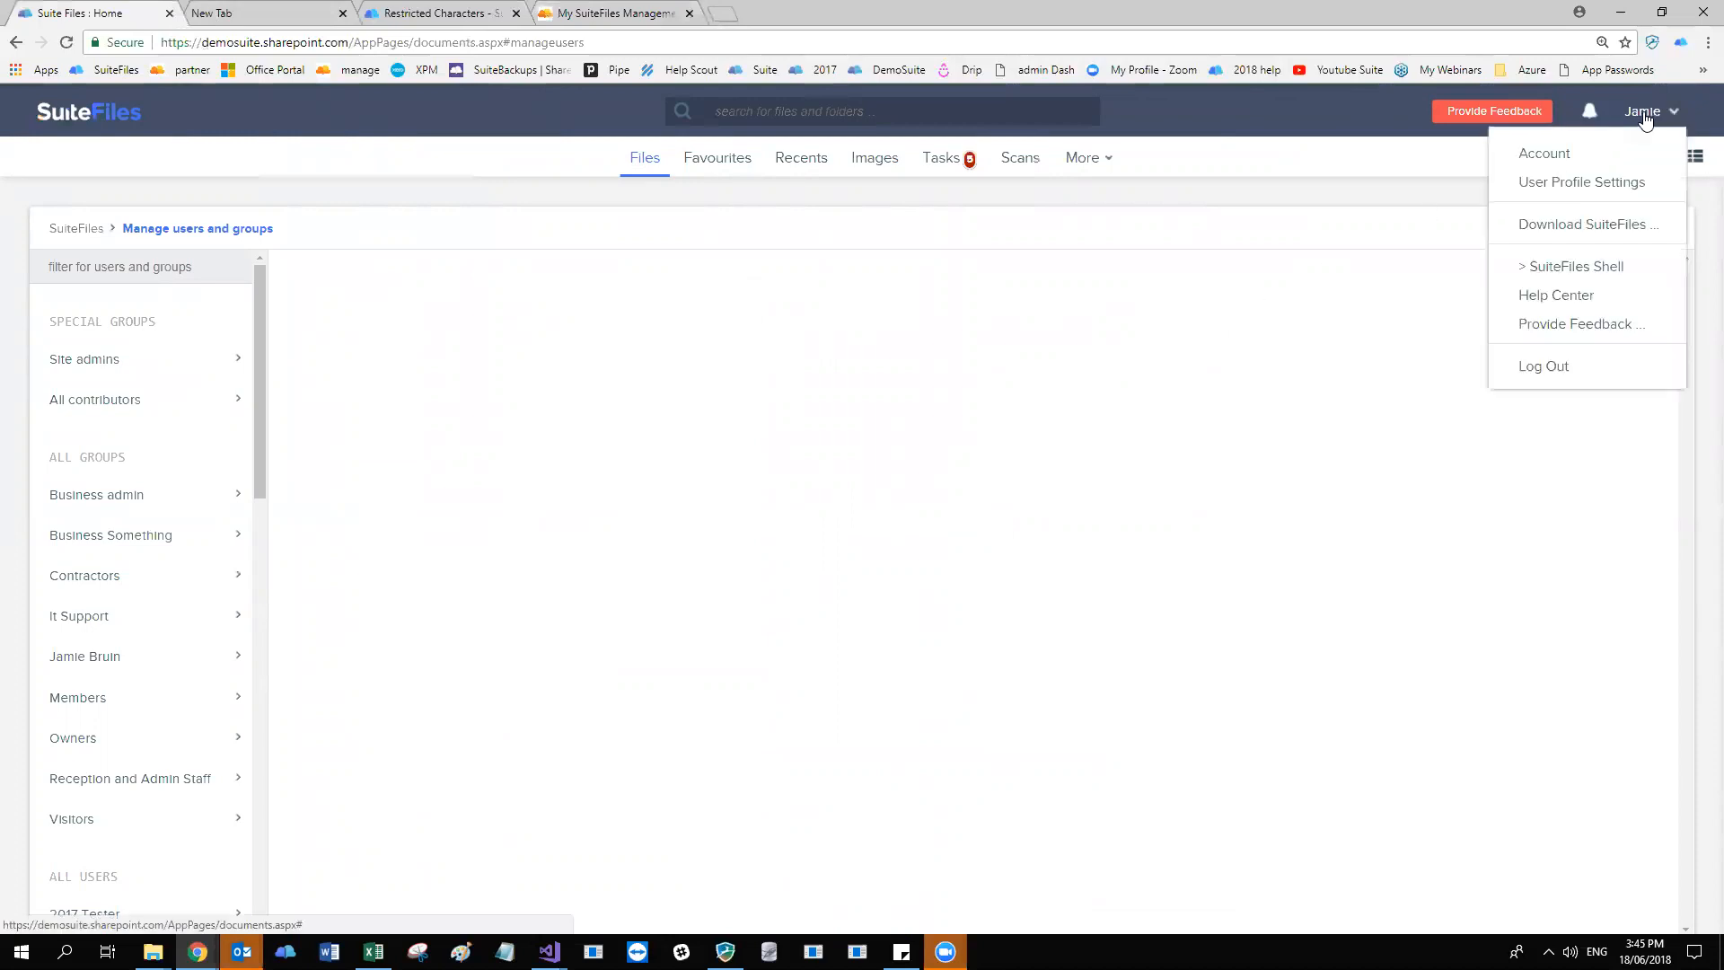
left_click(1543, 153)
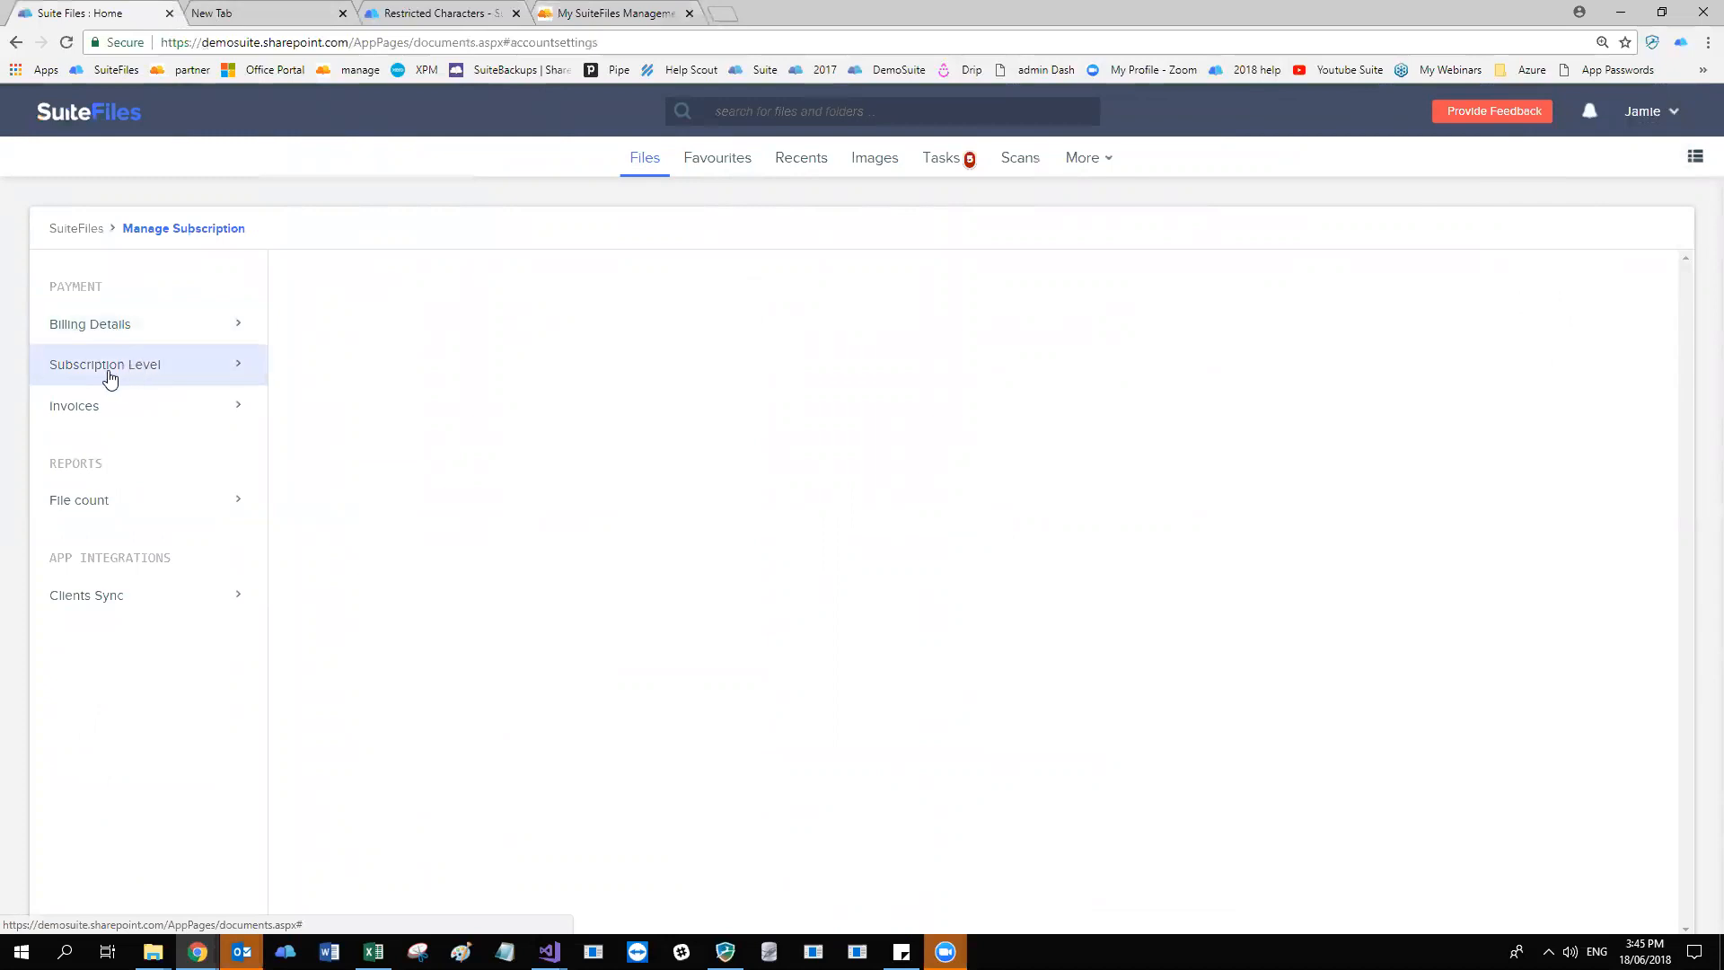
left_click(89, 410)
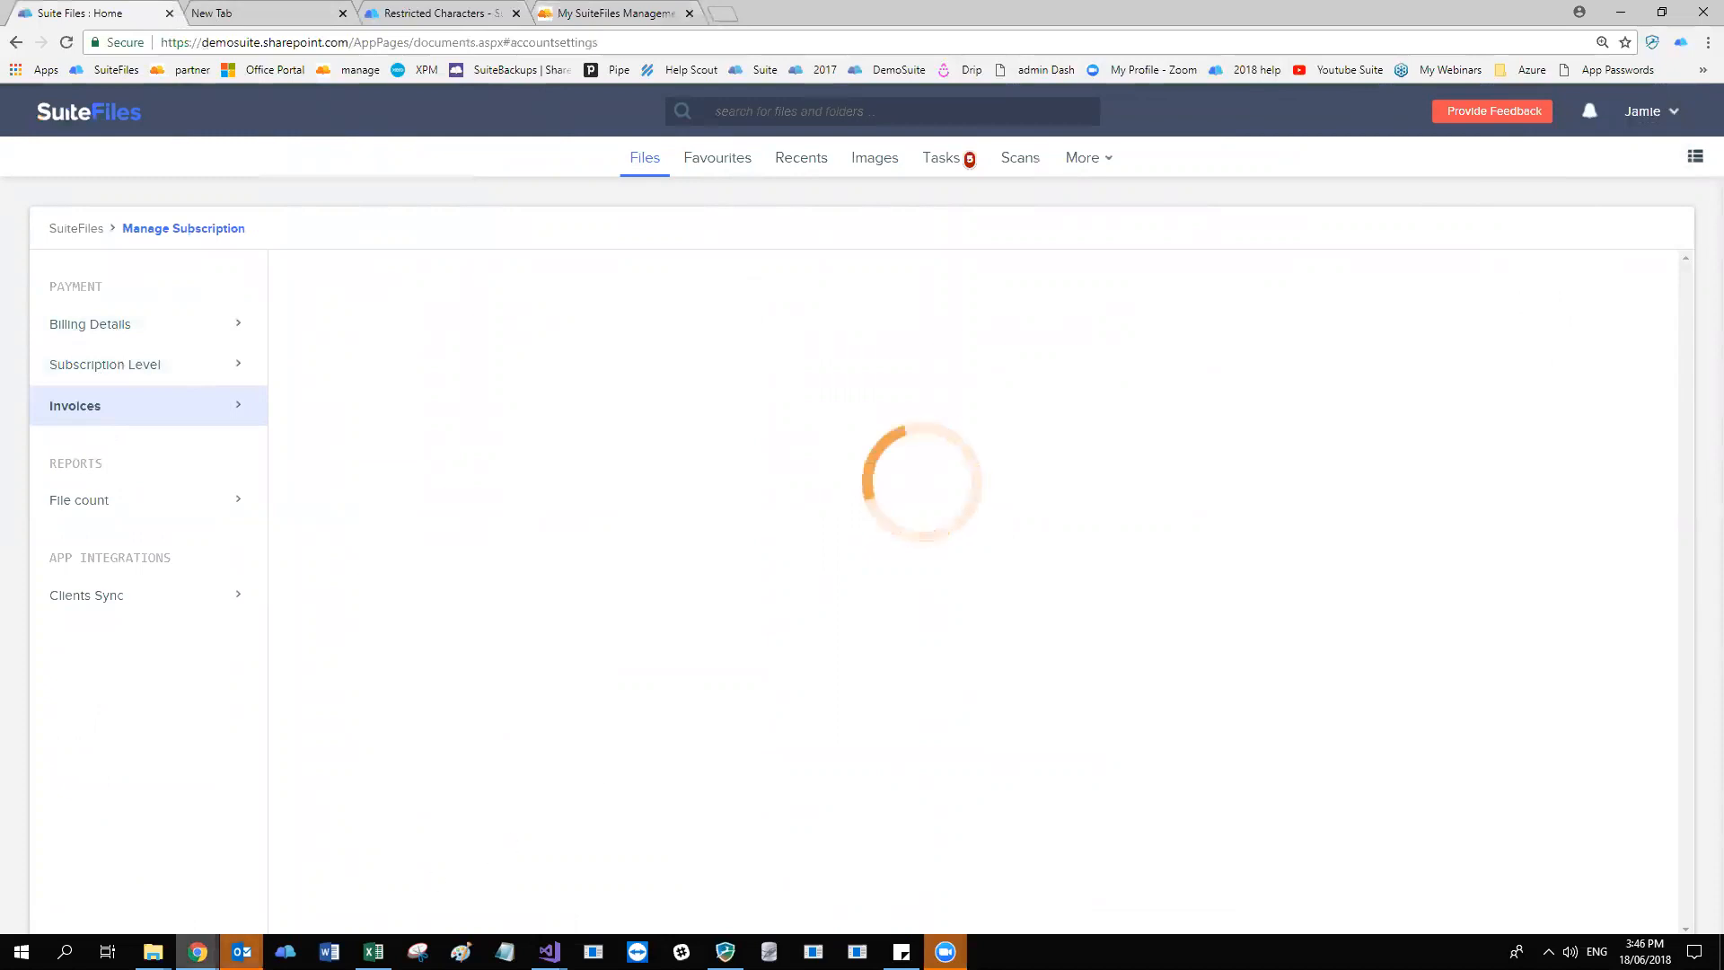
left_click(240, 952)
left_click(401, 814)
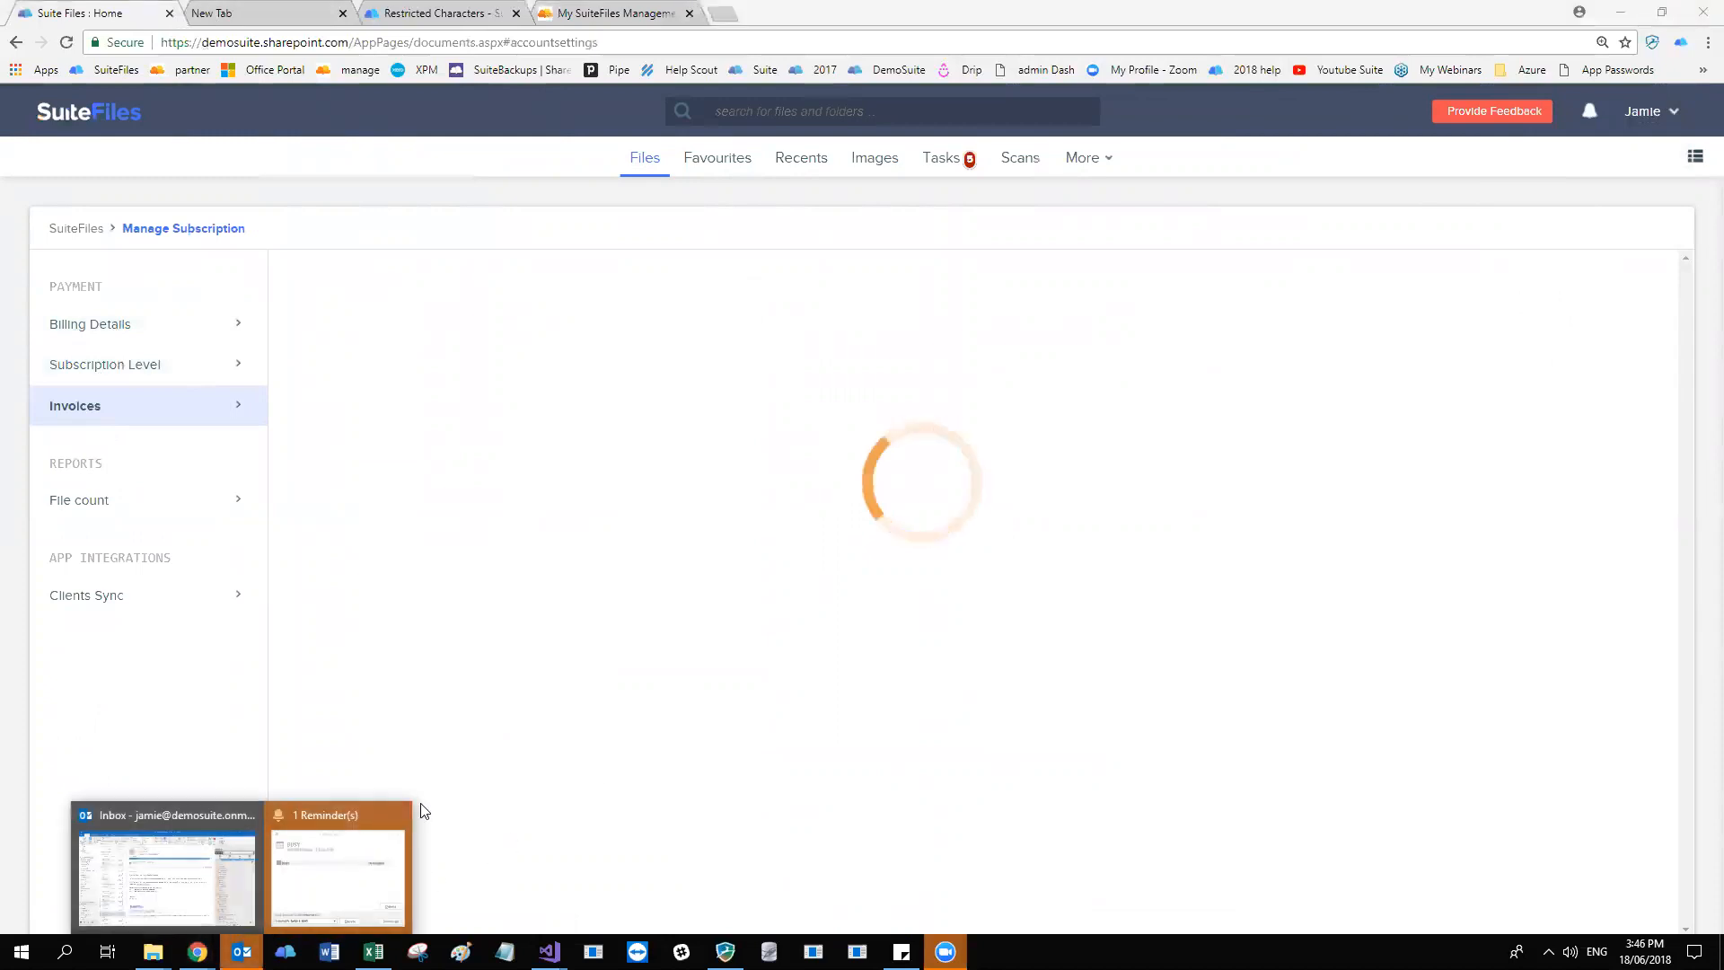
left_click(565, 621)
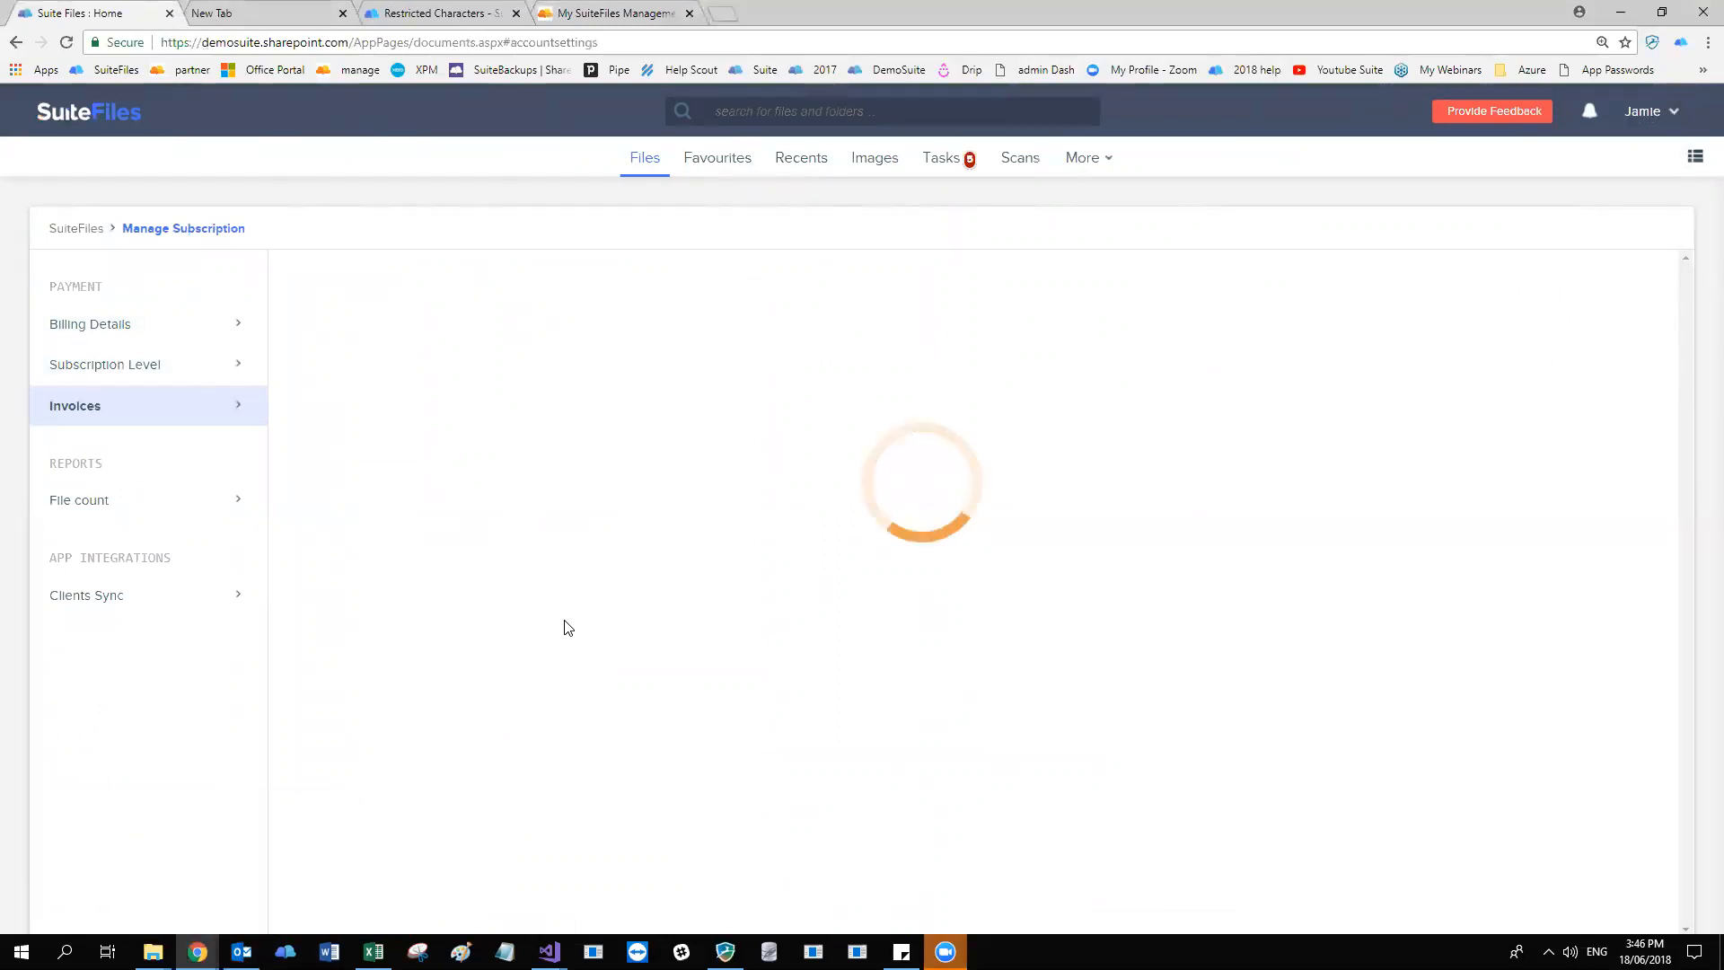
Check the page's console log in the browser developer tools and close the tools.
key("F12")
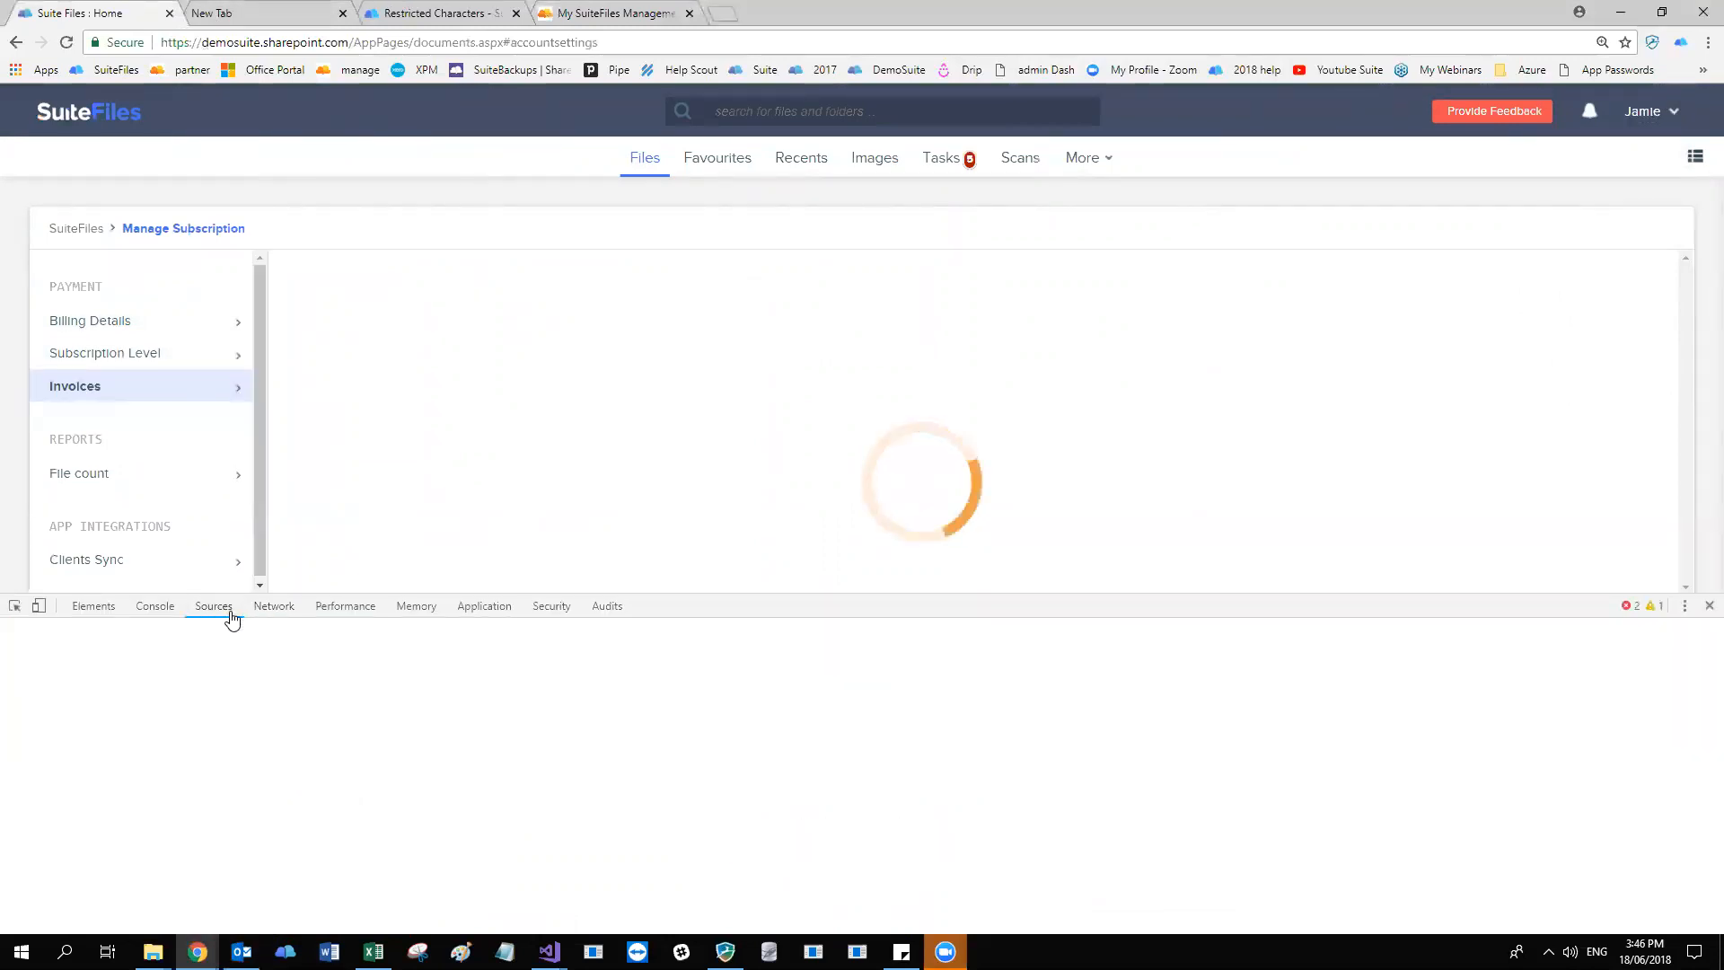
left_click(220, 607)
left_click(154, 605)
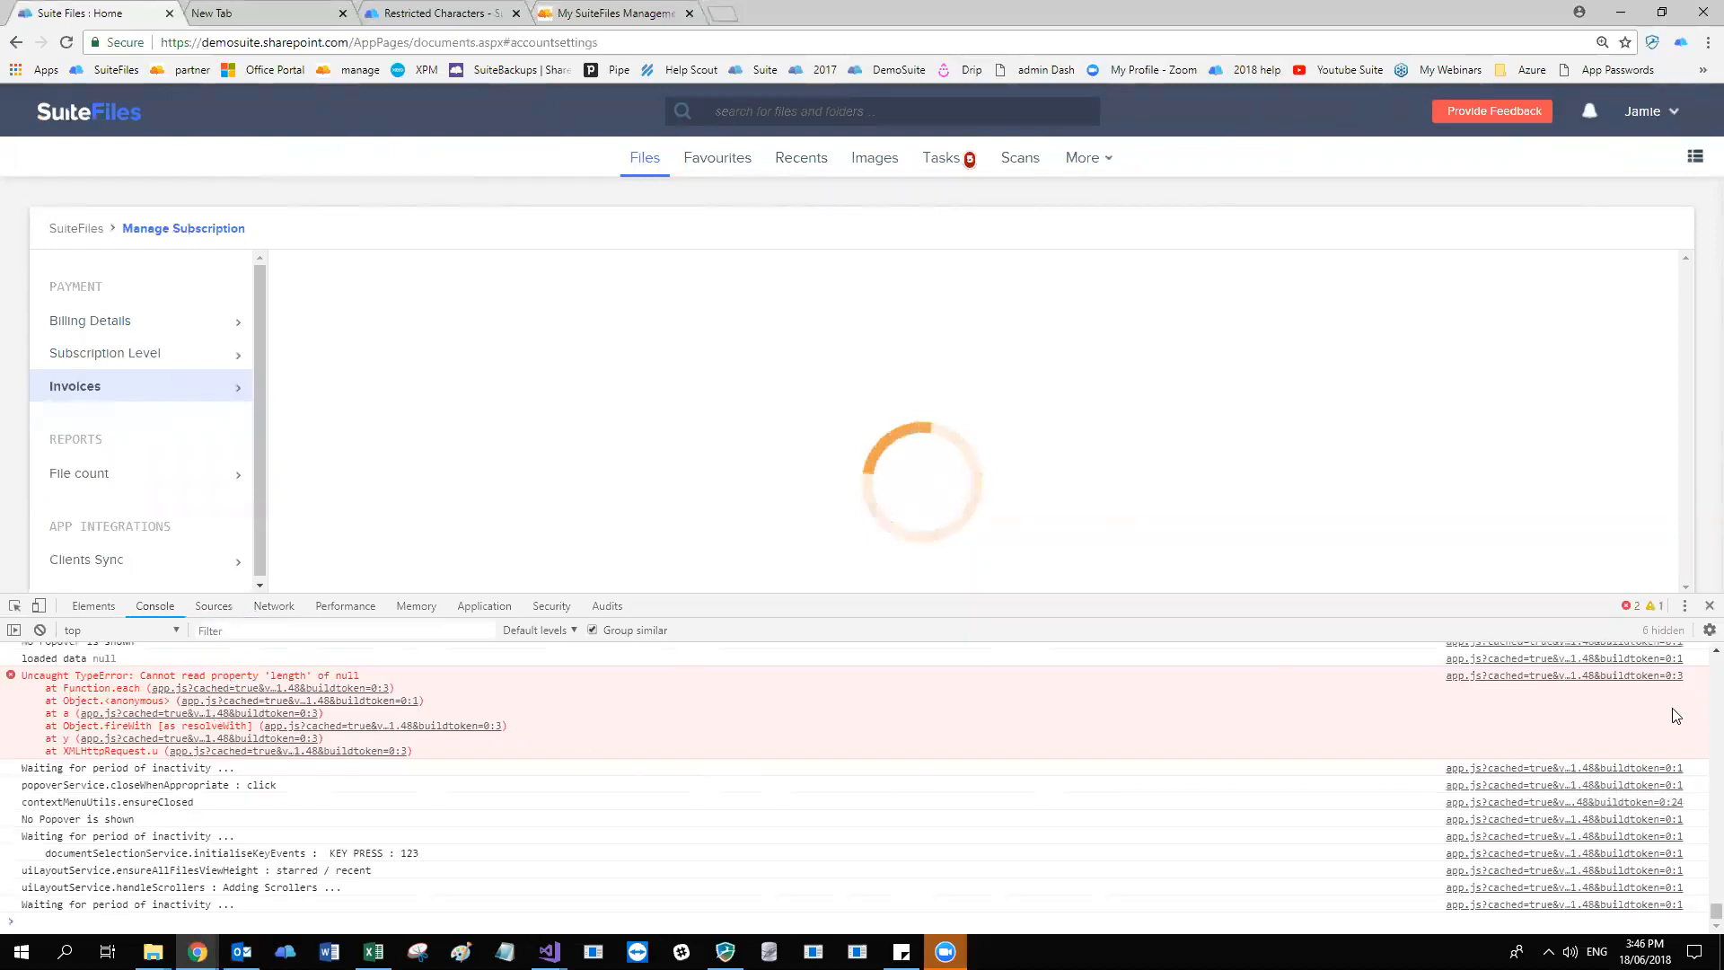
left_click(1708, 606)
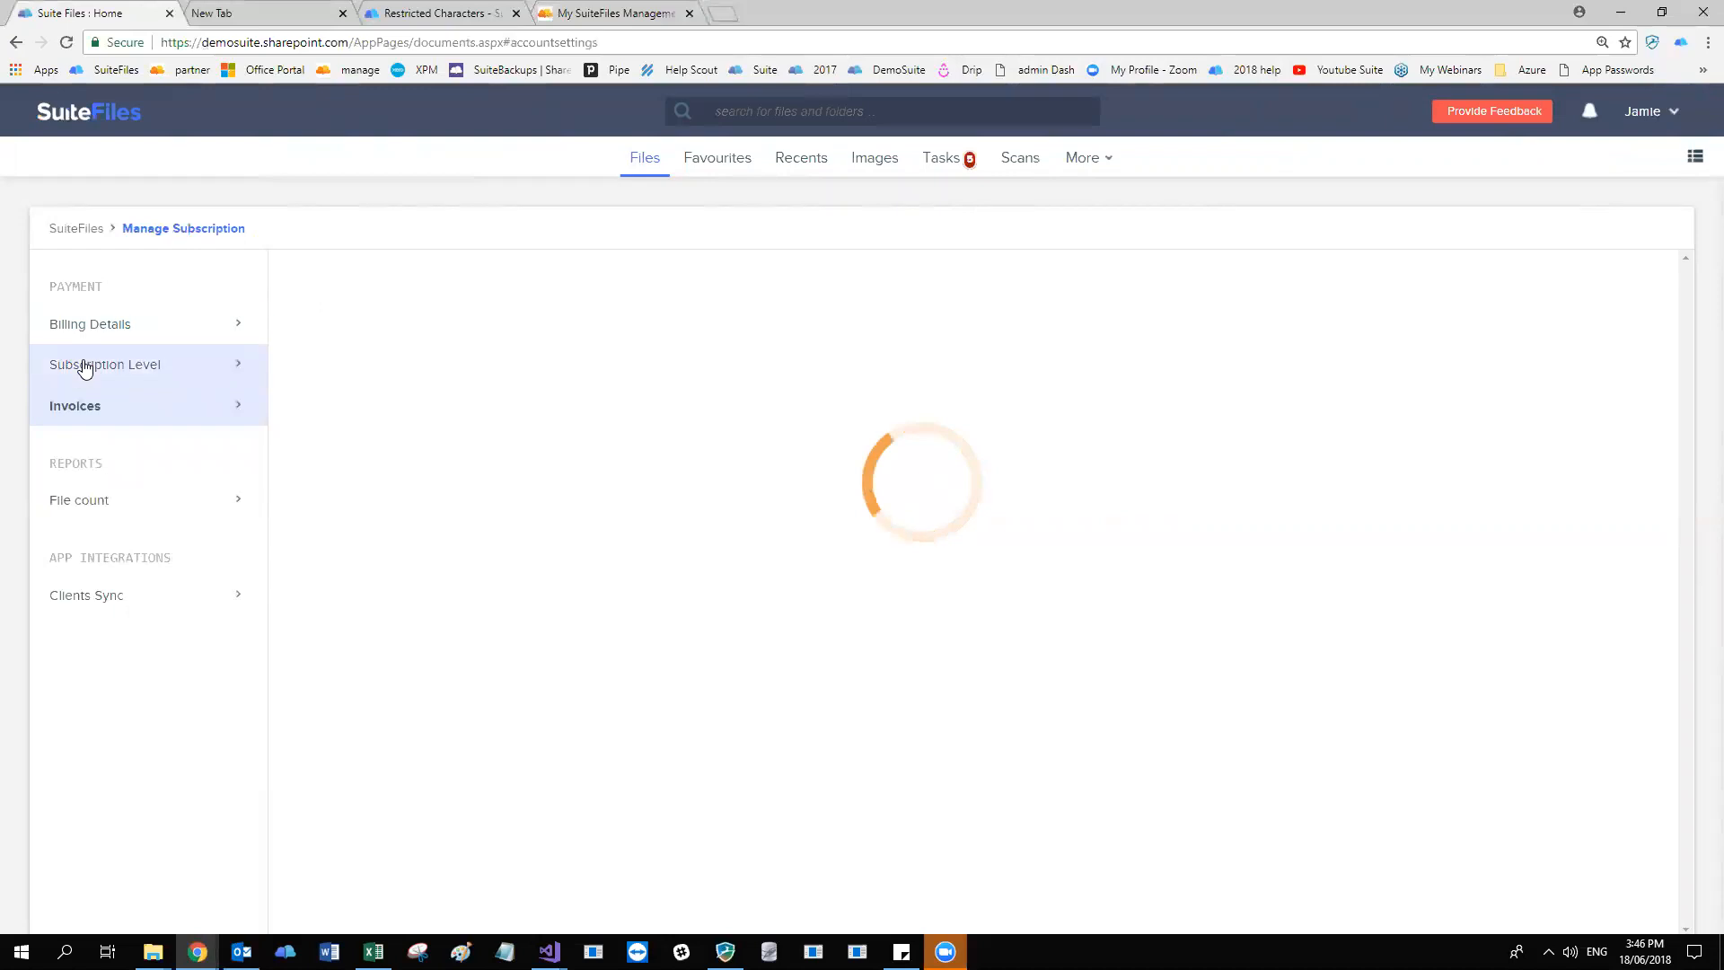
View the subscription level and billing details sections of the SuiteFiles subscription page.
left_click(117, 364)
left_click(154, 327)
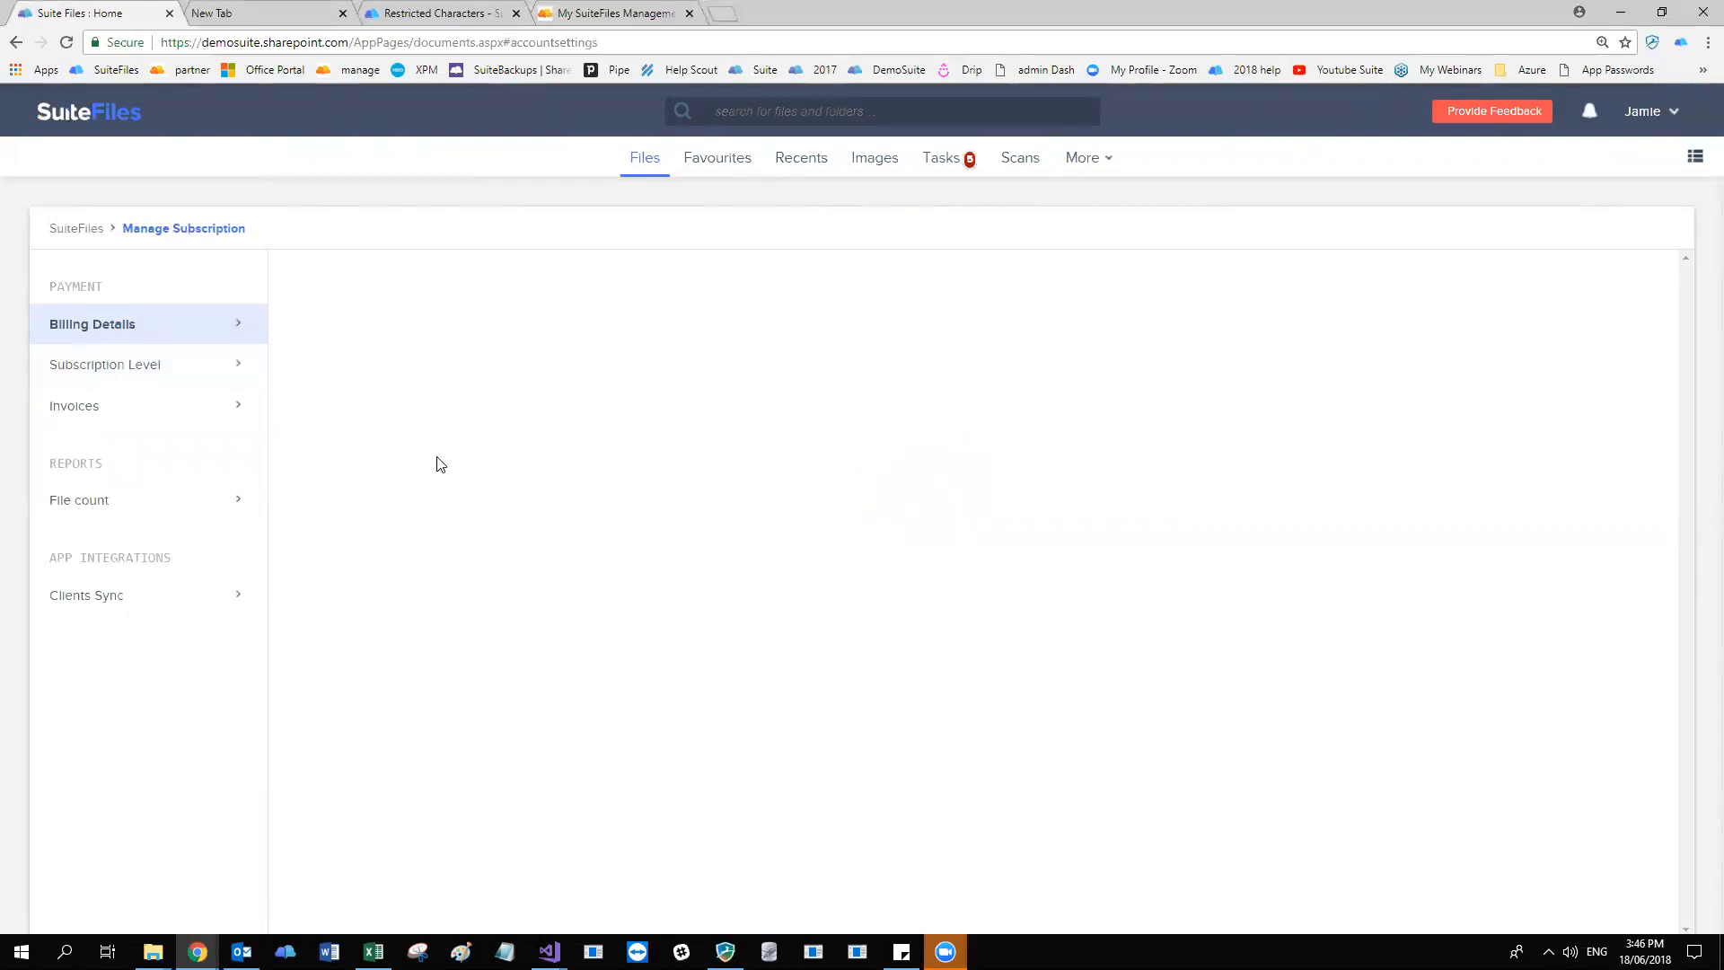
left_click(139, 373)
left_click(129, 336)
Open the management page for users and groups, and view the Site admins and All contributors groups.
left_click(1086, 163)
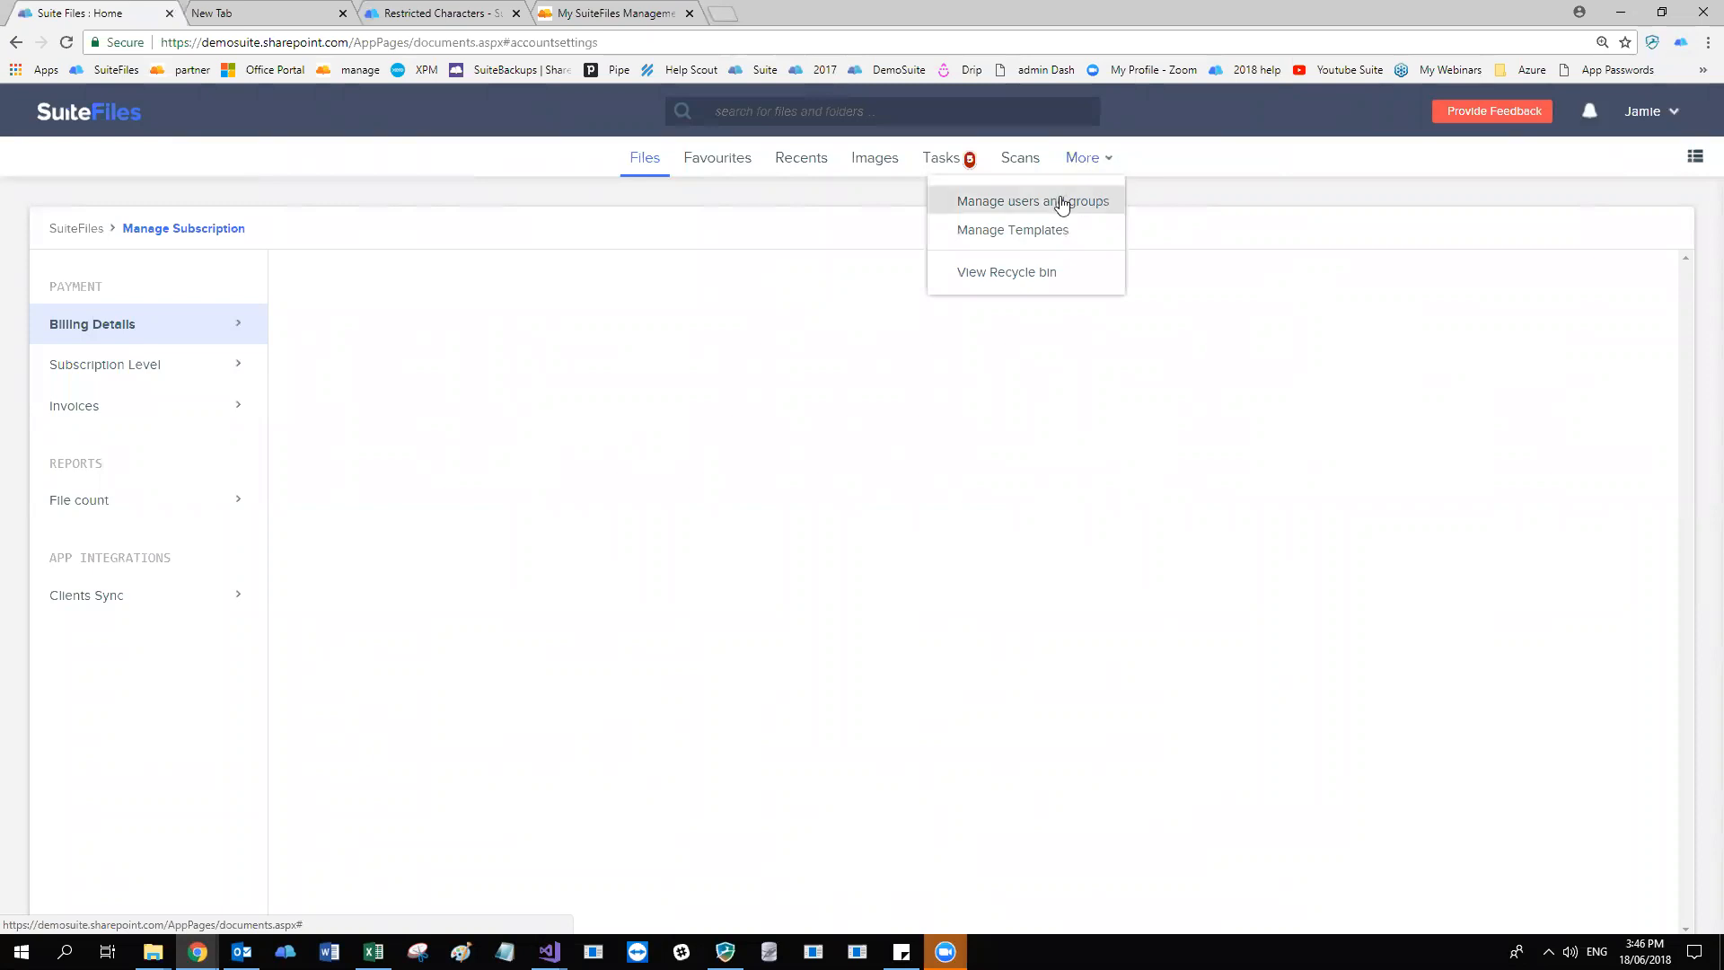
left_click(1085, 207)
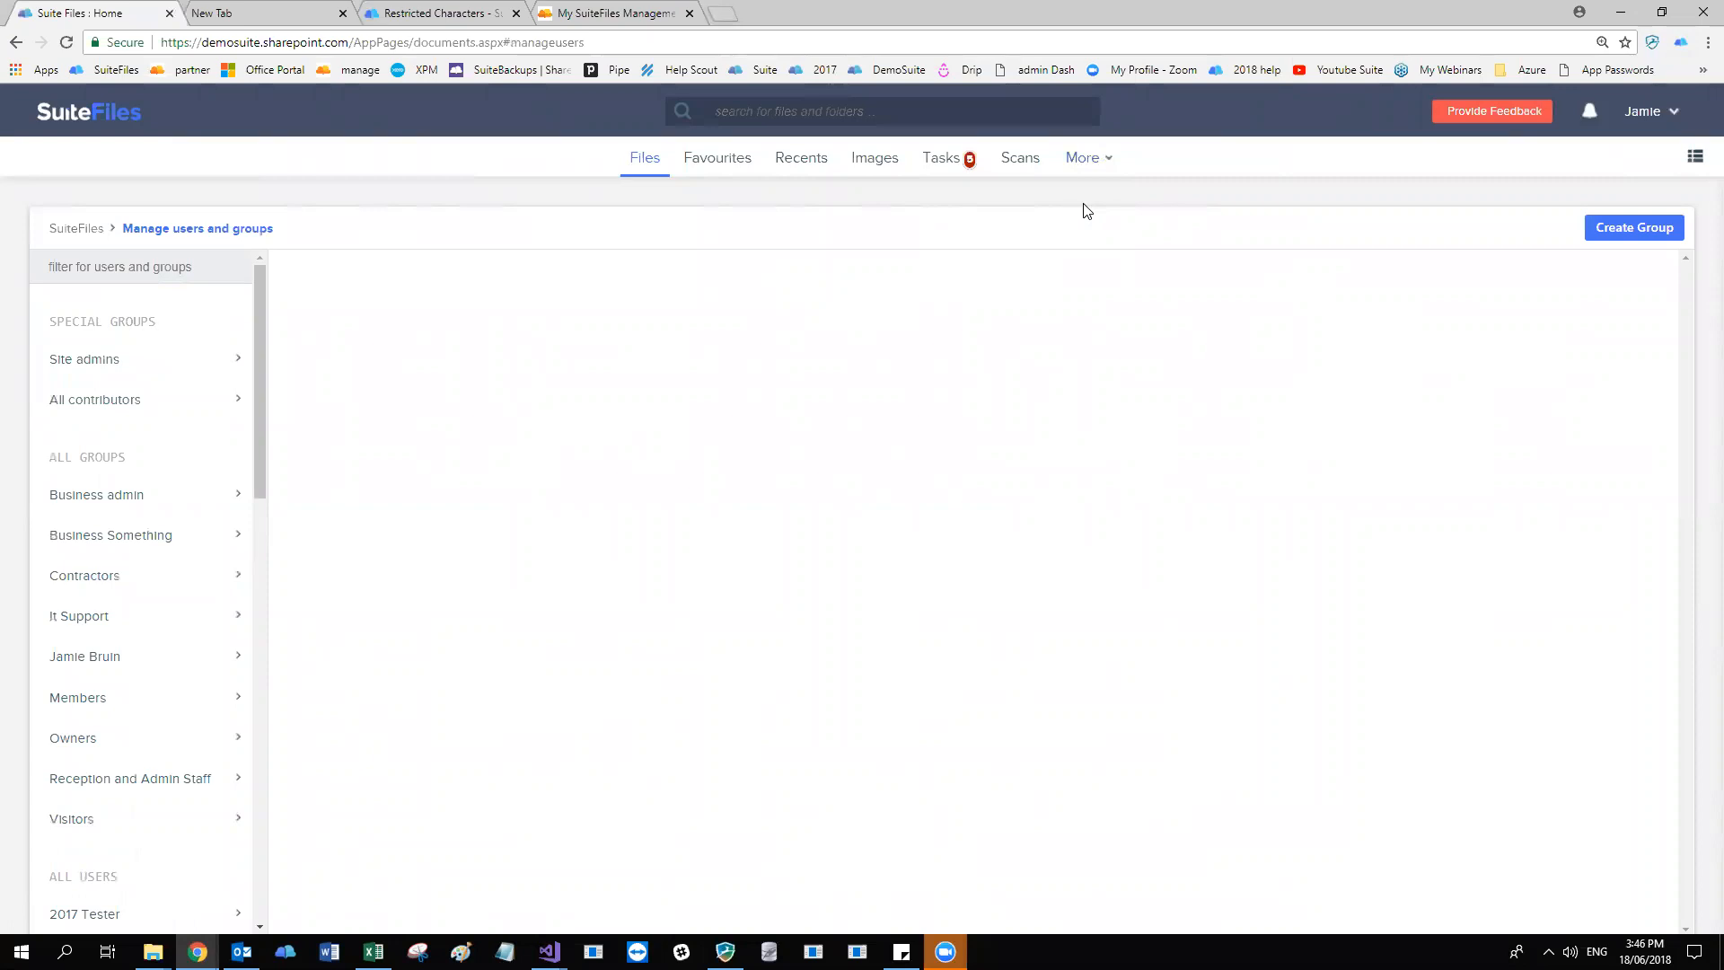
left_click(199, 360)
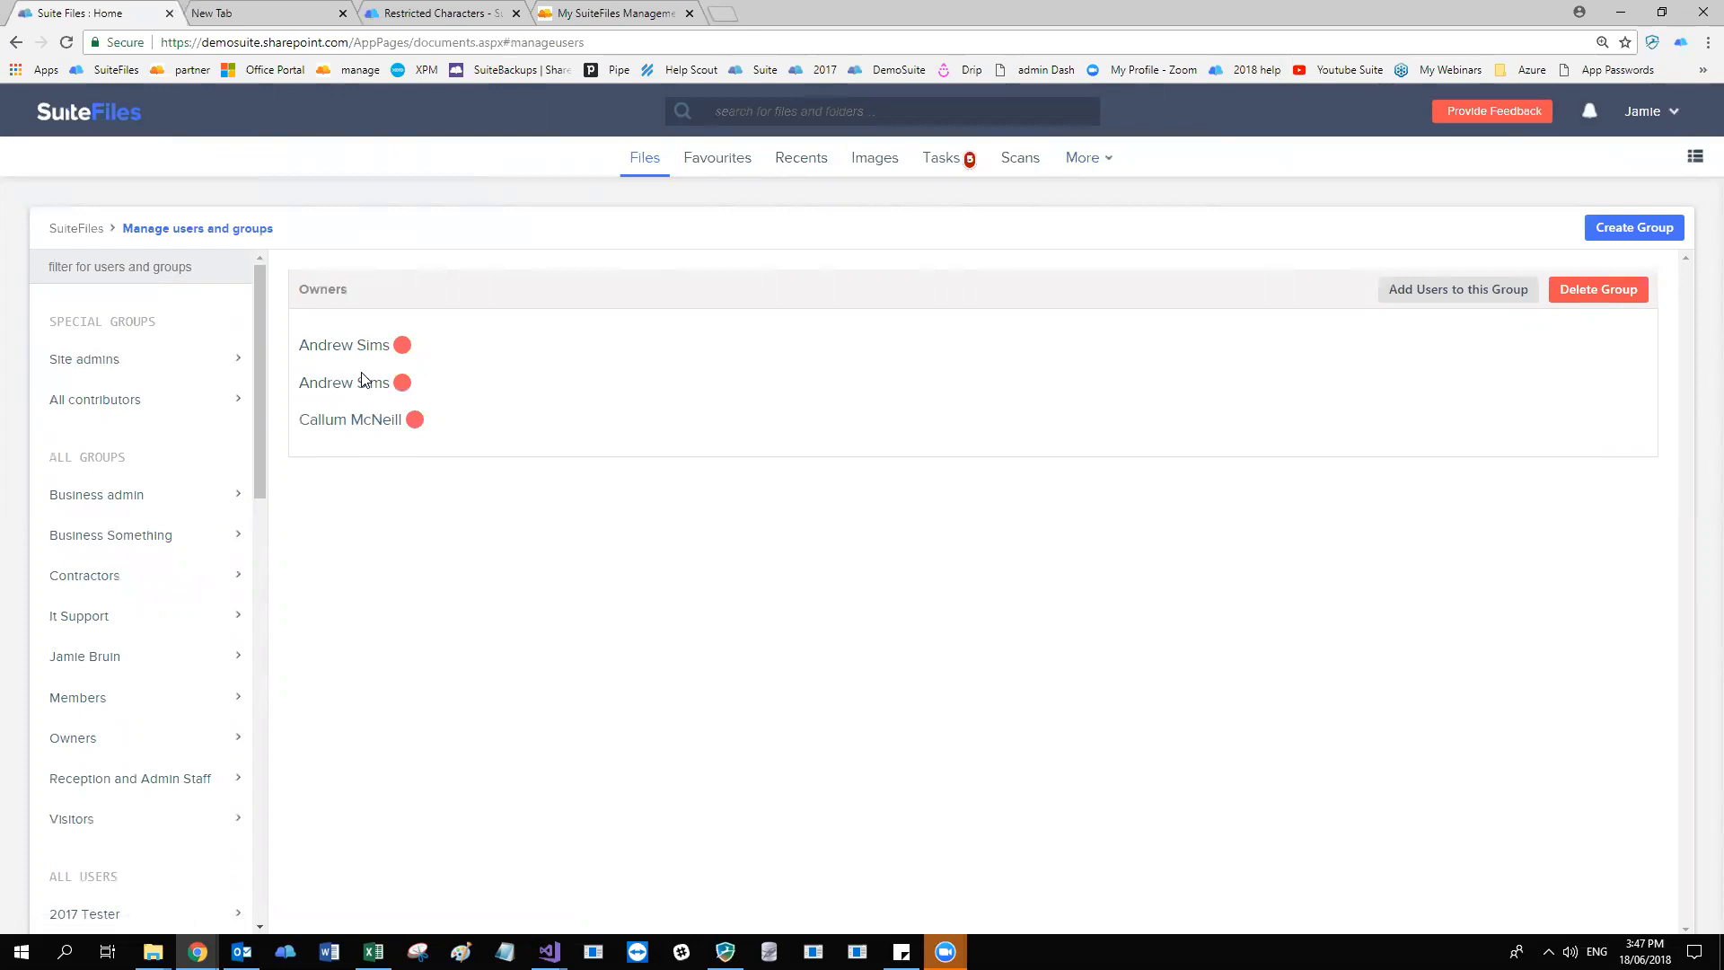
left_click(103, 408)
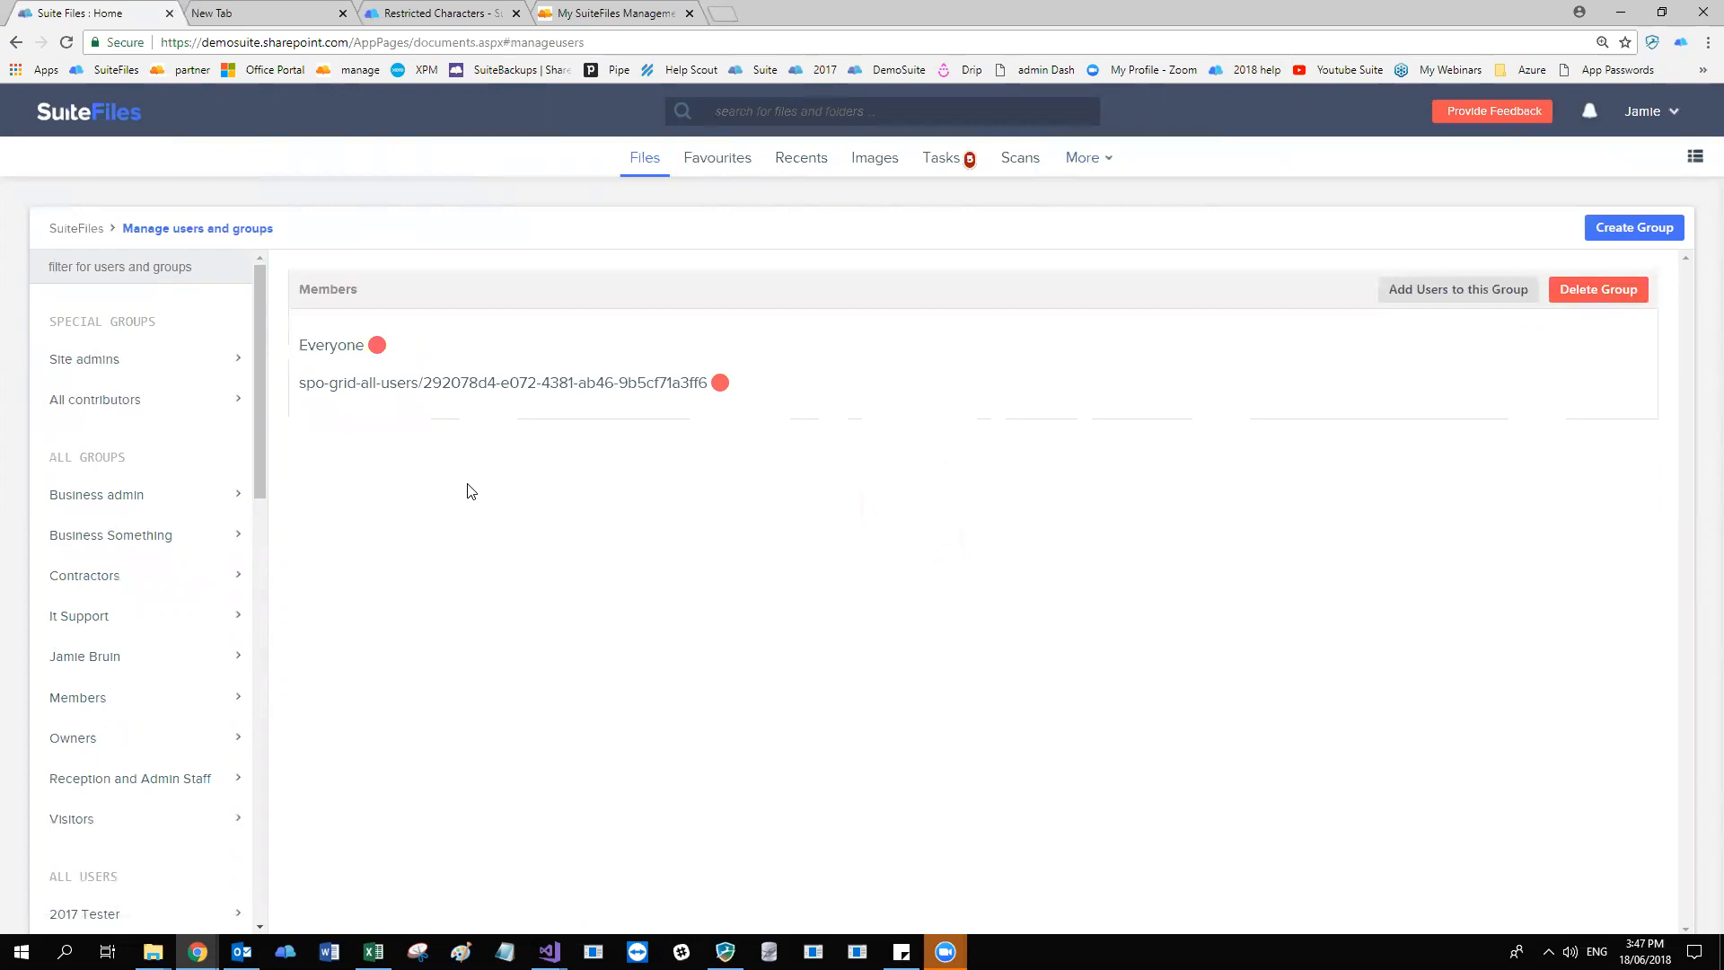
Highlight the Everyone entry in the Members group and show its delete option.
left_click_drag(303, 344, 365, 346)
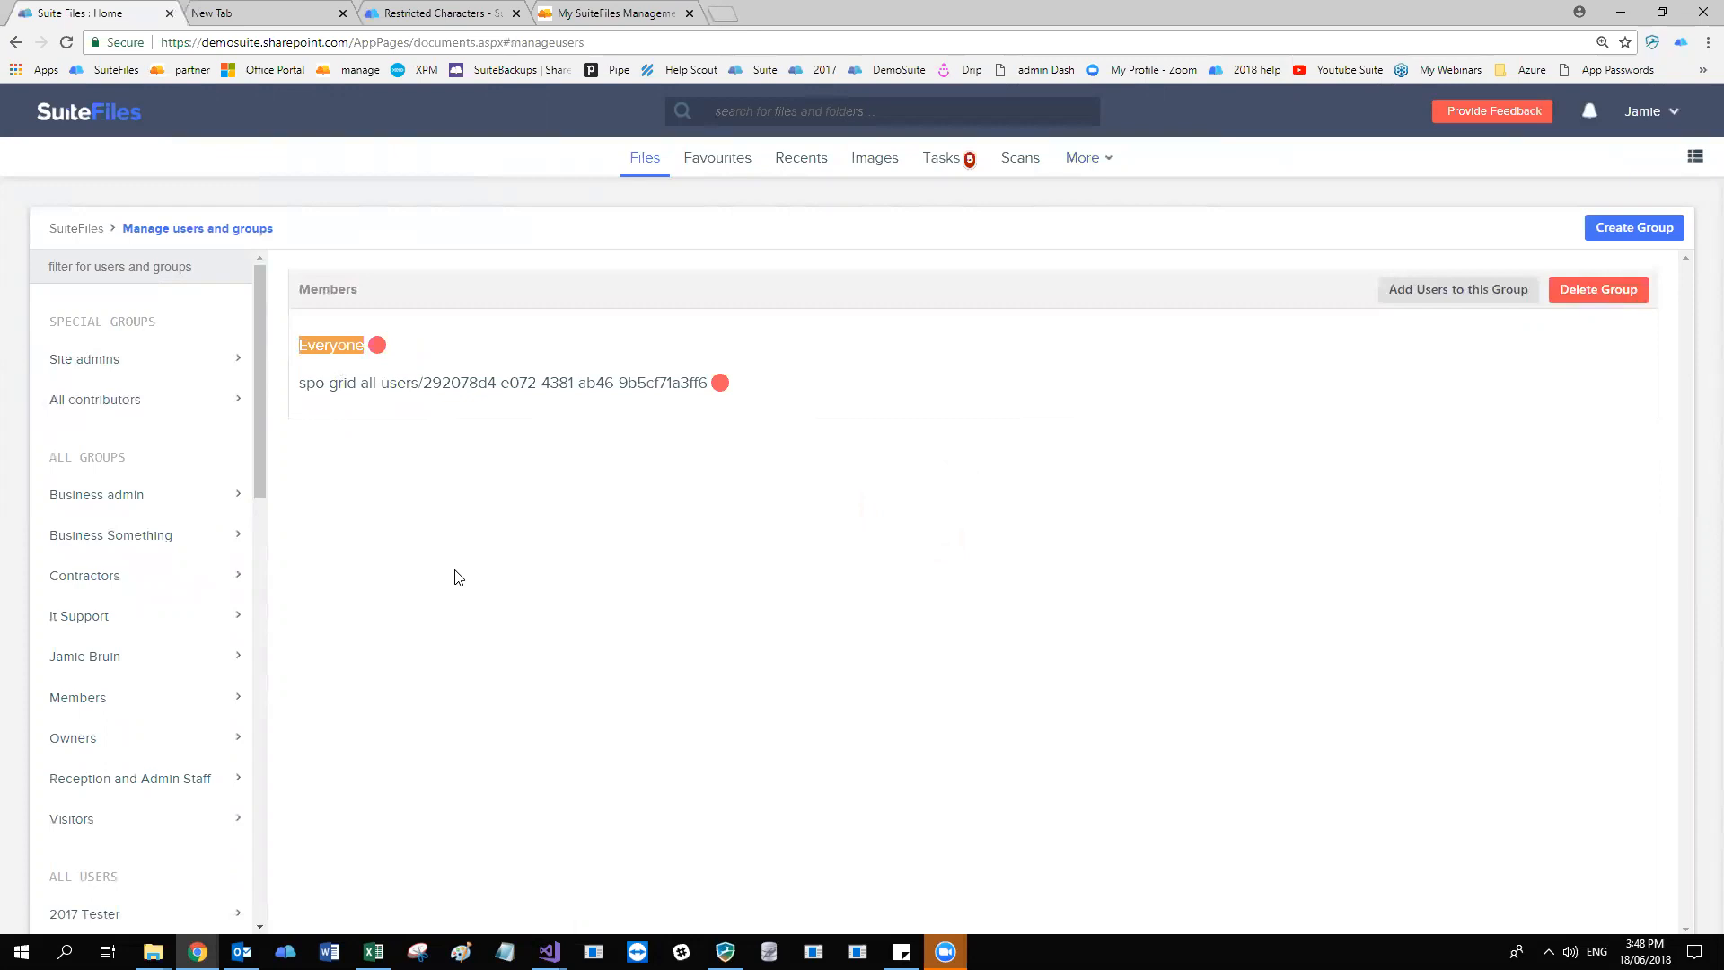
left_click(458, 577)
left_click_drag(297, 350, 365, 348)
mouse_move(379, 346)
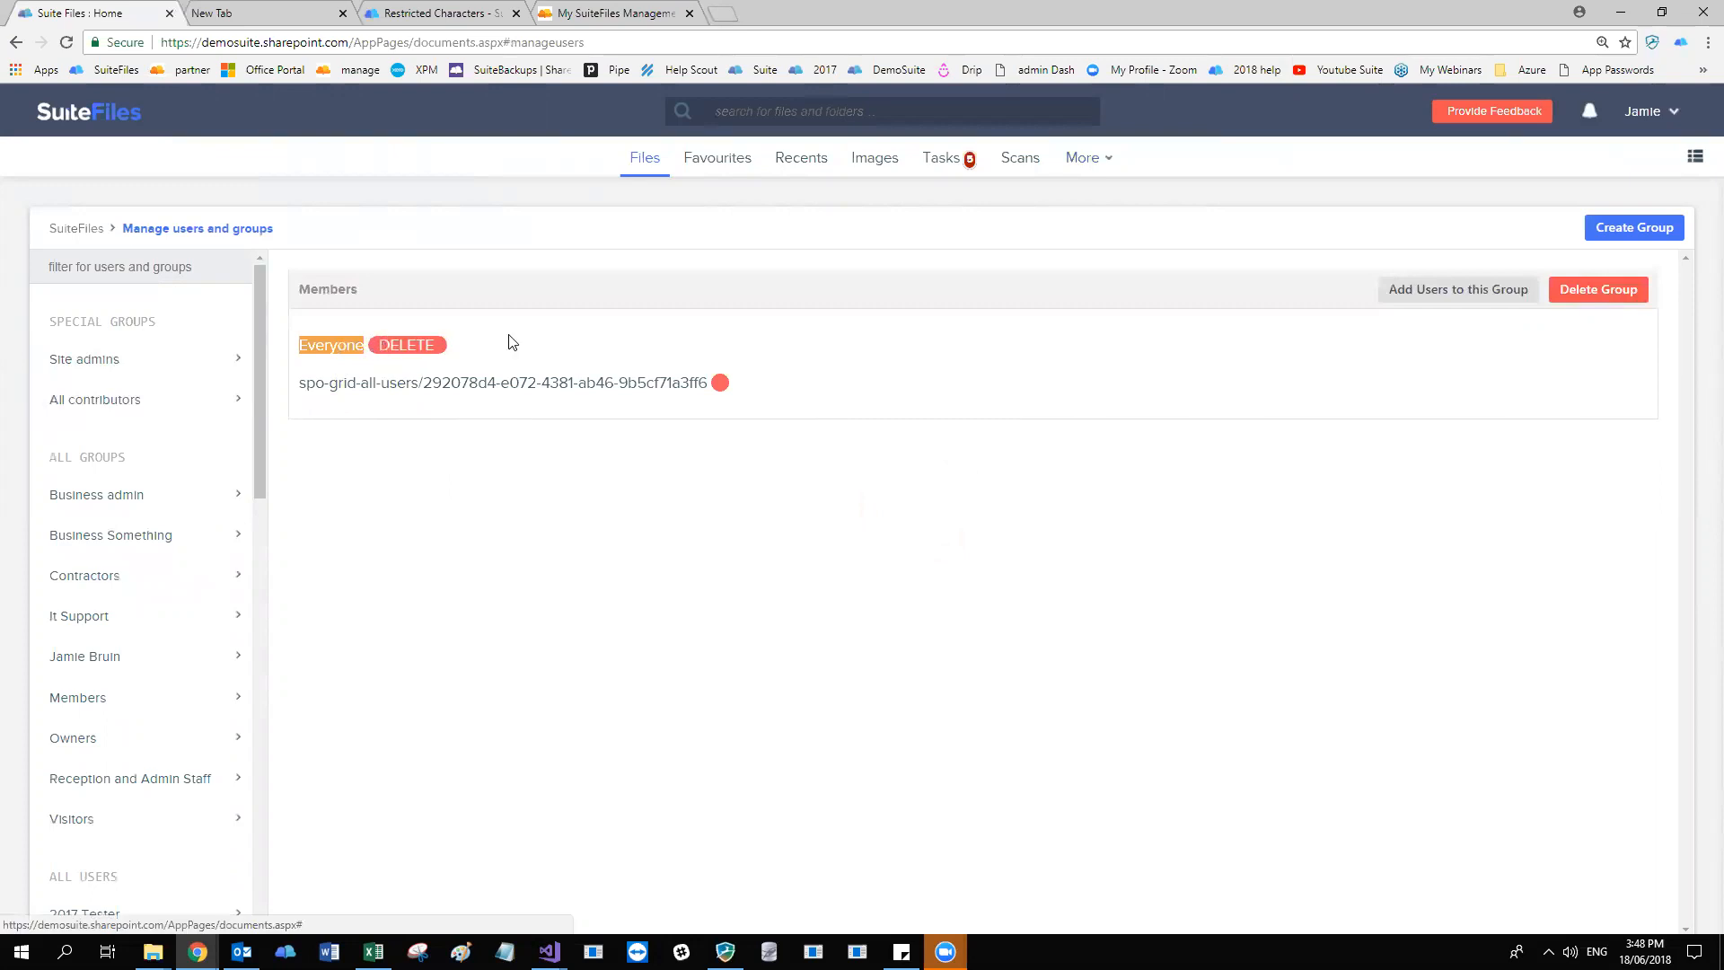
Start adding a user to the Members group, search by the first letters of a name, and close the user selection without adding anyone.
left_click(1423, 291)
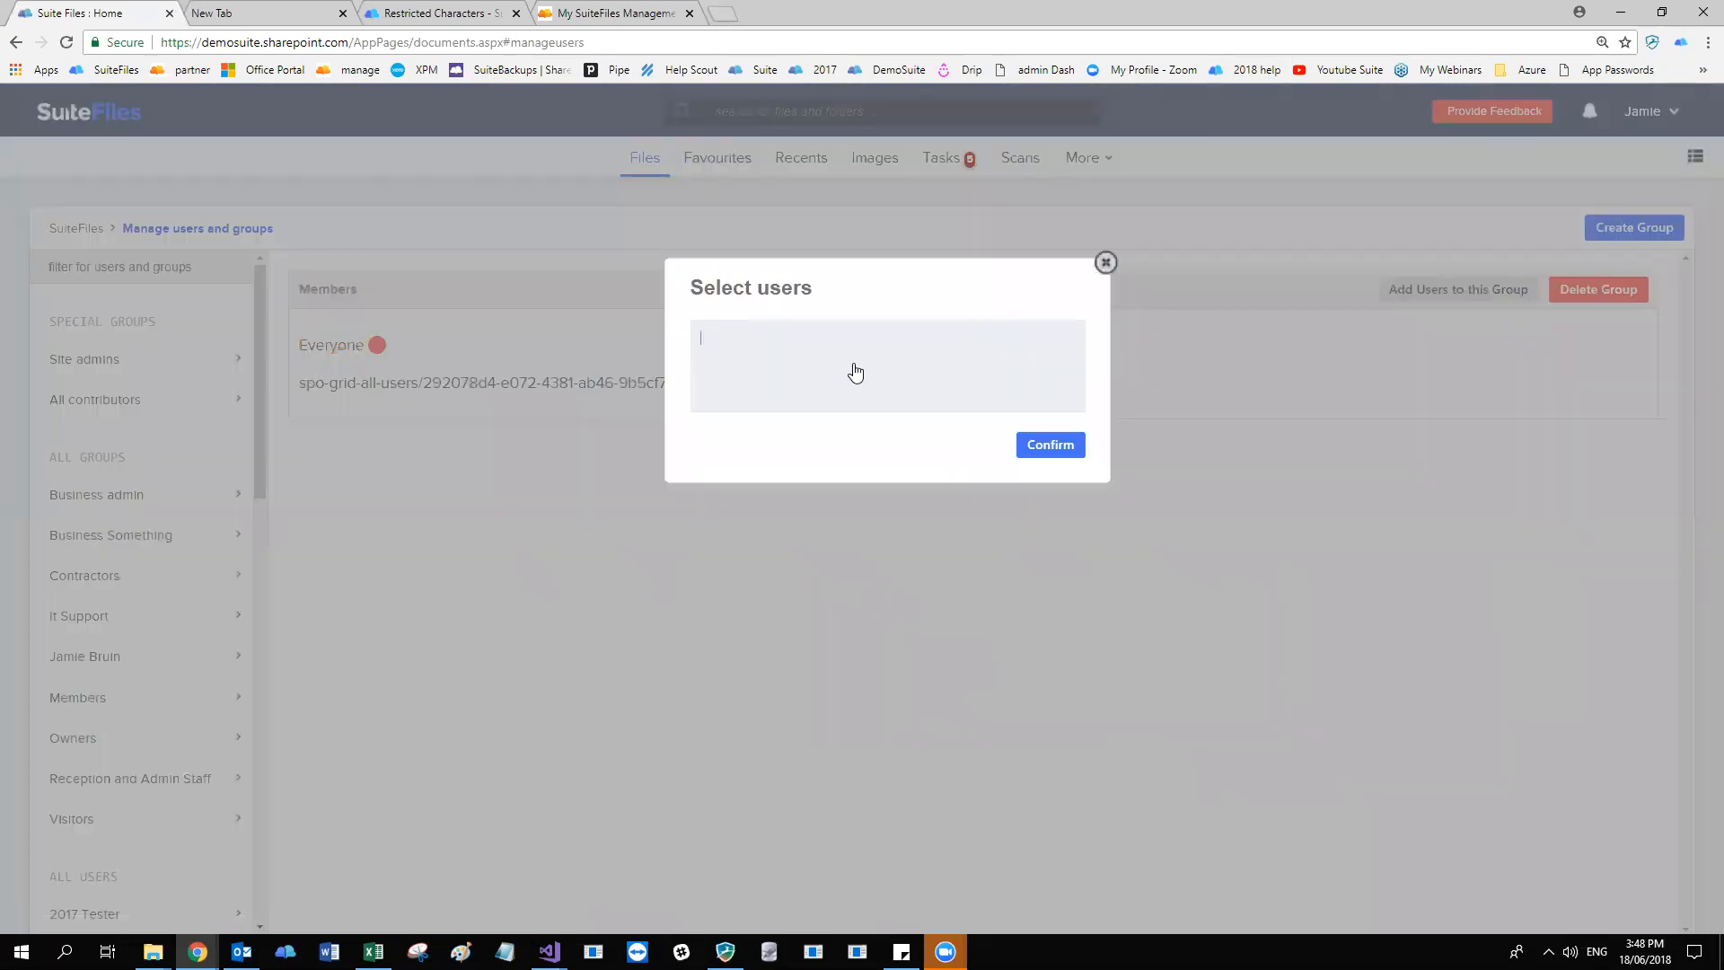
type("jmi")
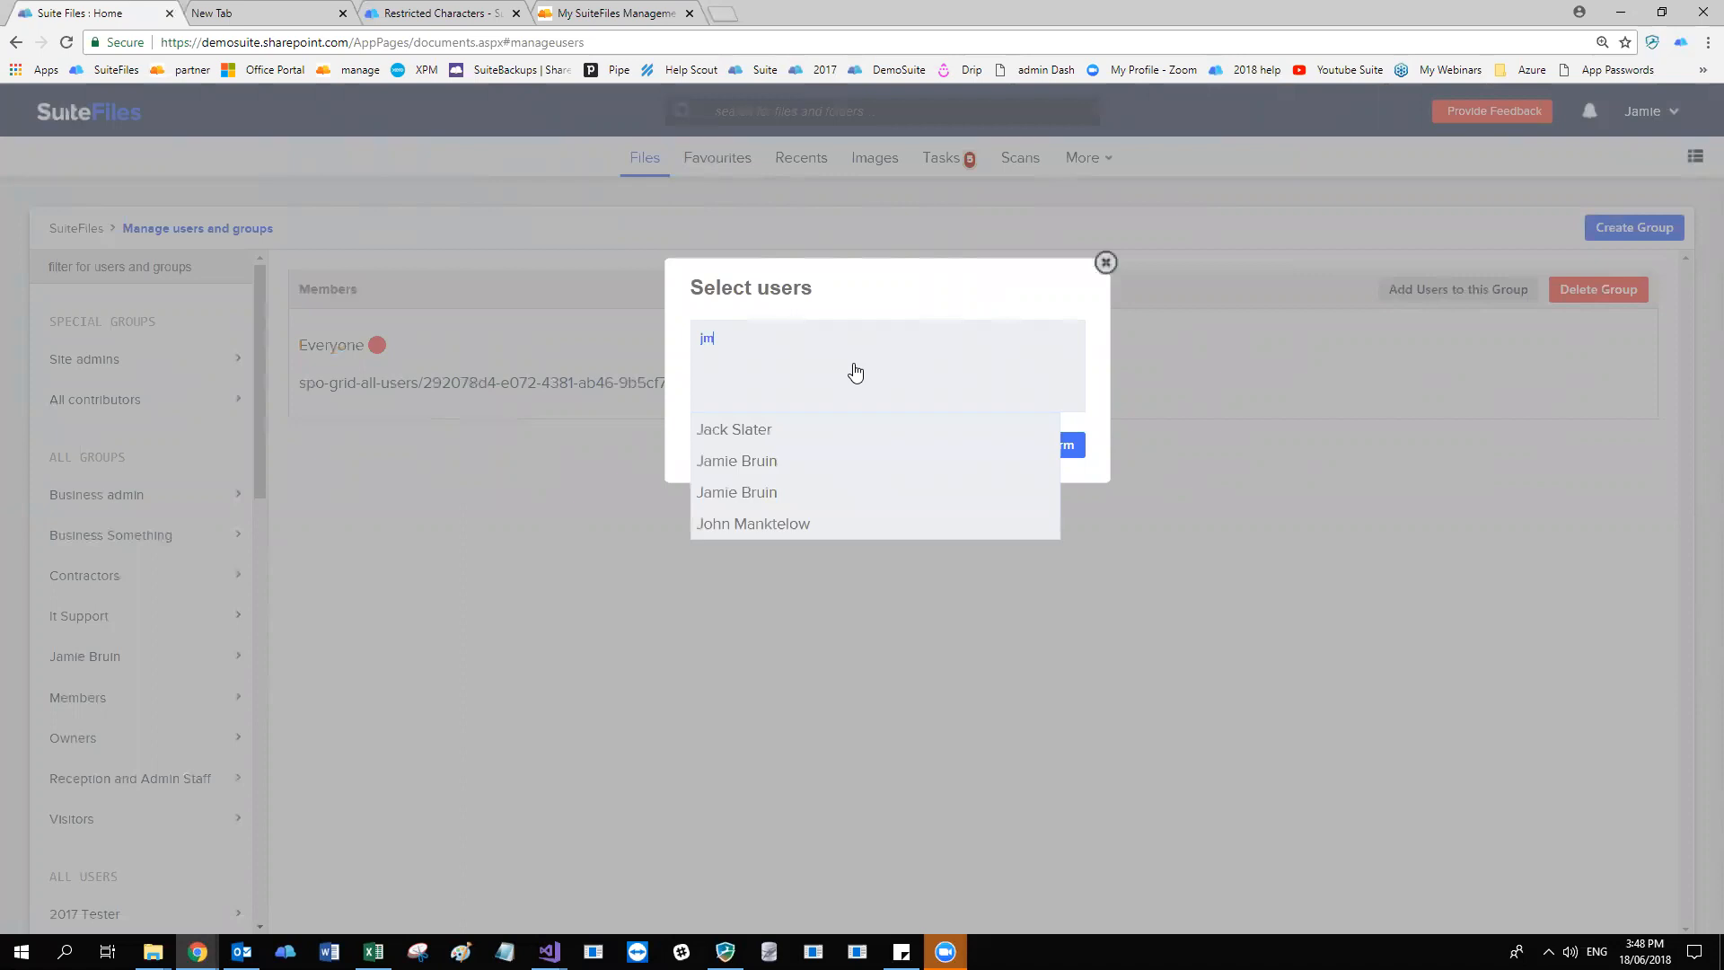
key("BackSpace")
key("BackSpace")
type("am")
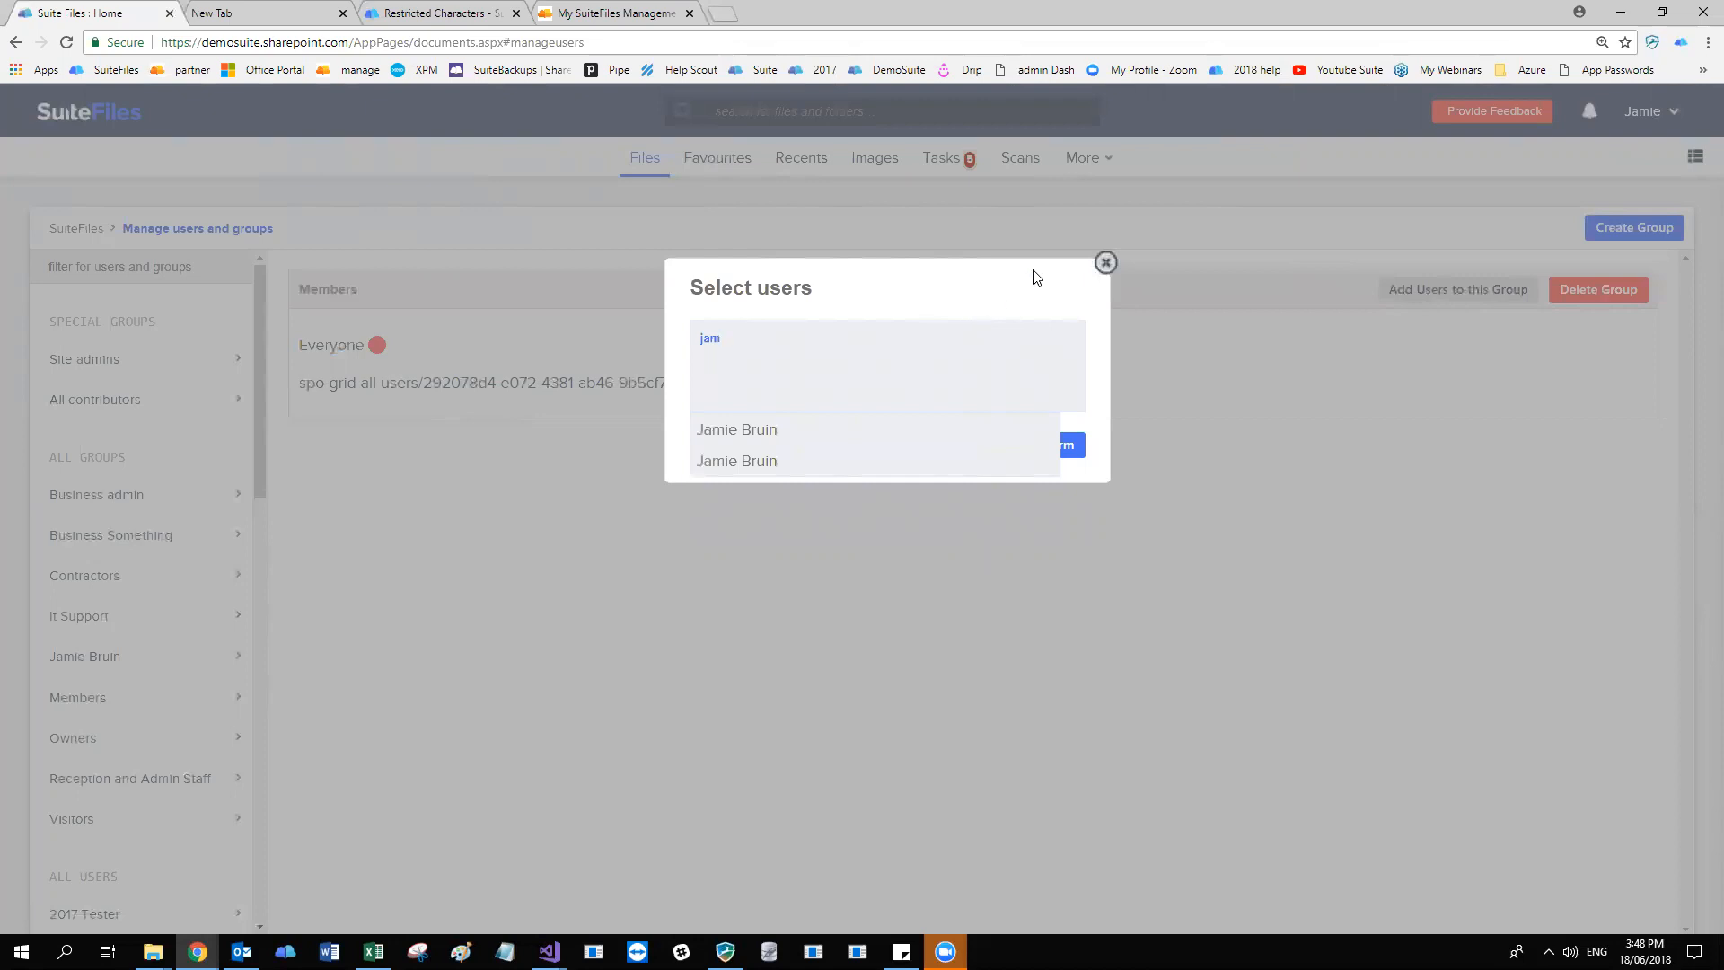
left_click(1106, 263)
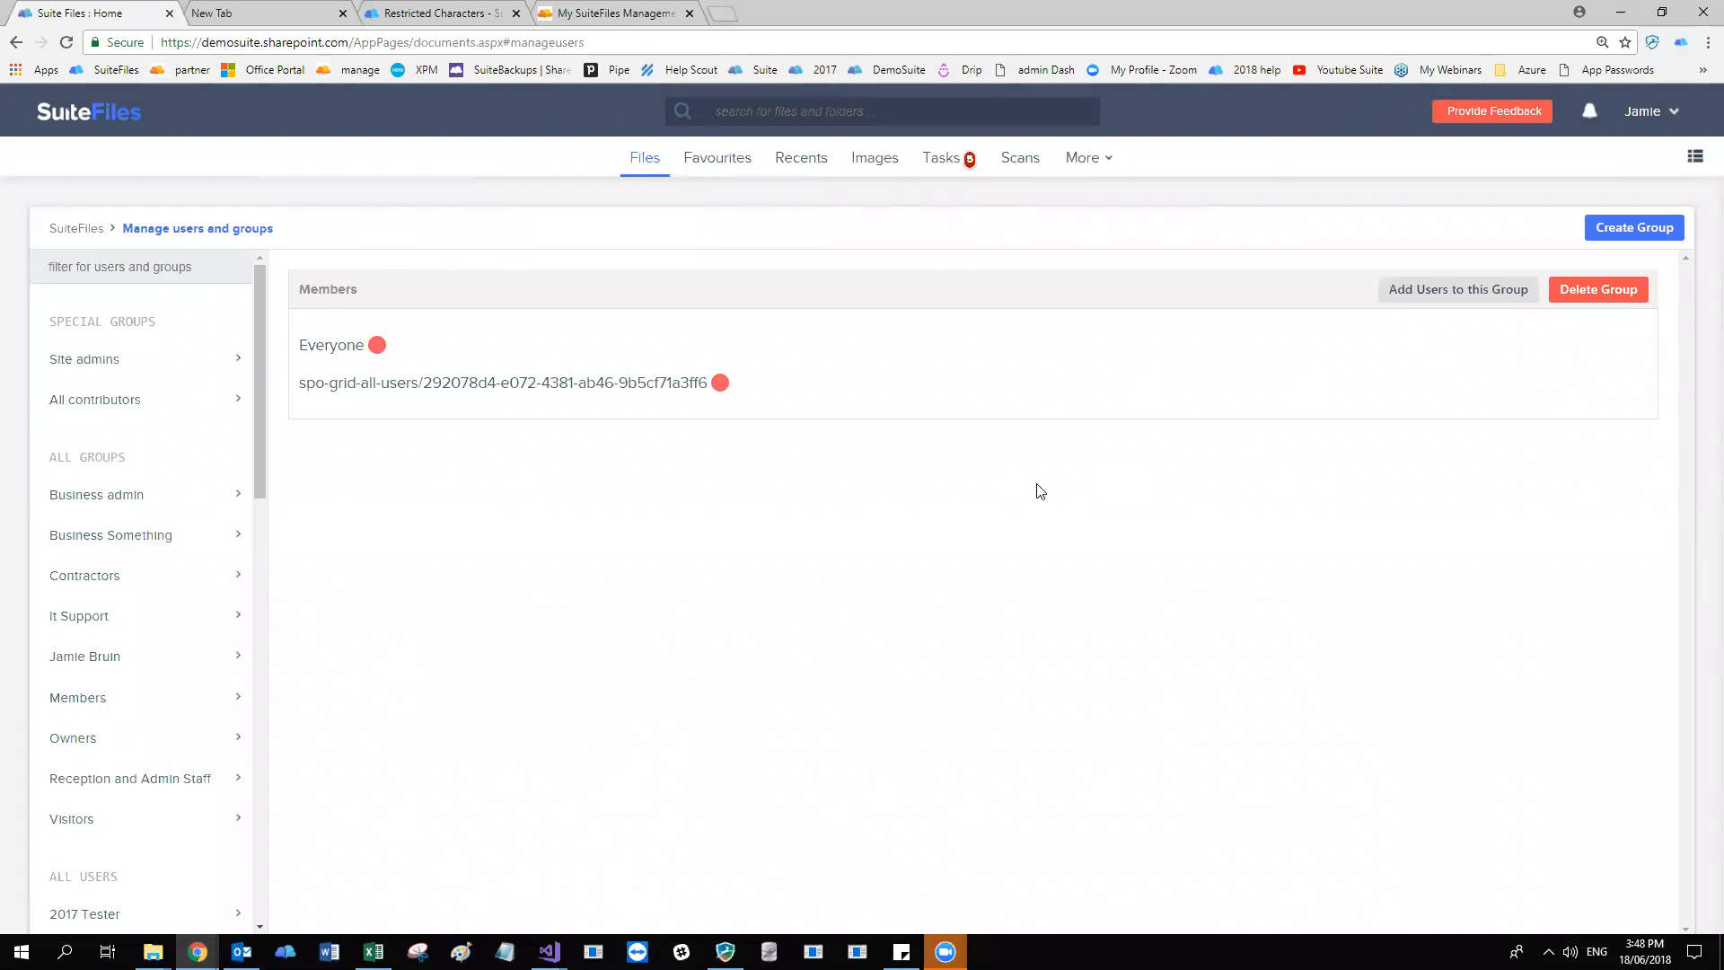
Look through the members of the Business admin, Business Something, Contractors, It Support, Members, Owners and Visitors groups.
scroll(96, 481, "down", 2)
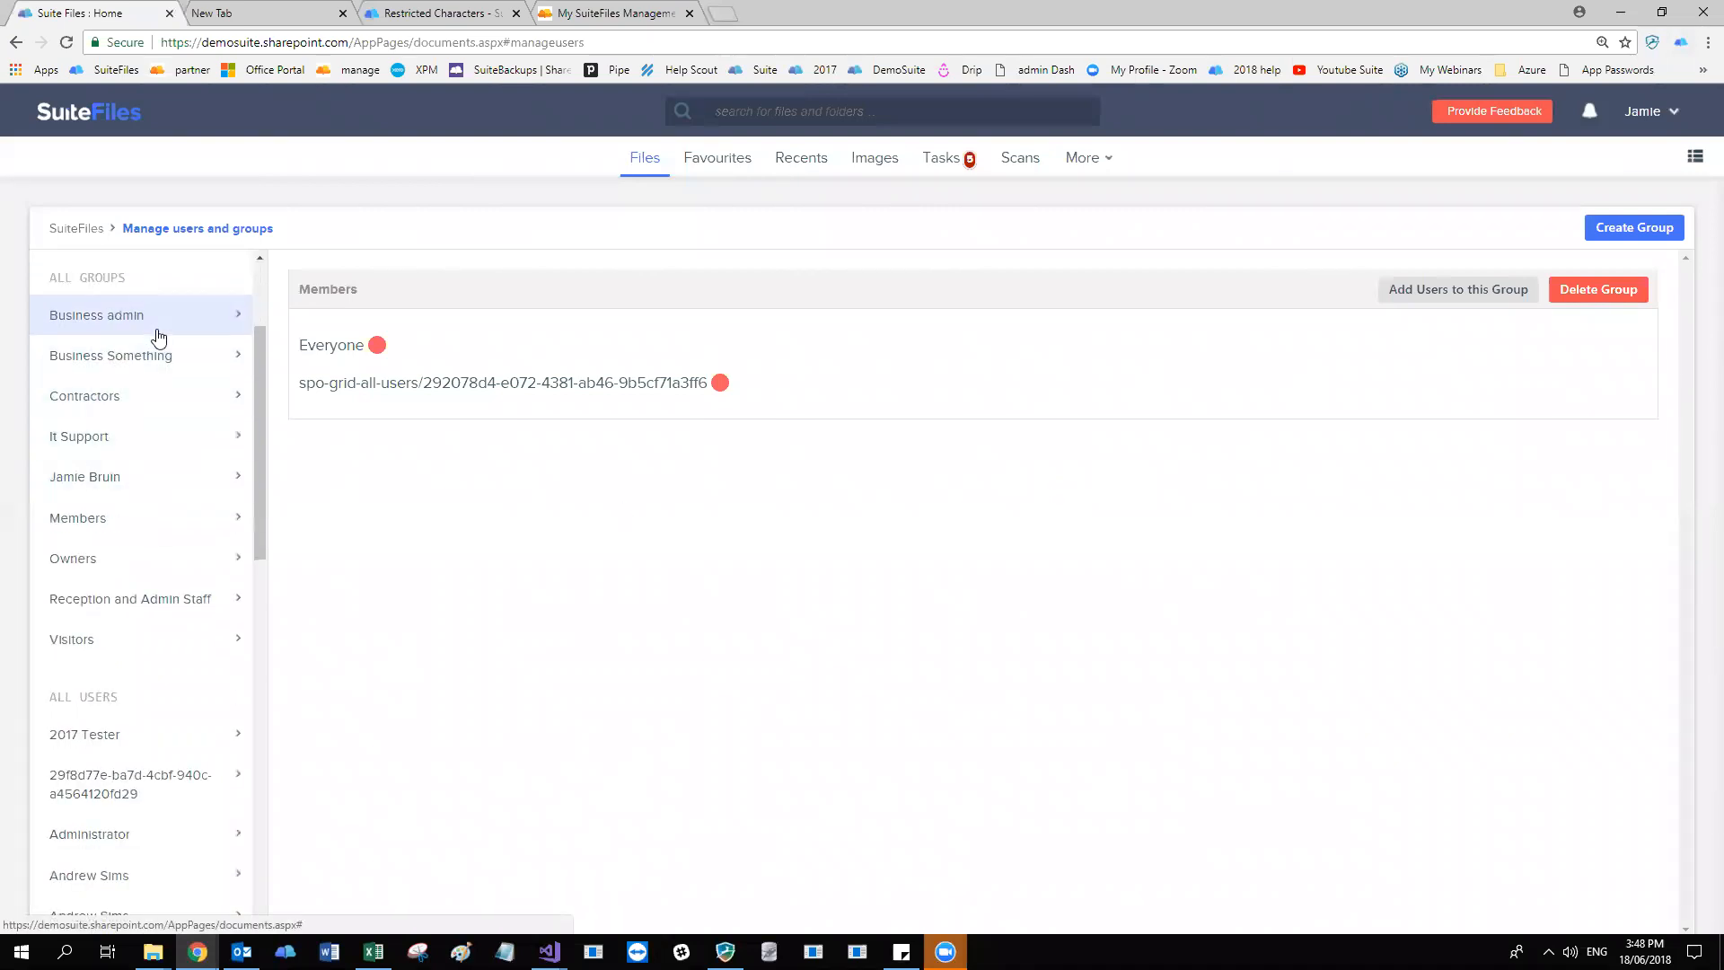
left_click(178, 337)
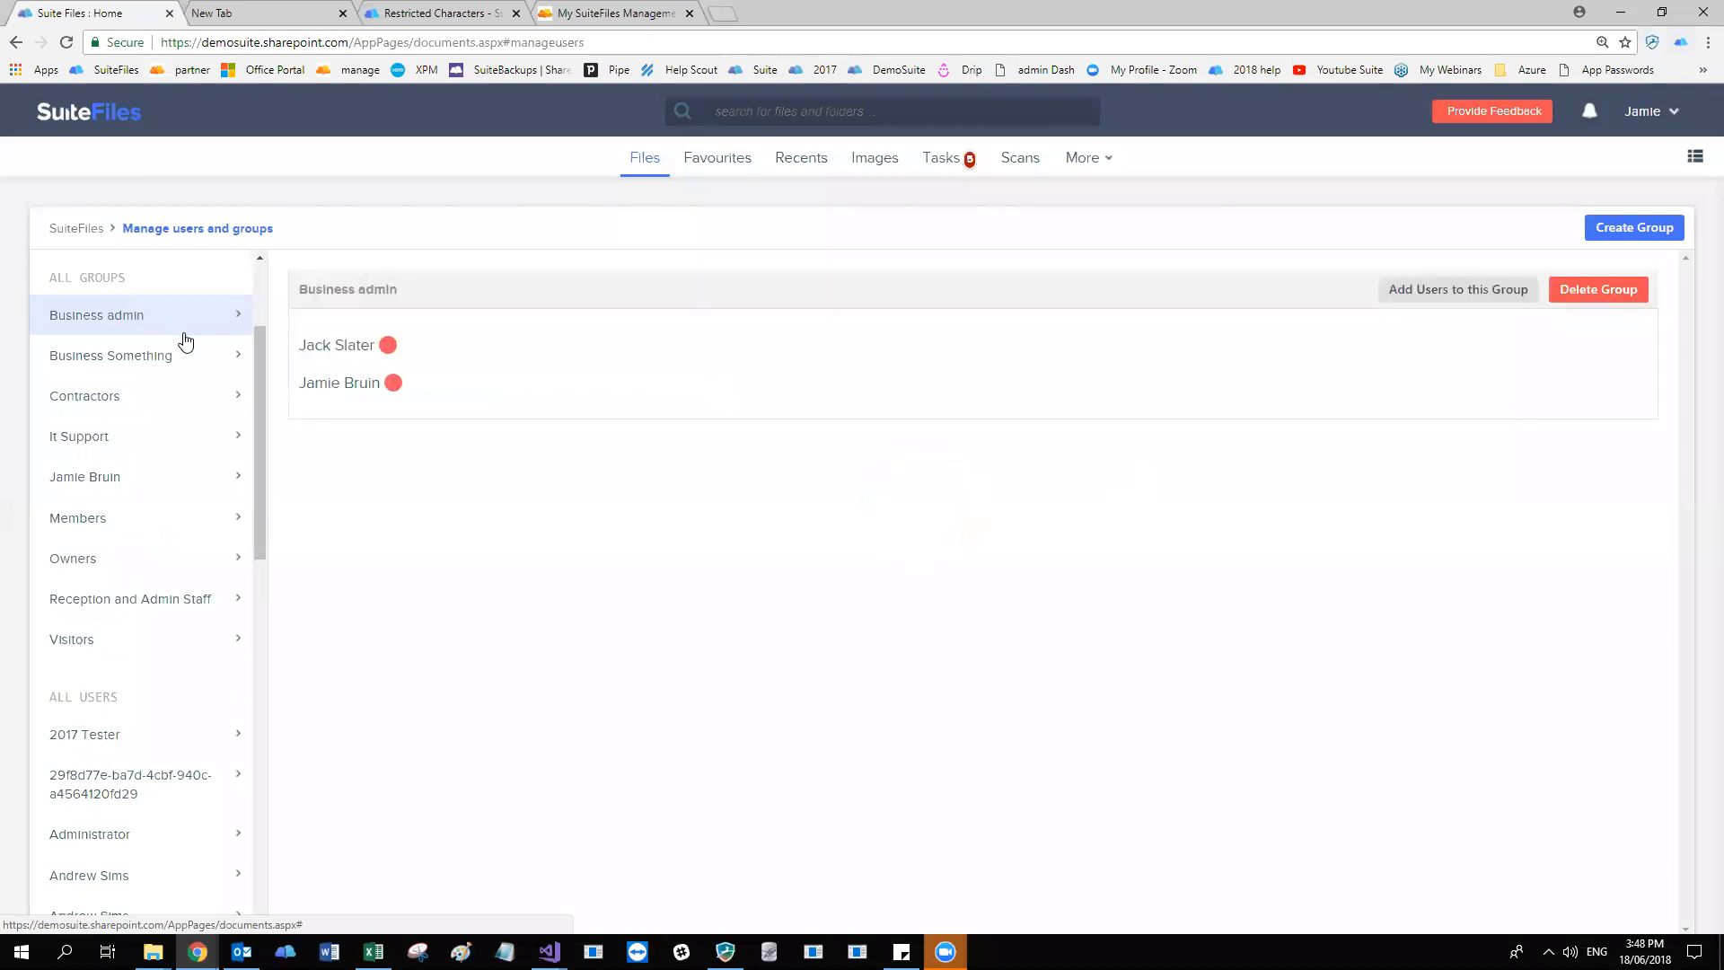
left_click(207, 355)
left_click(162, 403)
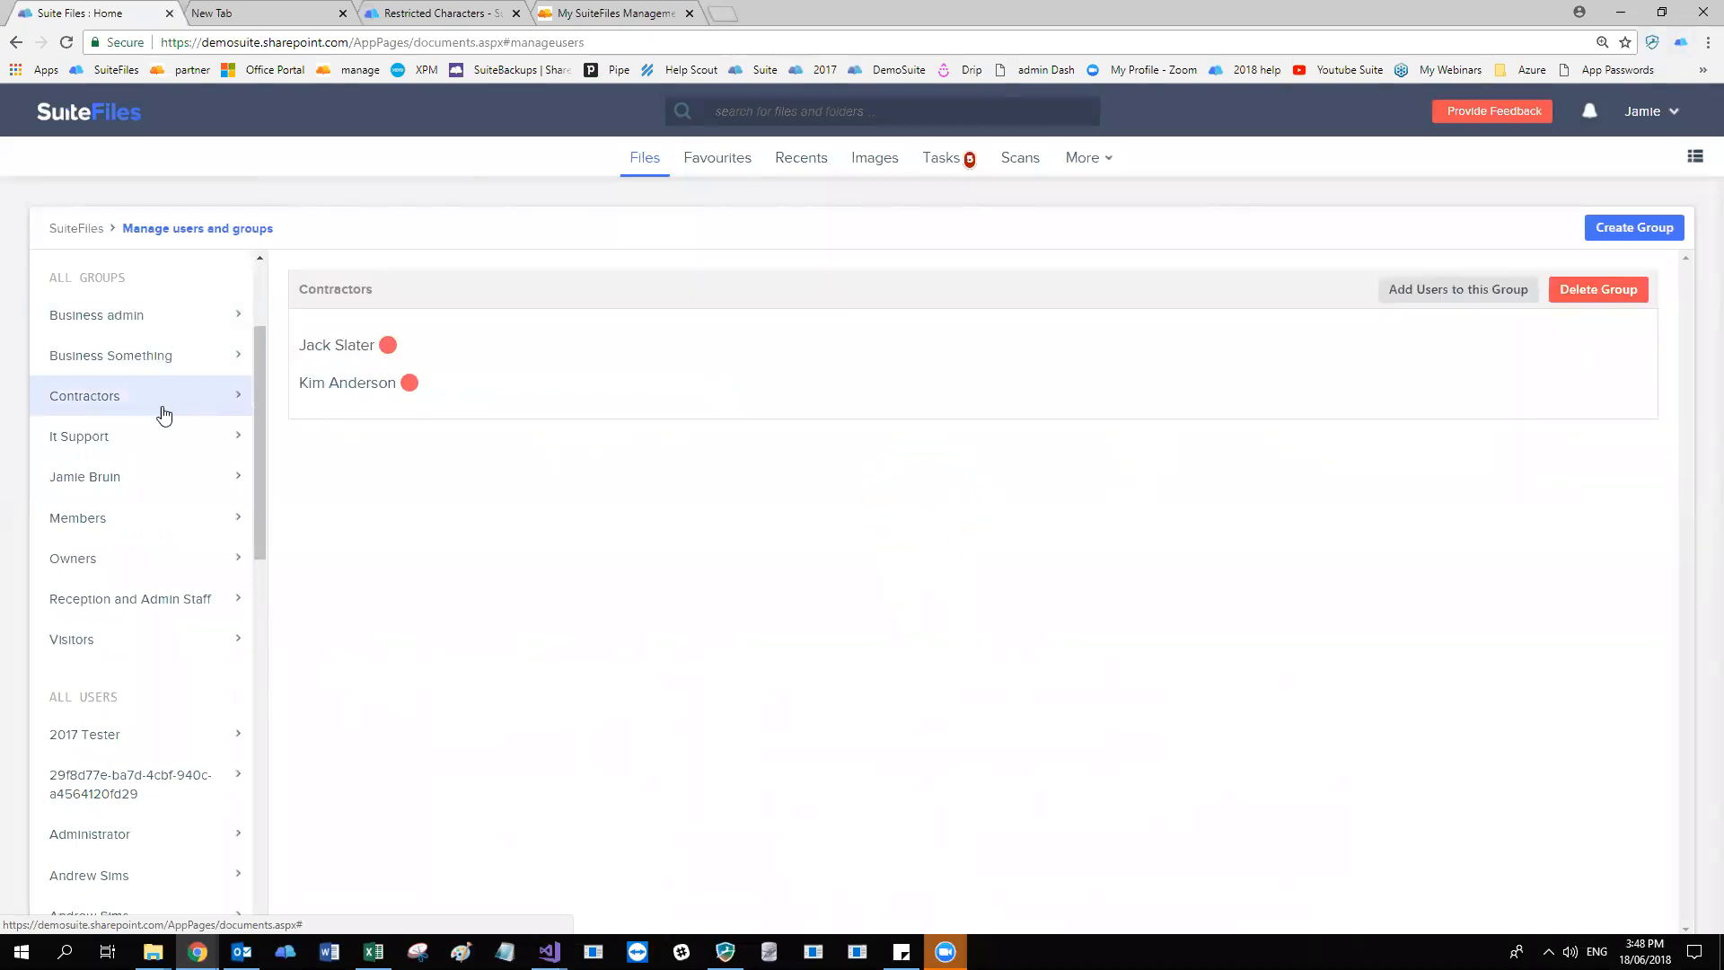
left_click(159, 441)
left_click(104, 517)
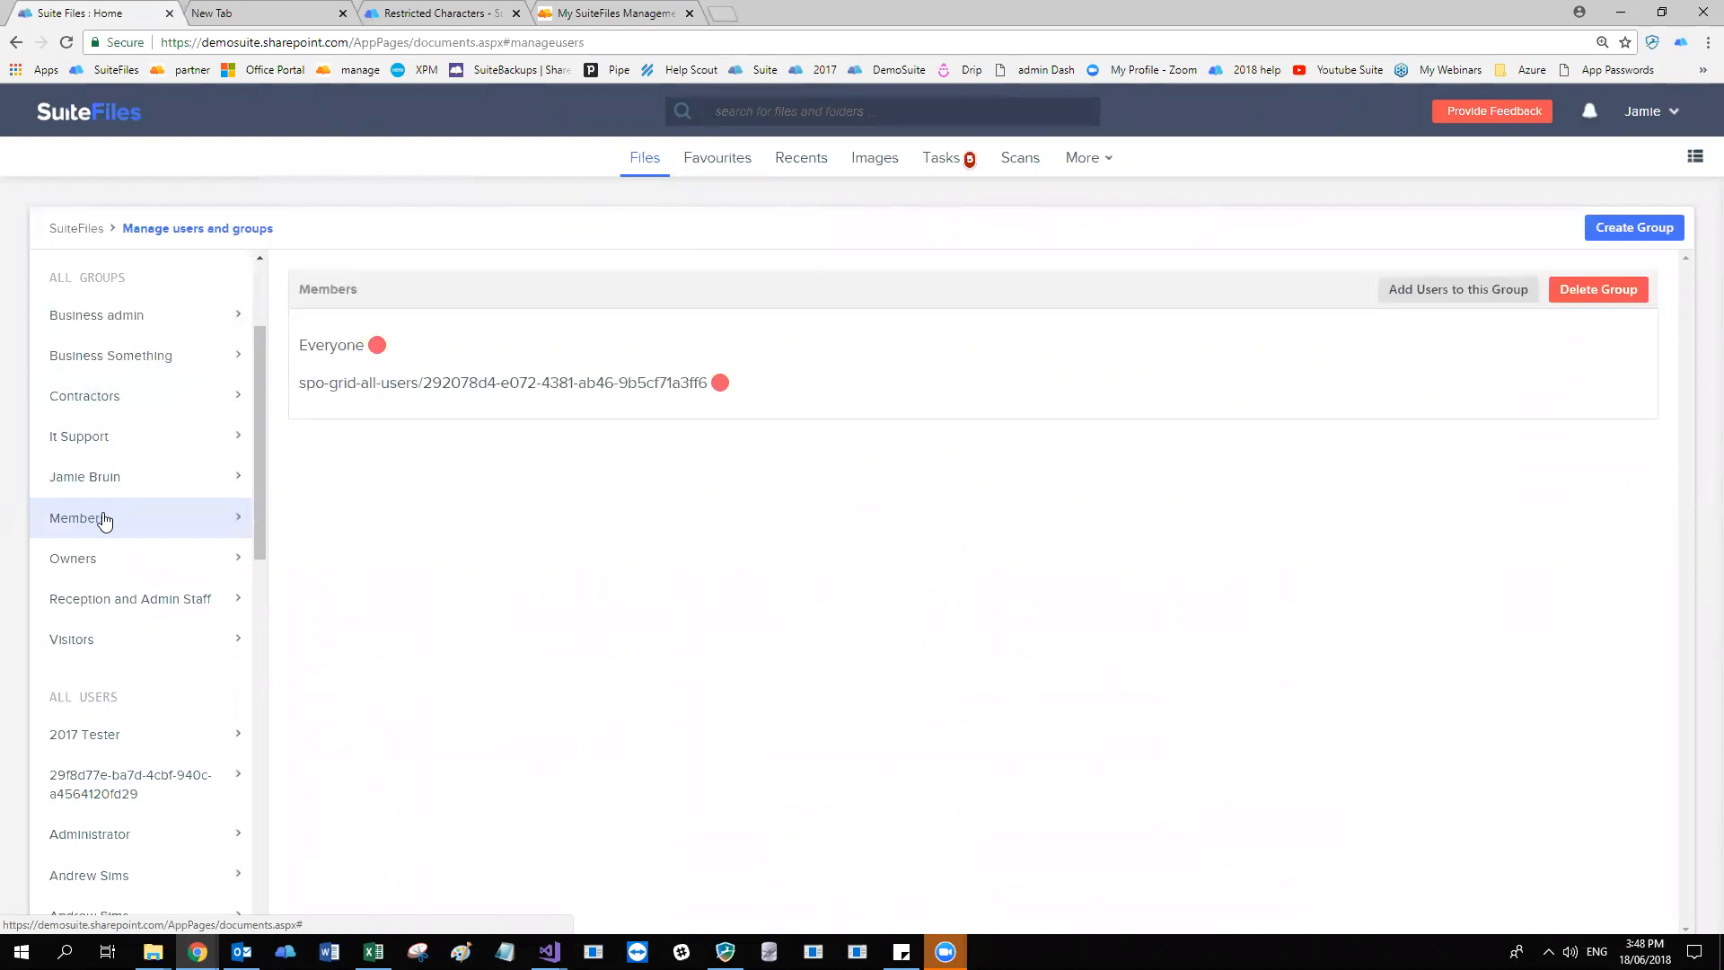
left_click(159, 559)
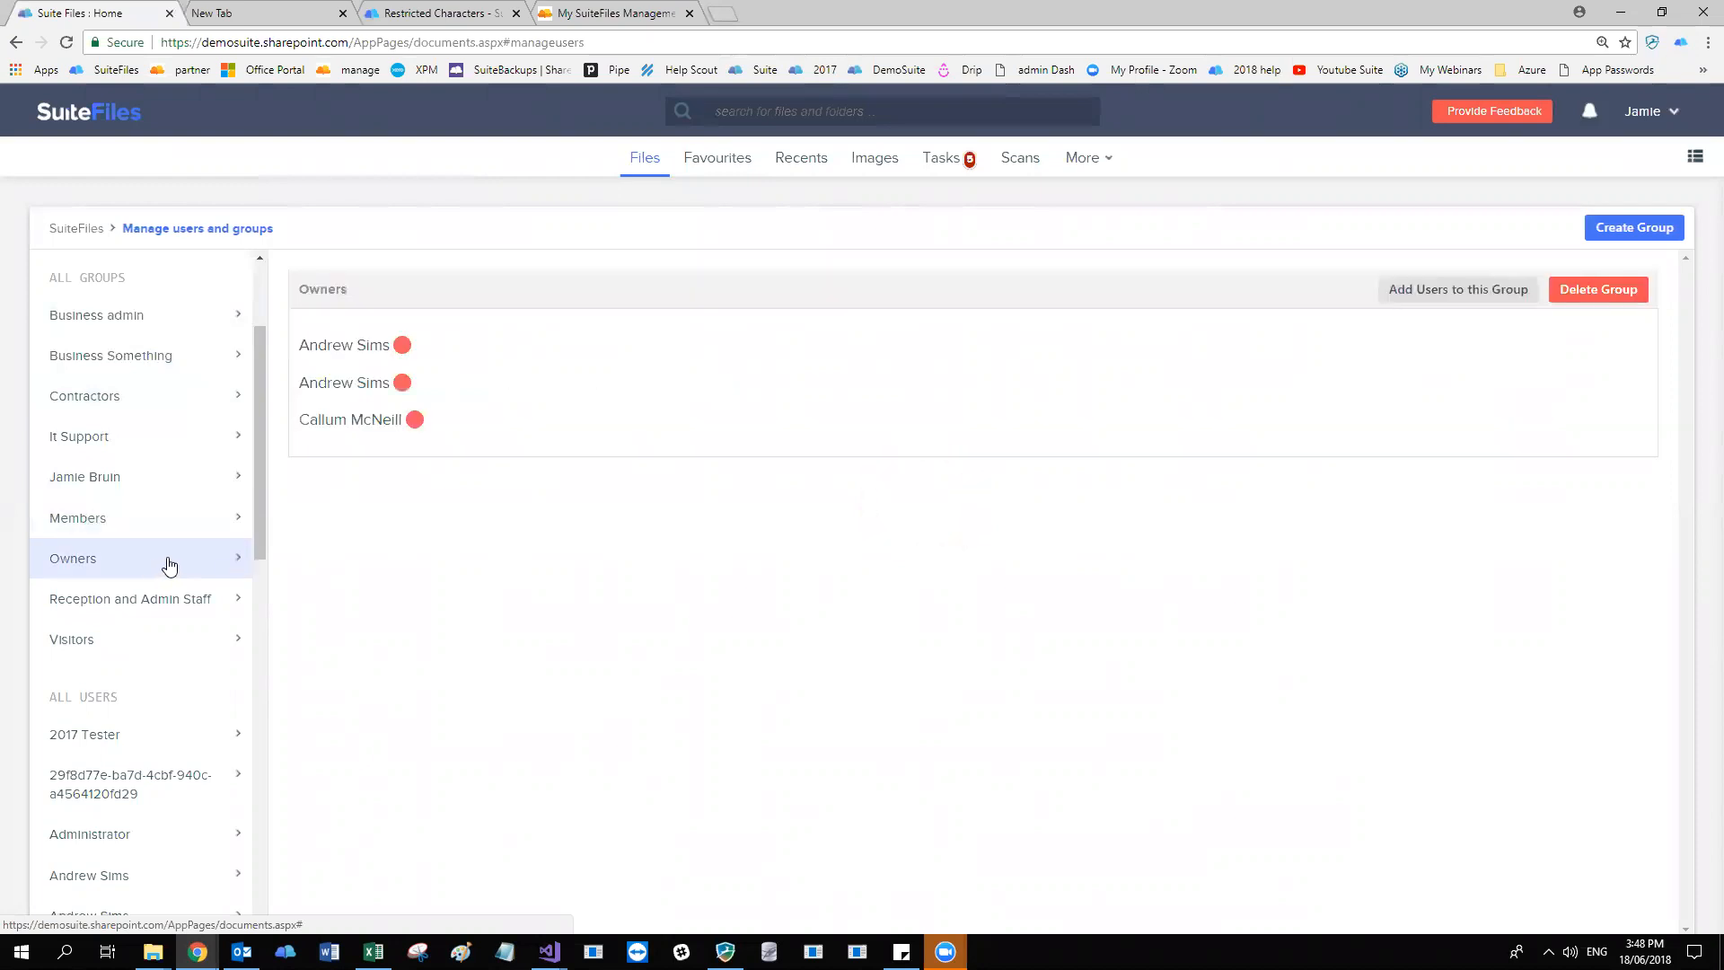
scroll(171, 583, "down", 1)
left_click(153, 547)
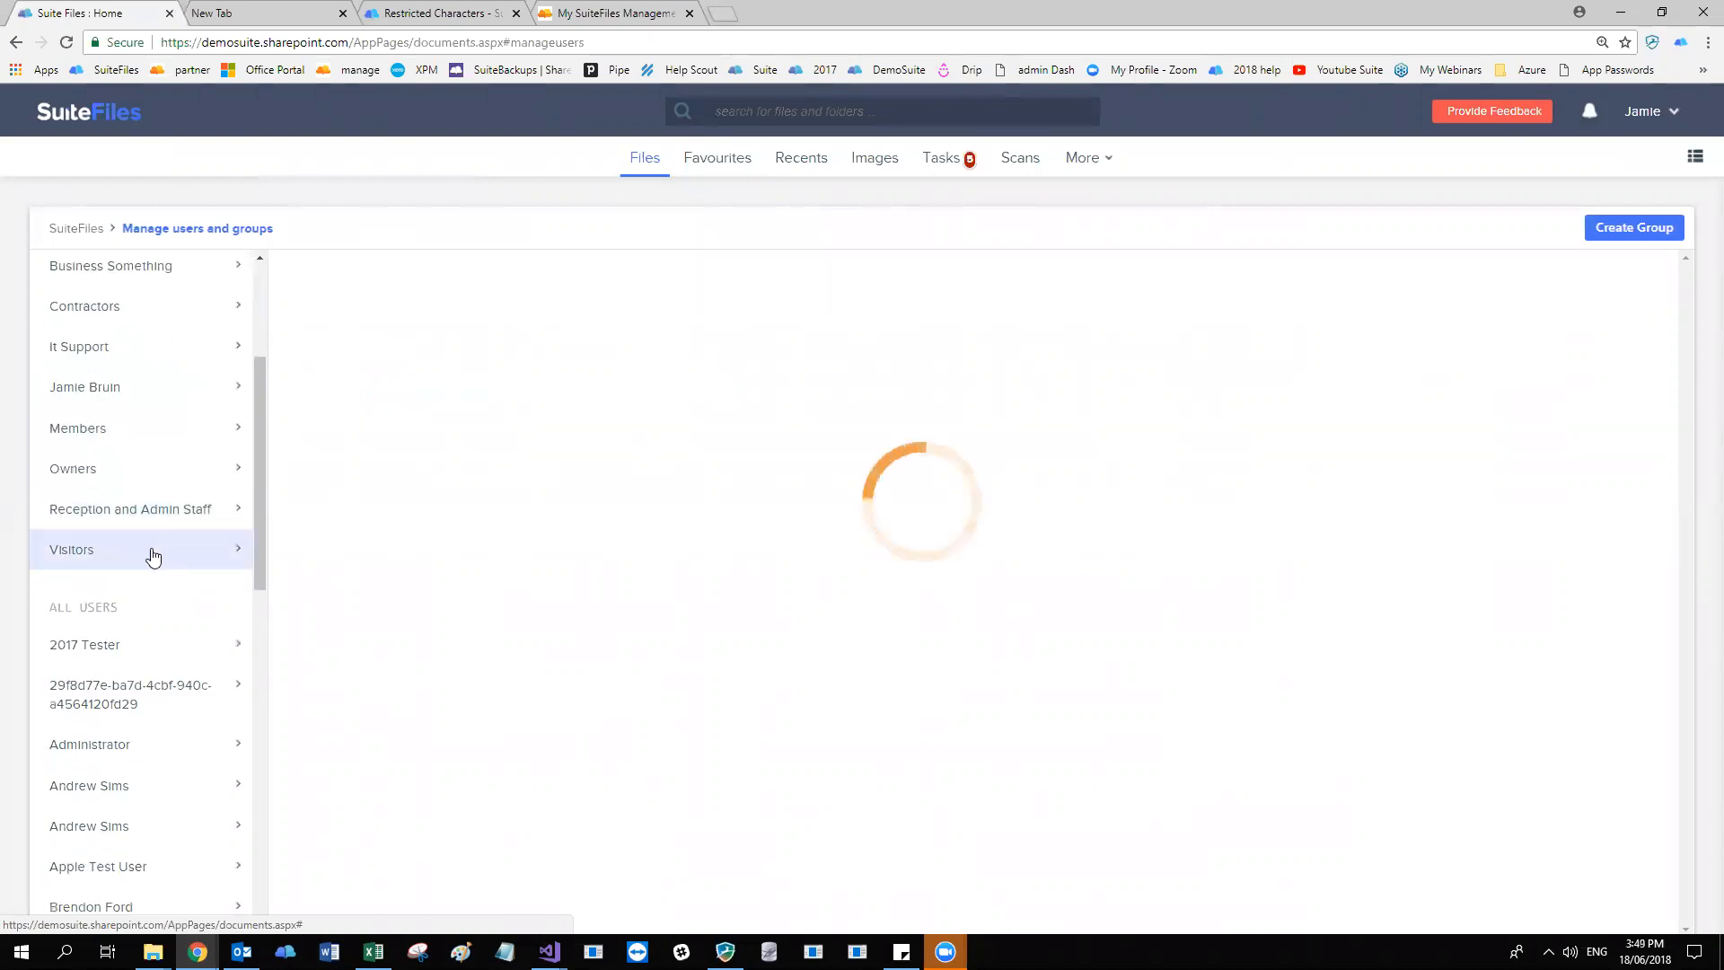
View the Owners and Members groups again, and look through the full list of all users.
left_click(108, 463)
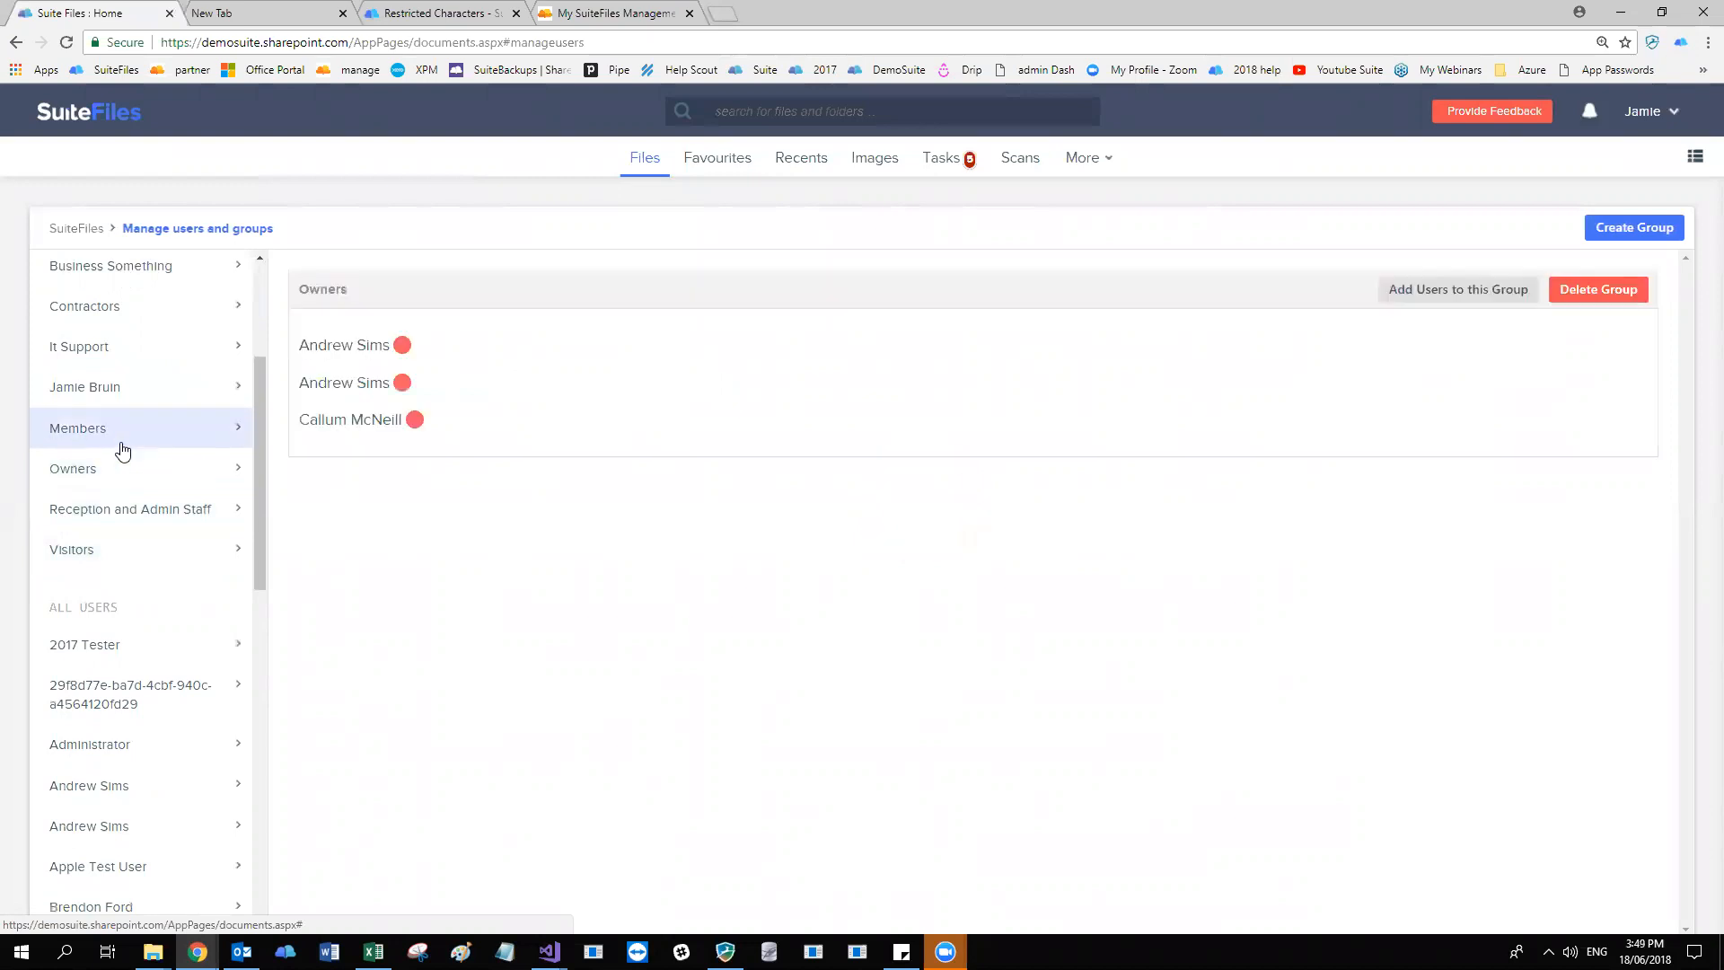
left_click(111, 435)
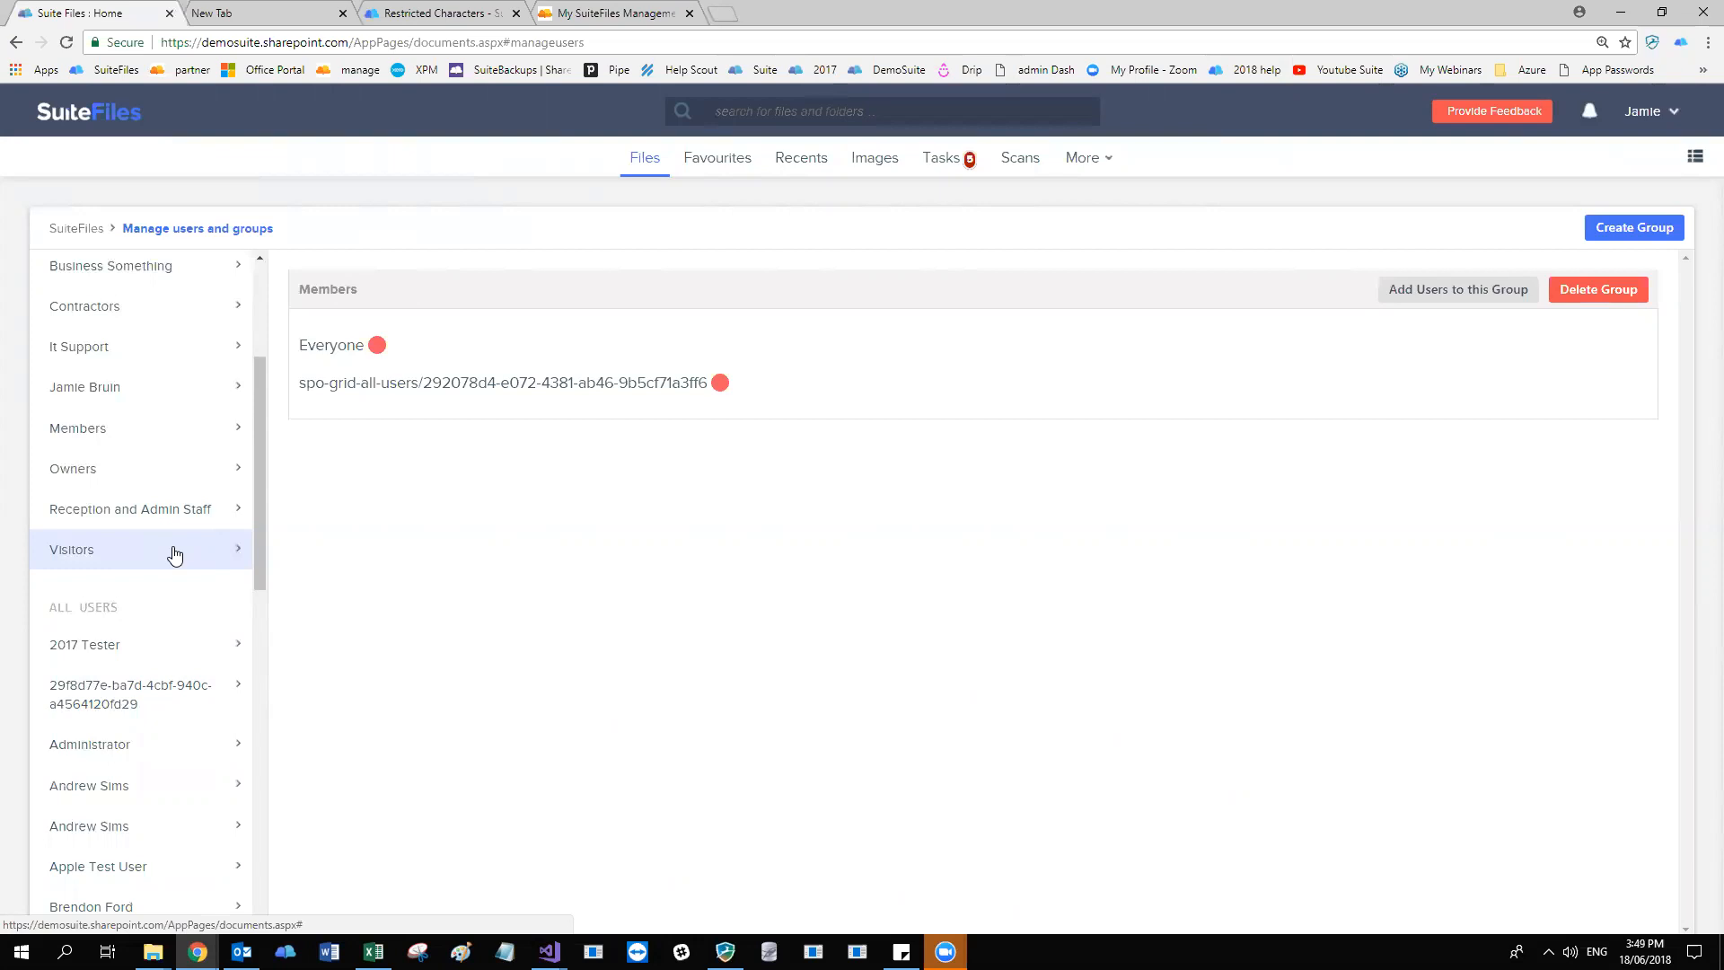
scroll(156, 542, "down", 10)
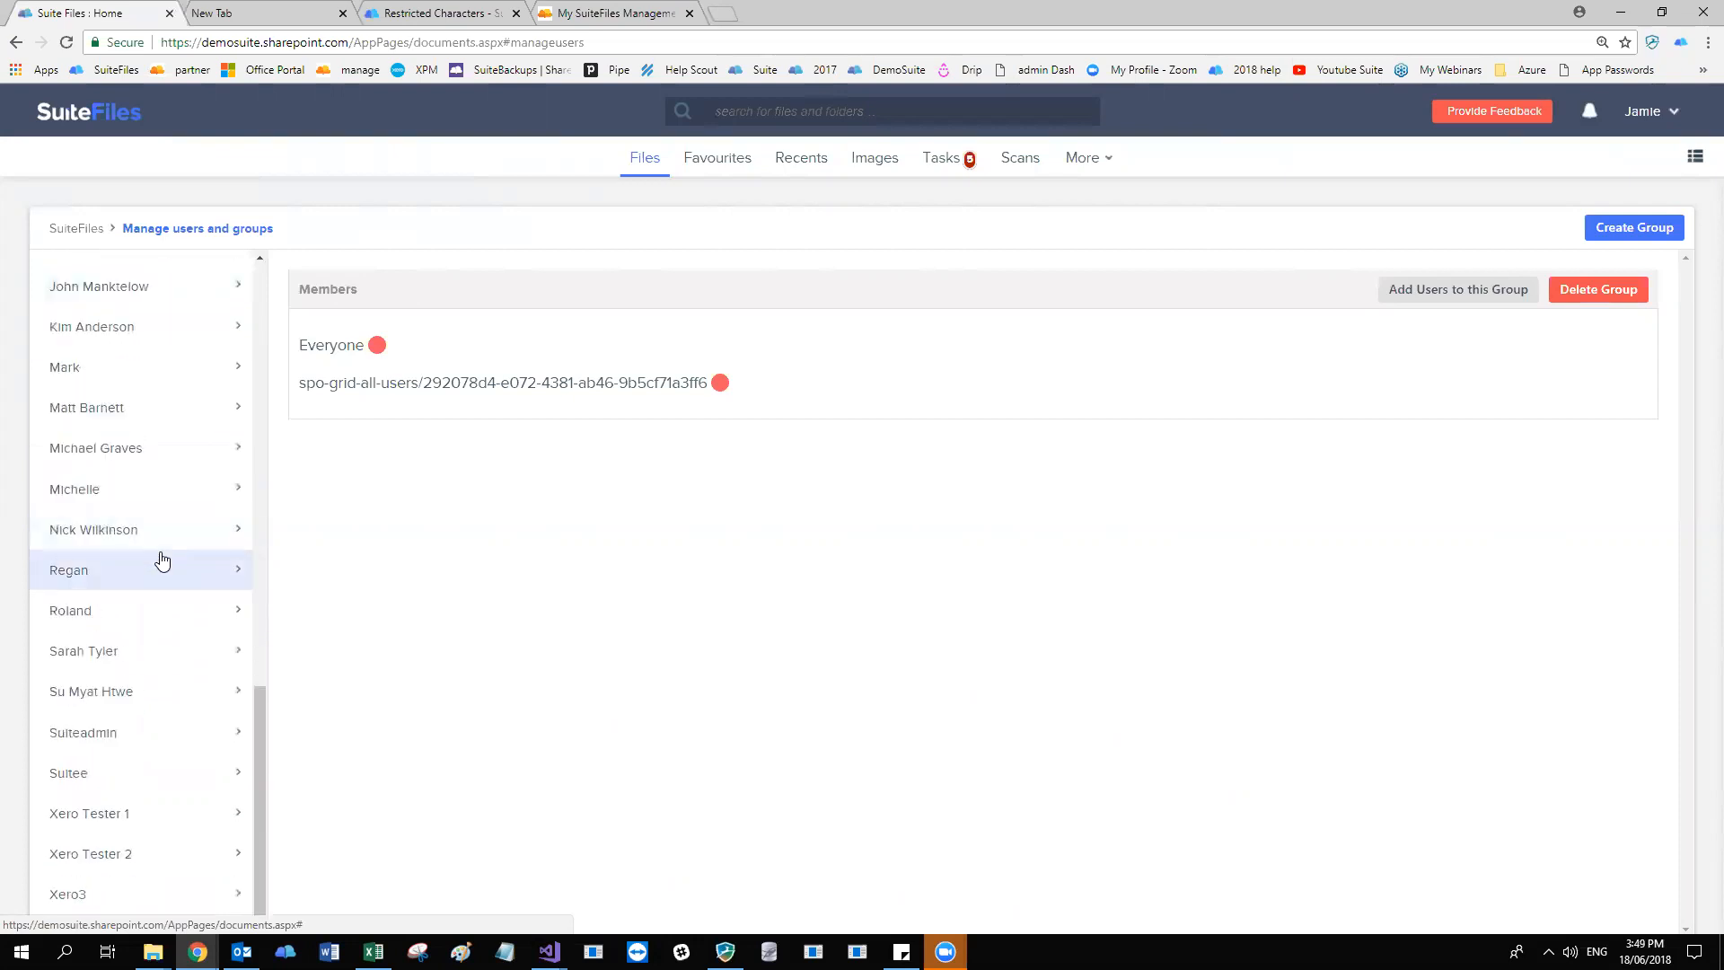
scroll(158, 562, "up", 5)
scroll(158, 561, "up", 8)
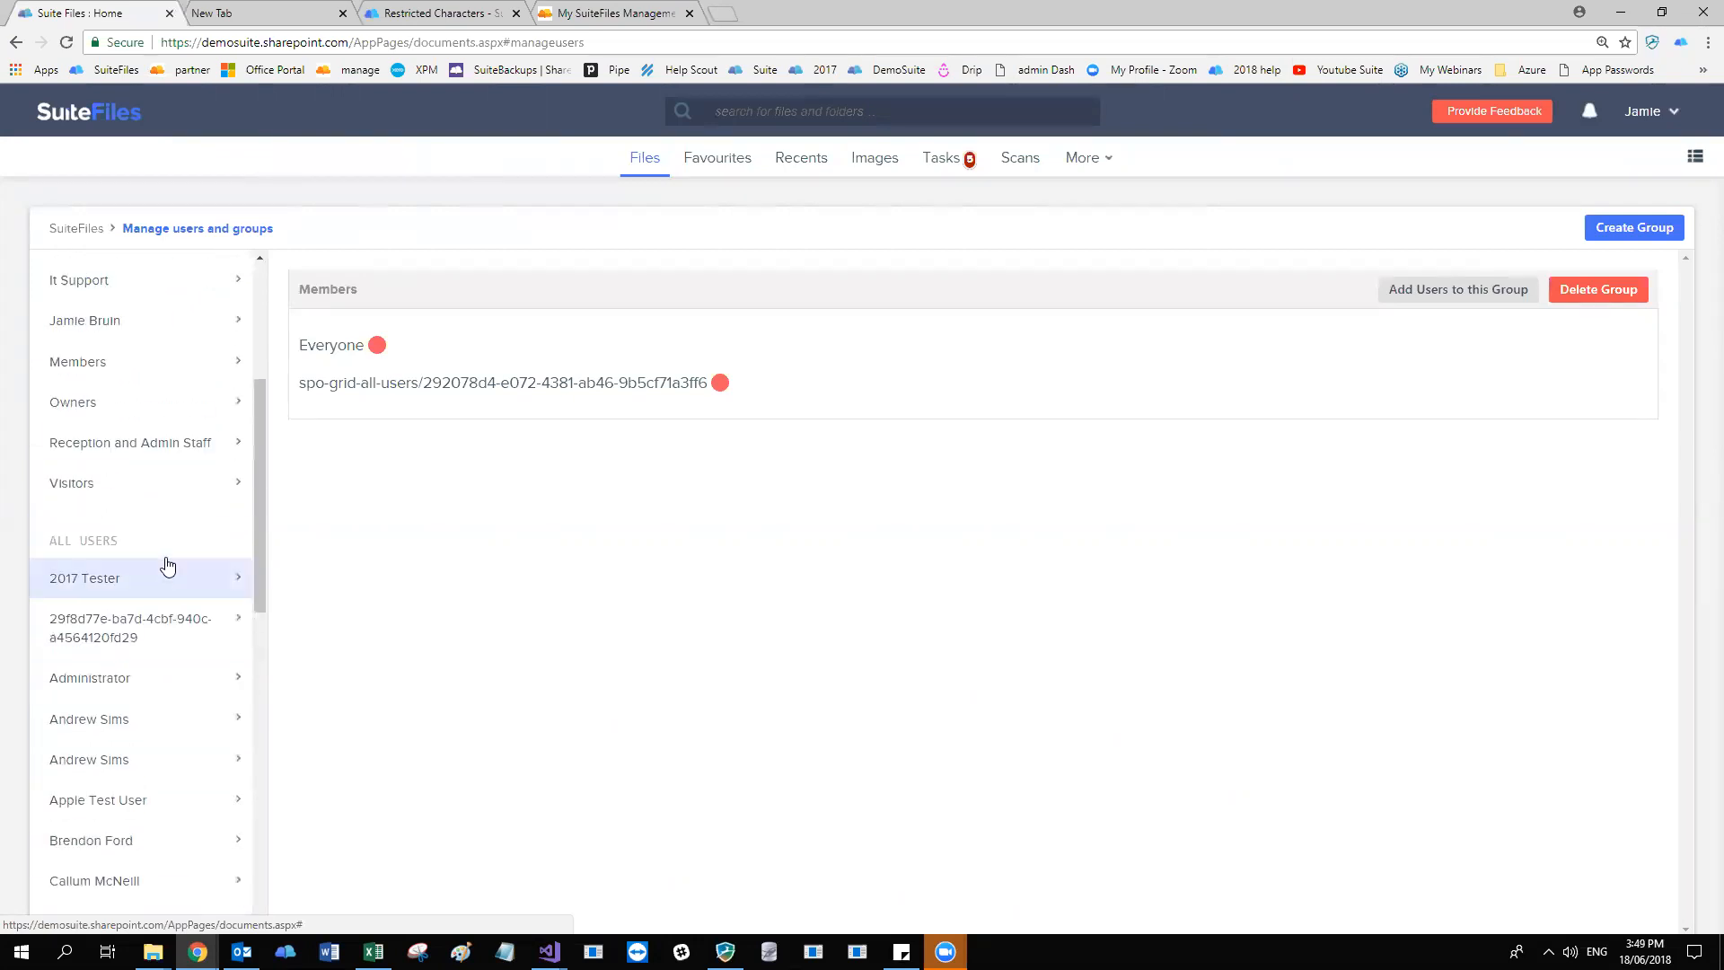
scroll(167, 563, "down", 3)
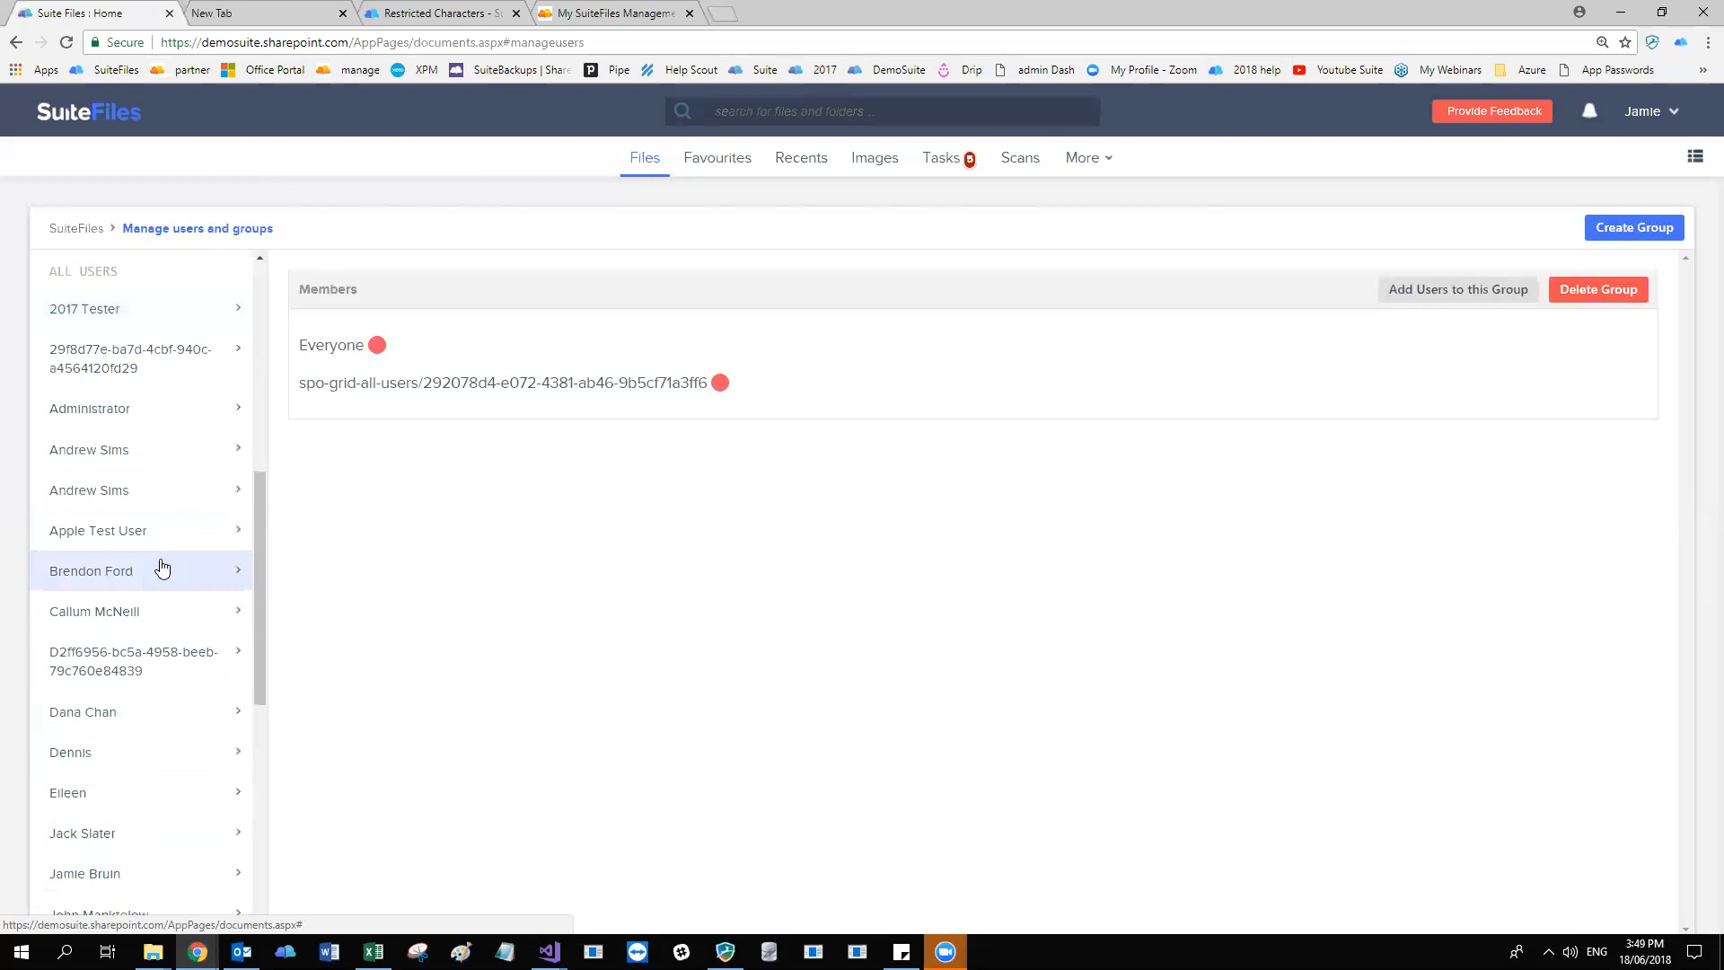
scroll(208, 492, "up", 2)
scroll(210, 492, "down", 1)
scroll(208, 493, "down", 7)
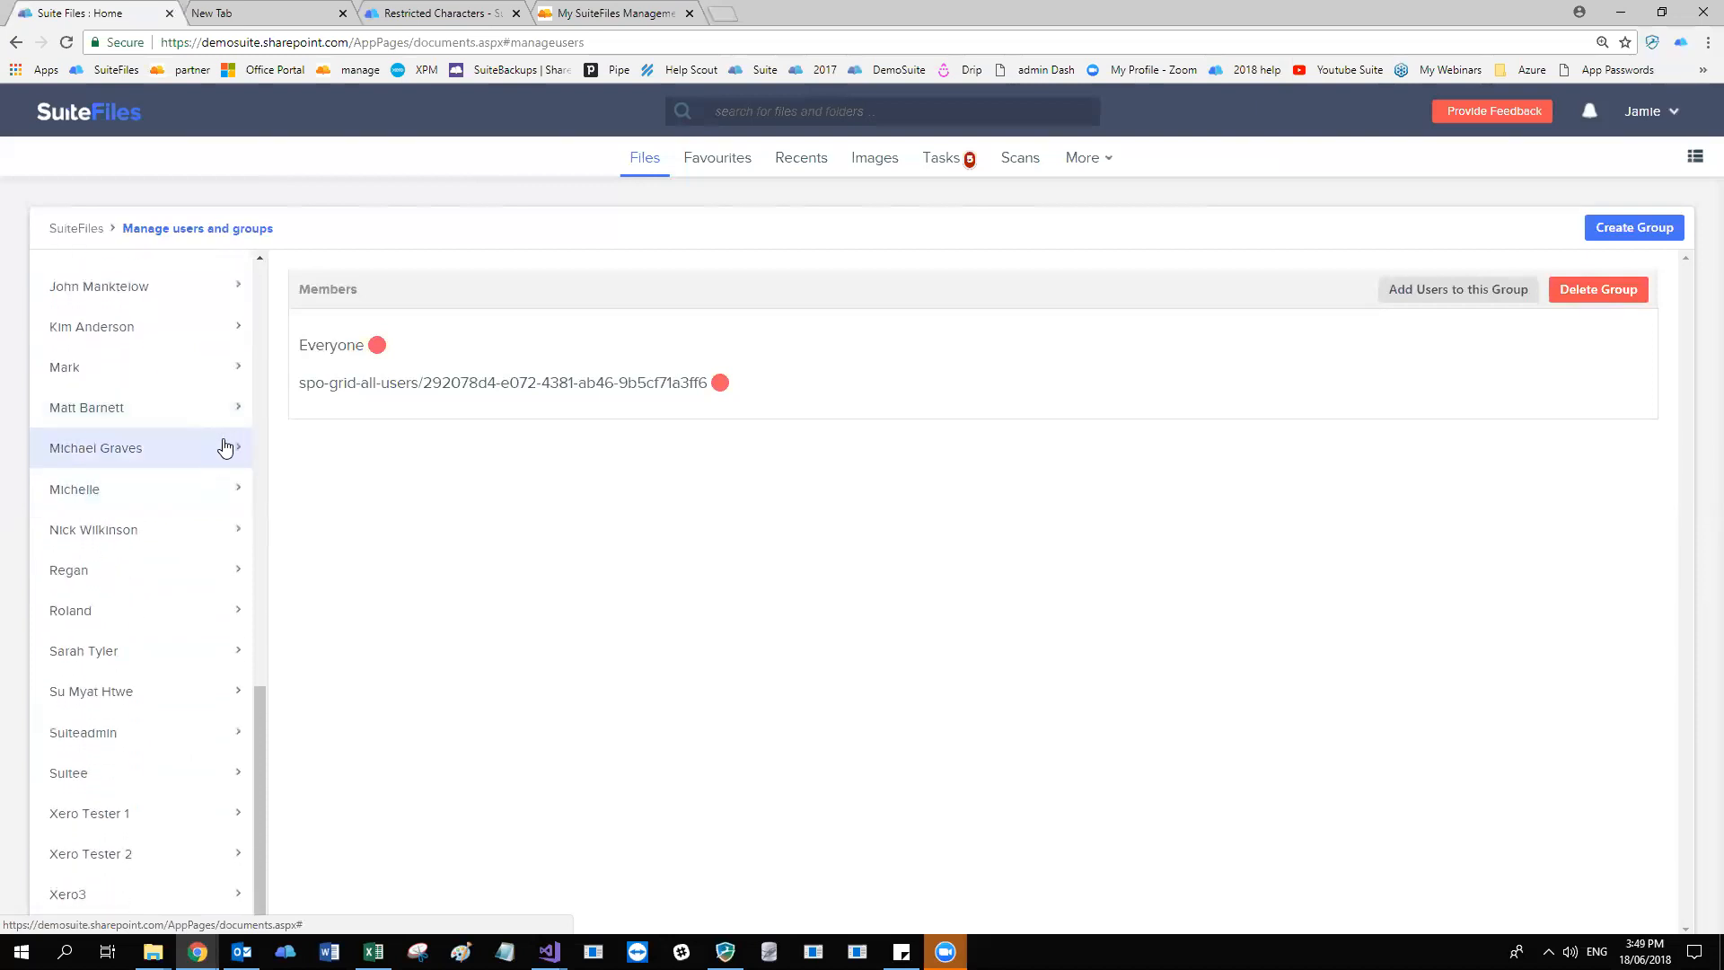
scroll(207, 482, "up", 3)
scroll(209, 484, "up", 4)
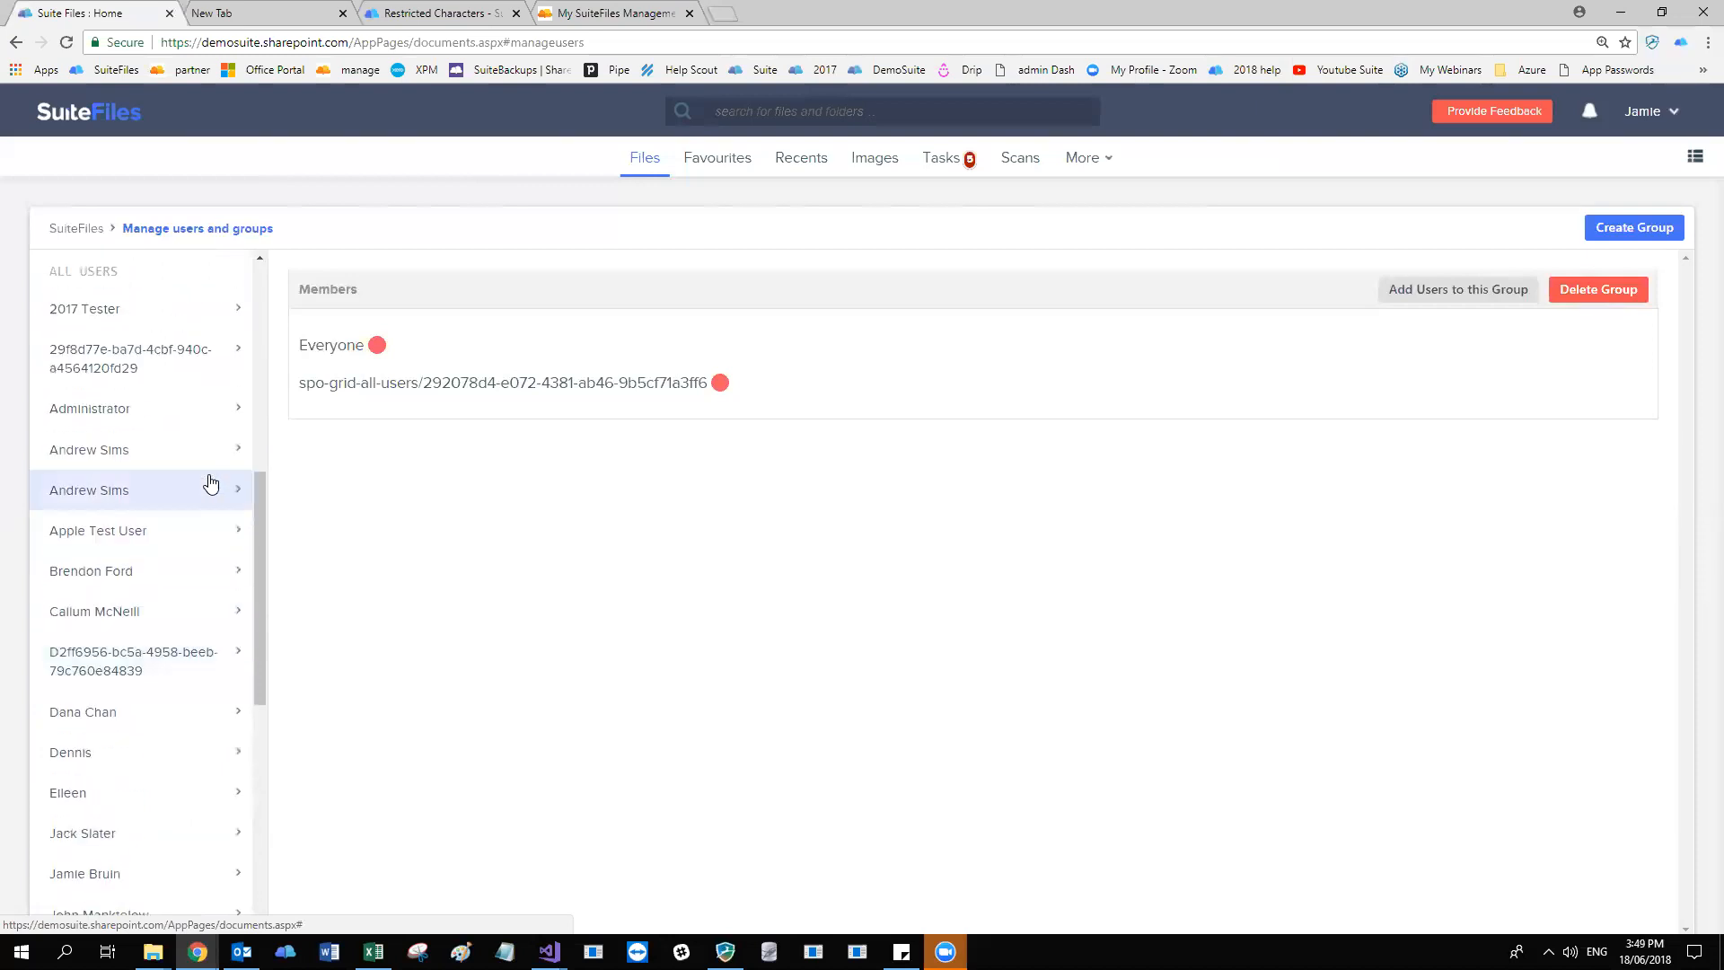
scroll(211, 485, "up", 2)
scroll(208, 490, "down", 6)
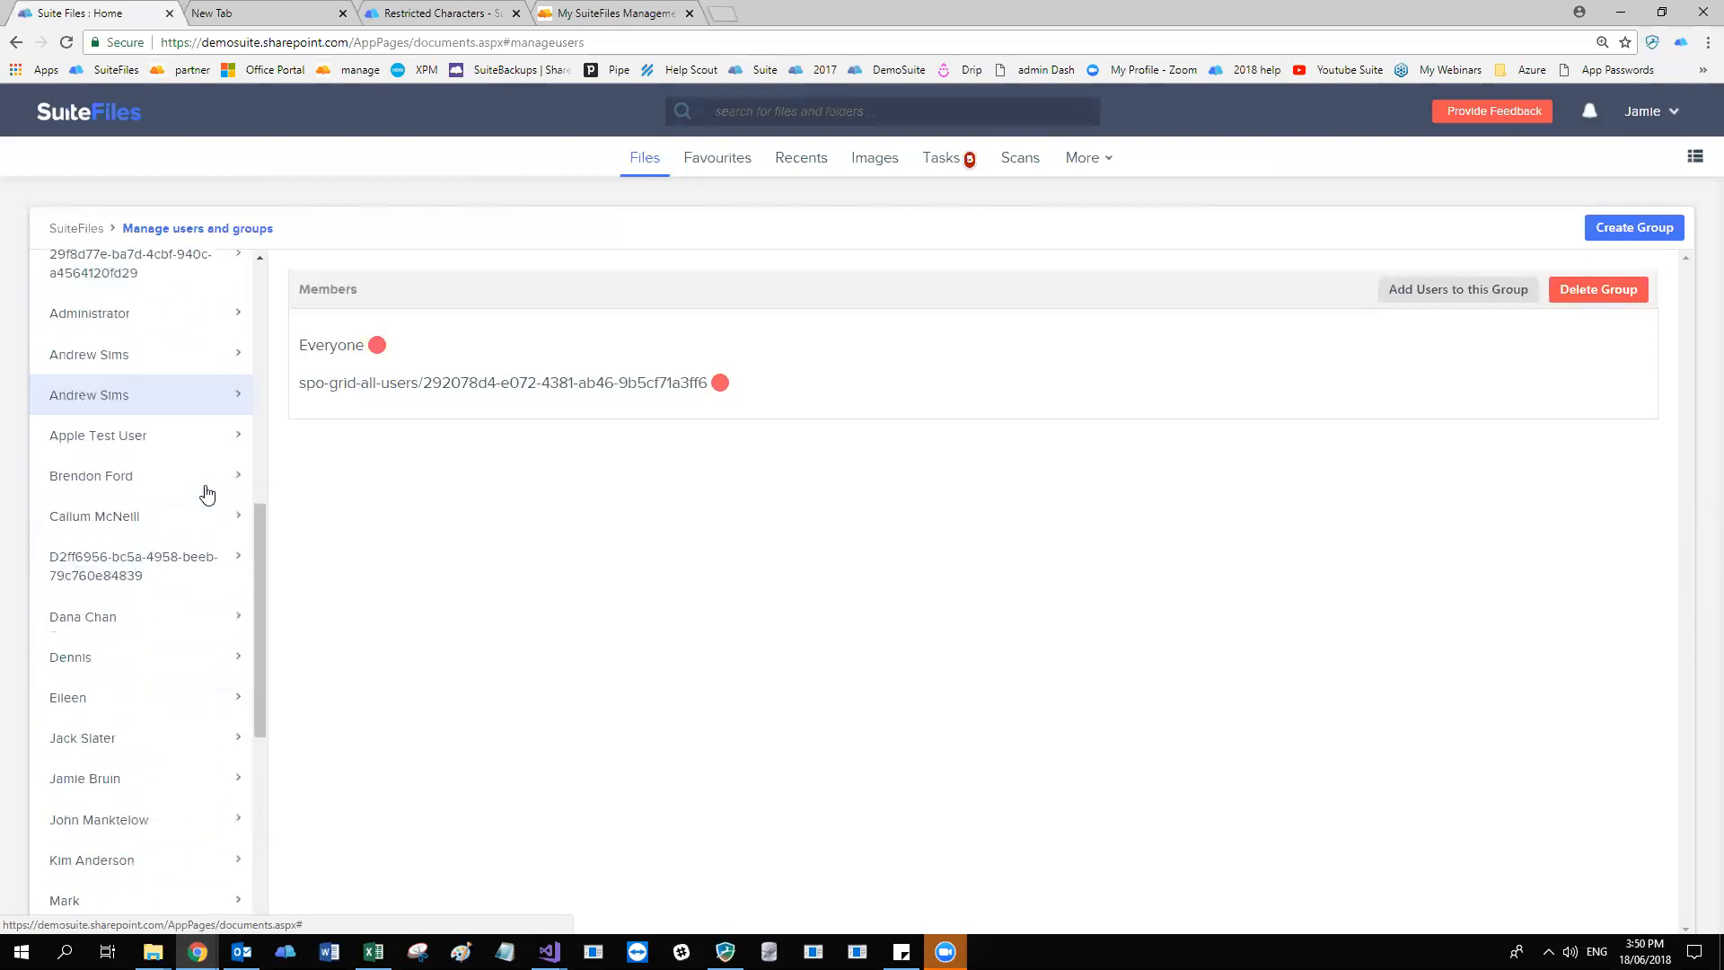
scroll(206, 492, "down", 2)
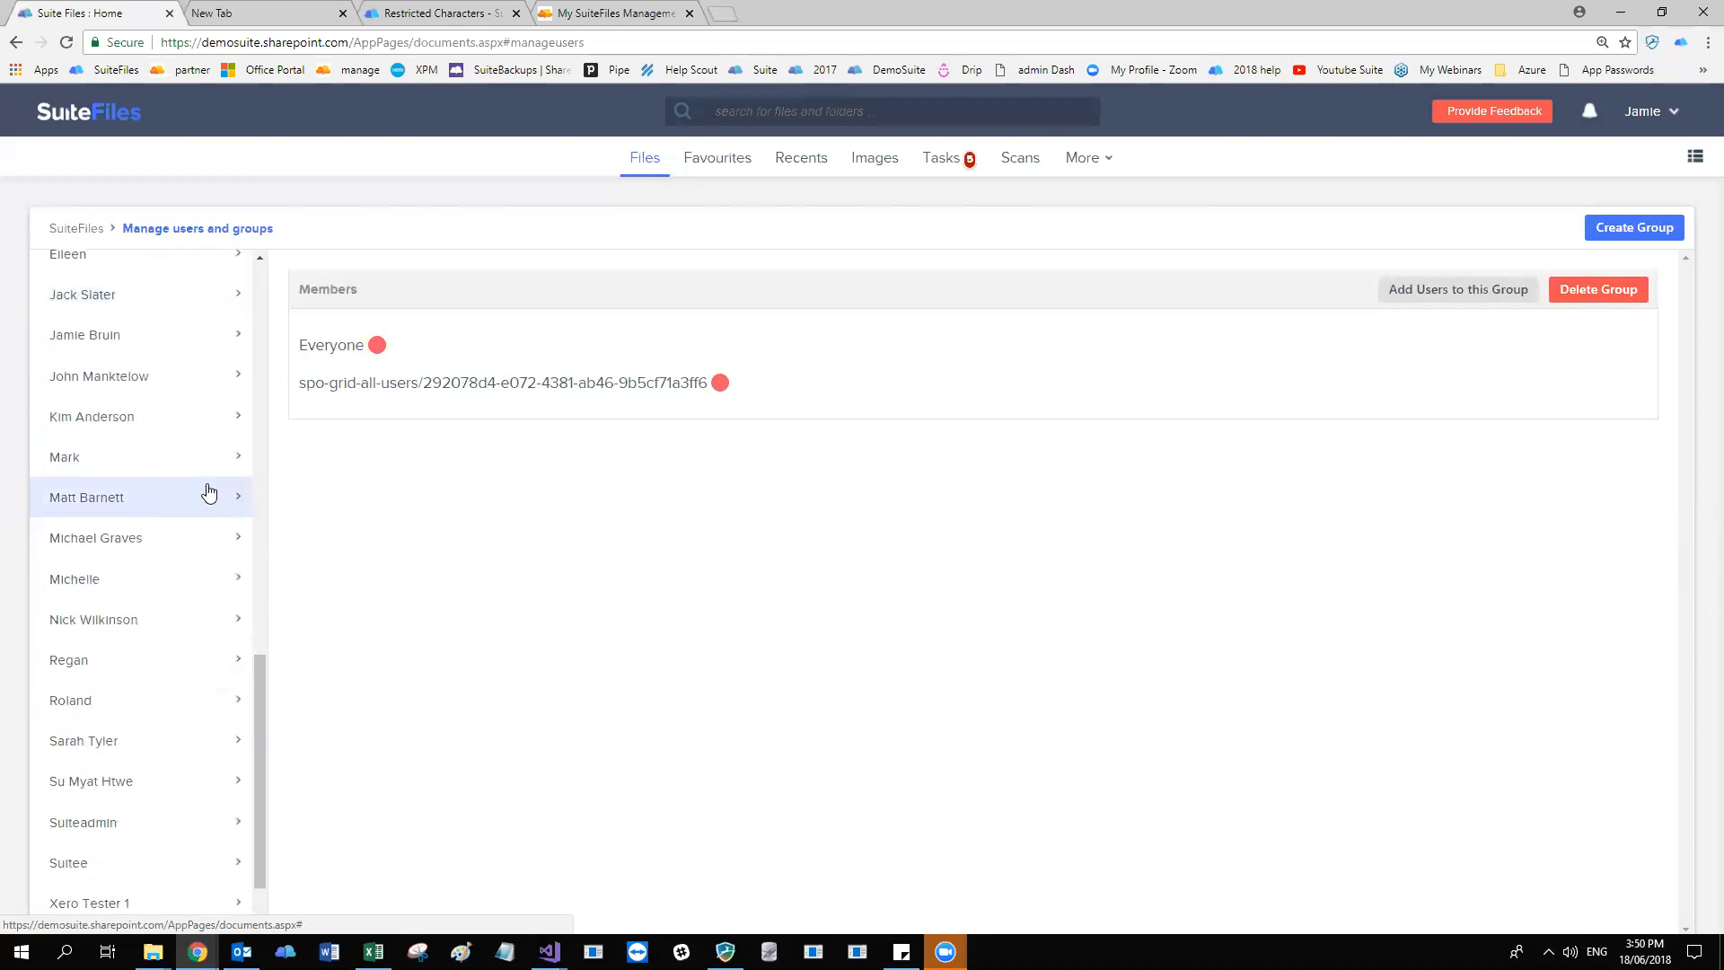
scroll(211, 488, "up", 3)
scroll(214, 485, "up", 4)
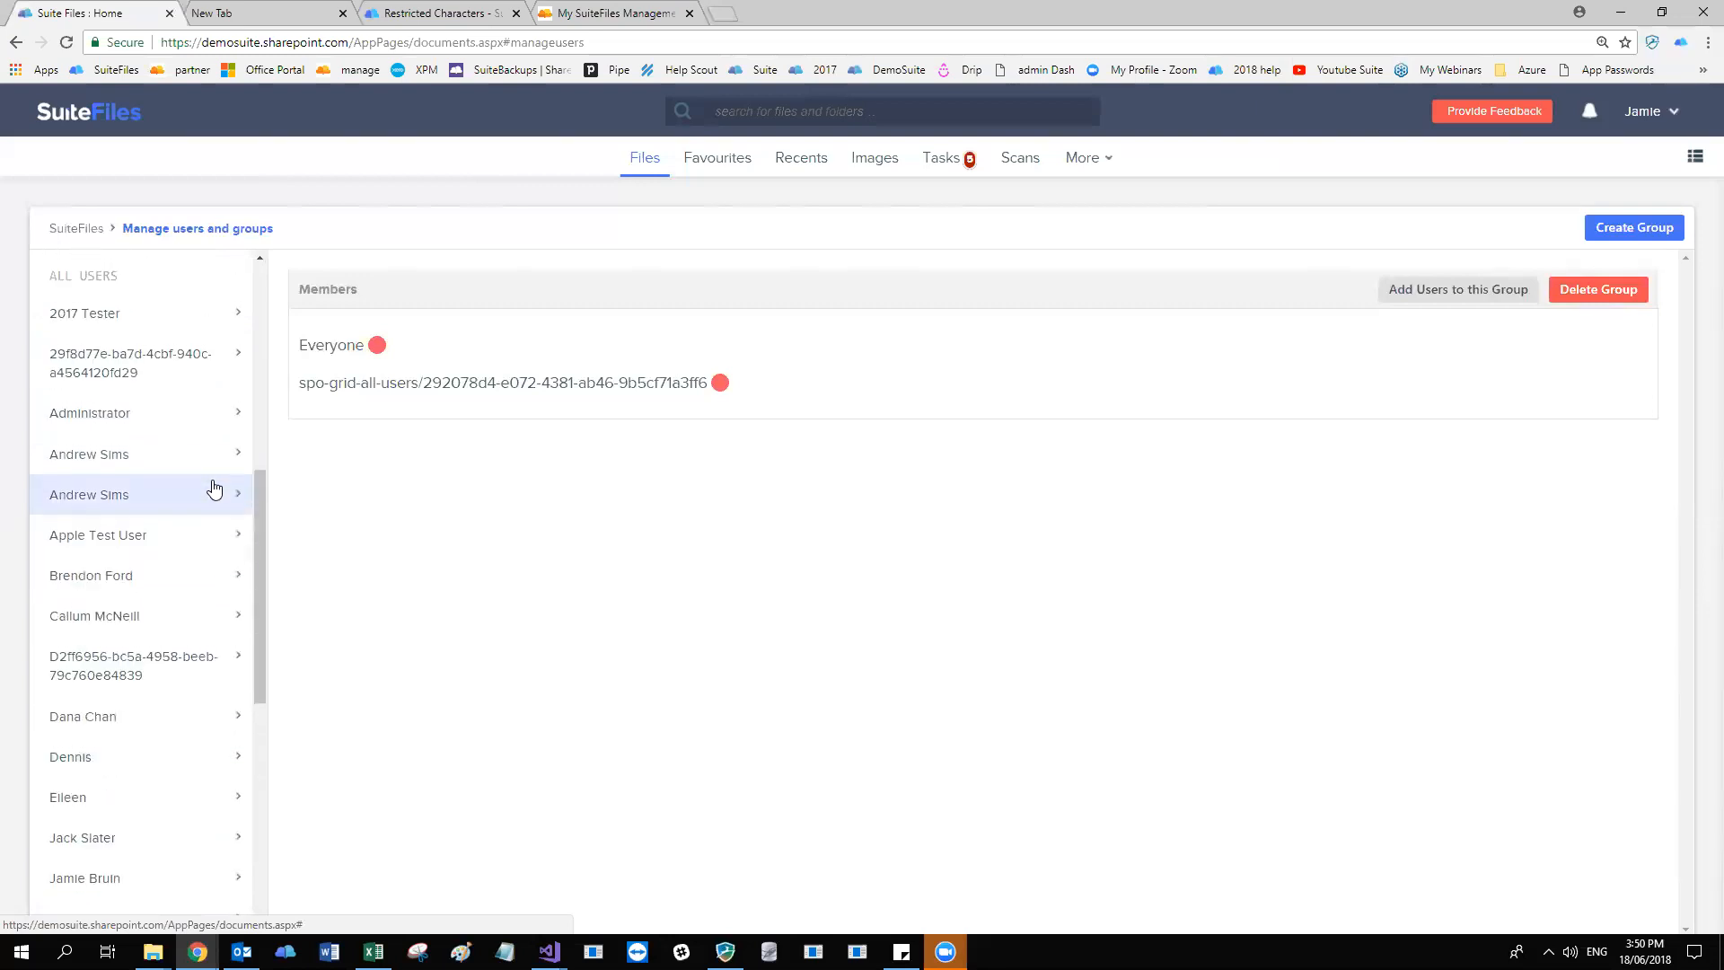
scroll(214, 488, "down", 1)
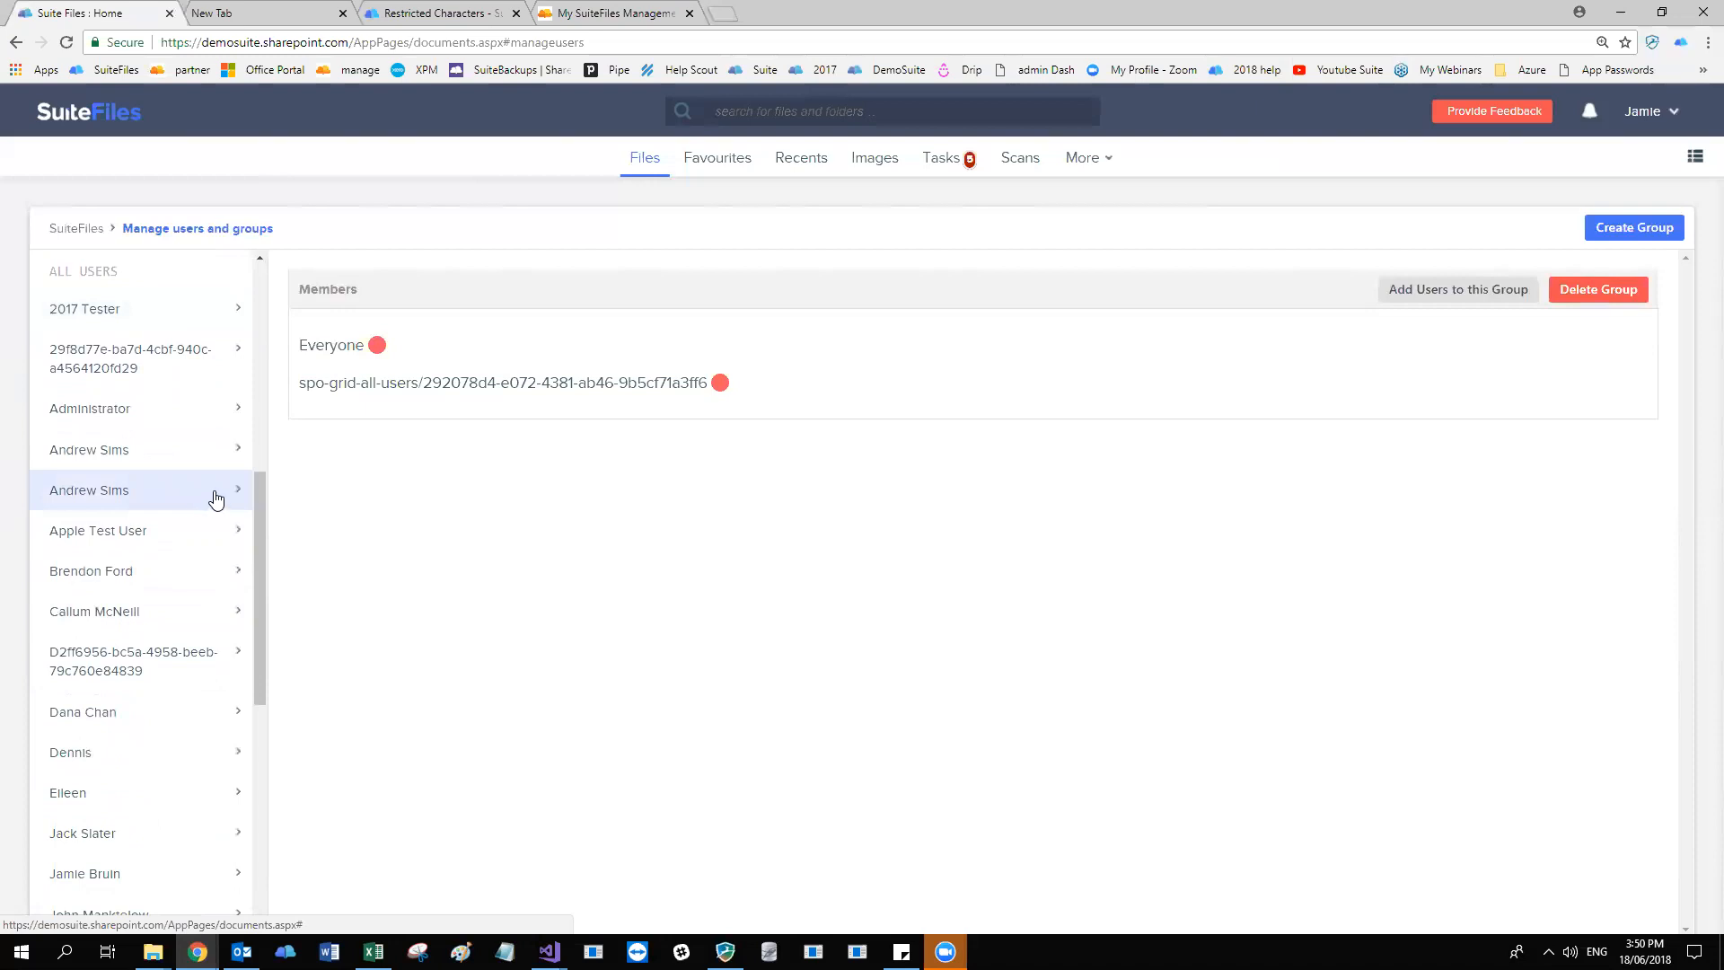
scroll(212, 536, "down", 2)
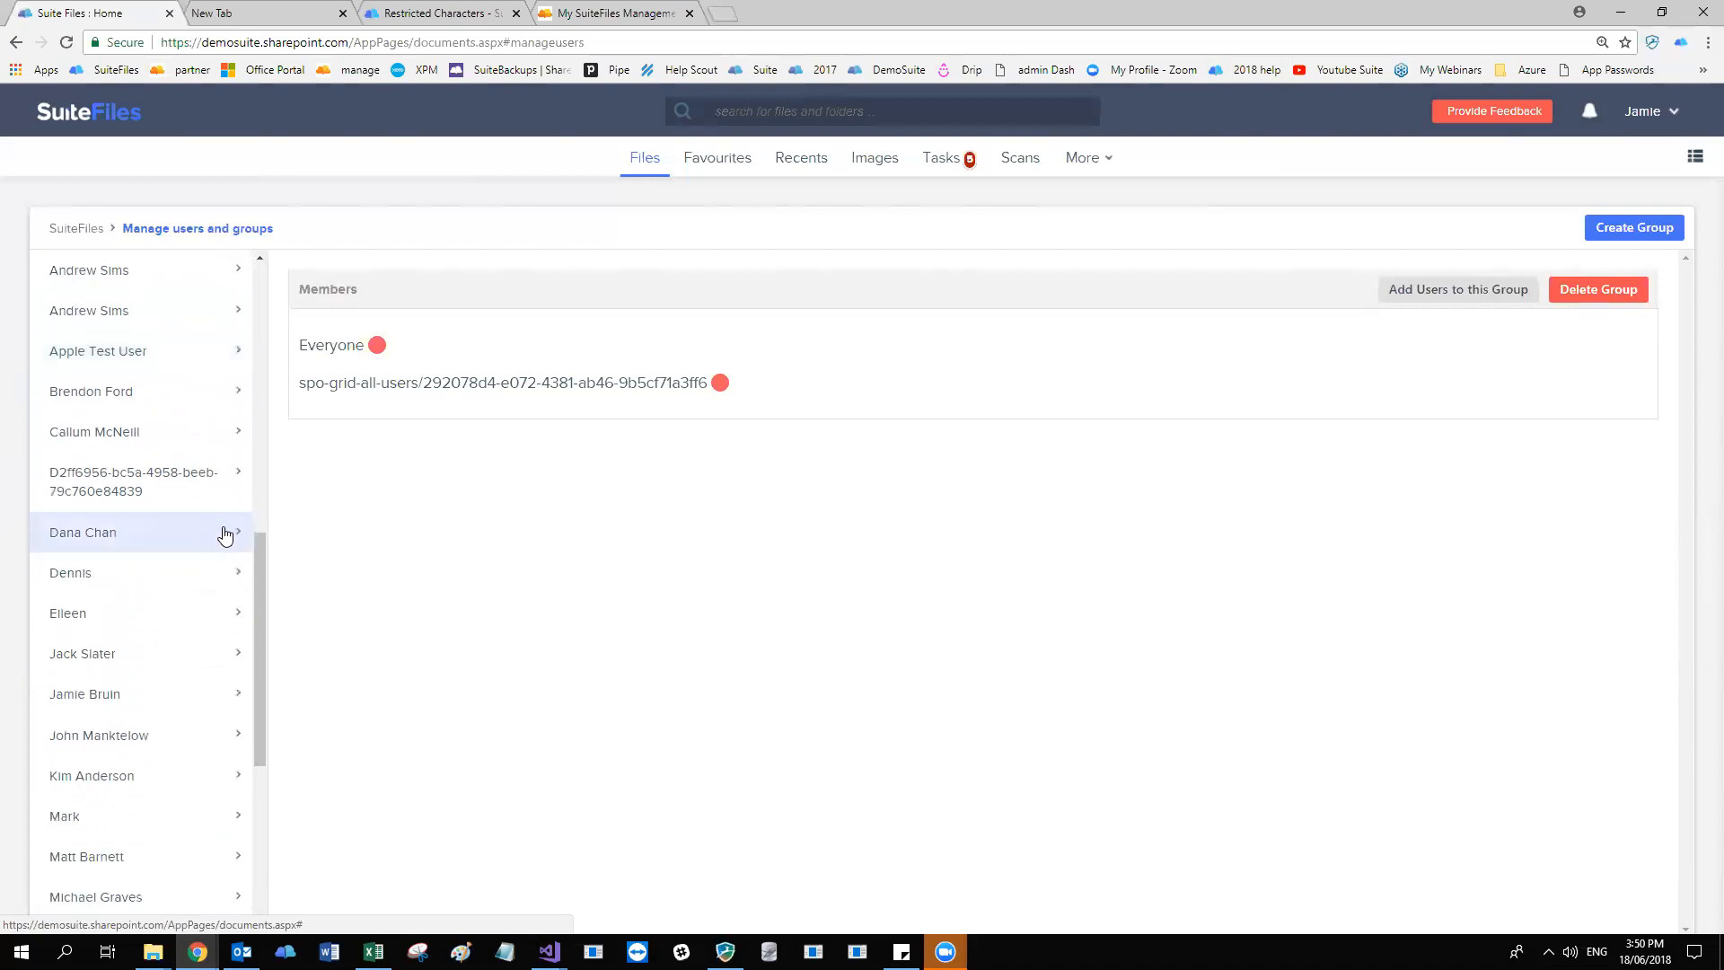
scroll(225, 535, "down", 1)
scroll(236, 526, "up", 3)
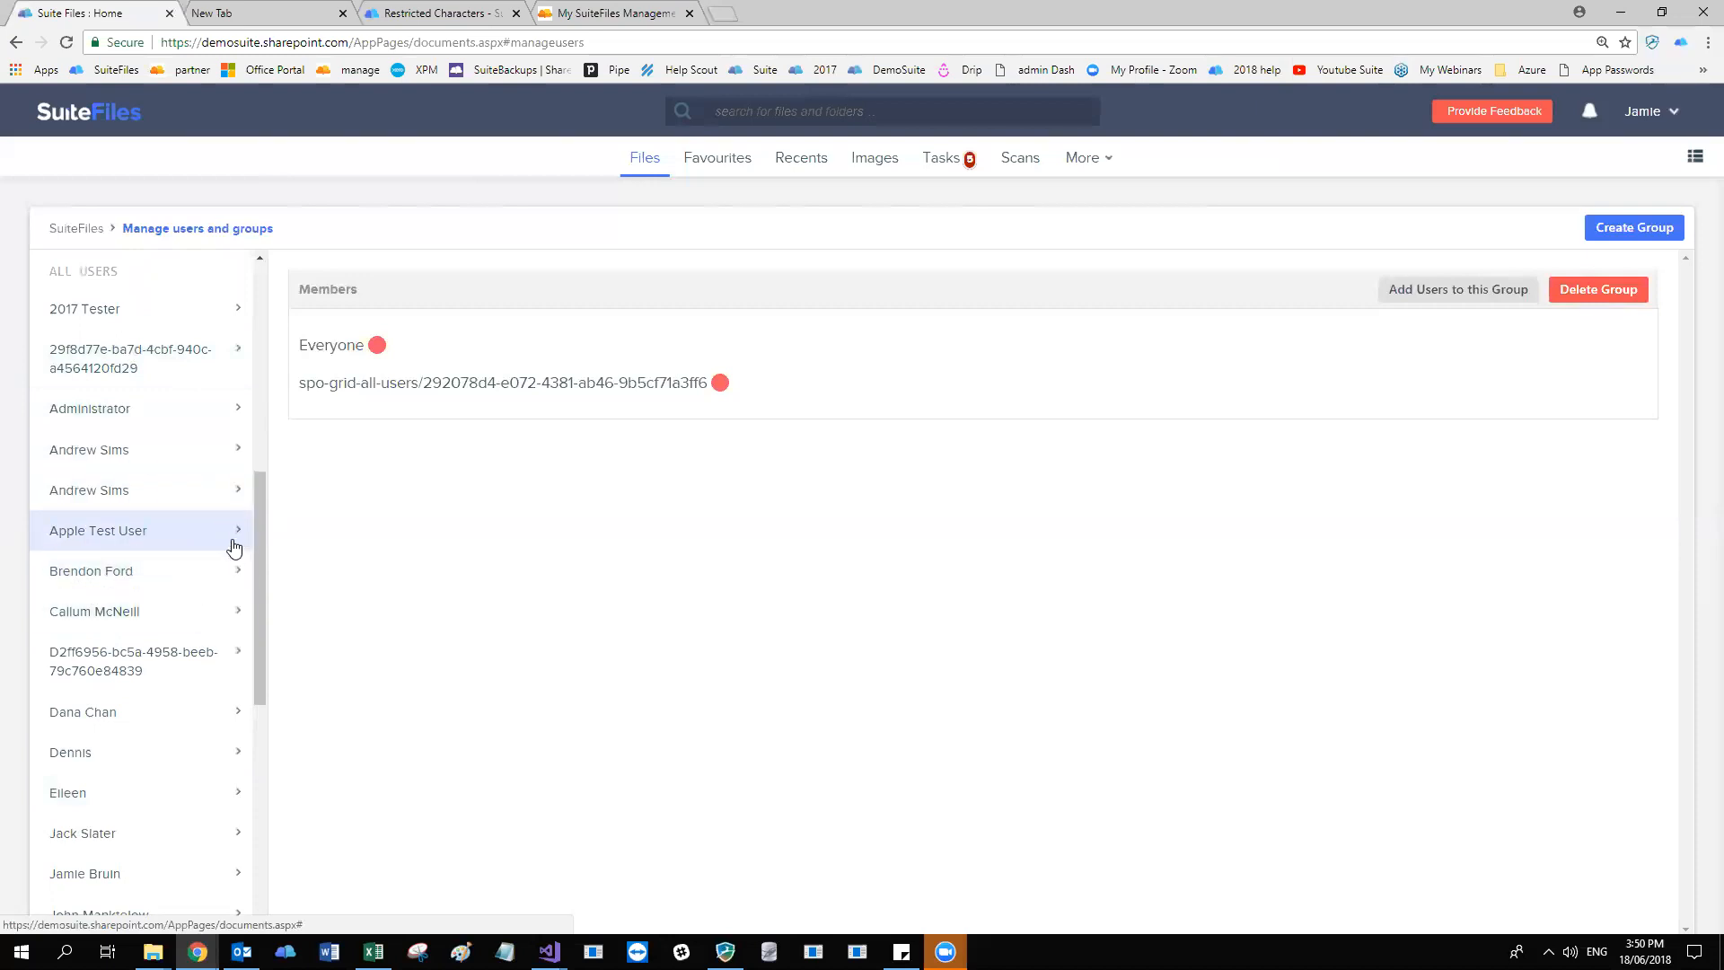
Open the user details of the first All Users entry beginning with C and review the permissions.
left_click(142, 611)
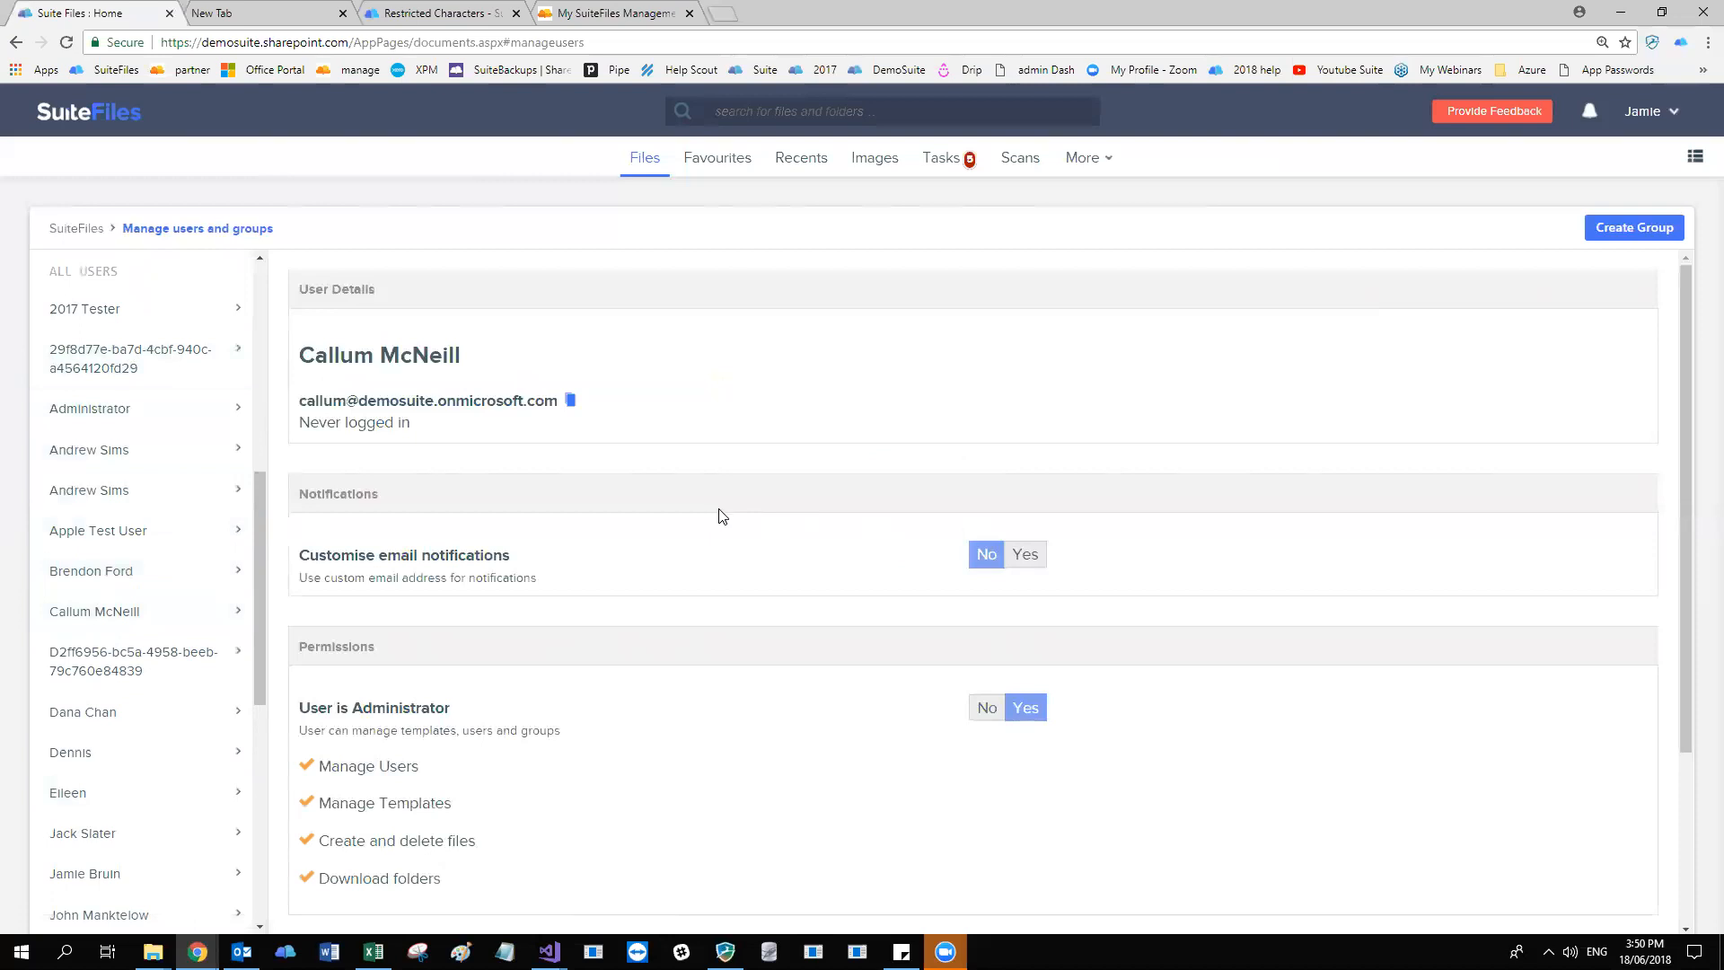
scroll(628, 557, "down", 1)
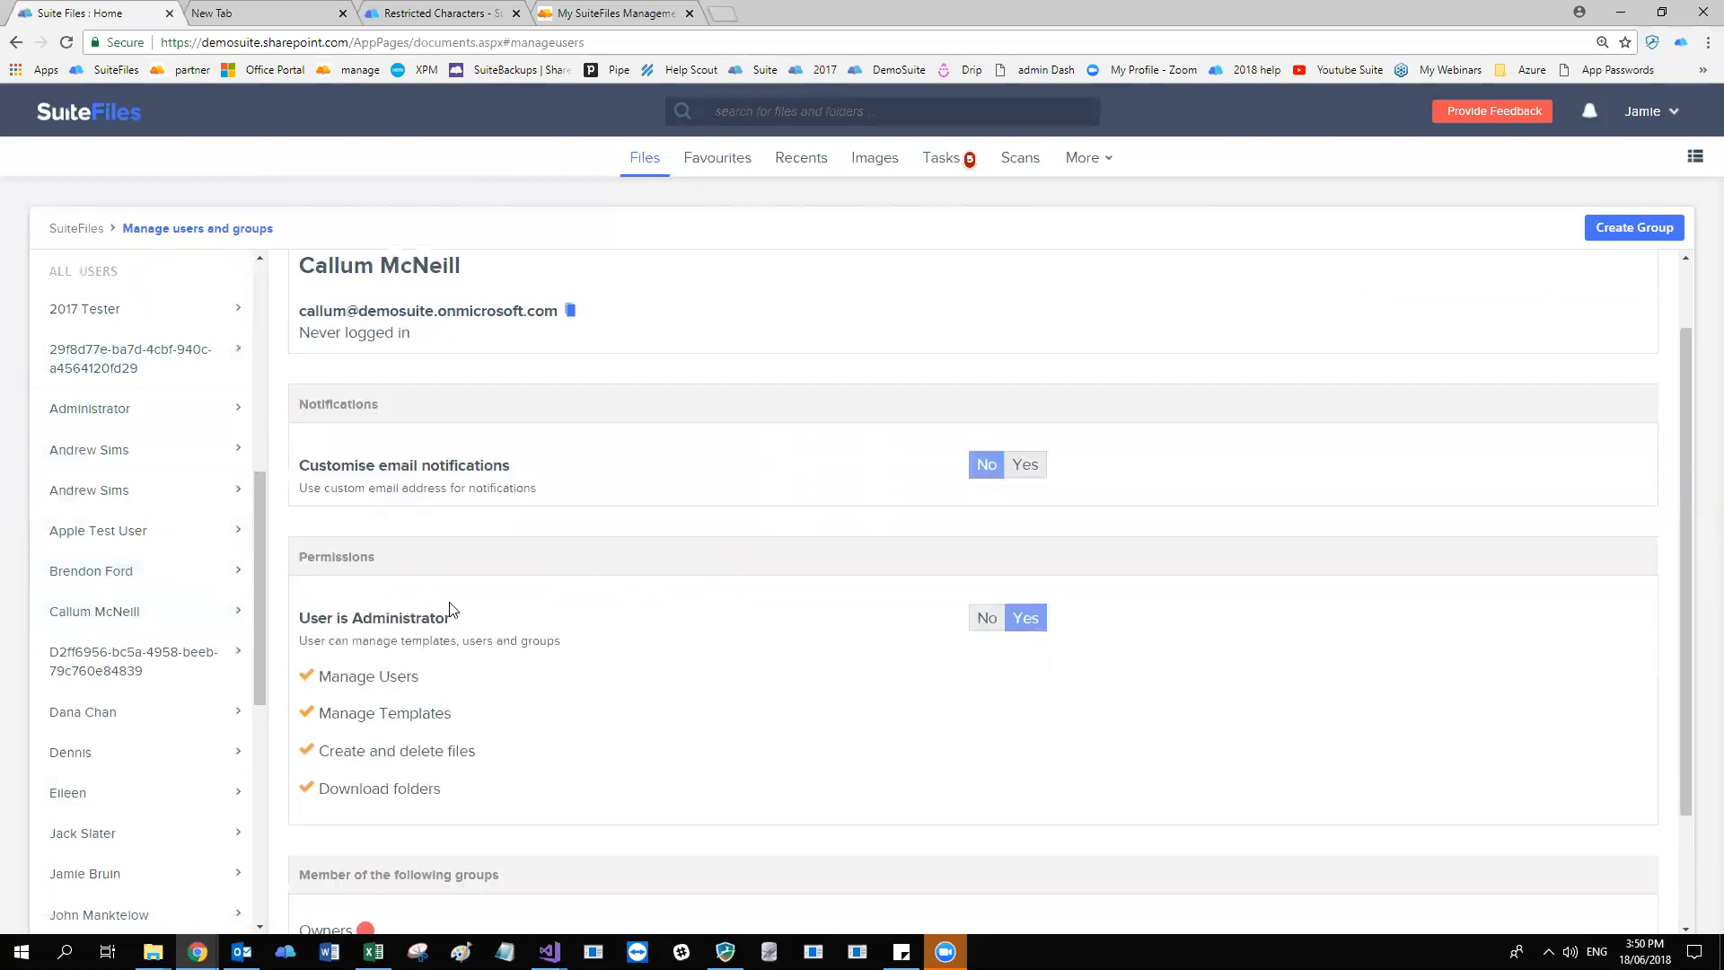
For the first All Users entry beginning with J, set managing templates and downloading folders to No.
left_click(141, 836)
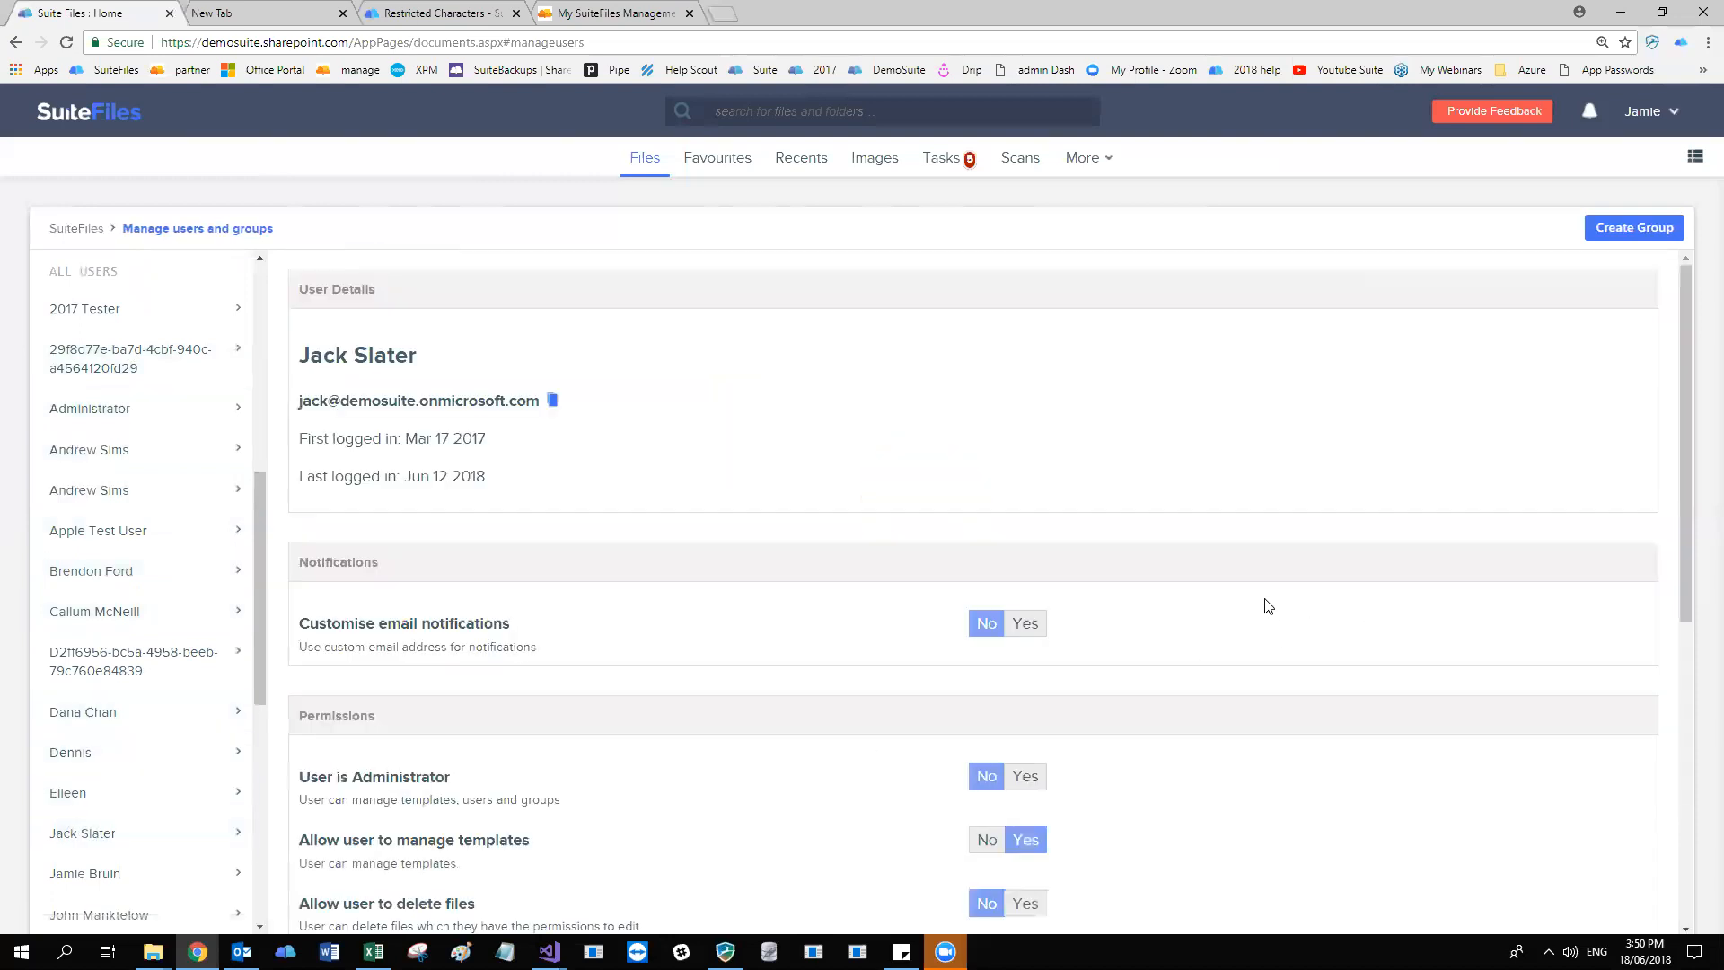
scroll(1268, 607, "down", 1)
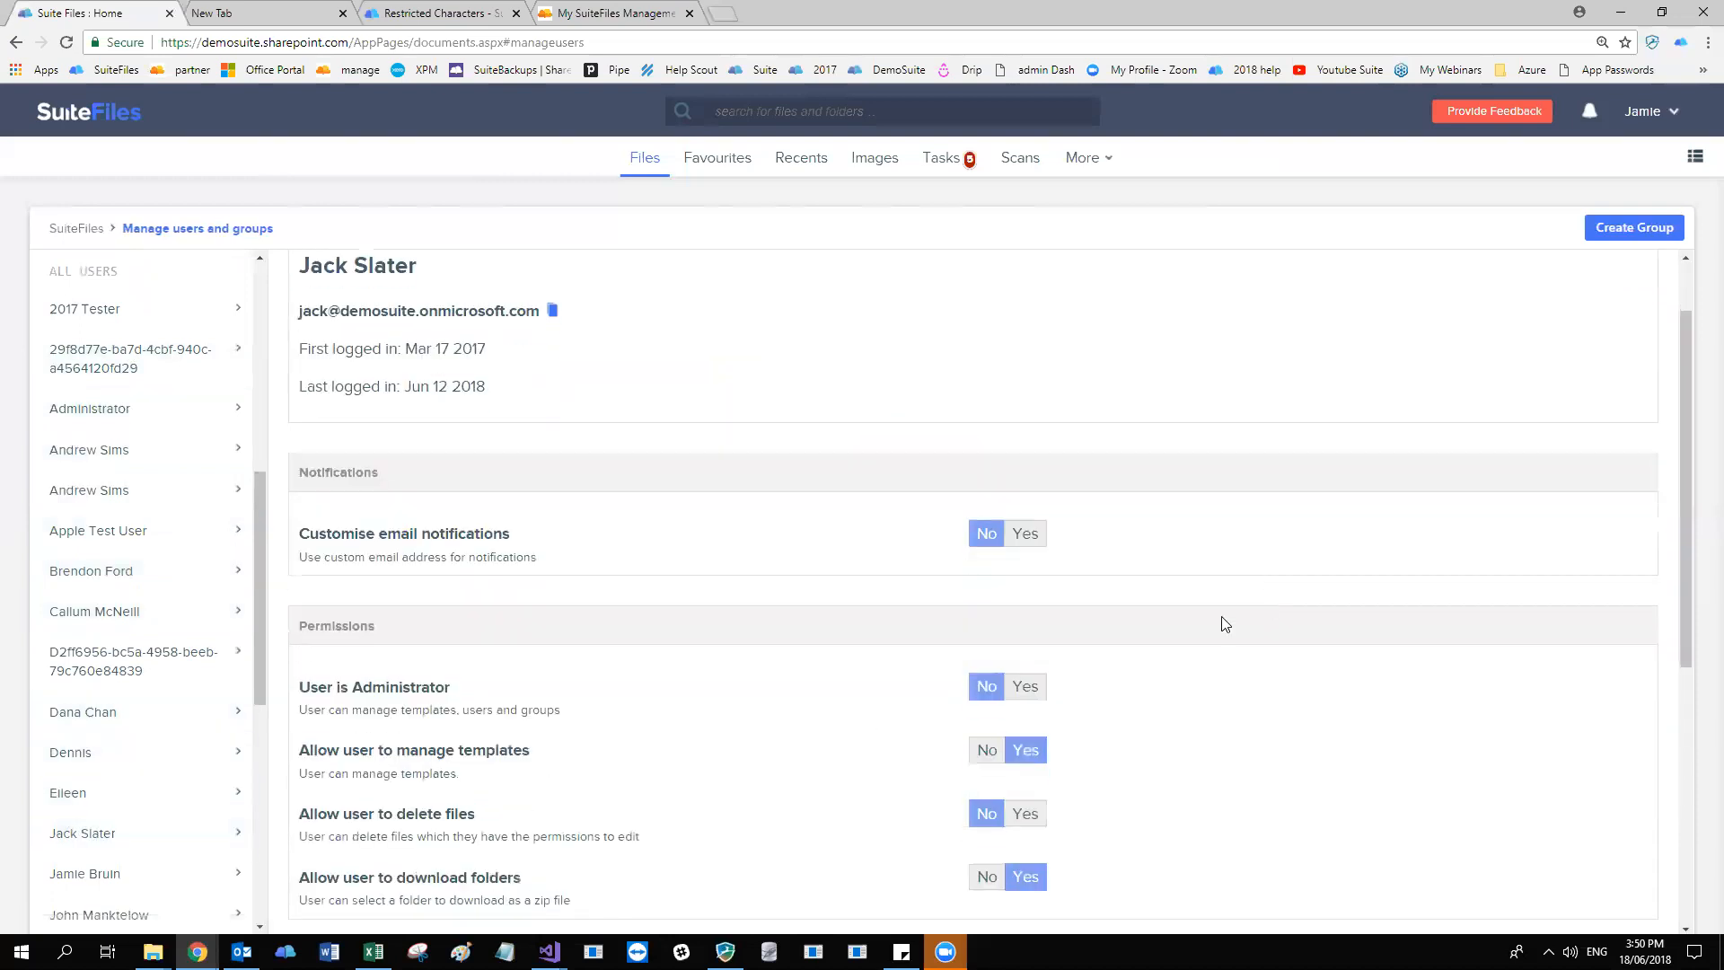
left_click(989, 749)
left_click(994, 884)
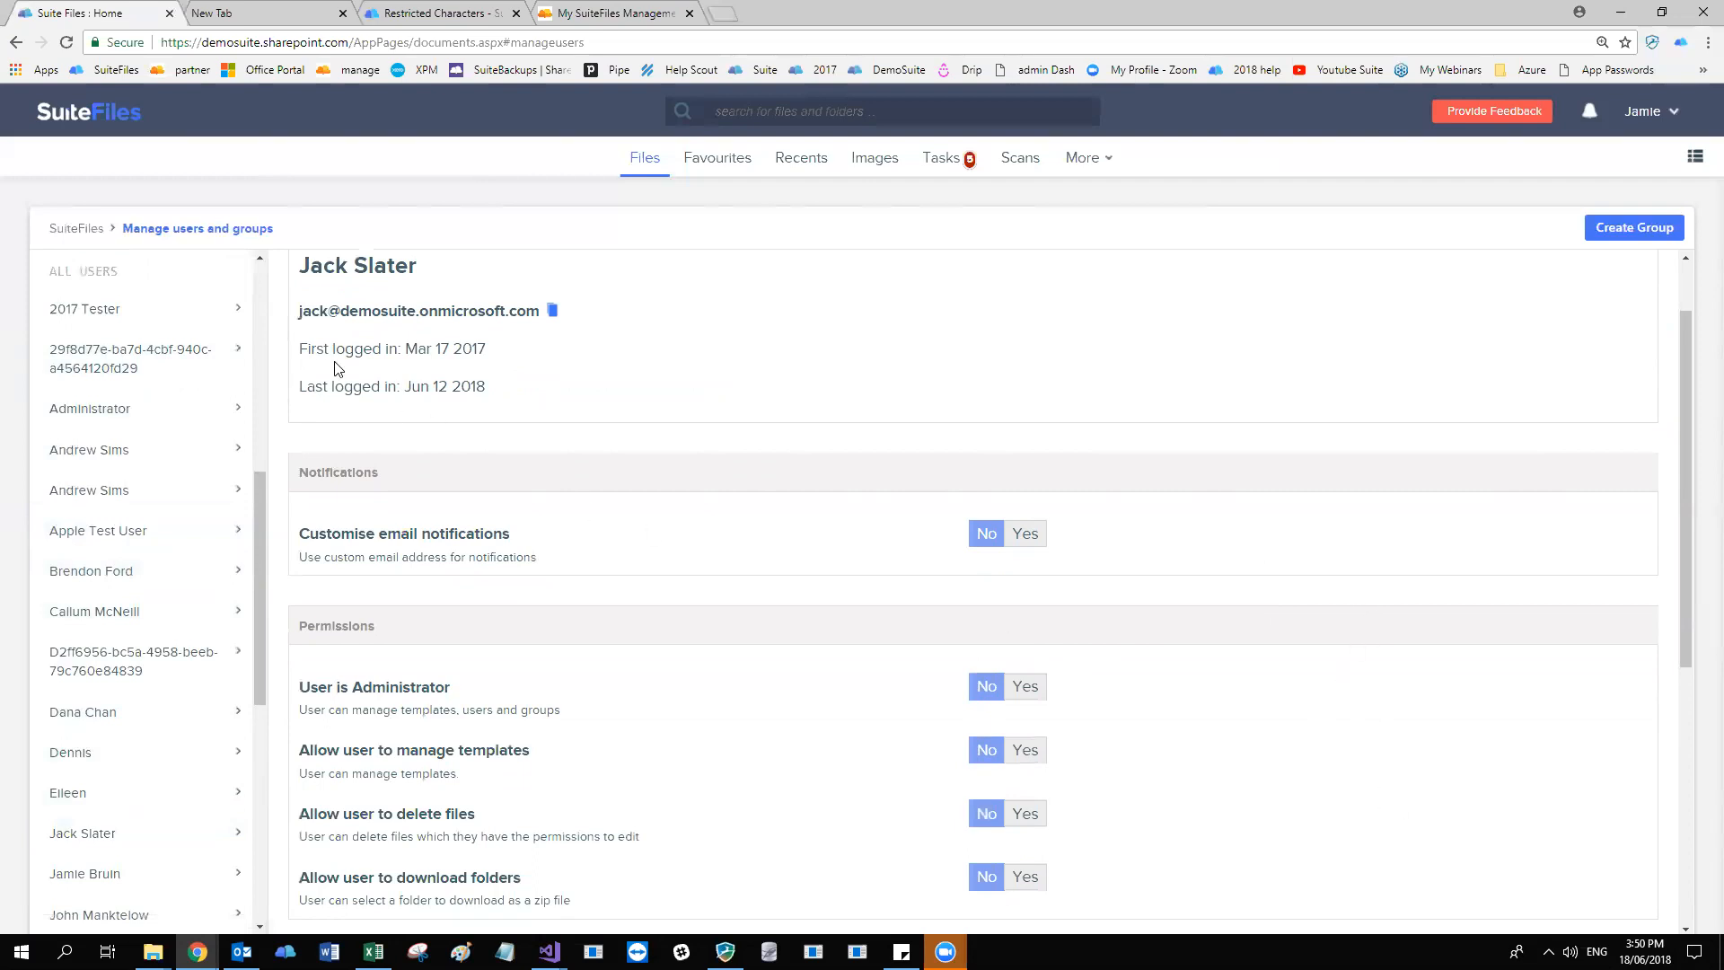
Highlight the user's e-mail address, first login date and last login date in the user details.
left_click_drag(300, 310, 703, 326)
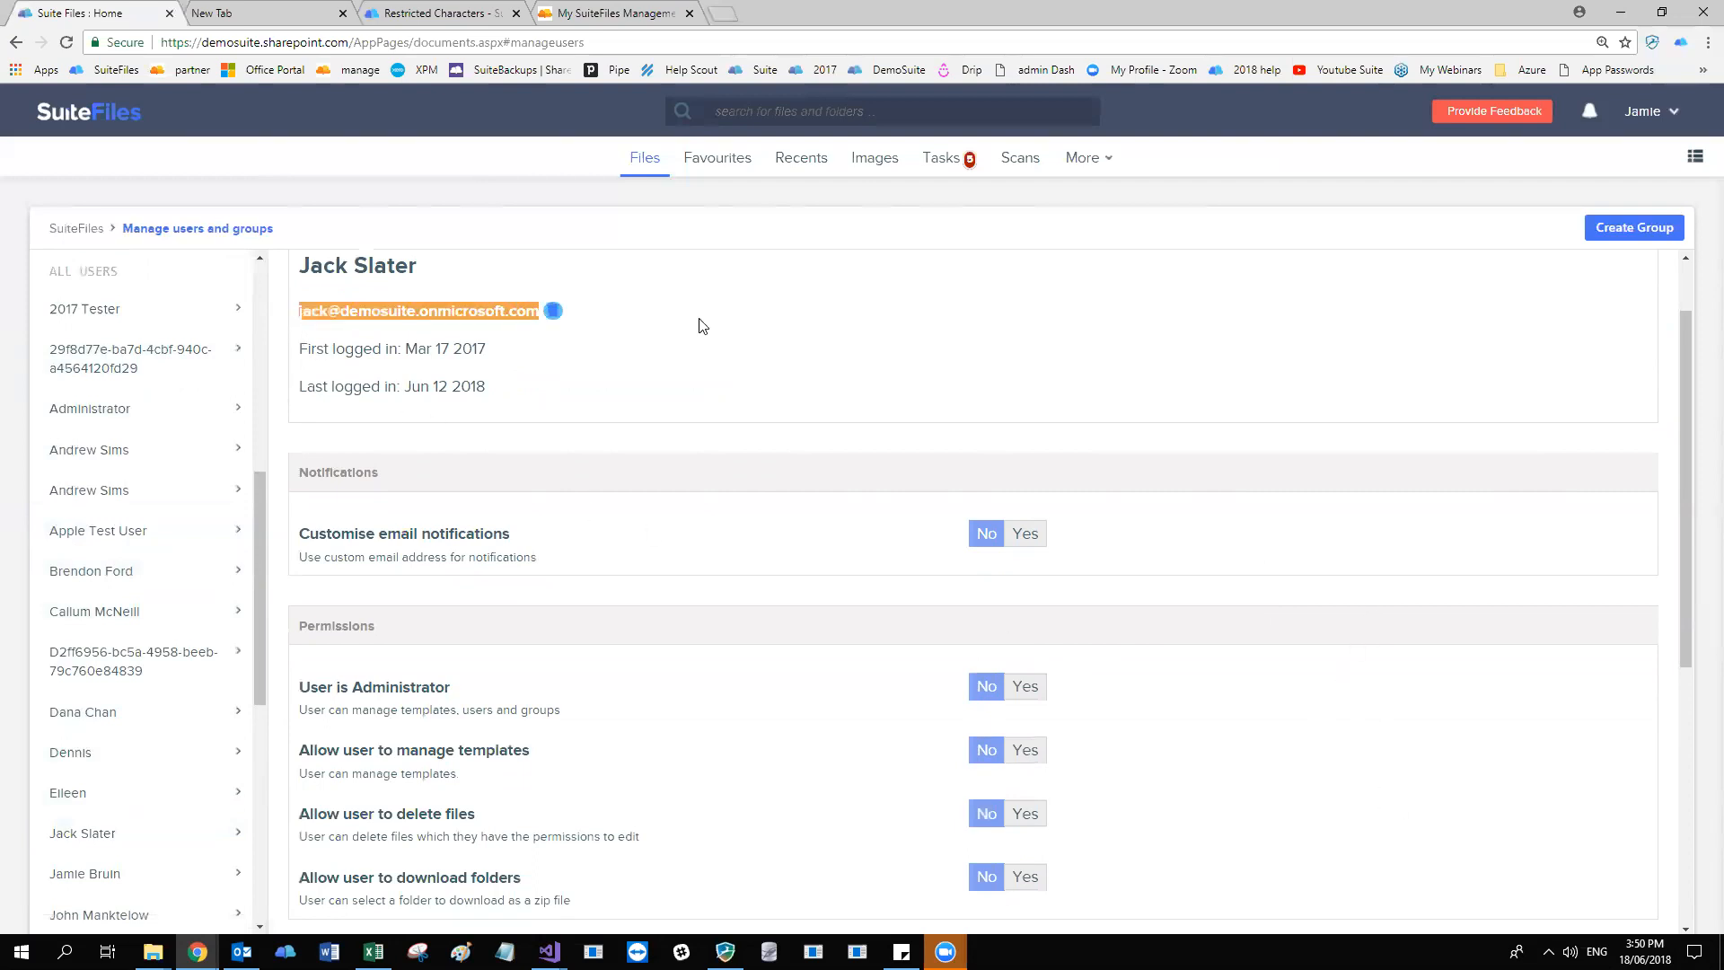
left_click(703, 326)
left_click_drag(307, 350, 505, 356)
left_click(506, 357)
left_click_drag(298, 388, 496, 401)
left_click(496, 401)
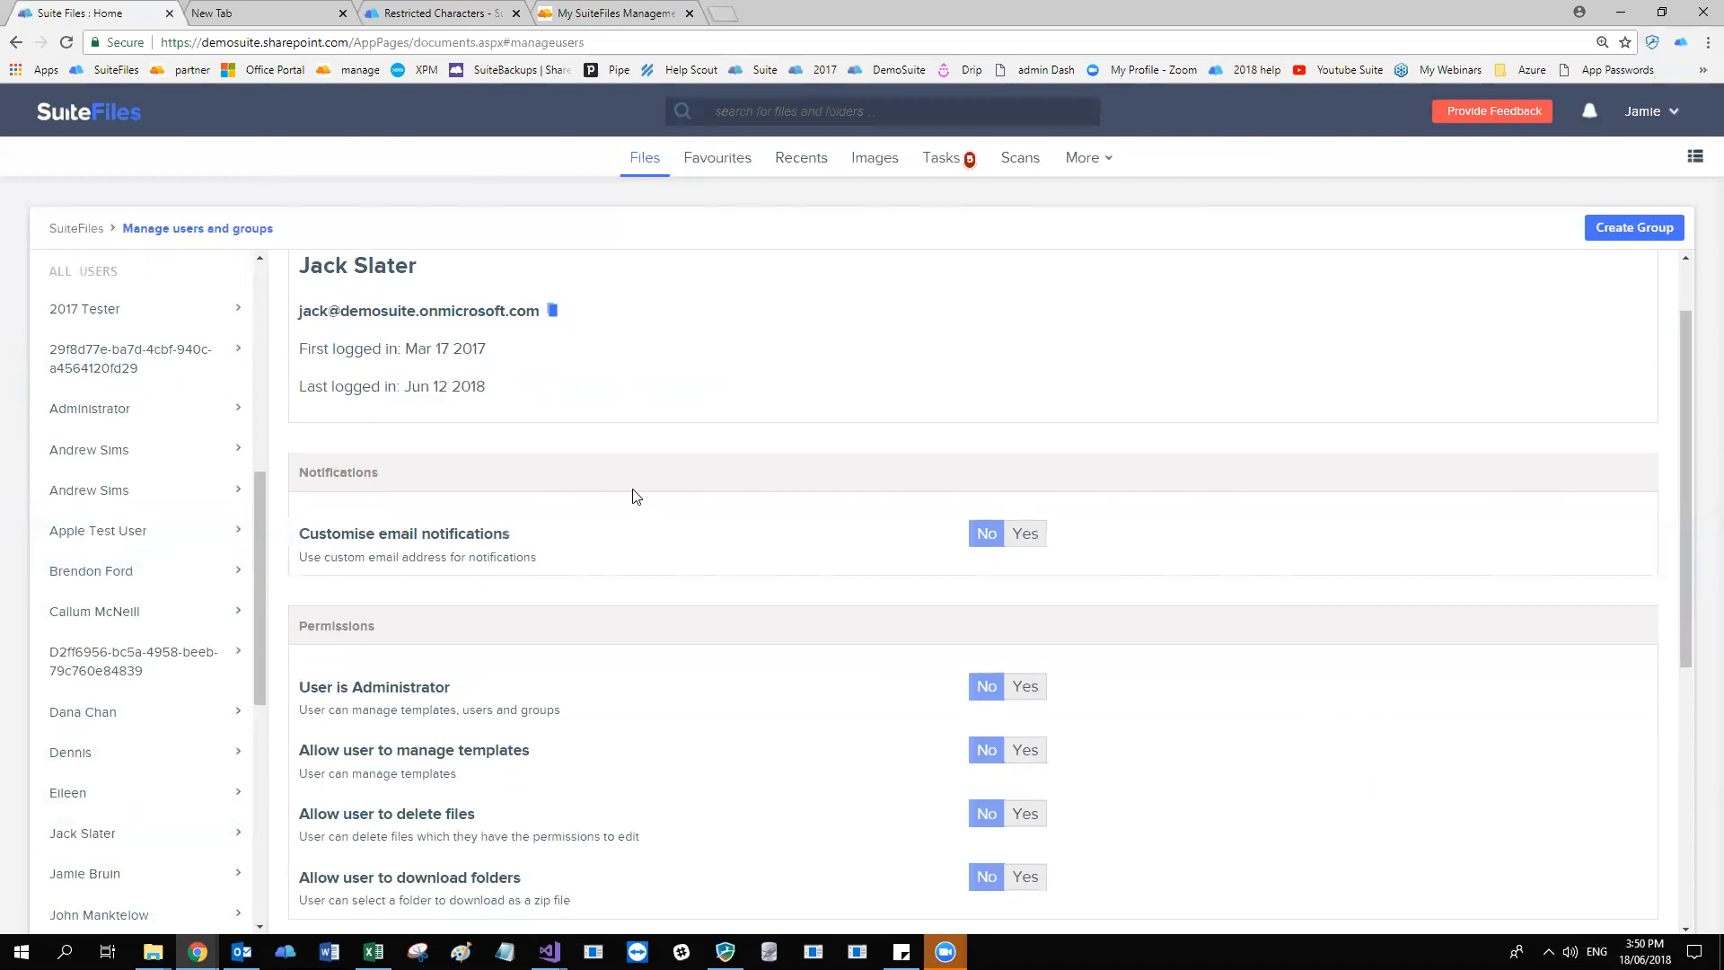
Set Customise email notifications to Yes and save the user's own e-mail address as the notification email.
scroll(644, 491, "down", 2)
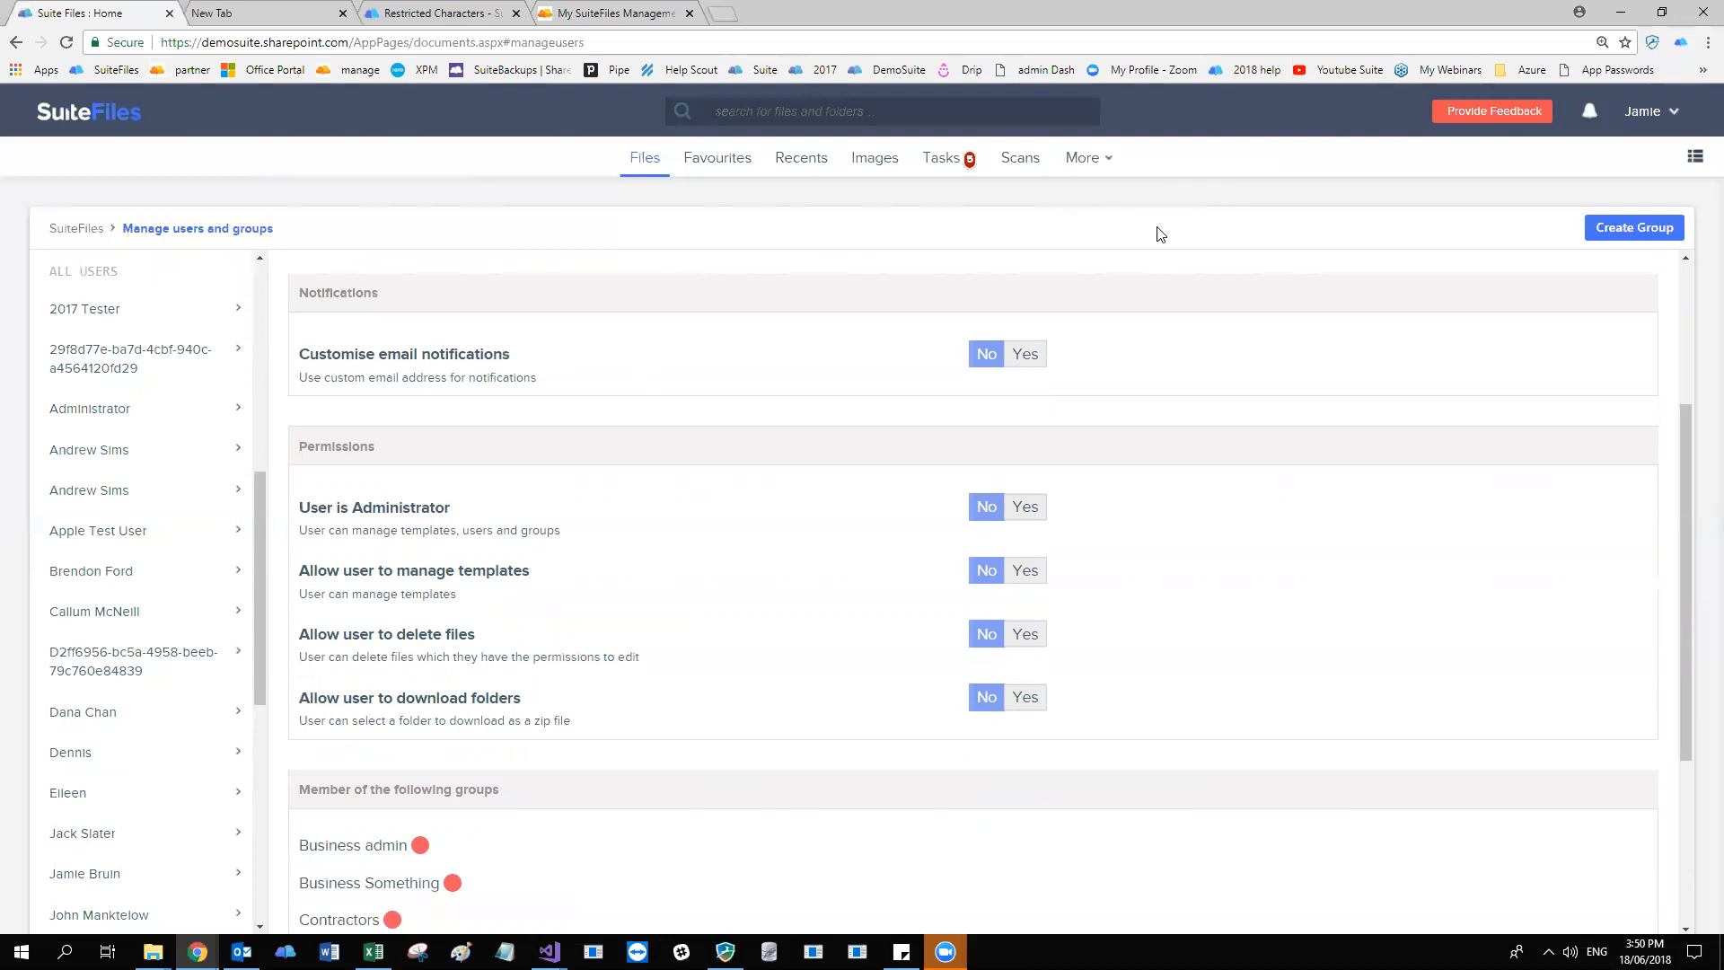
left_click(1019, 357)
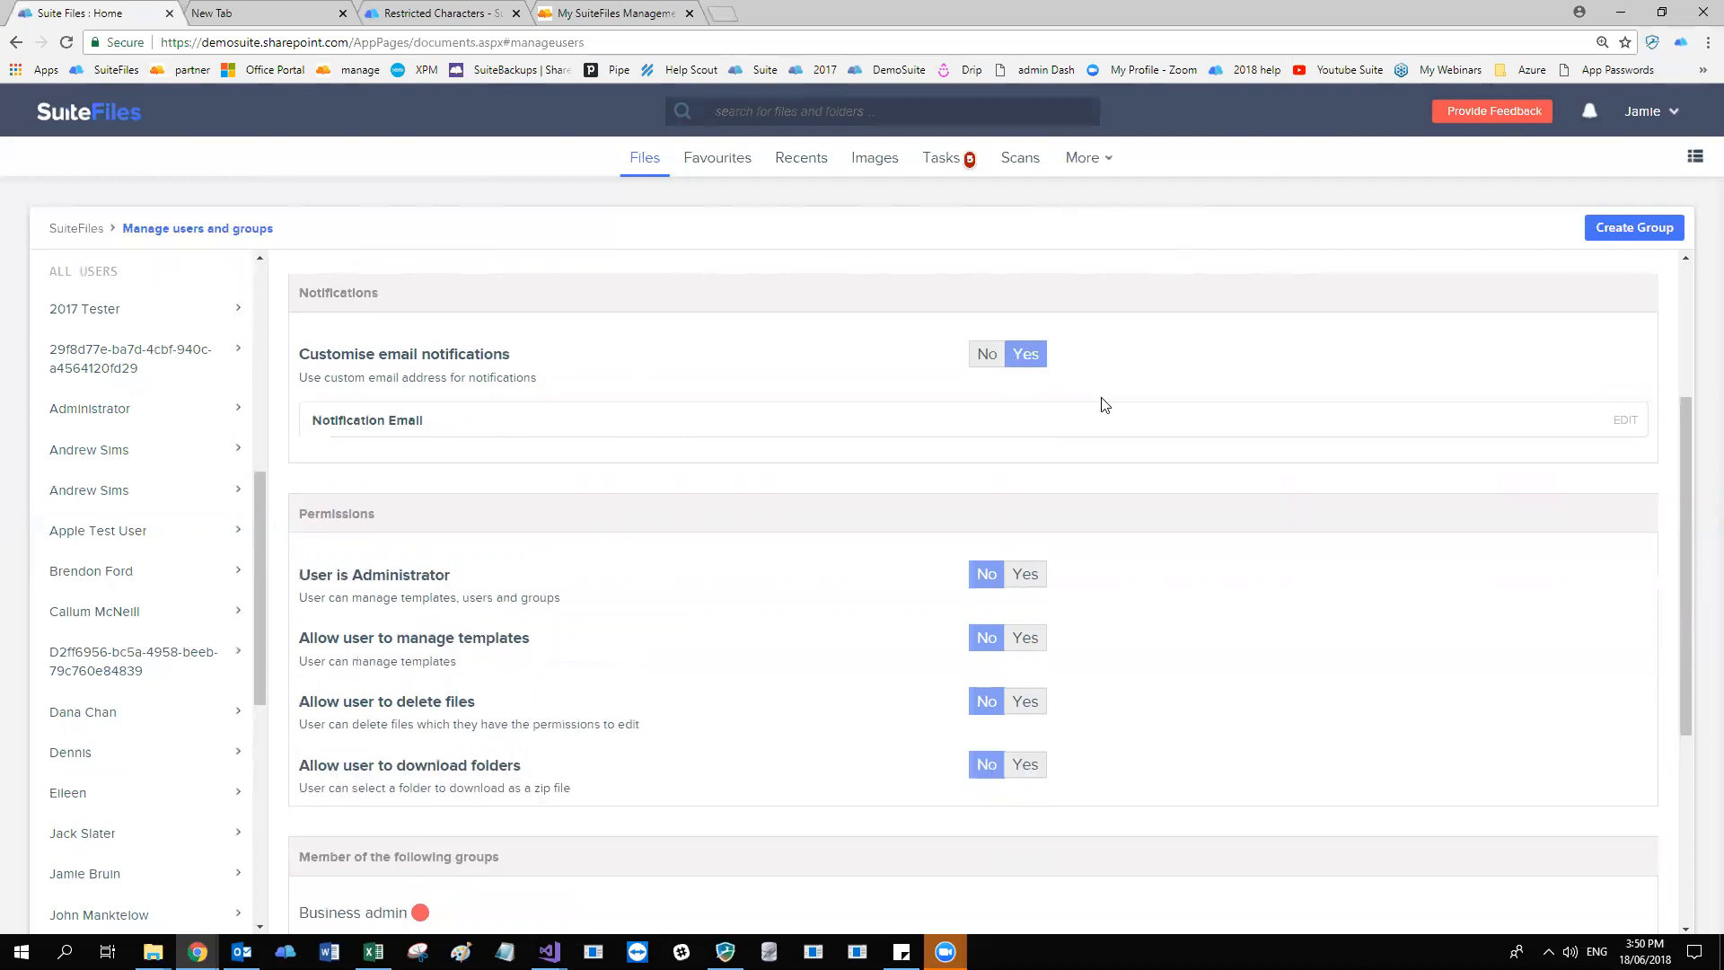
left_click(1625, 422)
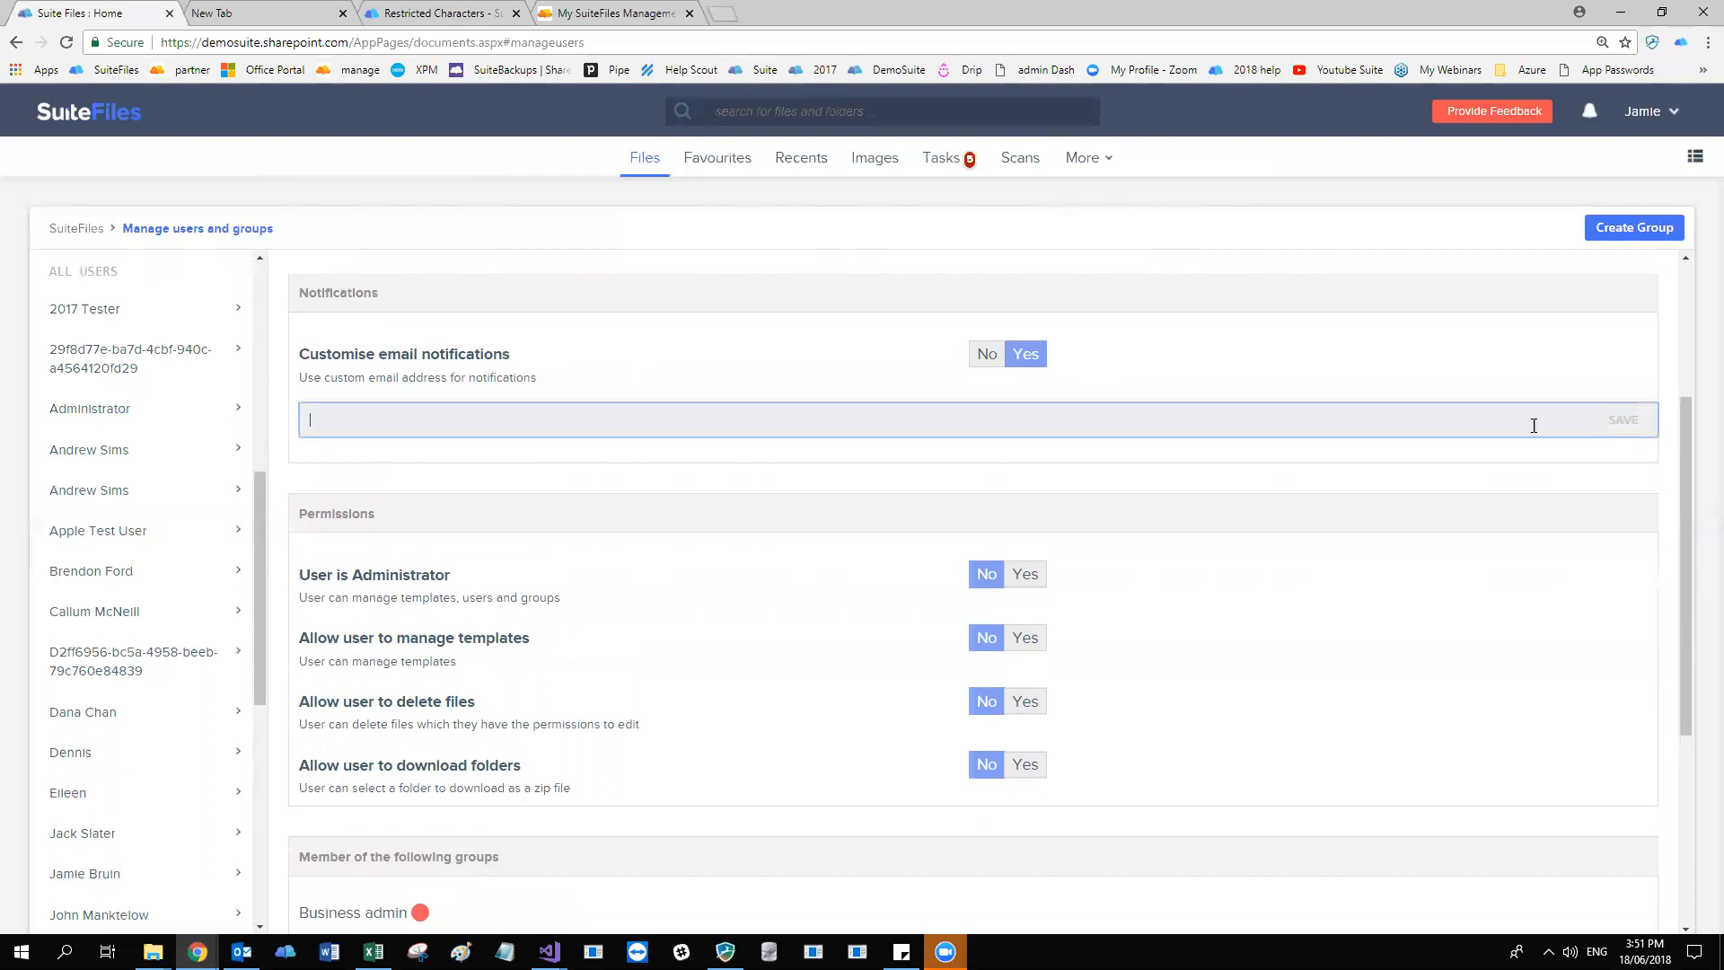
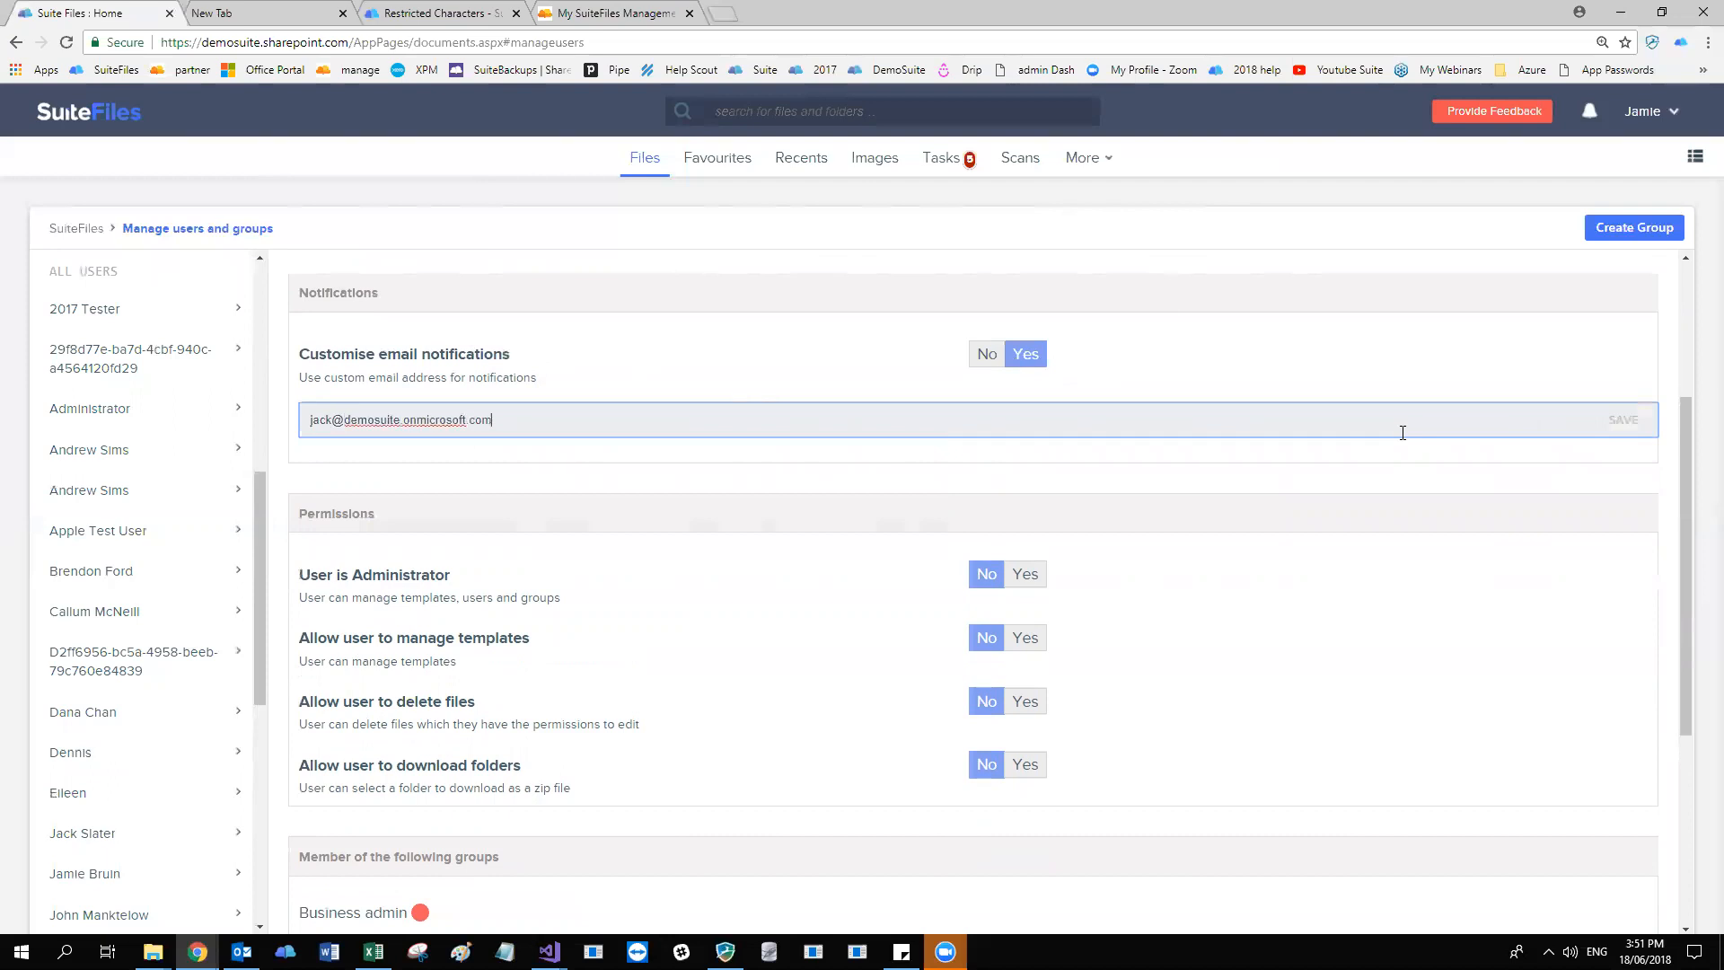
left_click(1621, 422)
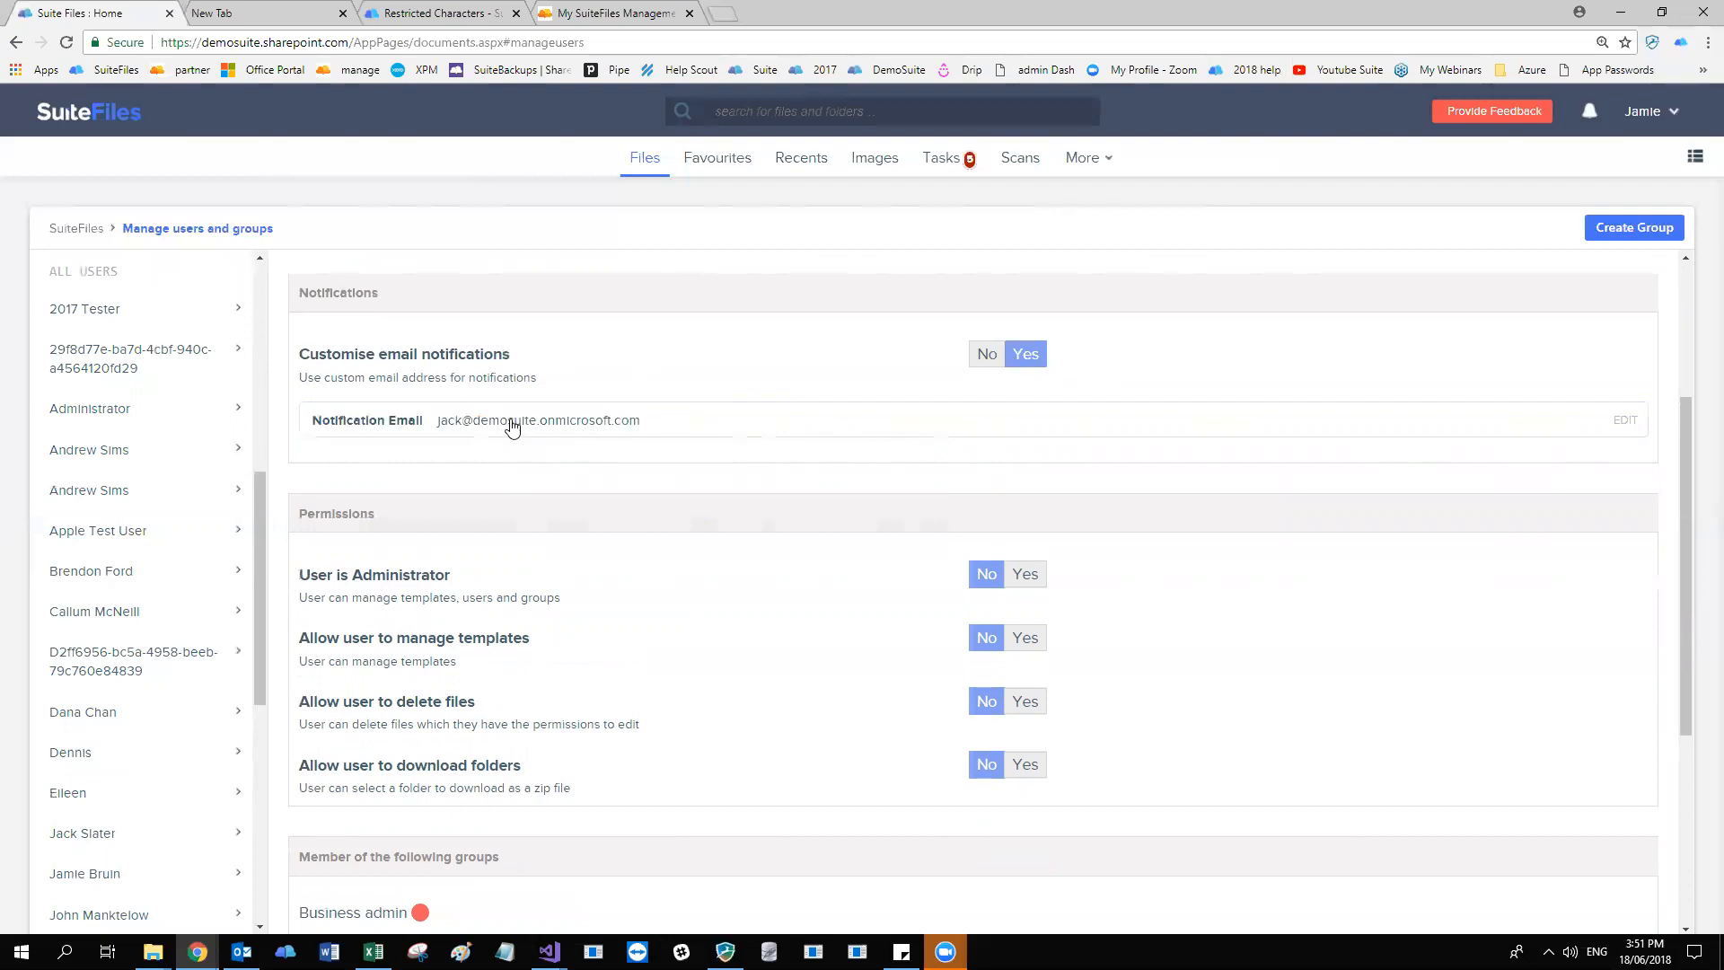
Review the user's details, and set Customise email notifications to No.
scroll(387, 356, "up", 3)
left_click_drag(319, 358, 485, 374)
left_click(742, 767)
scroll(741, 766, "down", 3)
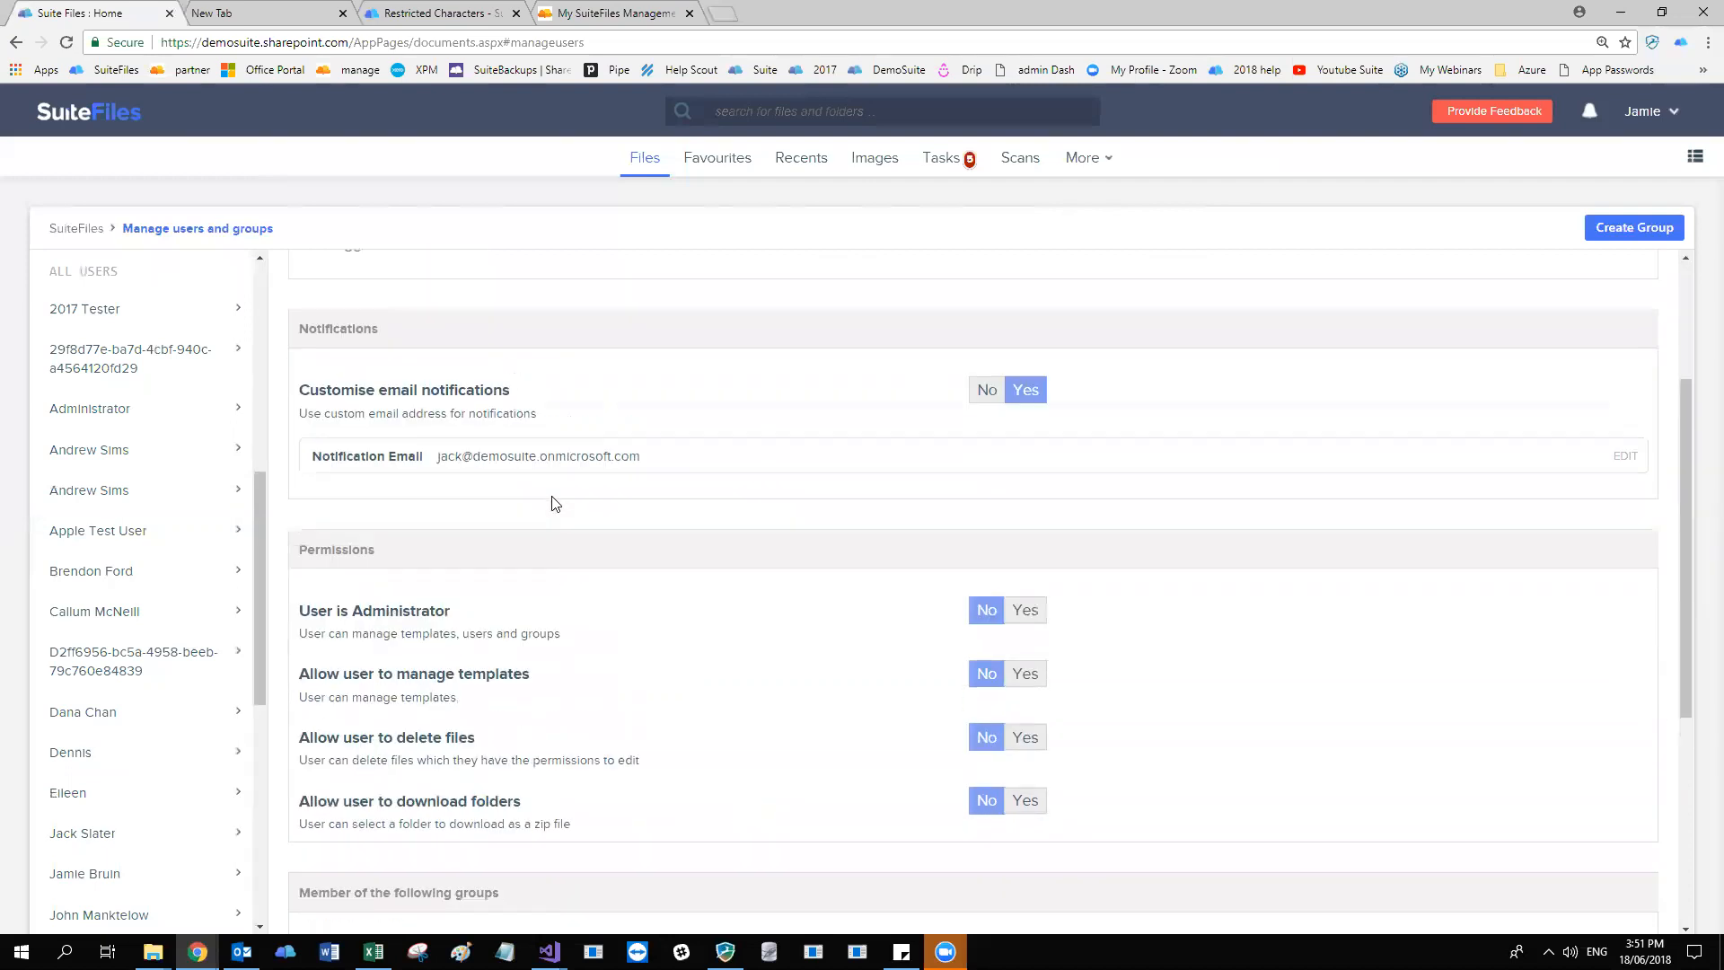
scroll(554, 503, "up", 3)
scroll(981, 581, "down", 3)
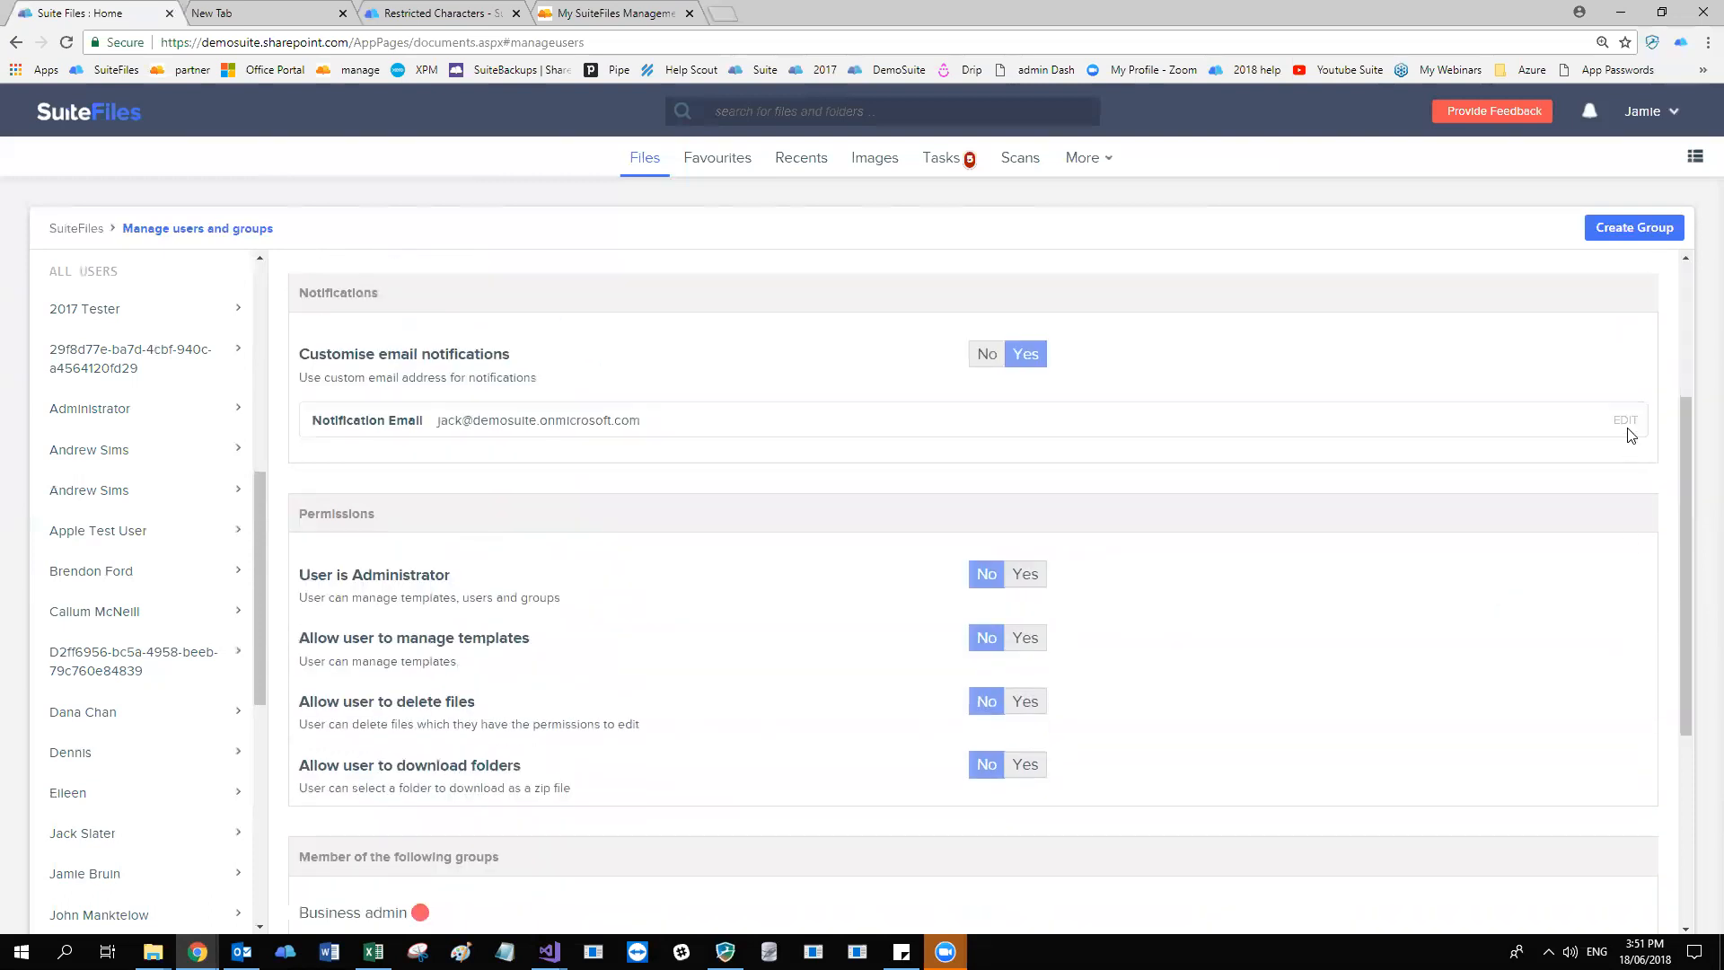
left_click(985, 353)
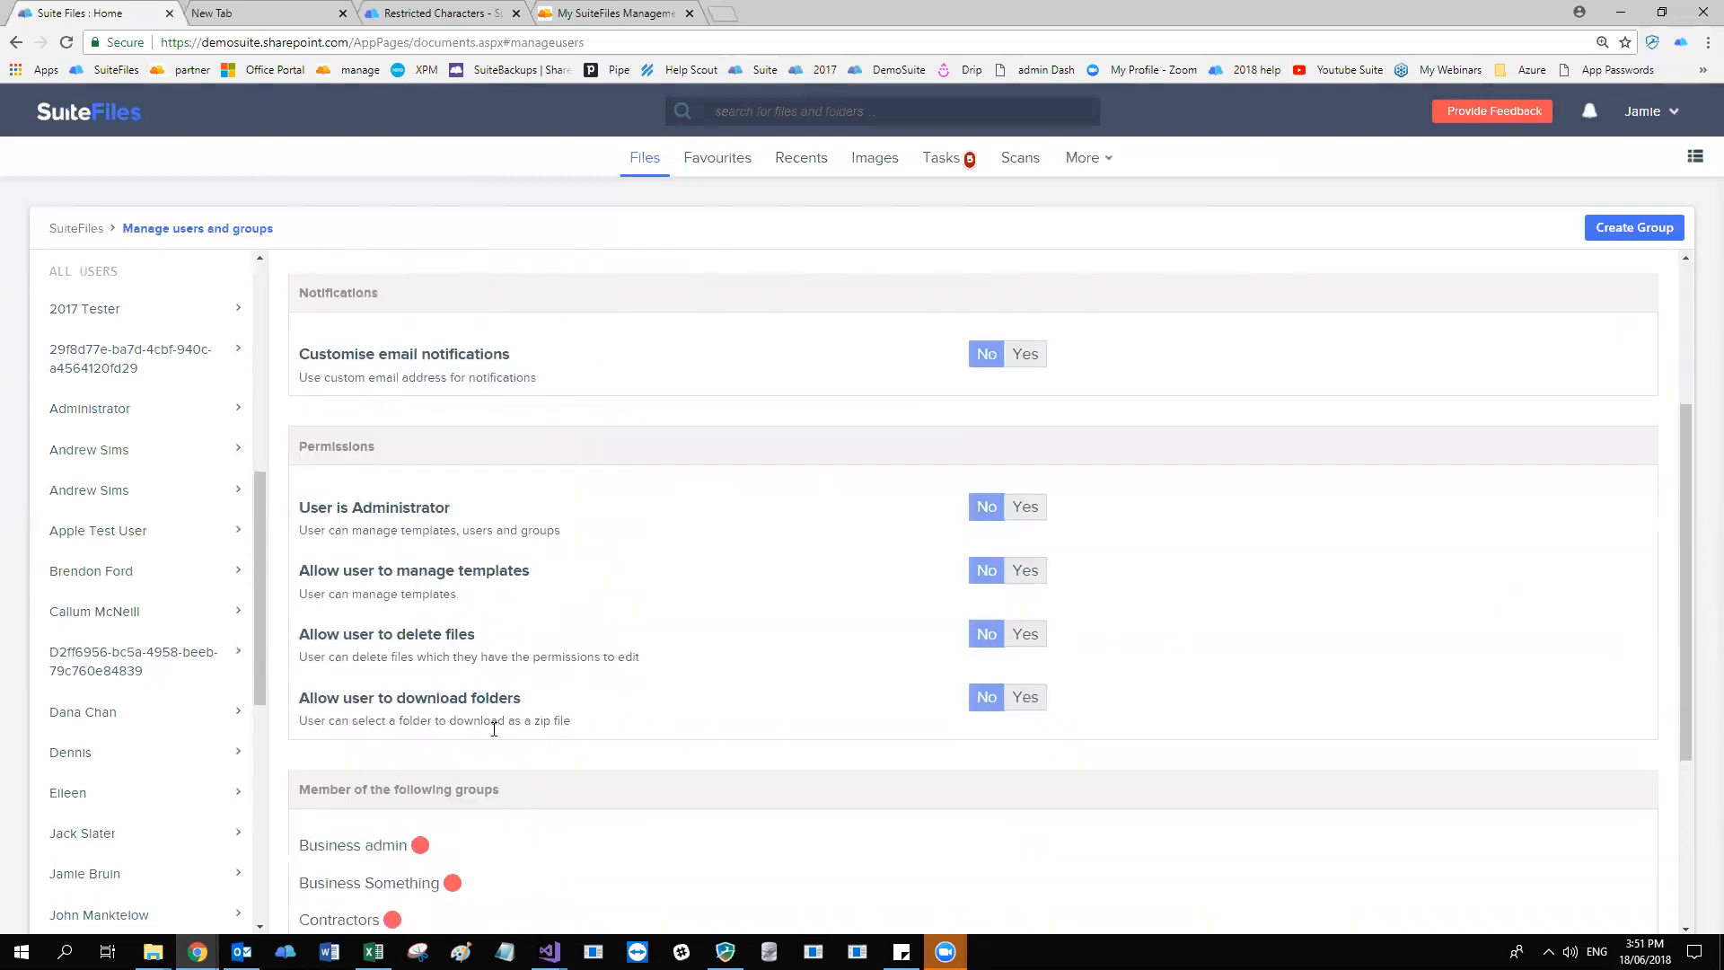
Review the user's permissions and group memberships, and set managing templates and deleting files to Yes.
scroll(375, 548, "down", 1)
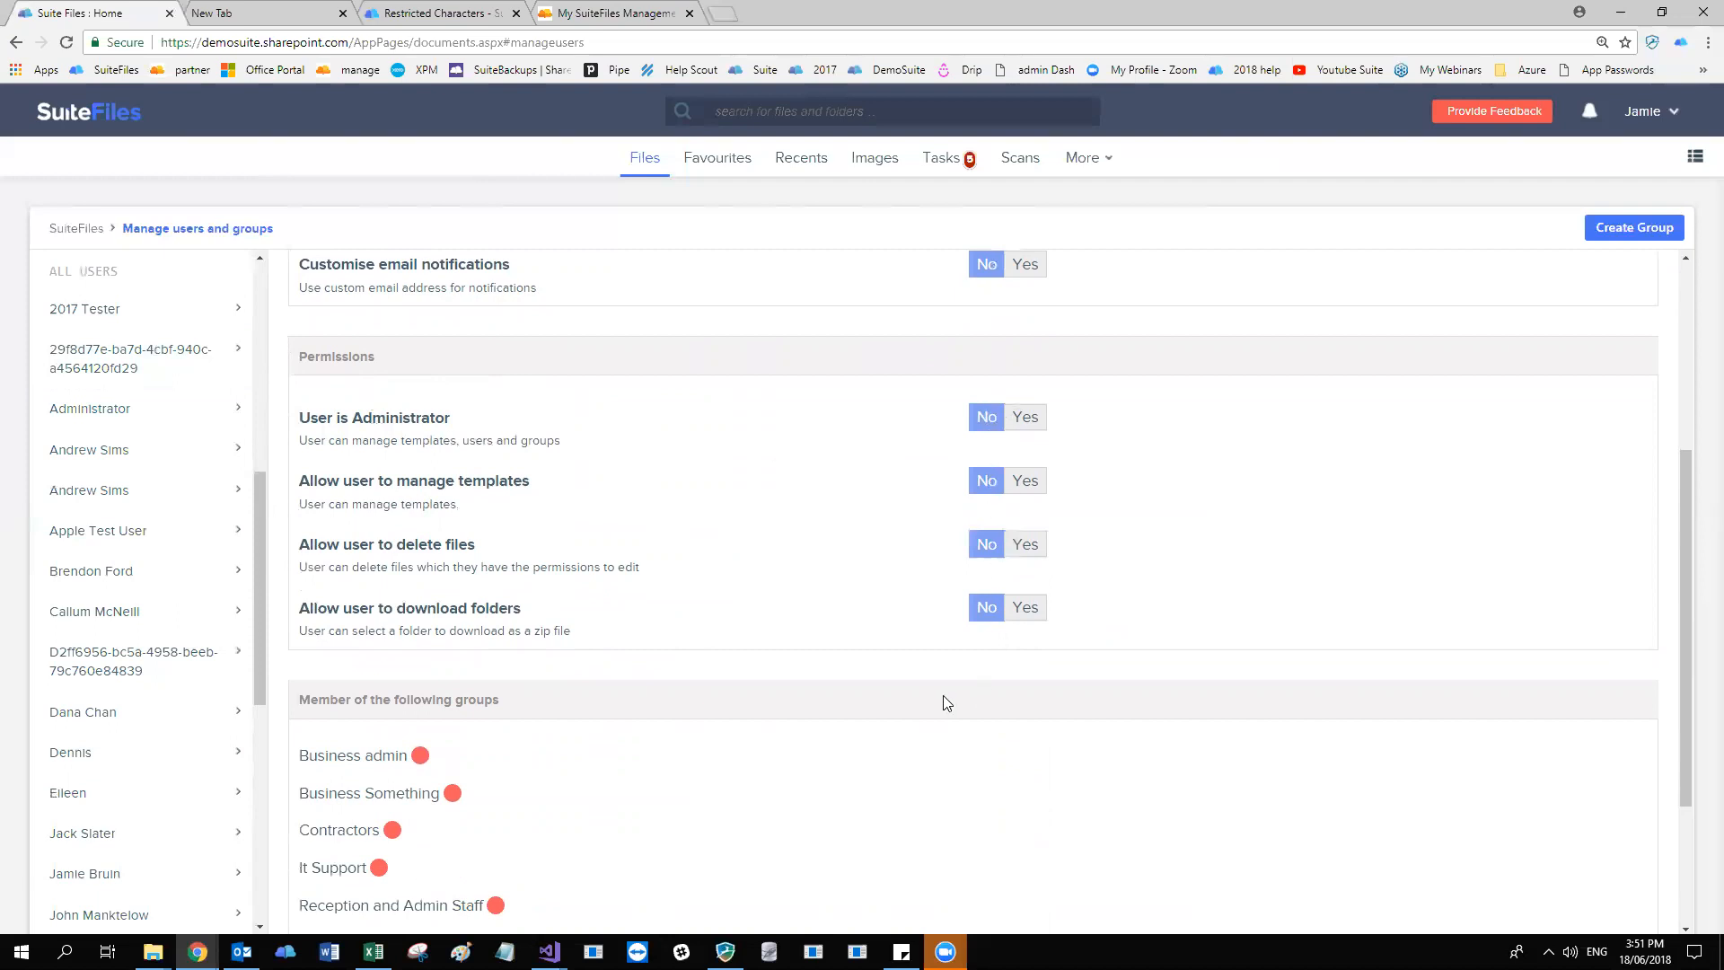
scroll(945, 702, "up", 4)
scroll(565, 476, "down", 3)
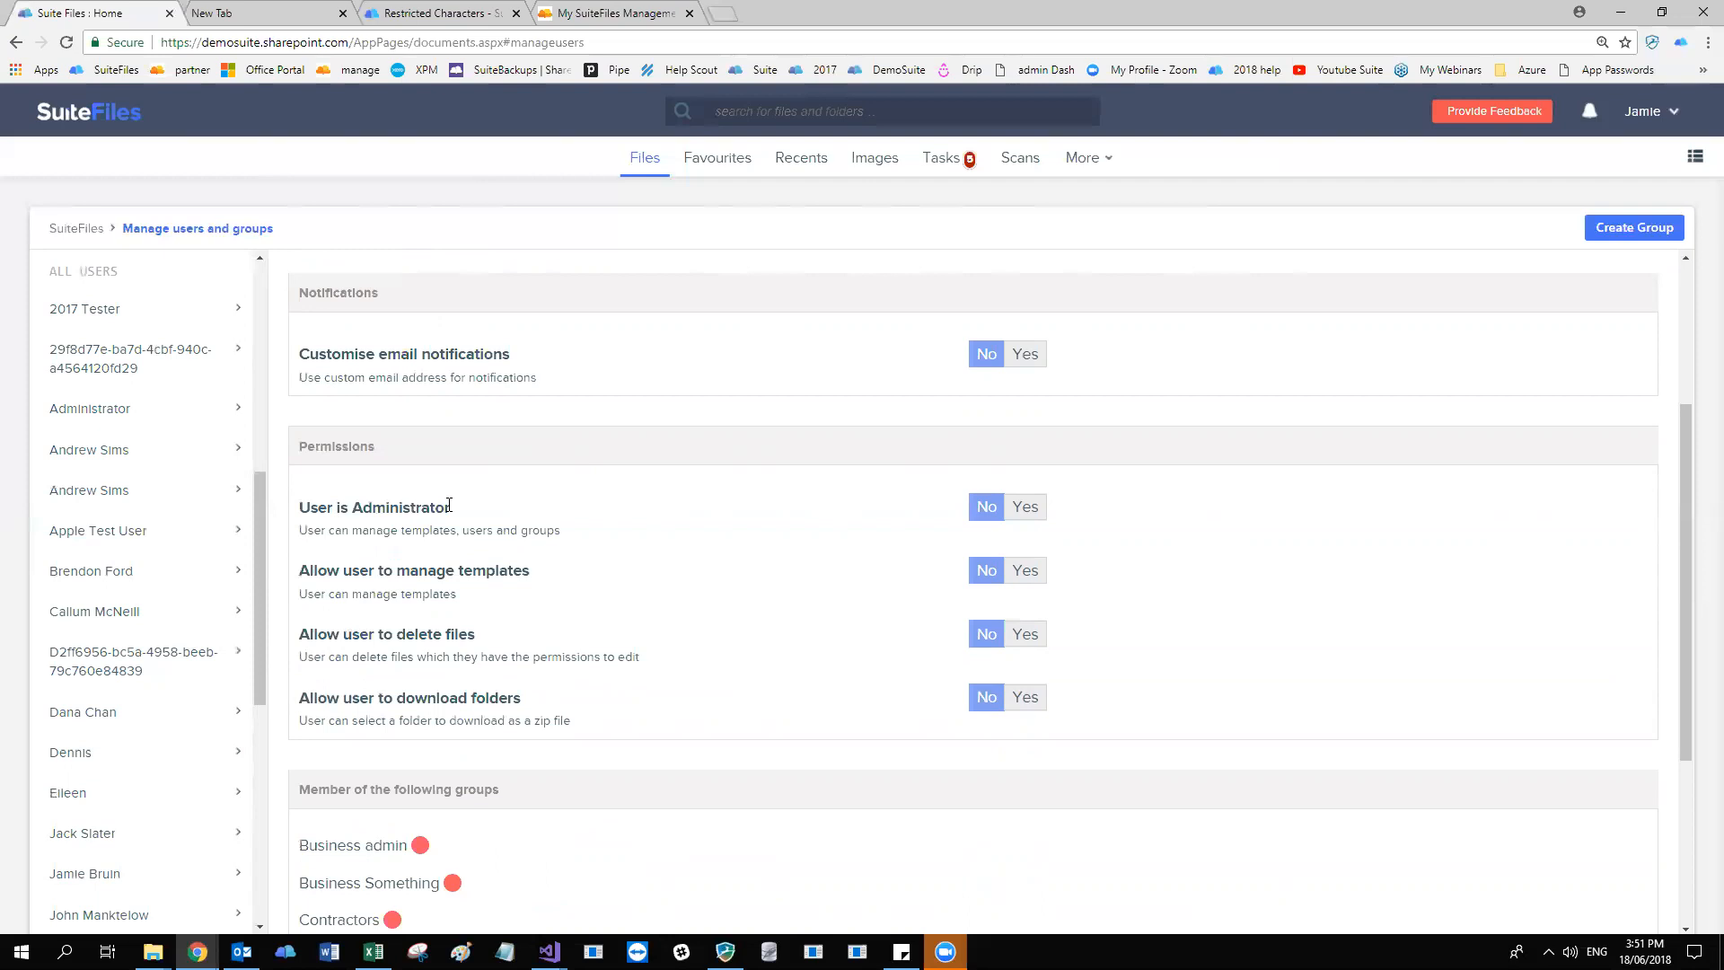
scroll(449, 503, "down", 1)
scroll(435, 498, "up", 3)
scroll(434, 499, "down", 4)
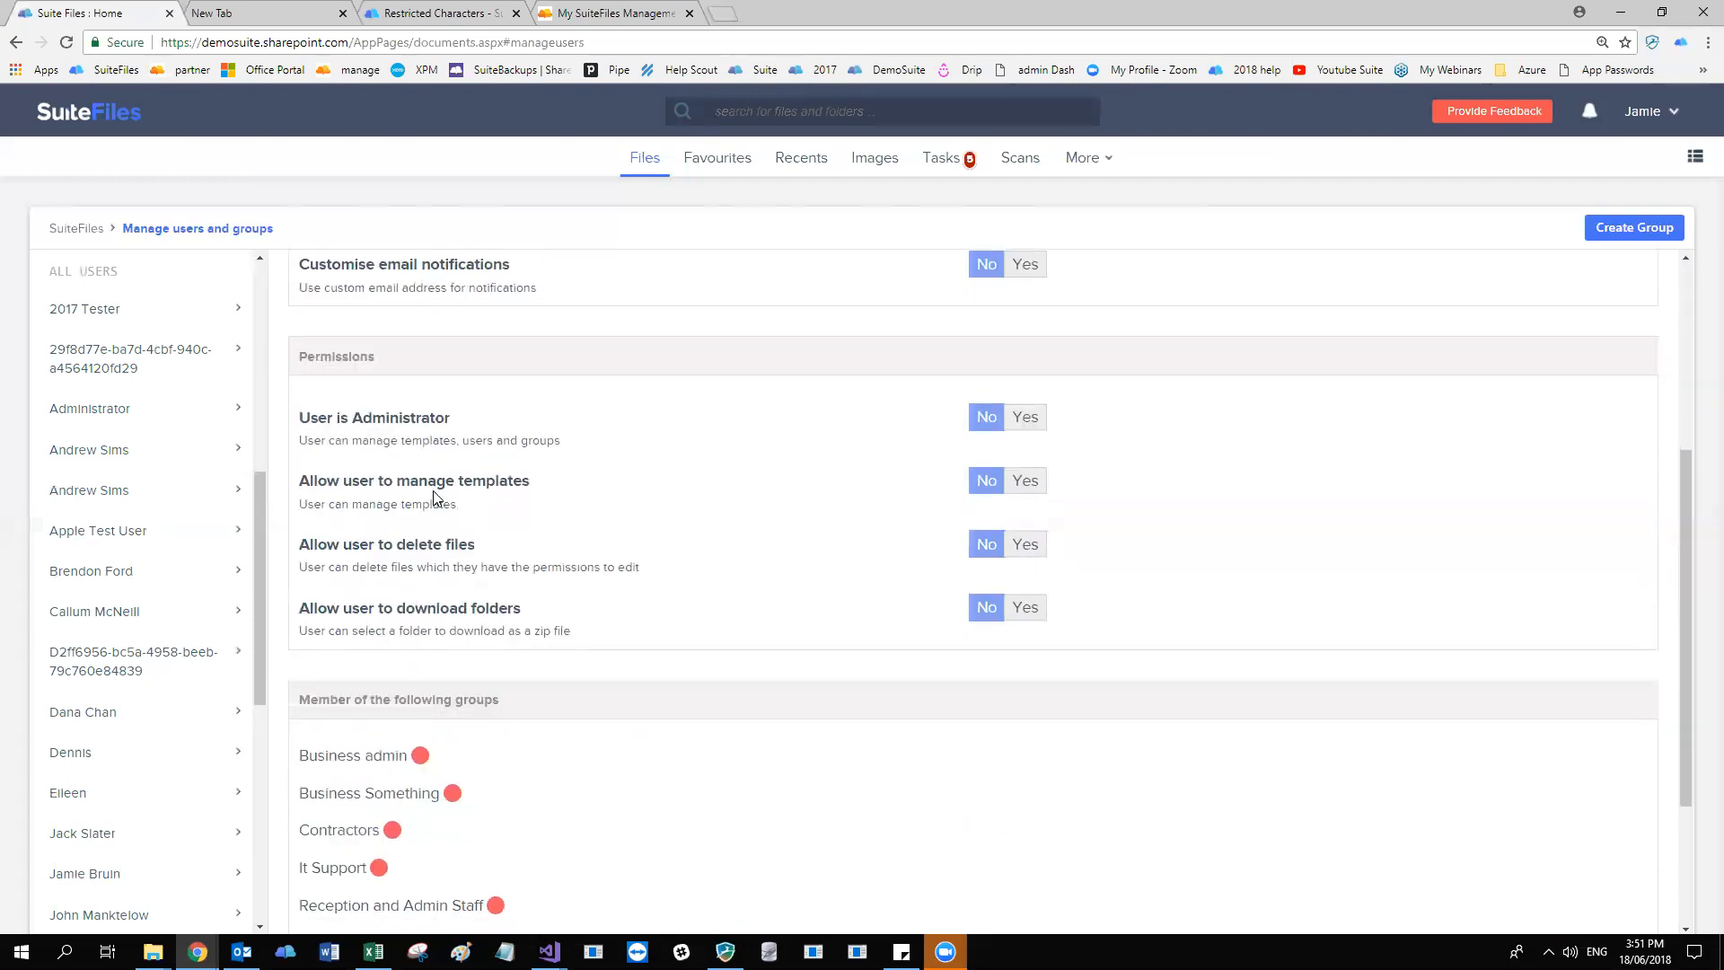
scroll(434, 499, "down", 1)
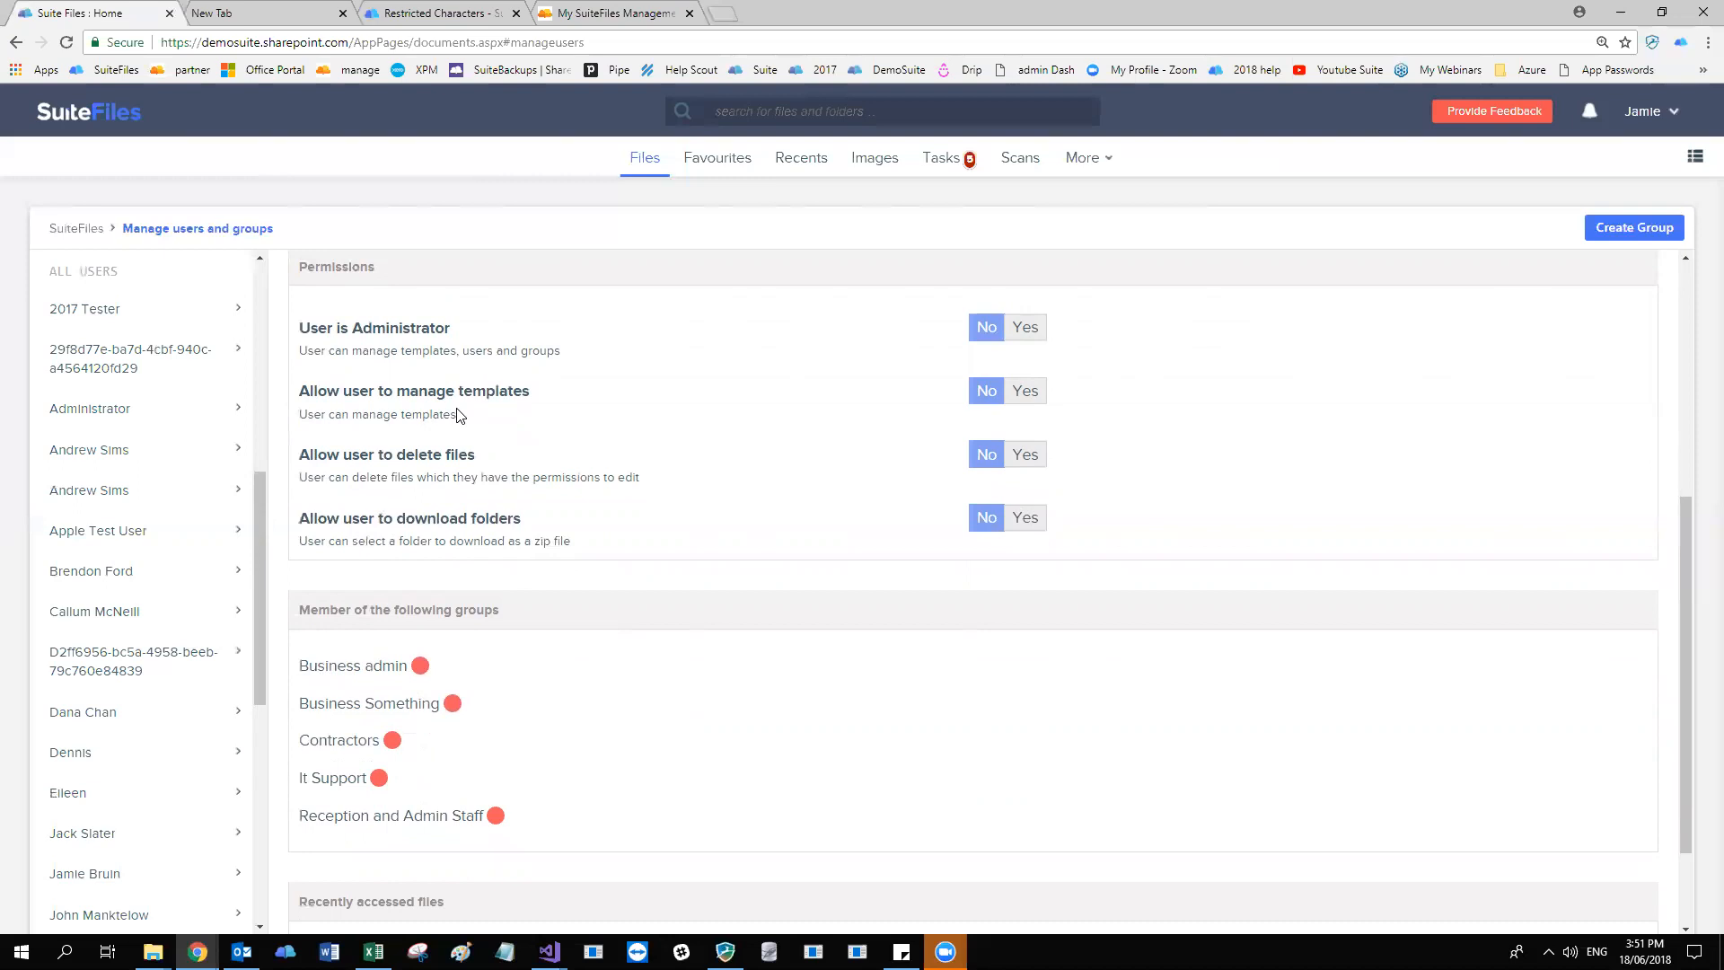
left_click(1026, 394)
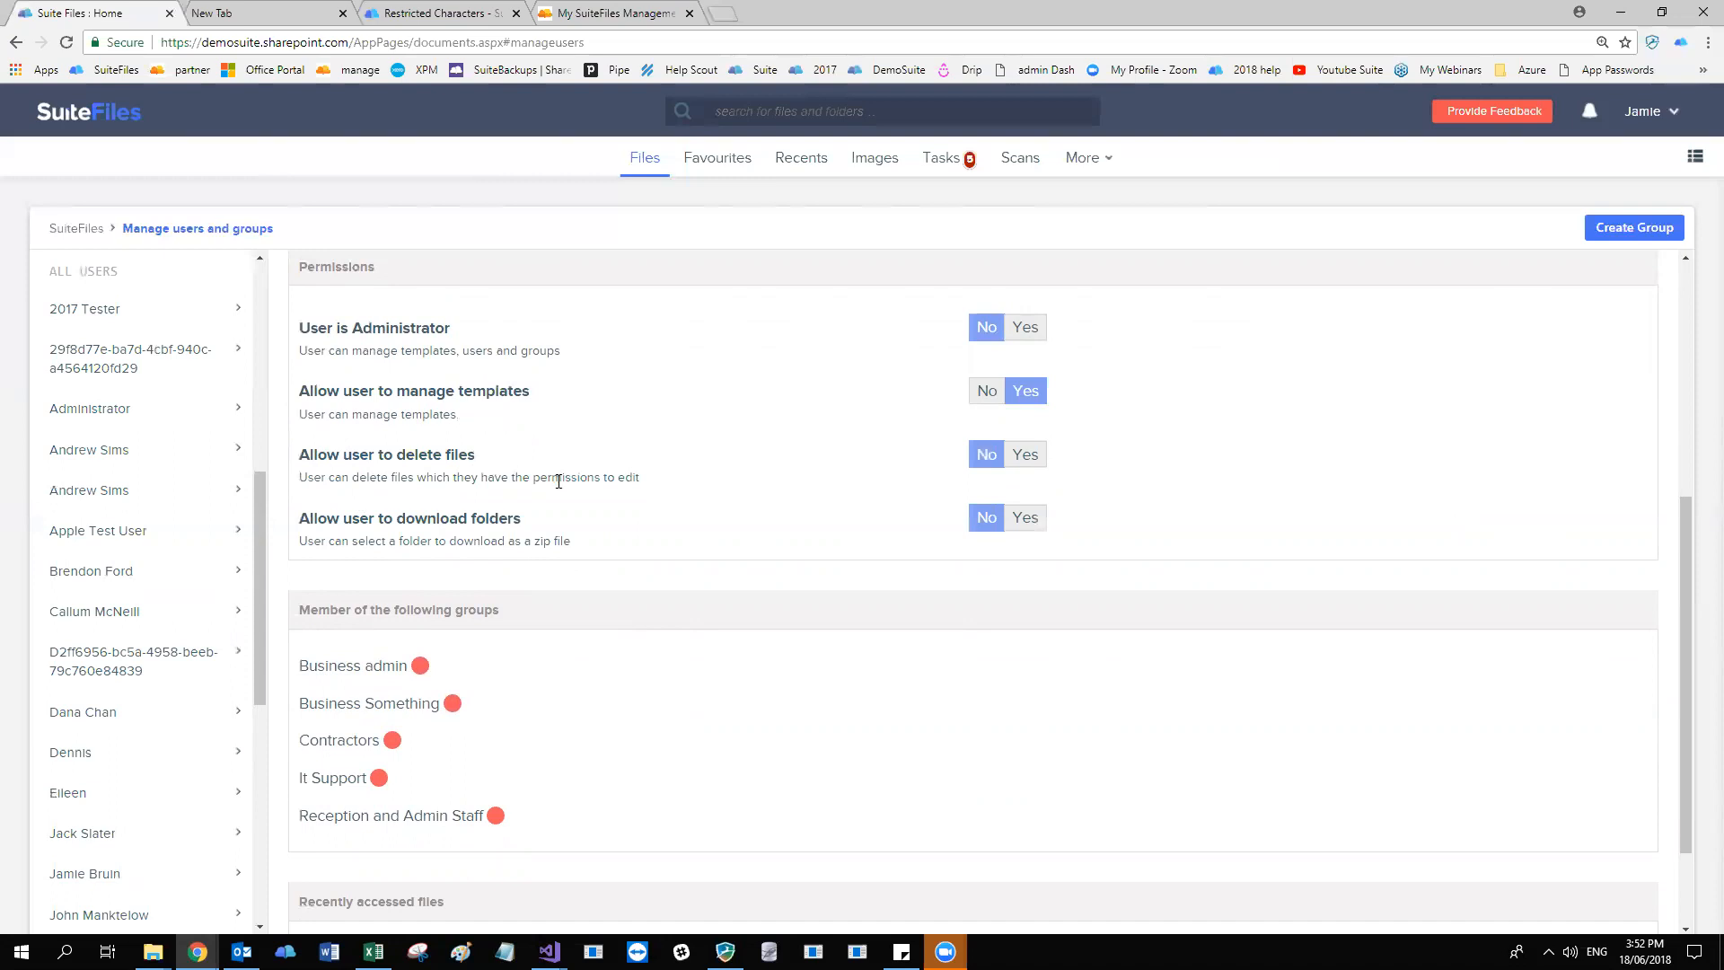
left_click(1029, 456)
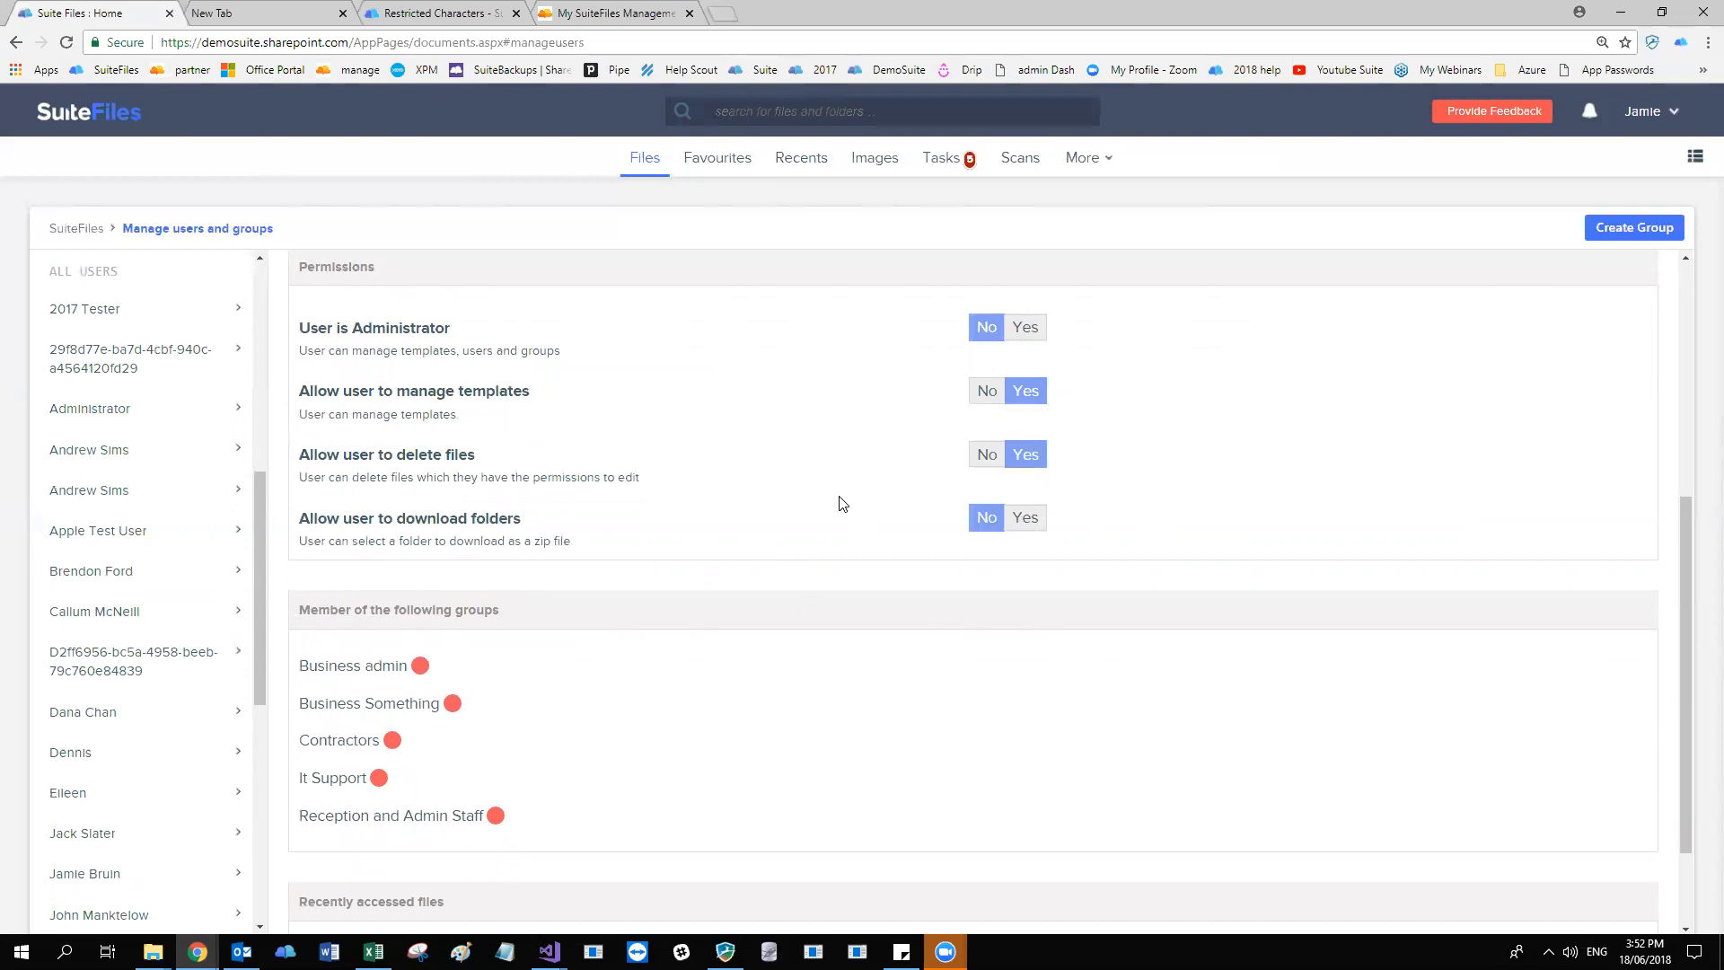
scroll(743, 439, "up", 2)
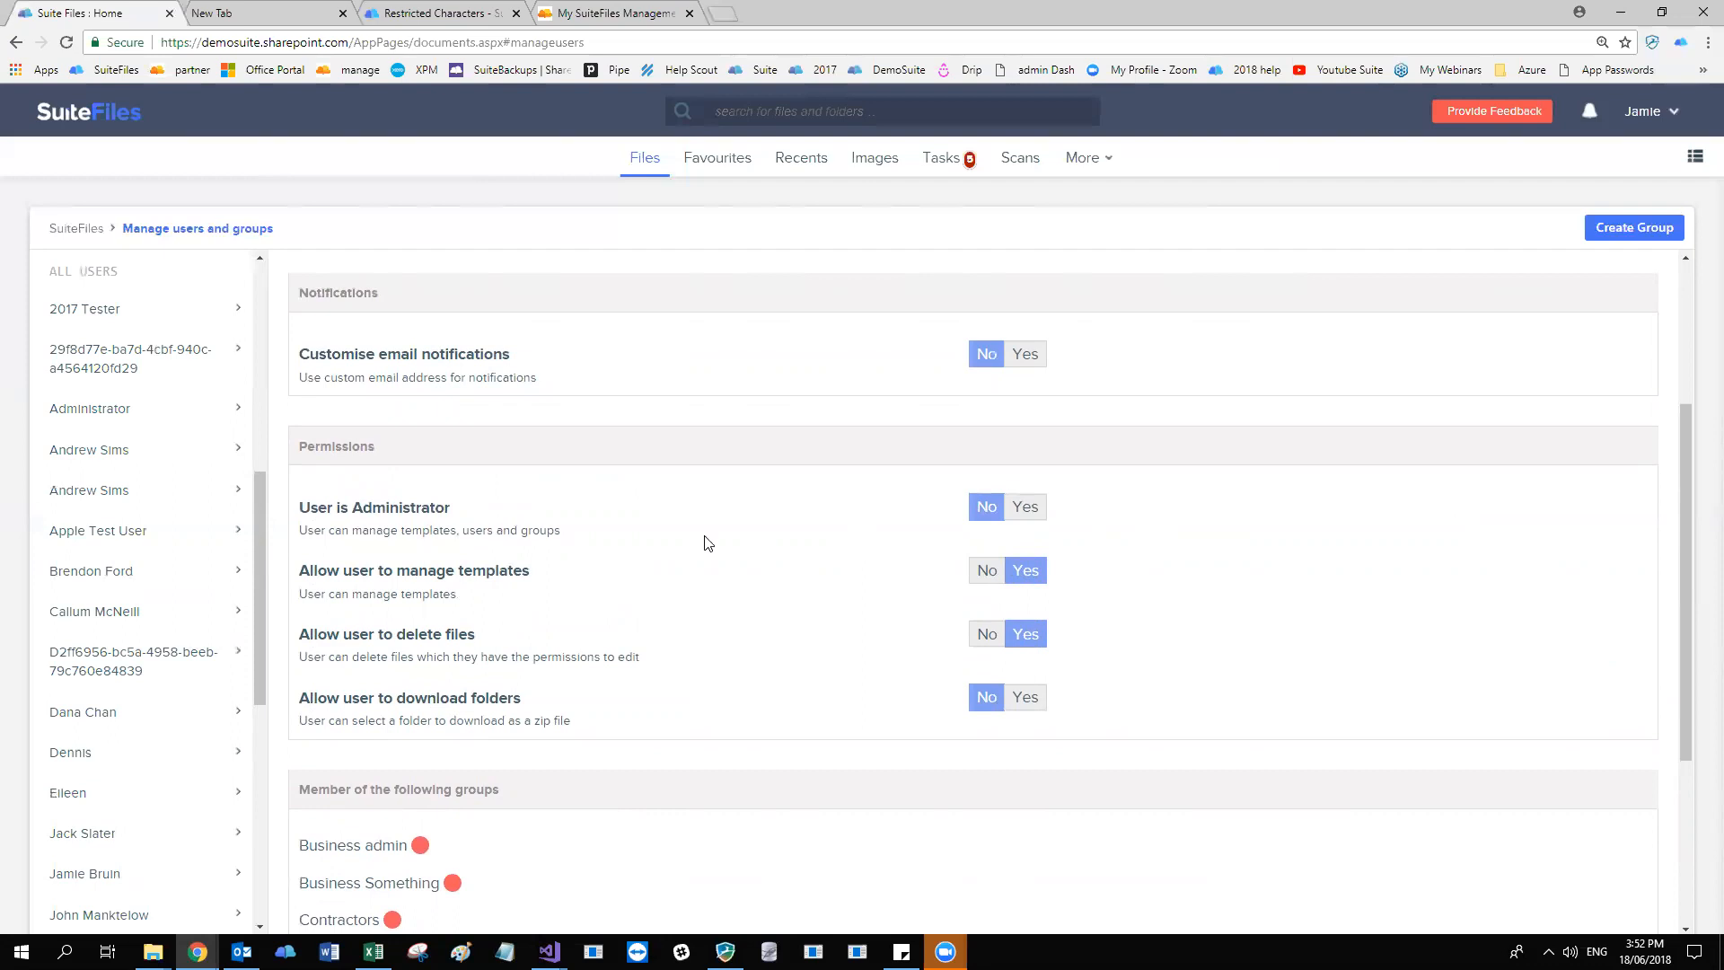
Review the user's permissions and group memberships, and remove the user from the Business admin group.
scroll(806, 560, "down", 2)
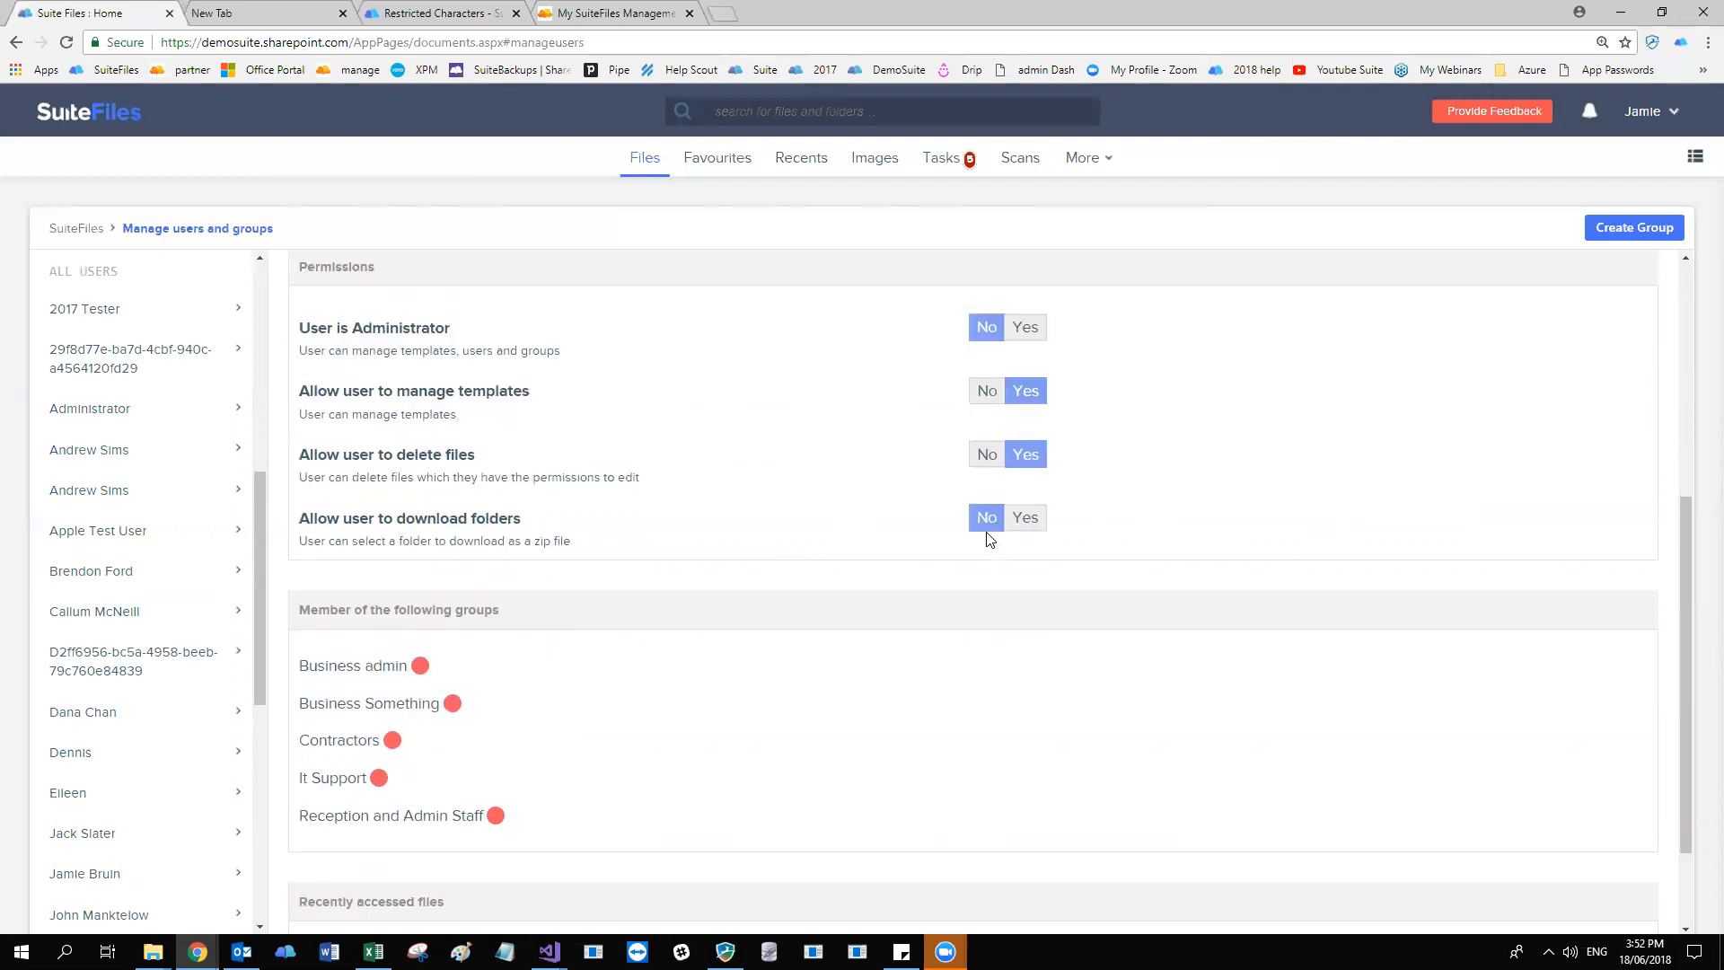
scroll(1077, 531, "up", 4)
scroll(1251, 556, "down", 5)
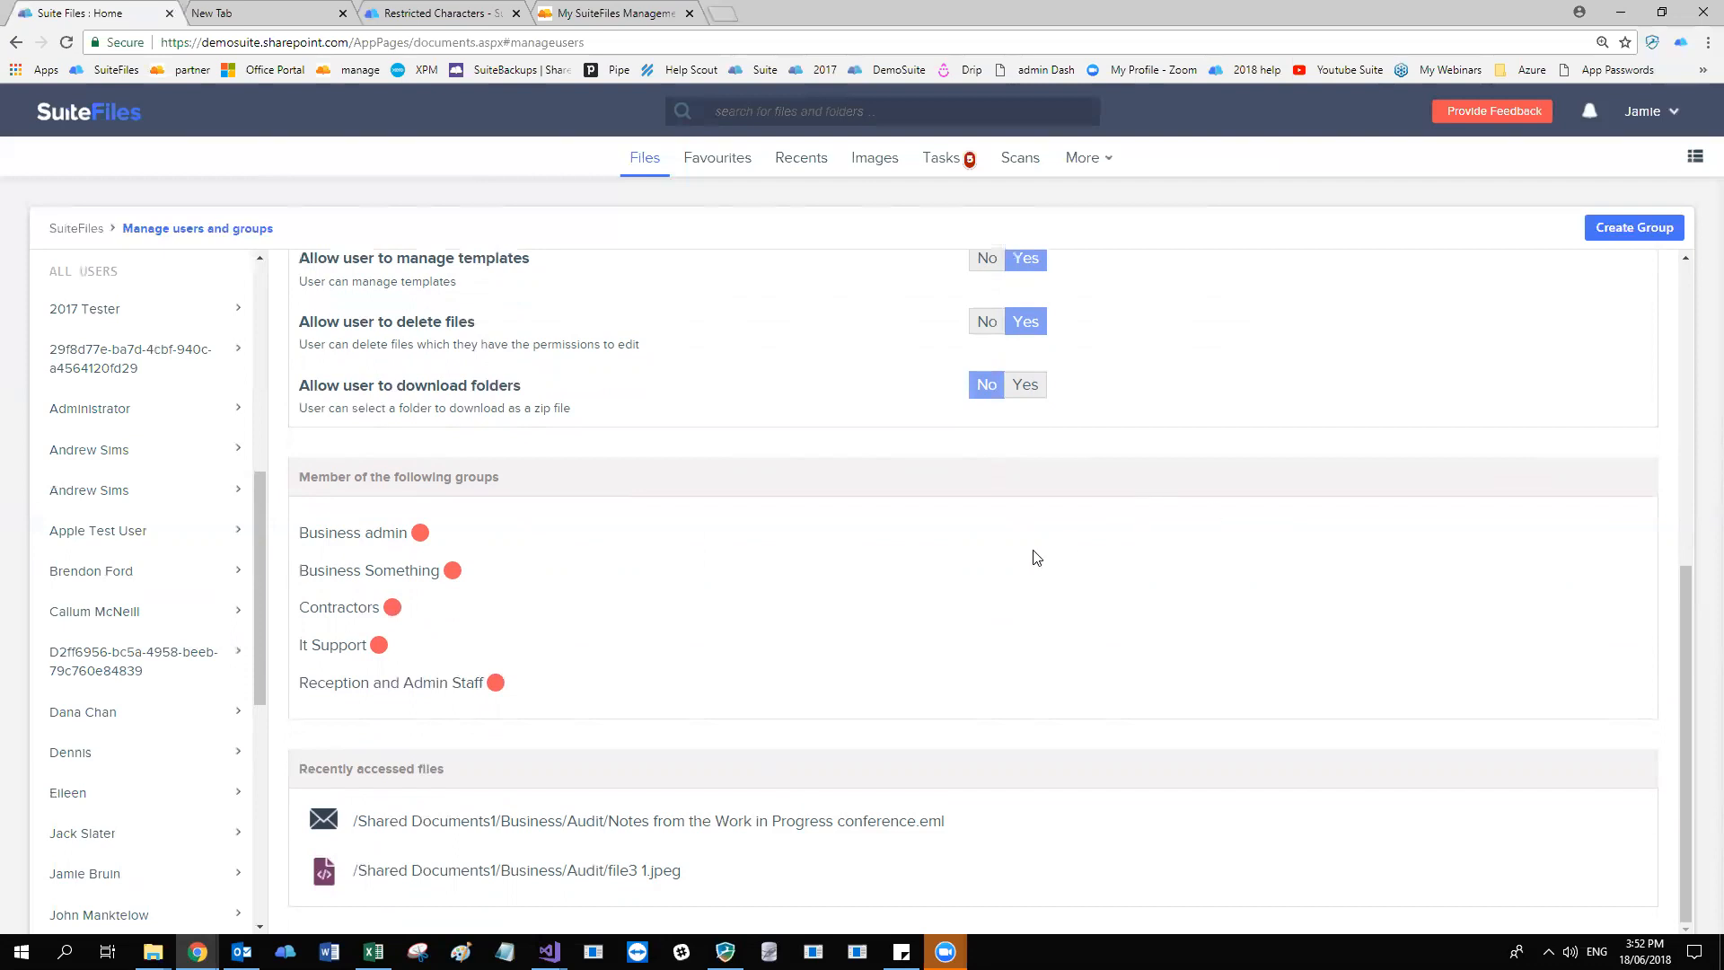
left_click(421, 532)
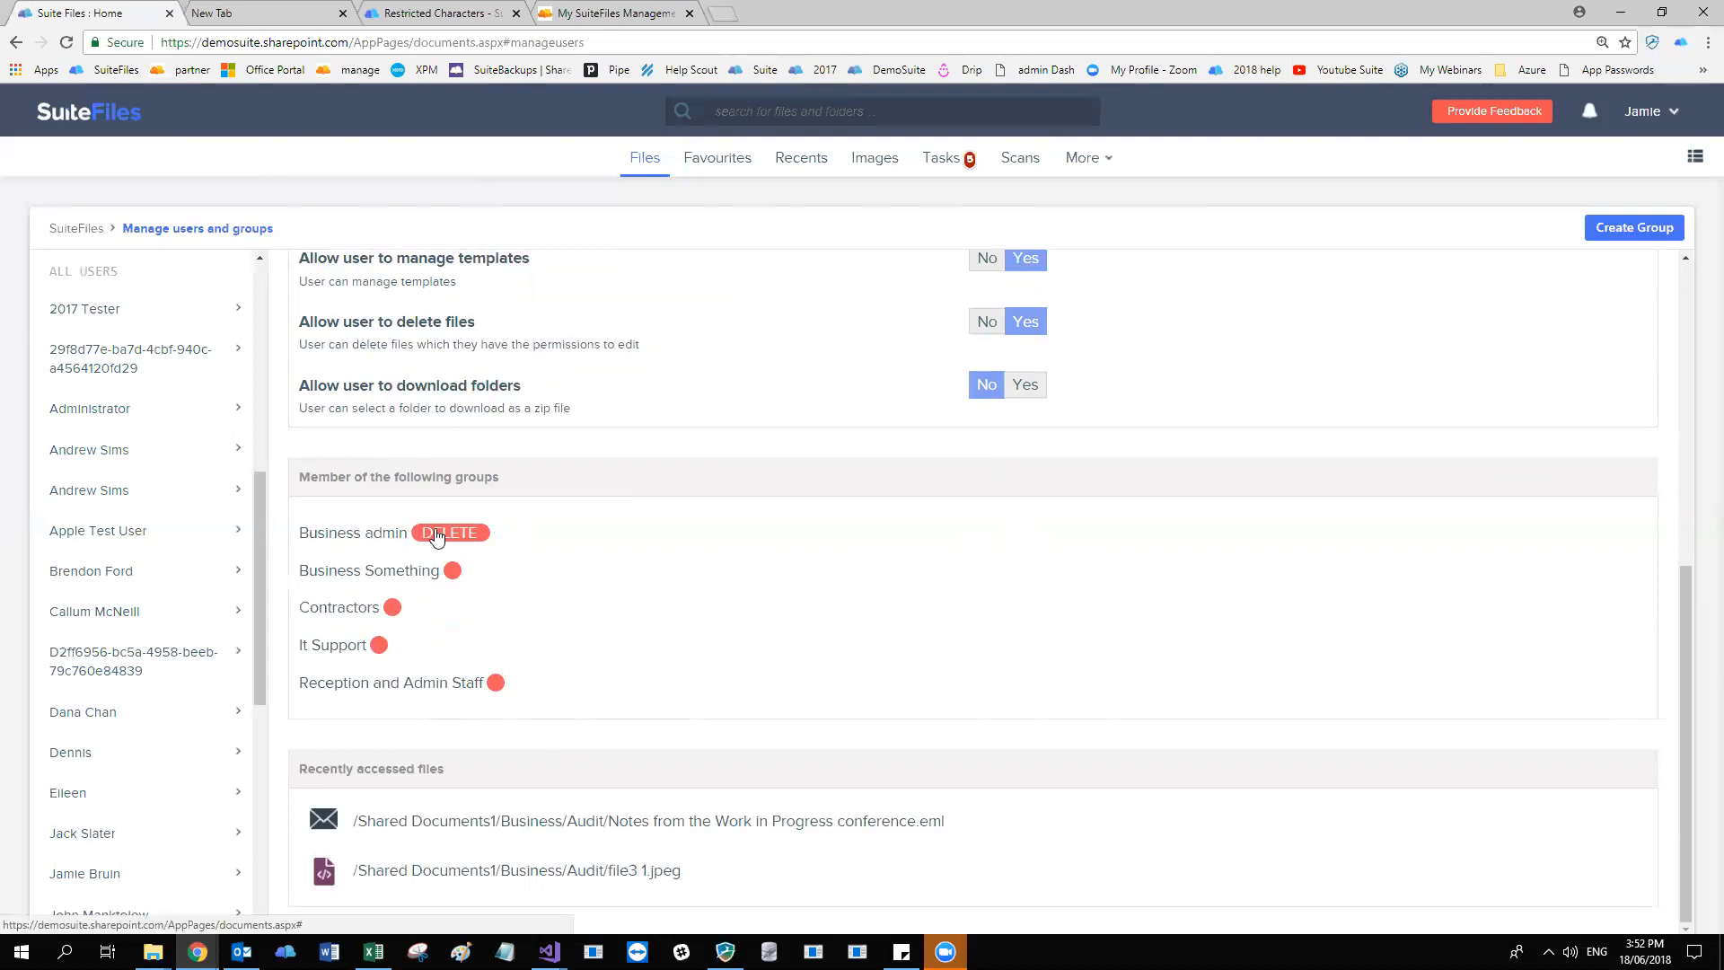
left_click(430, 535)
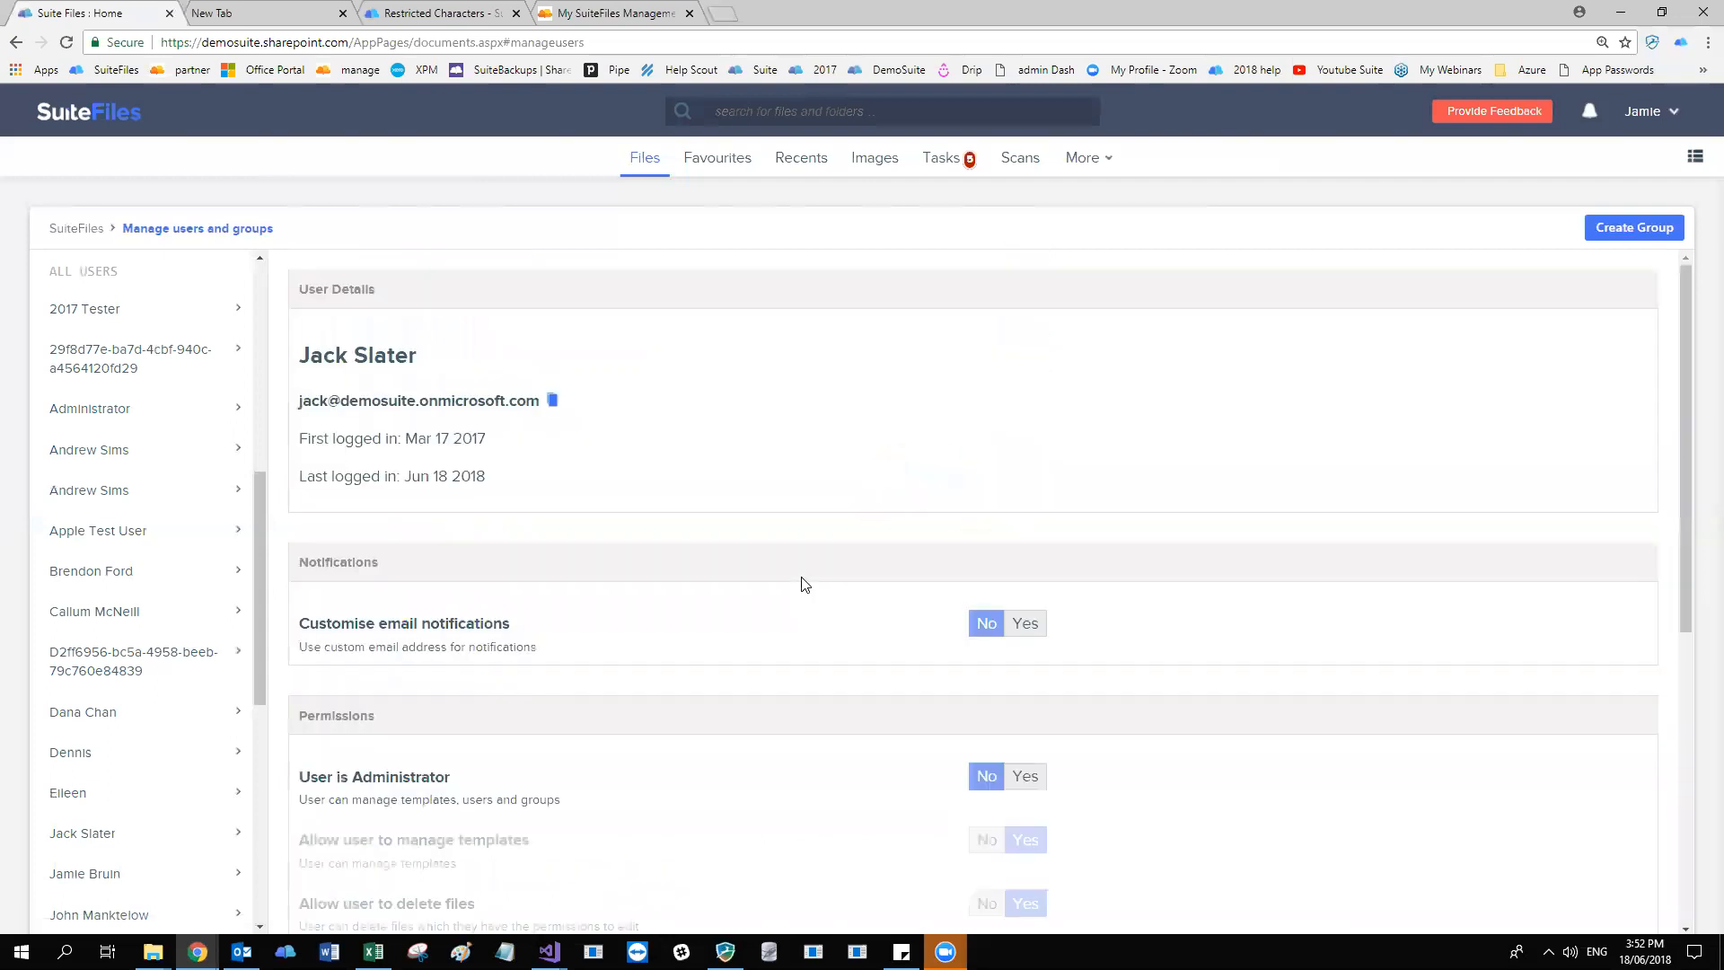
scroll(800, 585, "down", 6)
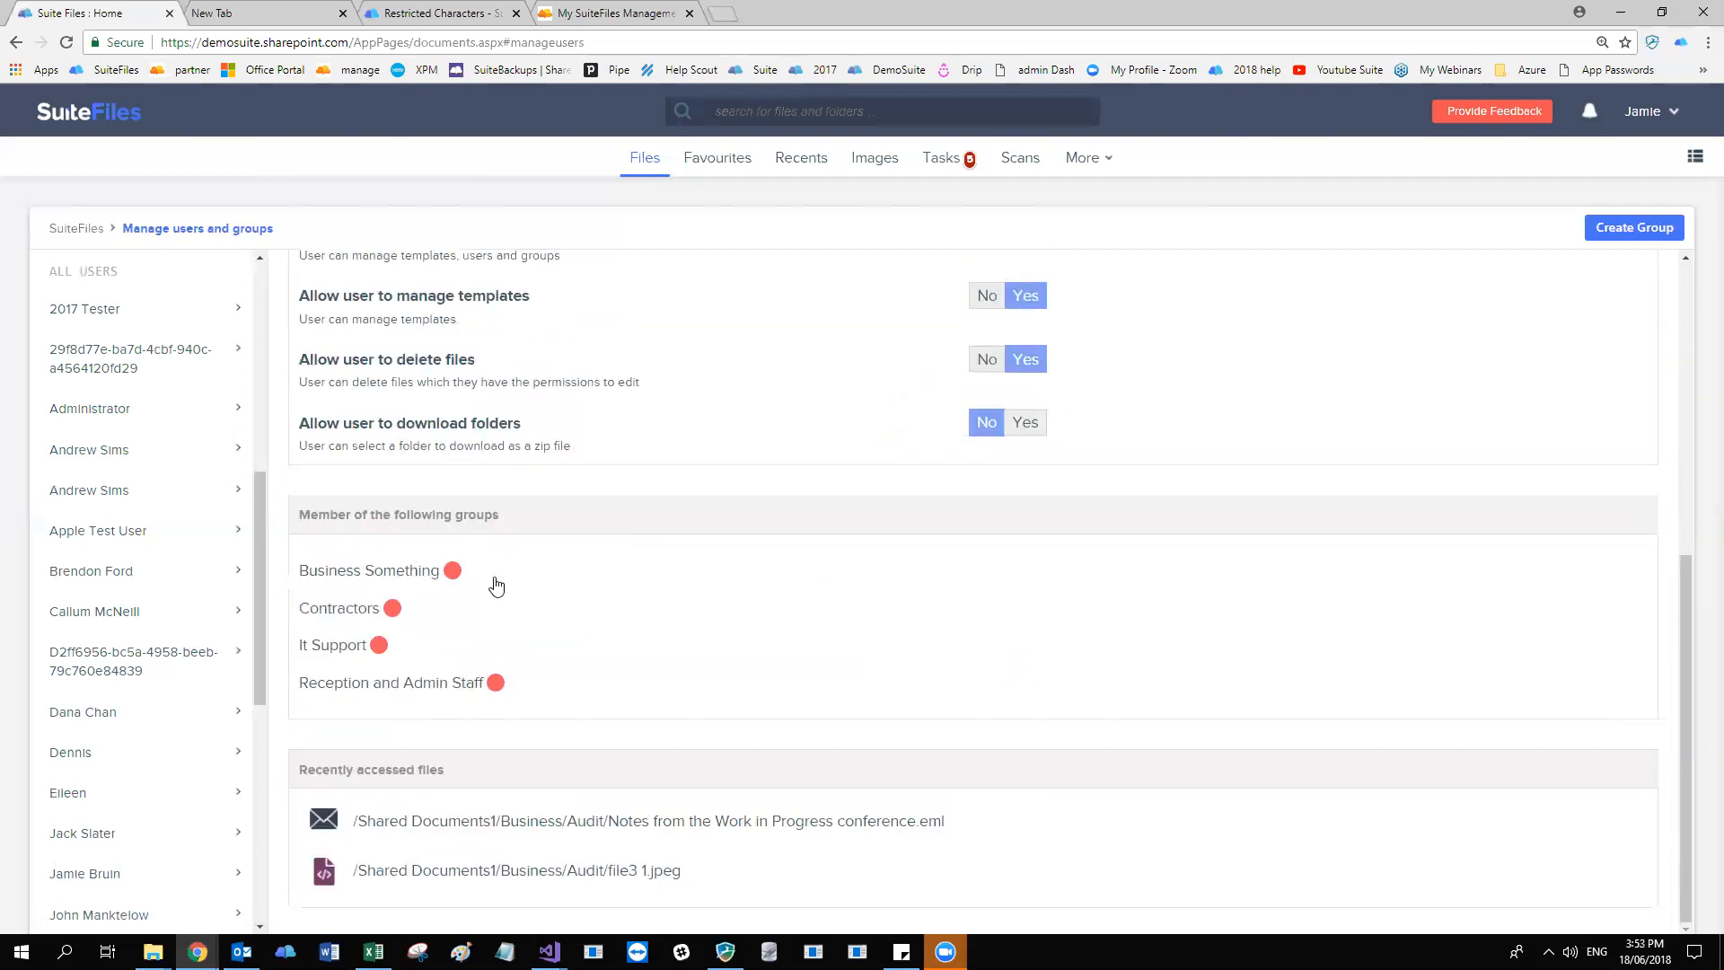
scroll(703, 740, "up", 5)
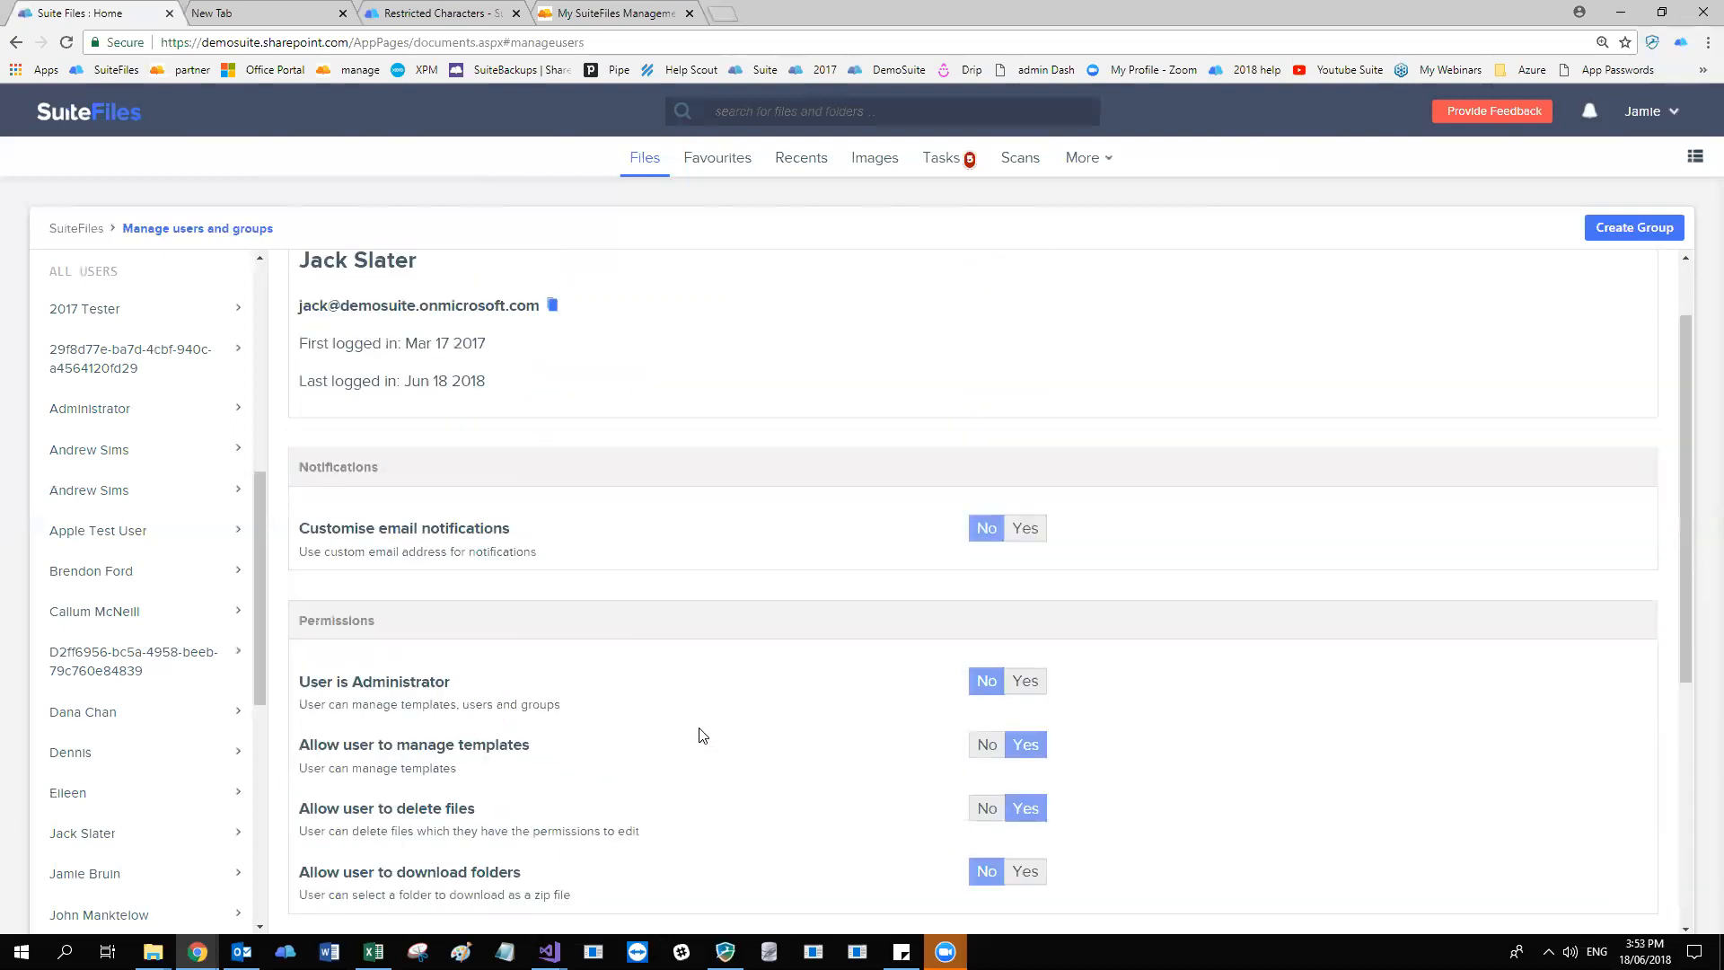
scroll(703, 736, "up", 1)
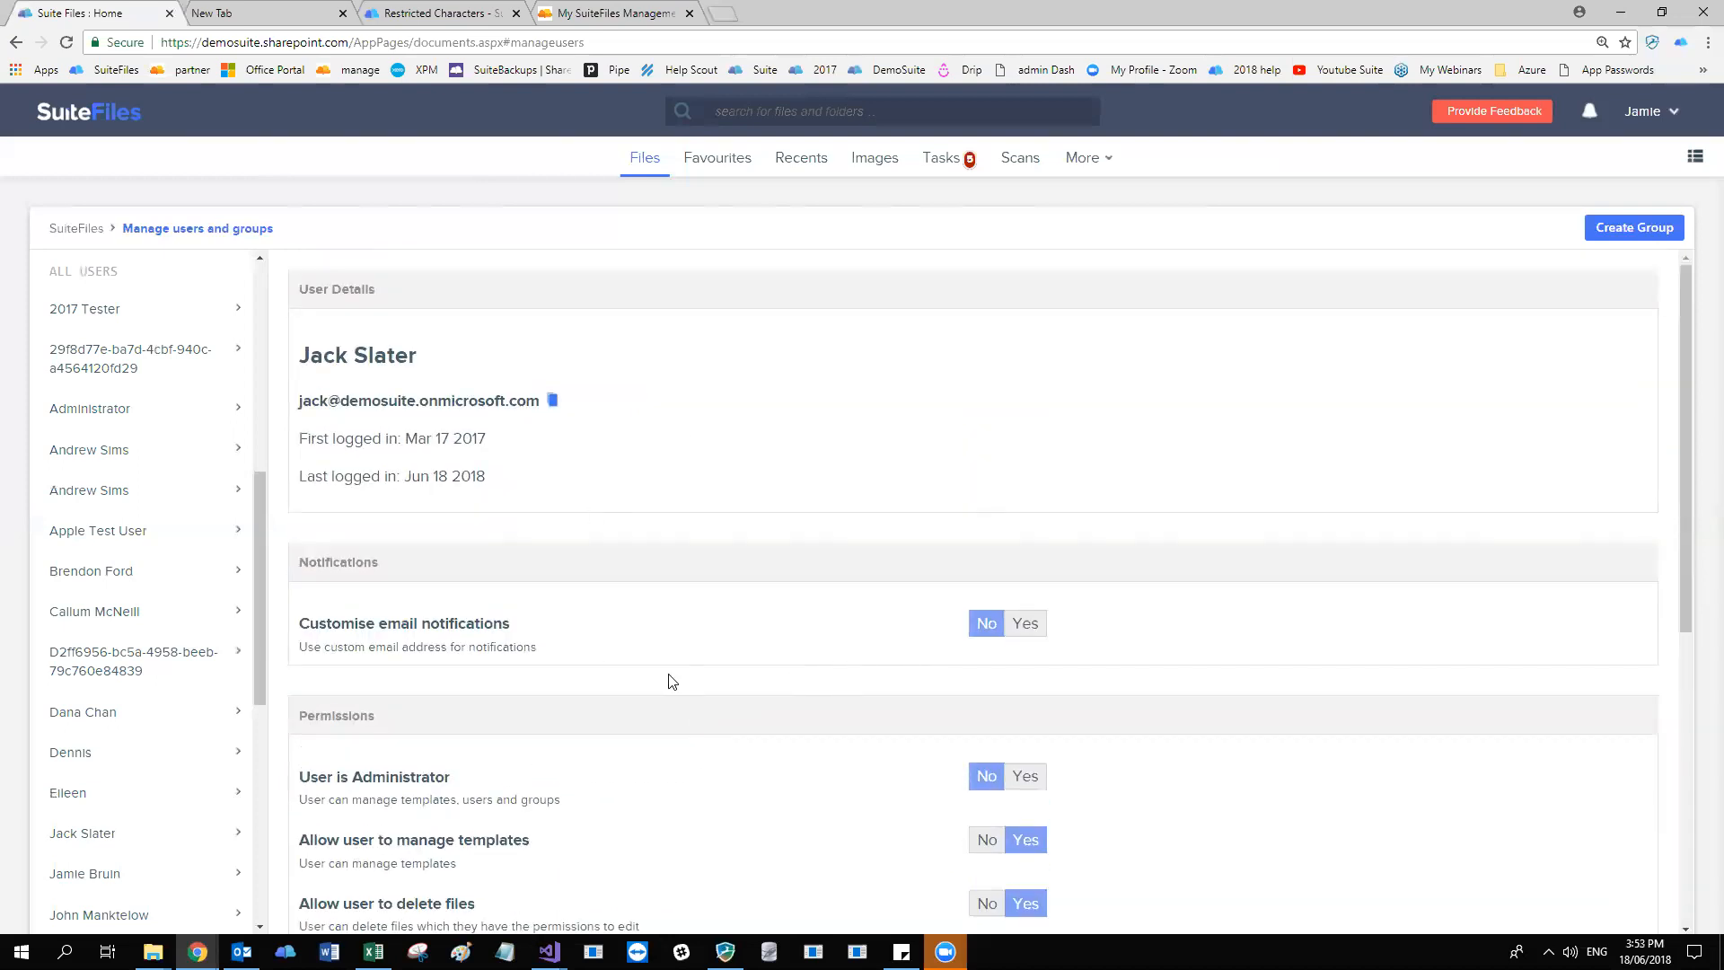
scroll(708, 538, "down", 5)
scroll(708, 539, "up", 5)
scroll(173, 434, "up", 6)
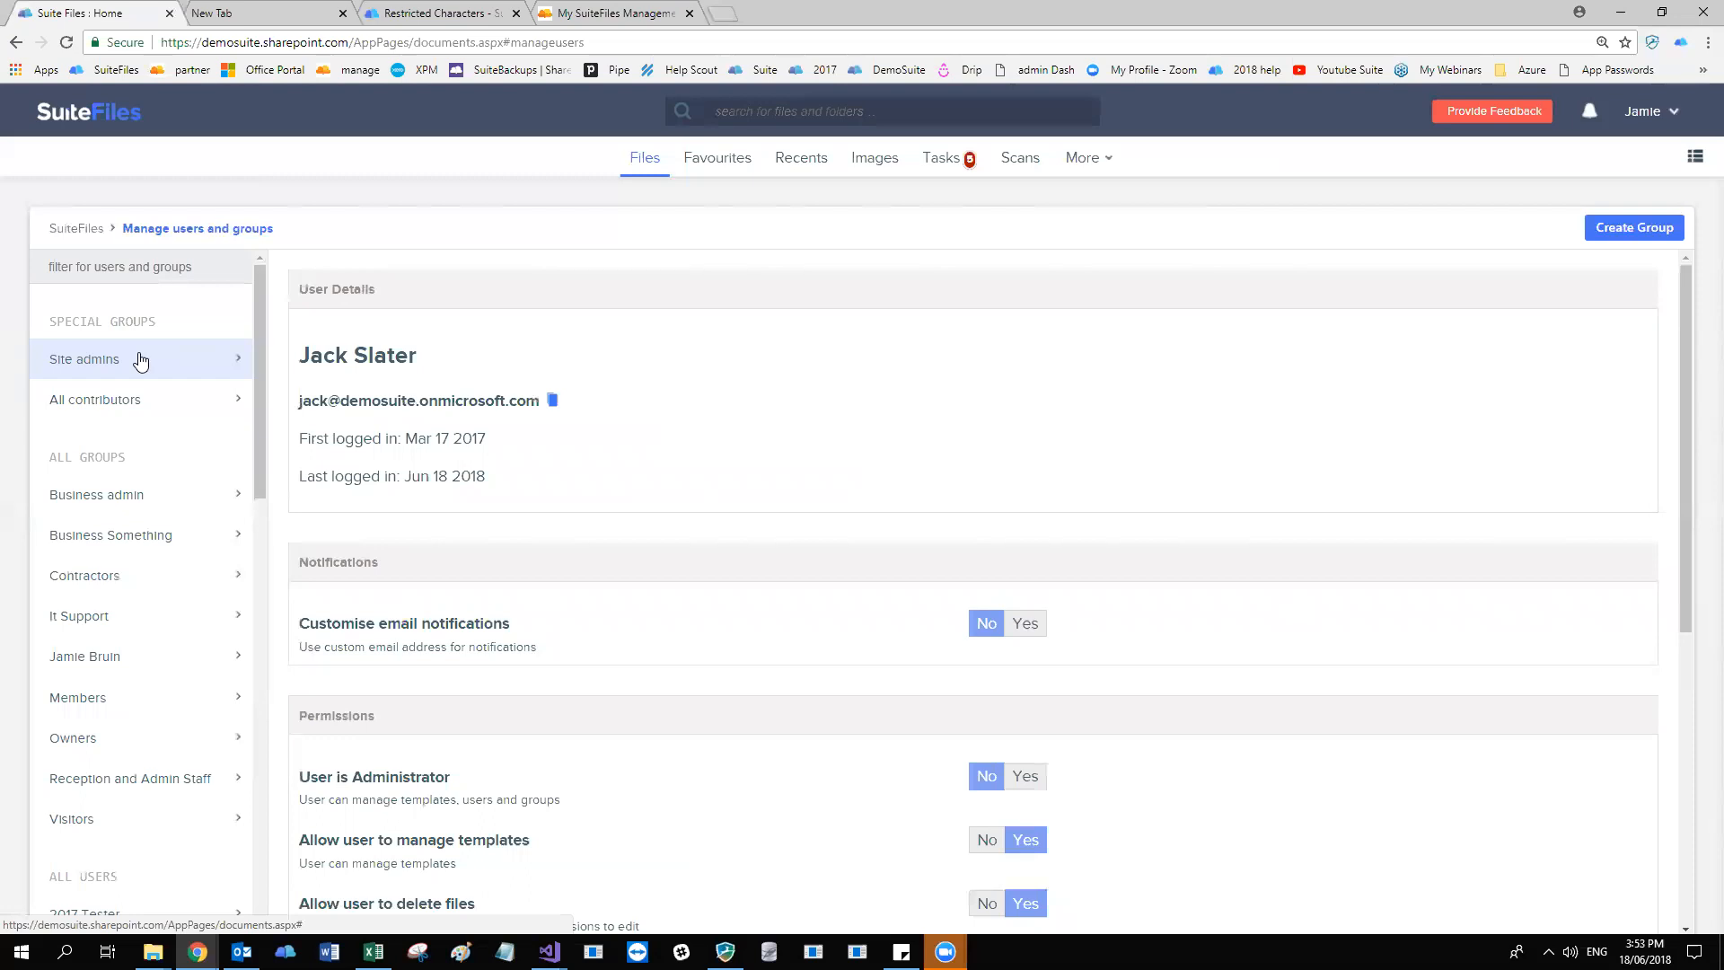
Switch to the other SuiteFiles browser window, view the files in the Business > Audit folder, and return to Business.
left_click(197, 952)
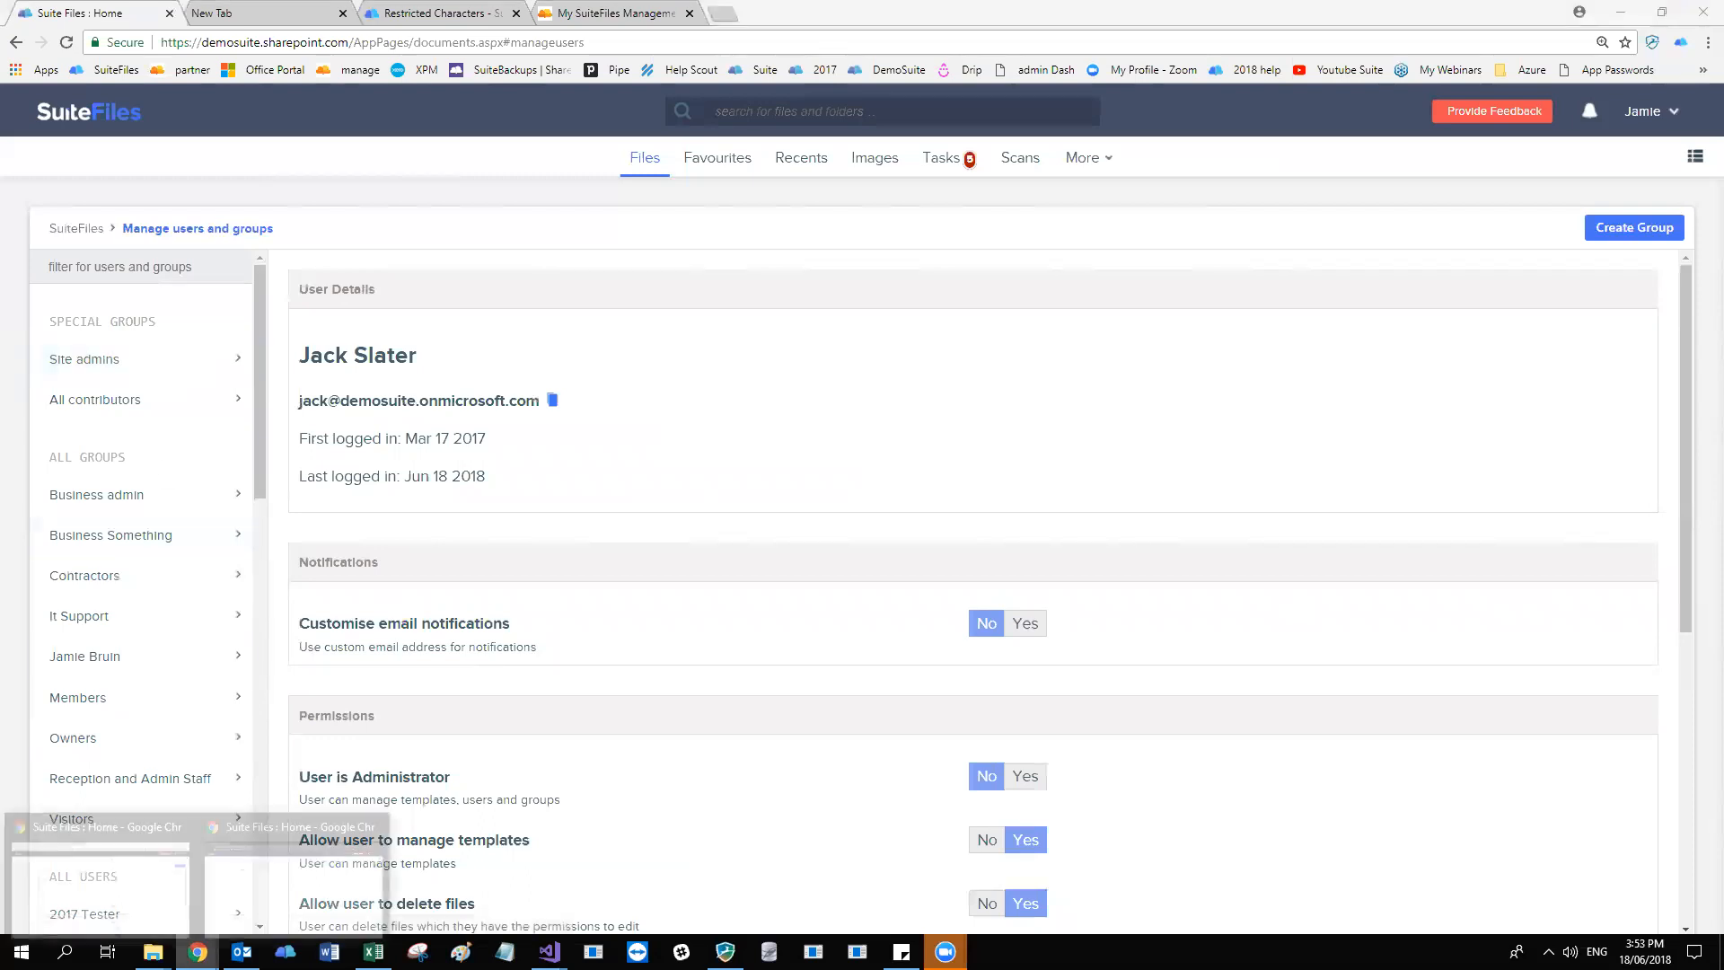
left_click(252, 906)
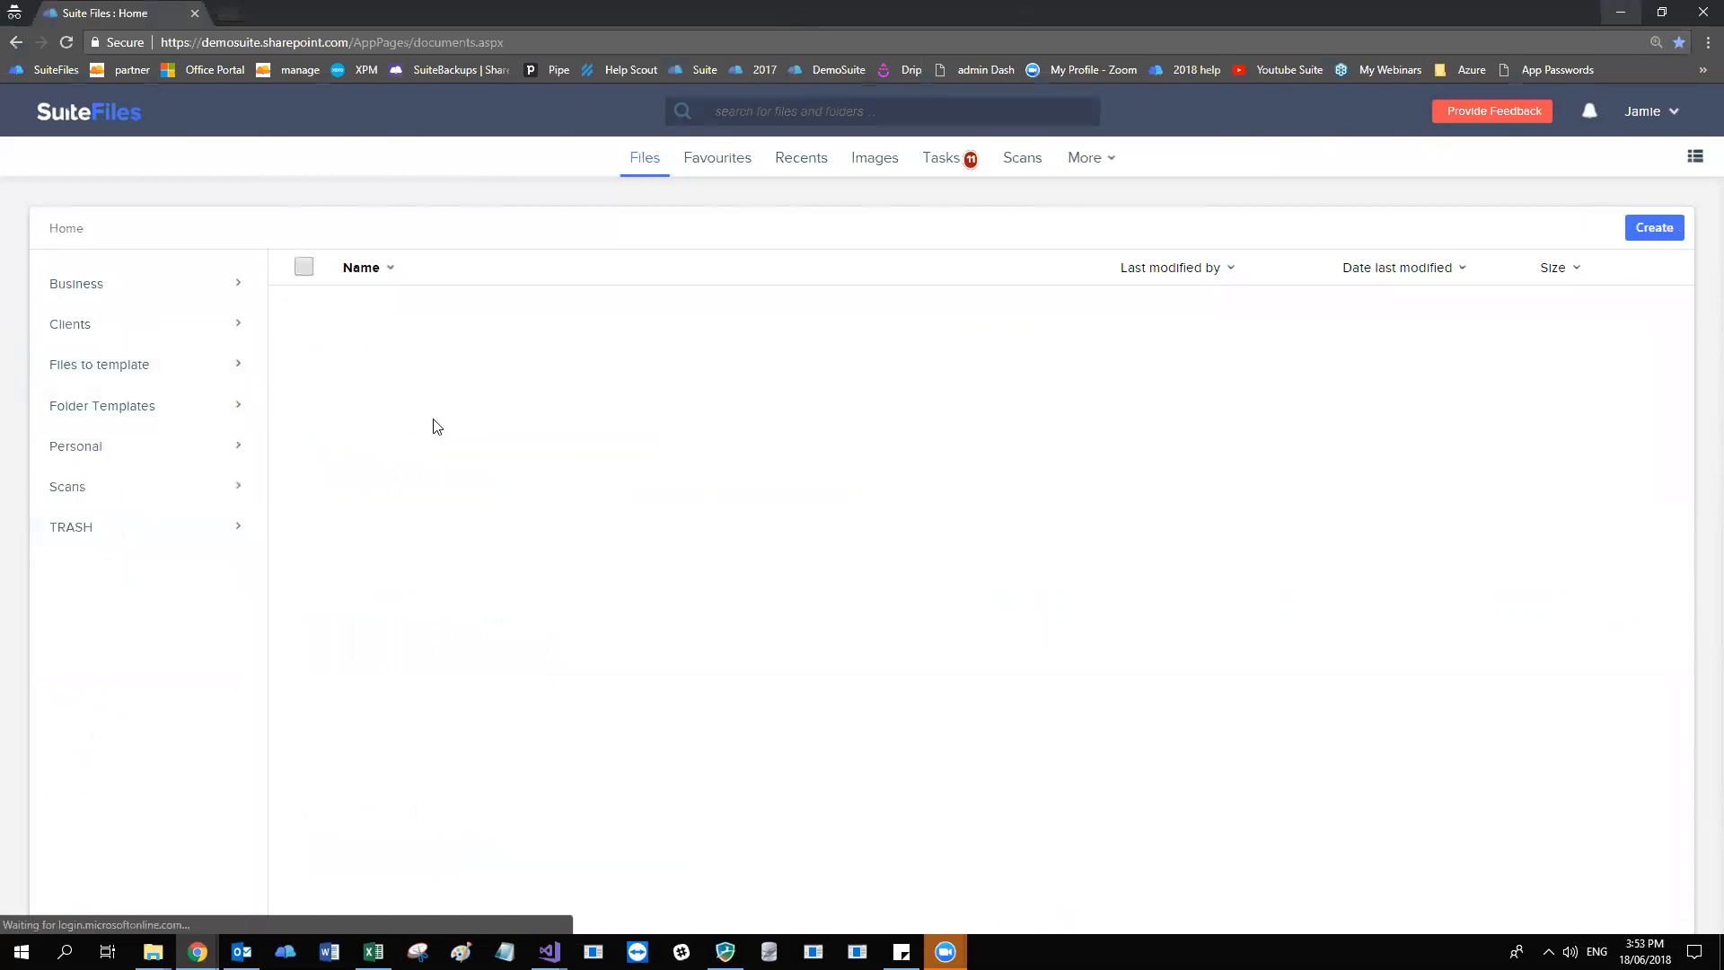
left_click_drag(295, 14, 1032, 1)
left_click(153, 286)
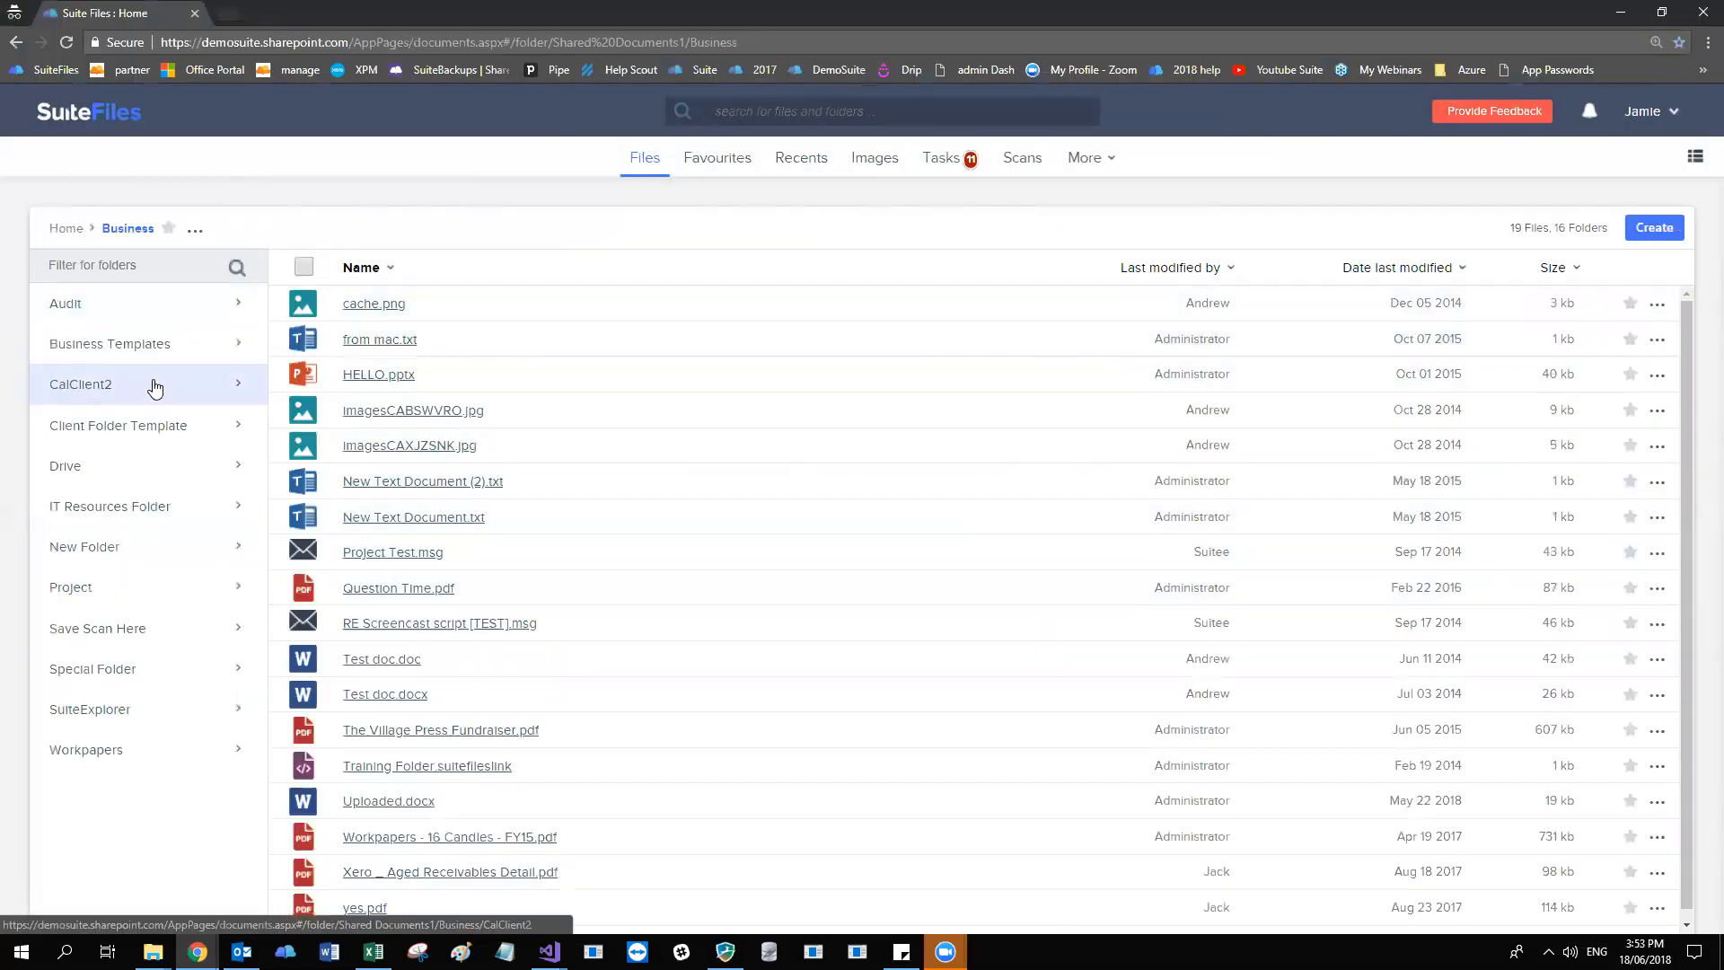
left_click(64, 310)
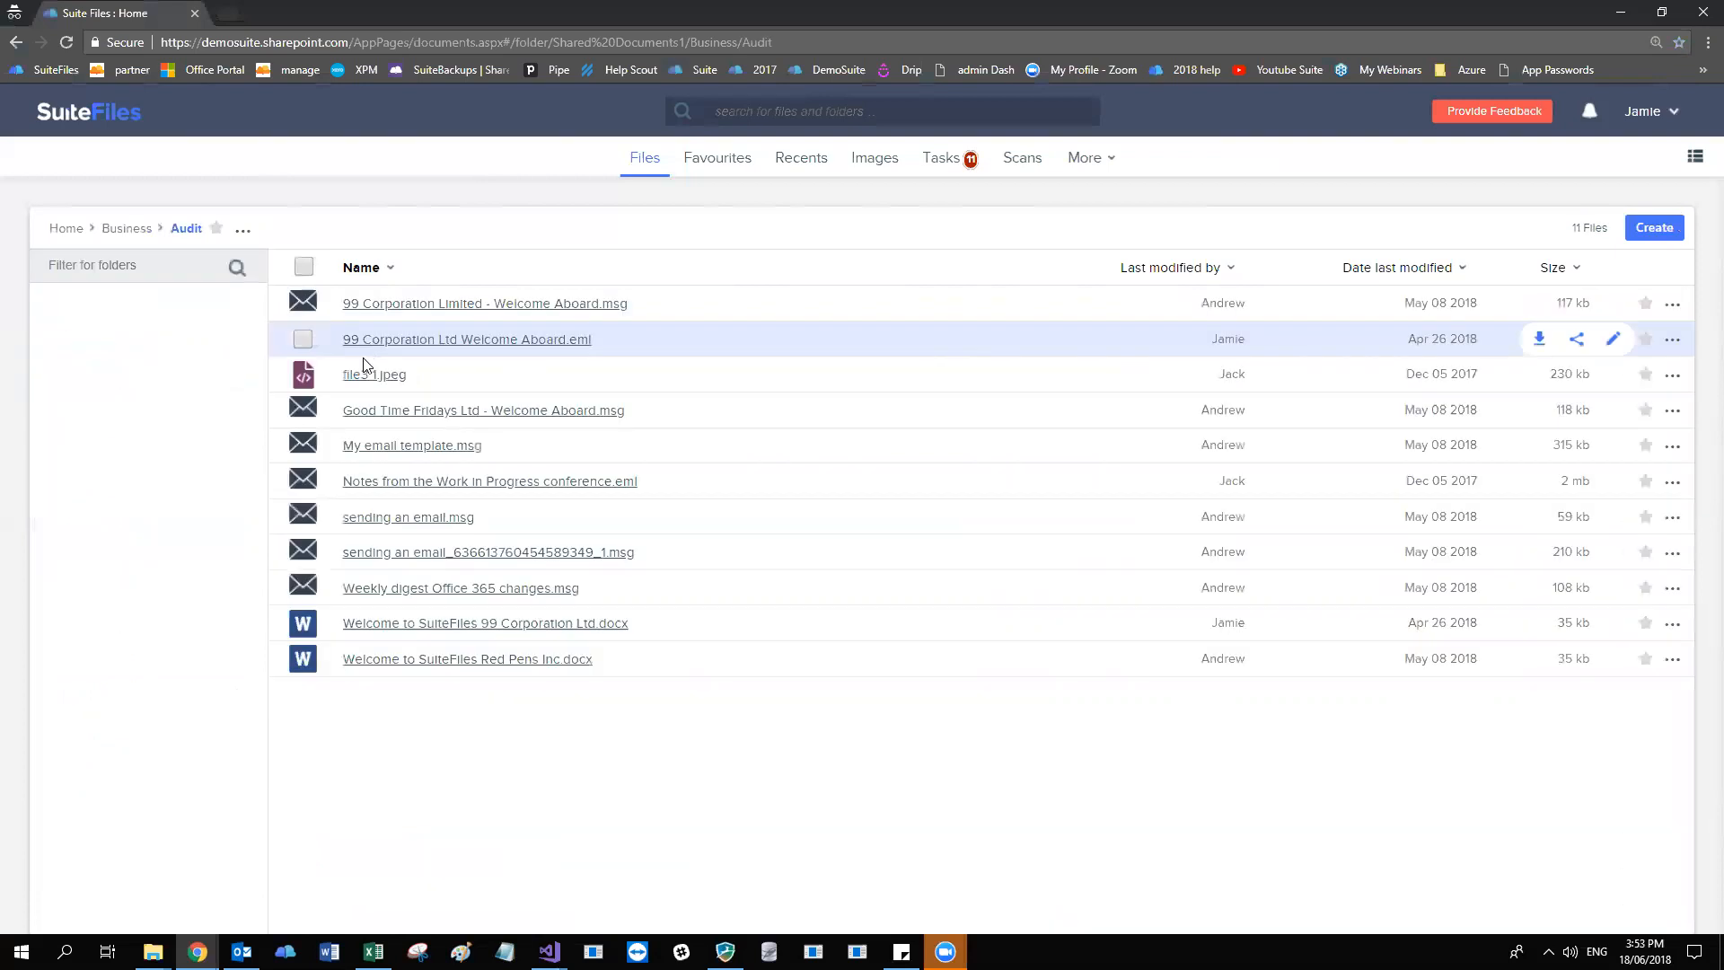
left_click(124, 228)
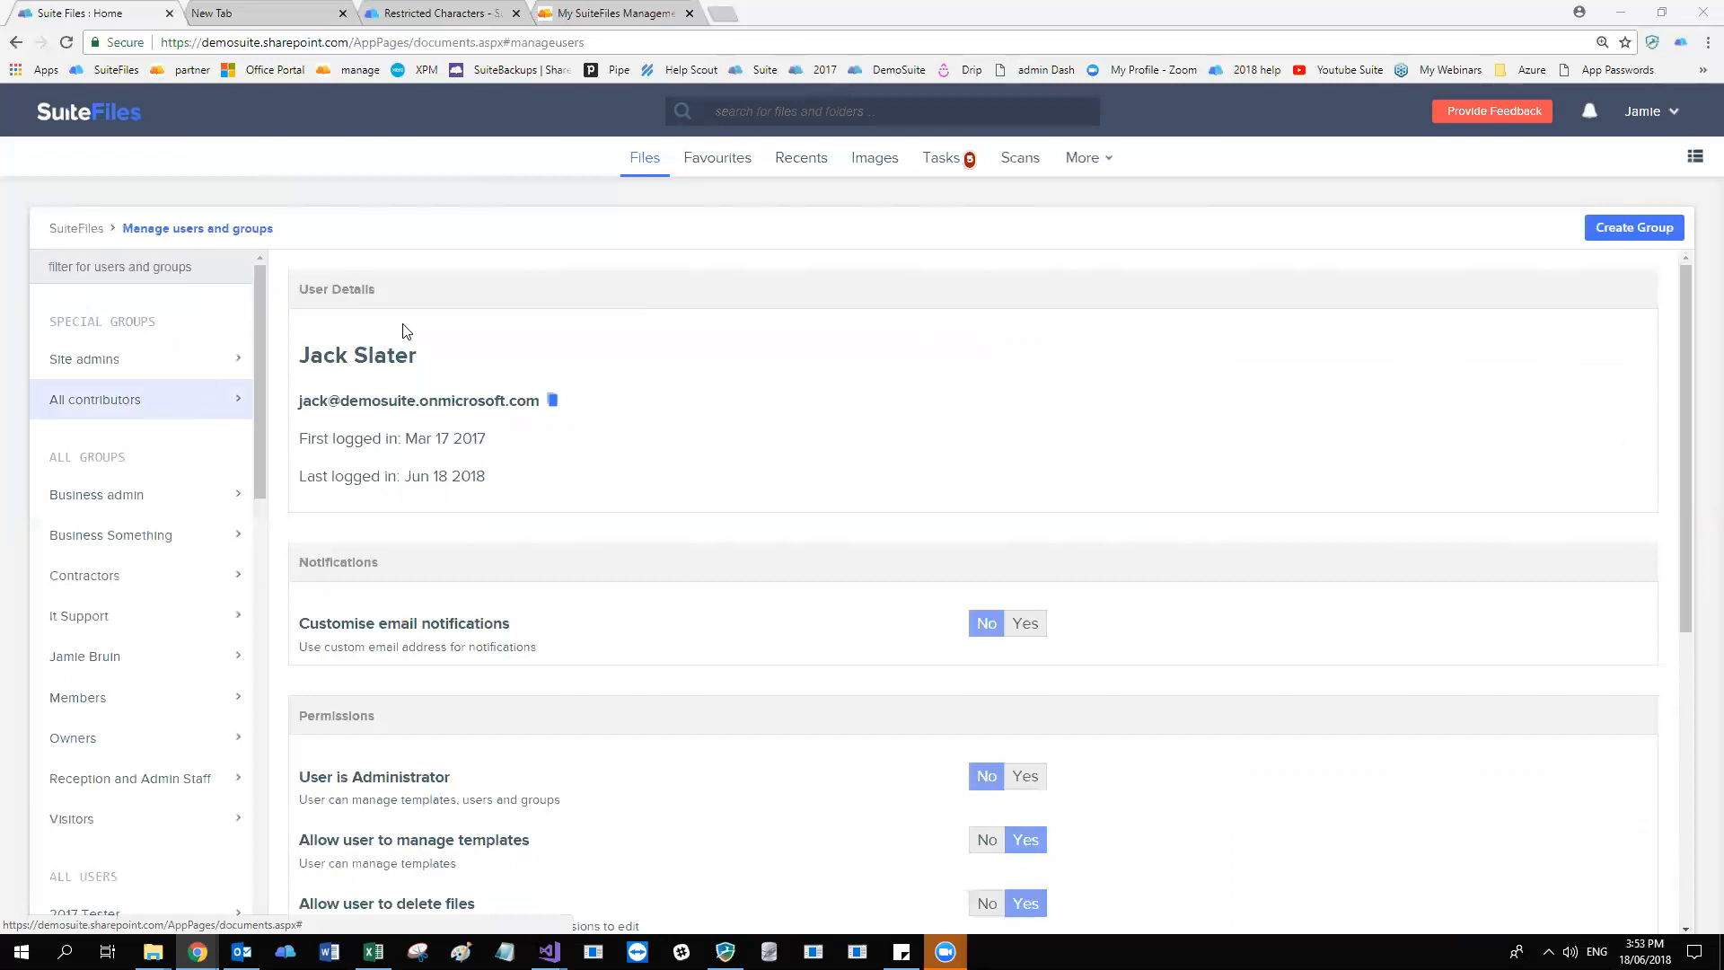
Create a new user group named Audit Group.
left_click(1089, 159)
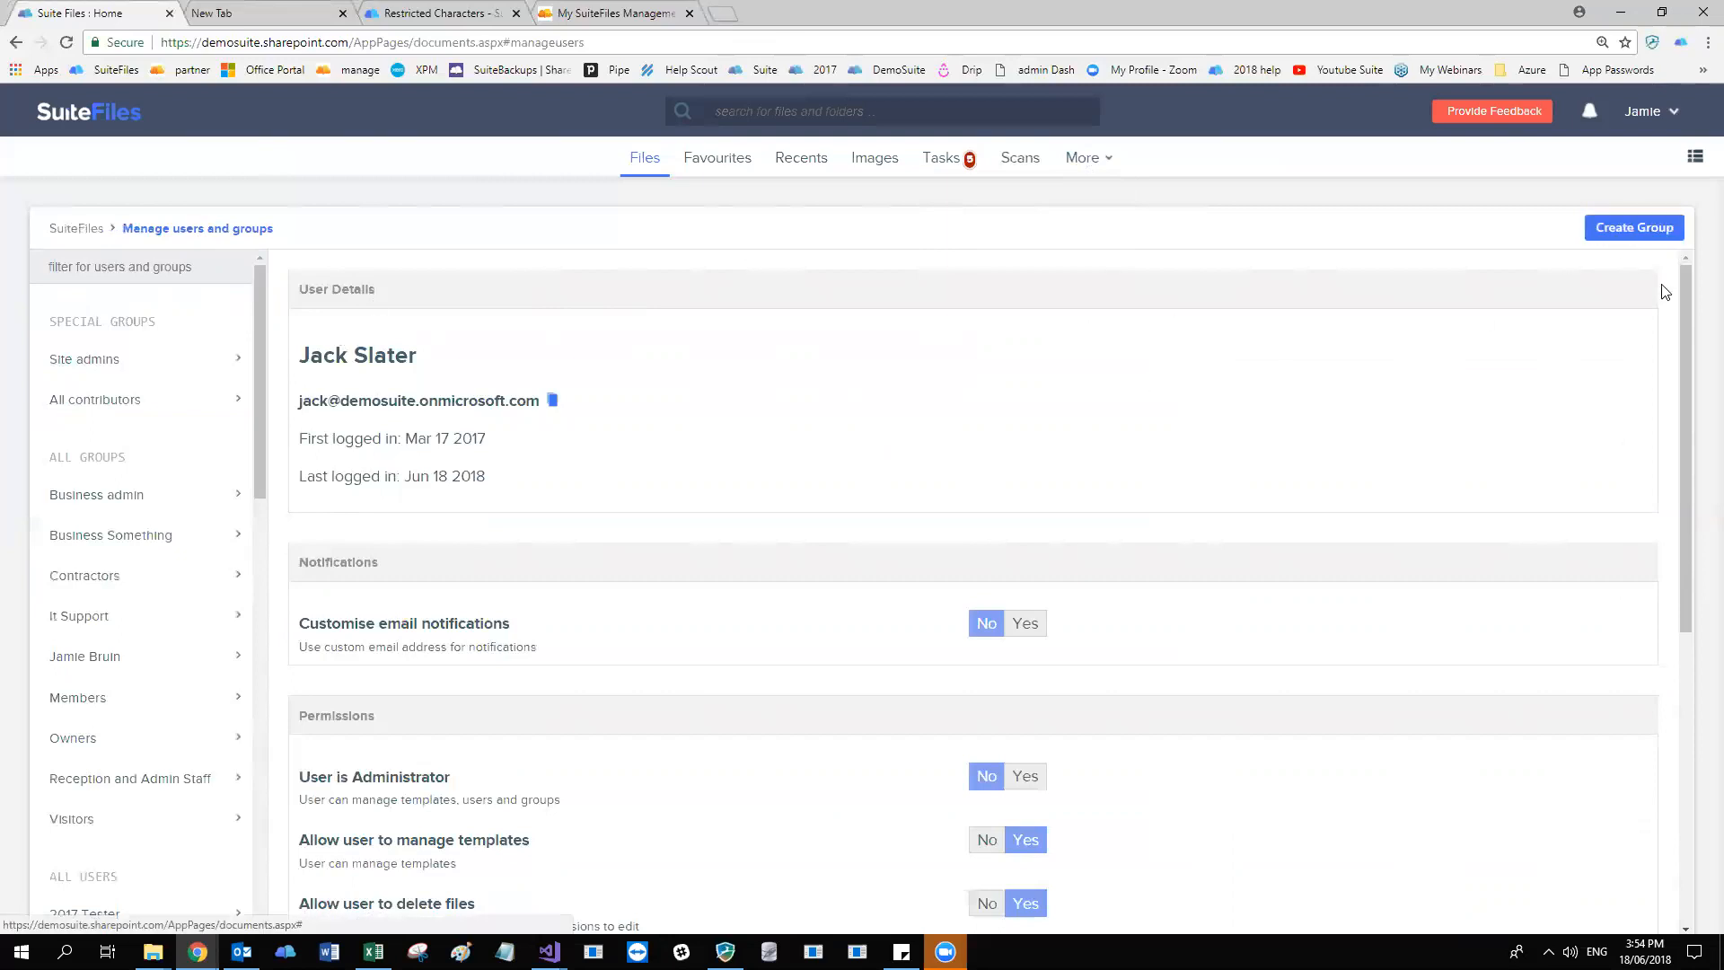
left_click(1650, 236)
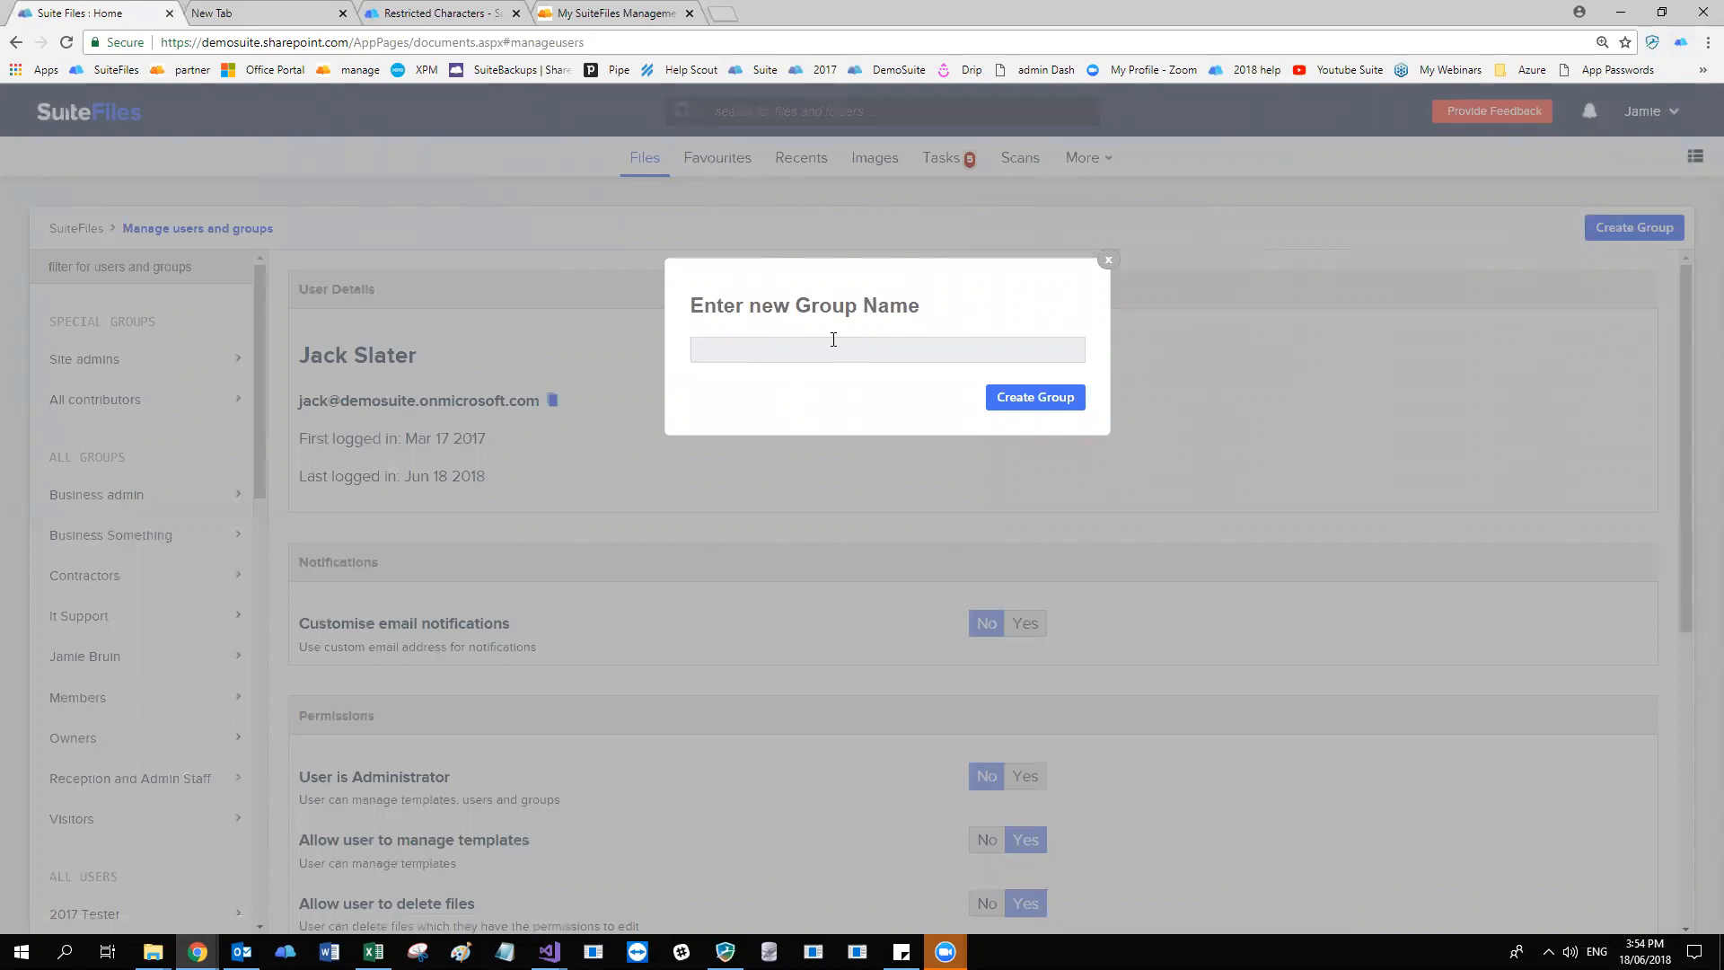
type("Audit Group")
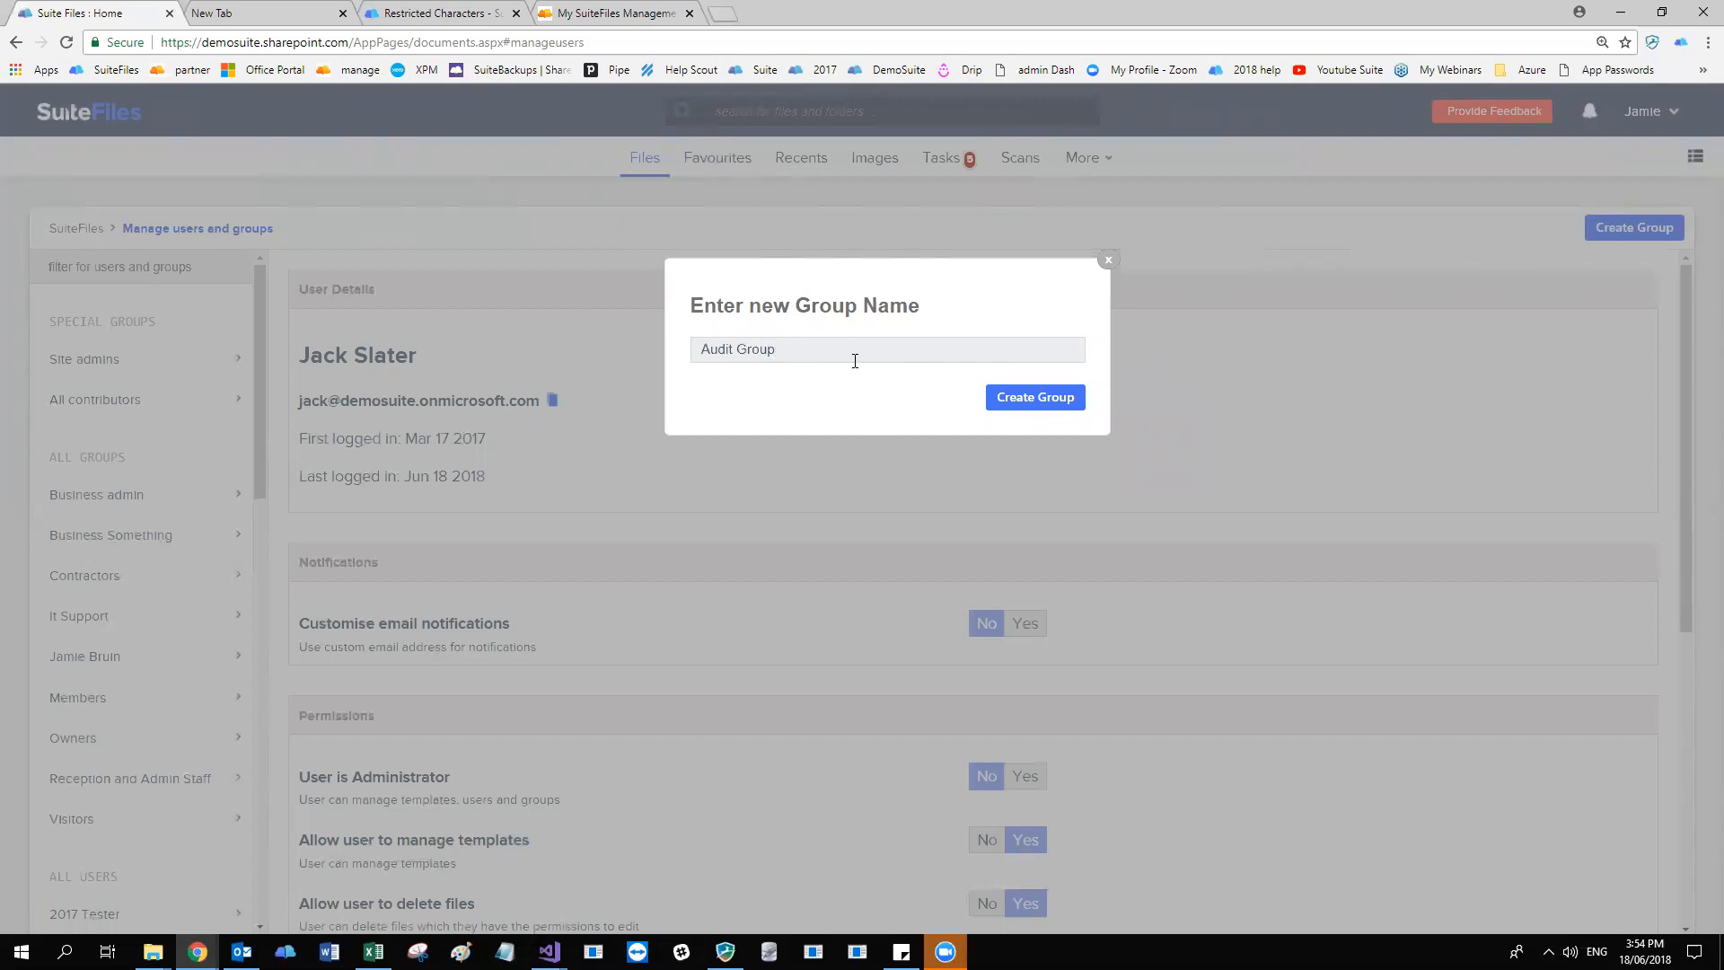
left_click(1023, 398)
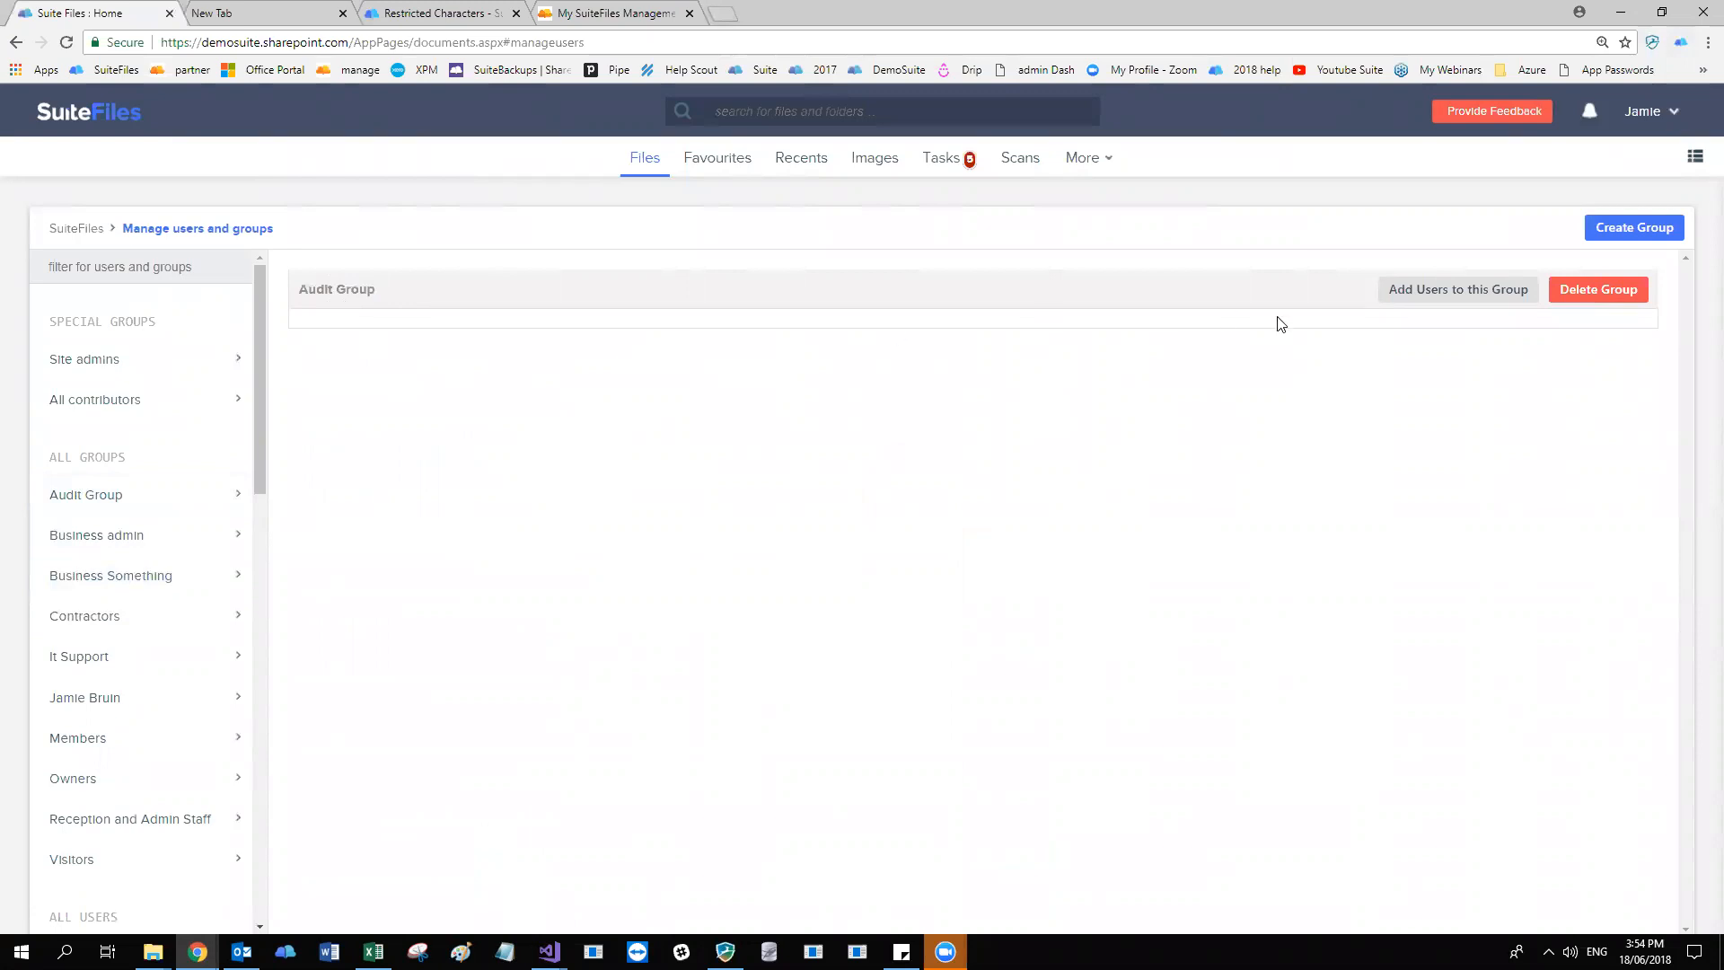
Add three users to the Audit Group by searching for "and", "kim" and "call", and confirm the selection.
left_click(1491, 304)
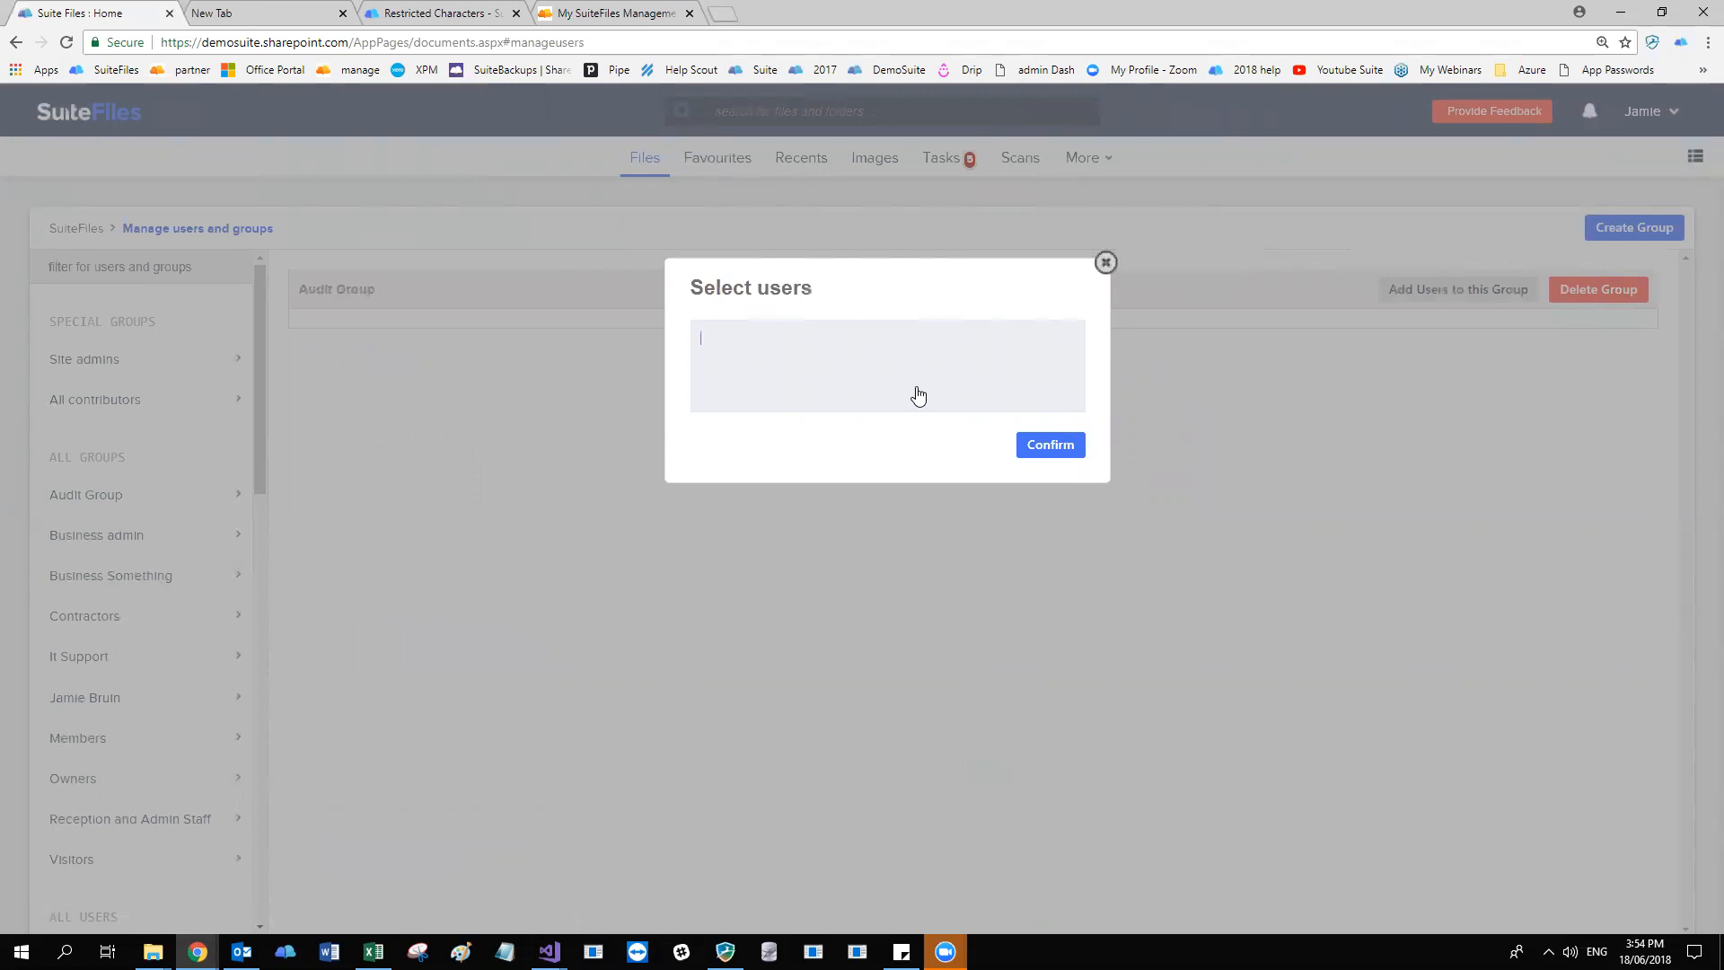
type("and")
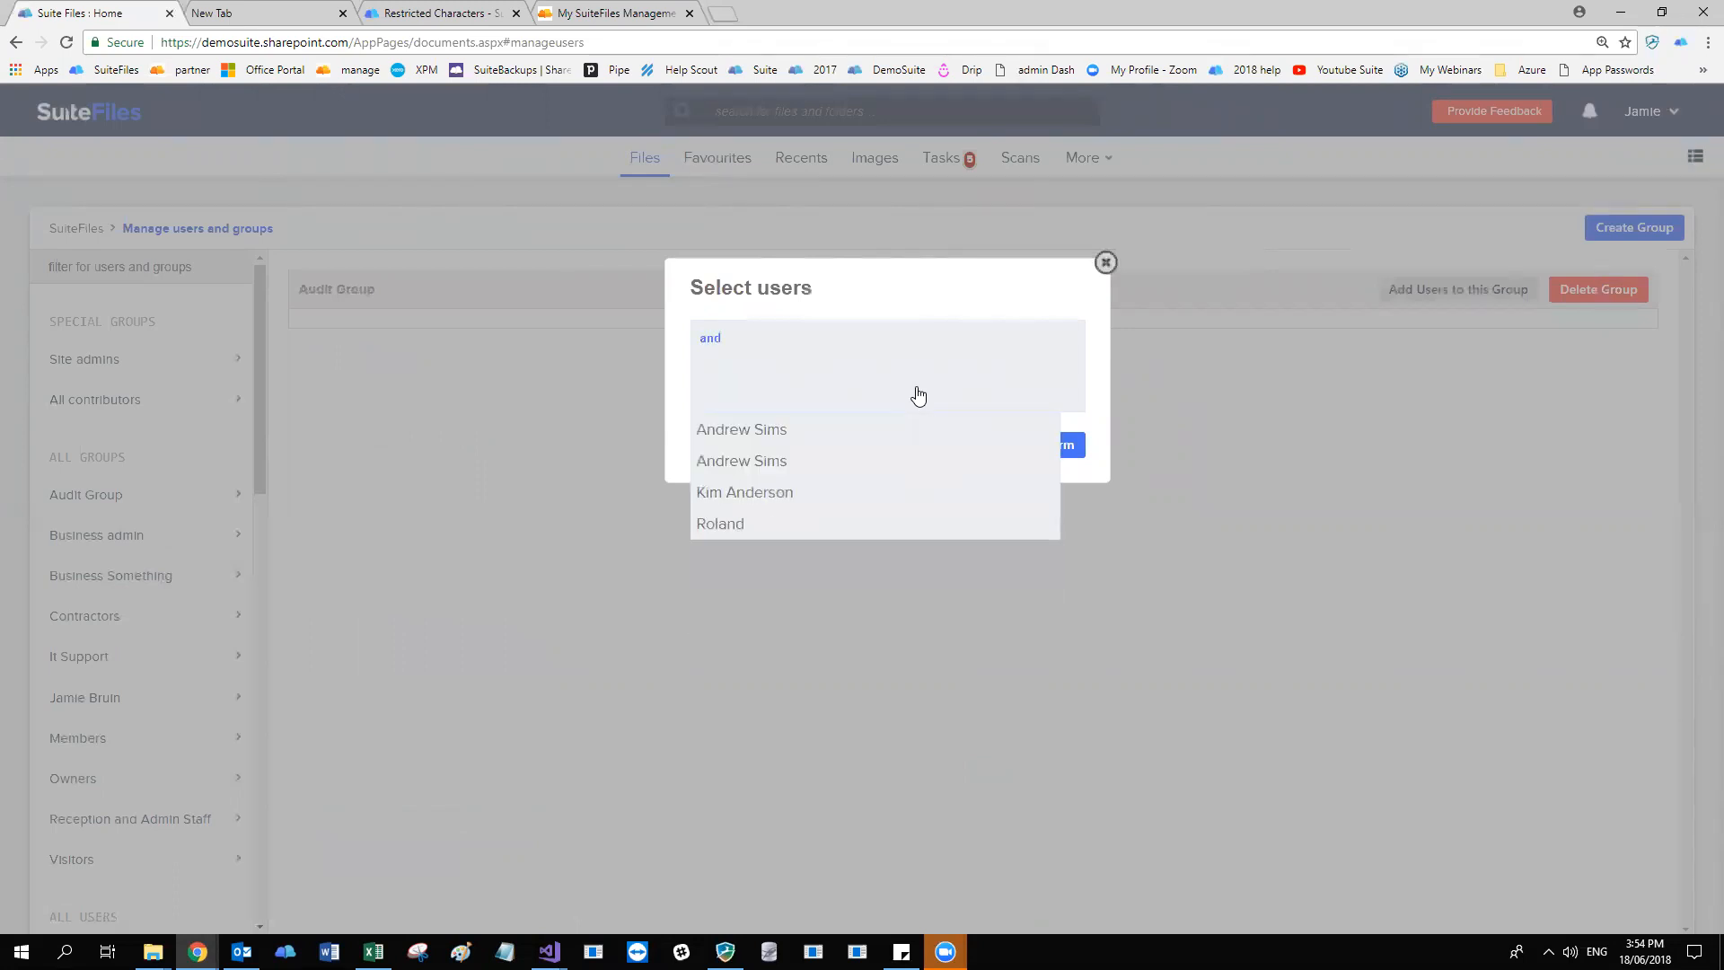
left_click(765, 430)
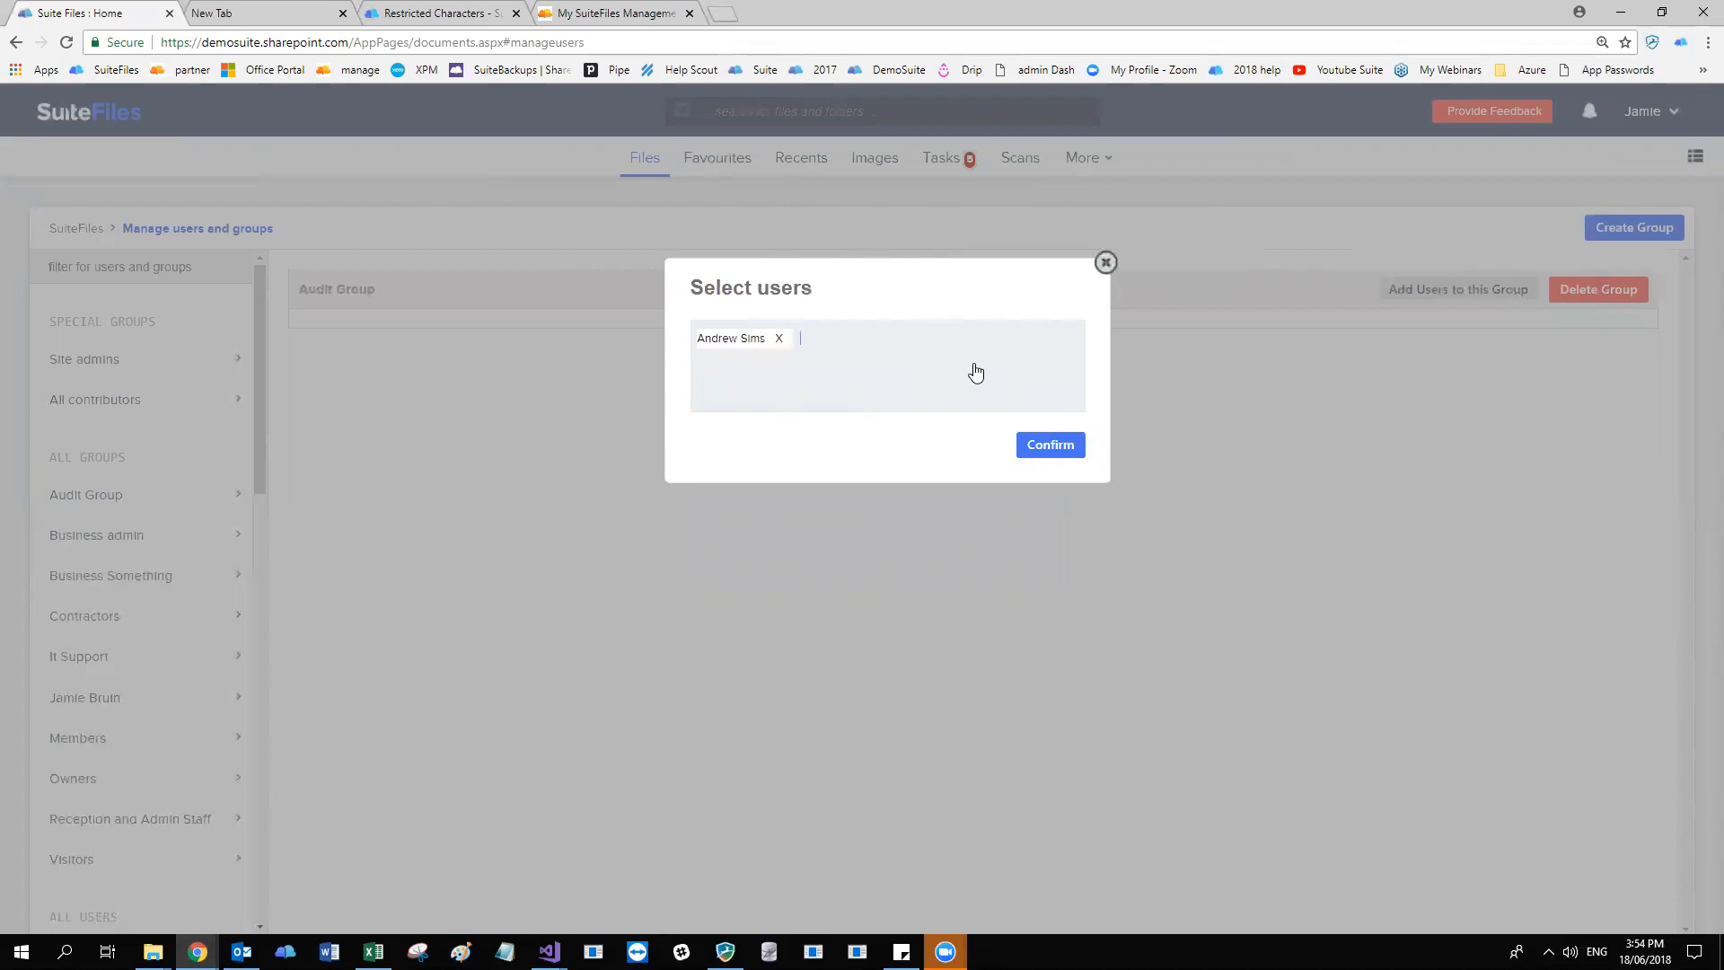
type("kim")
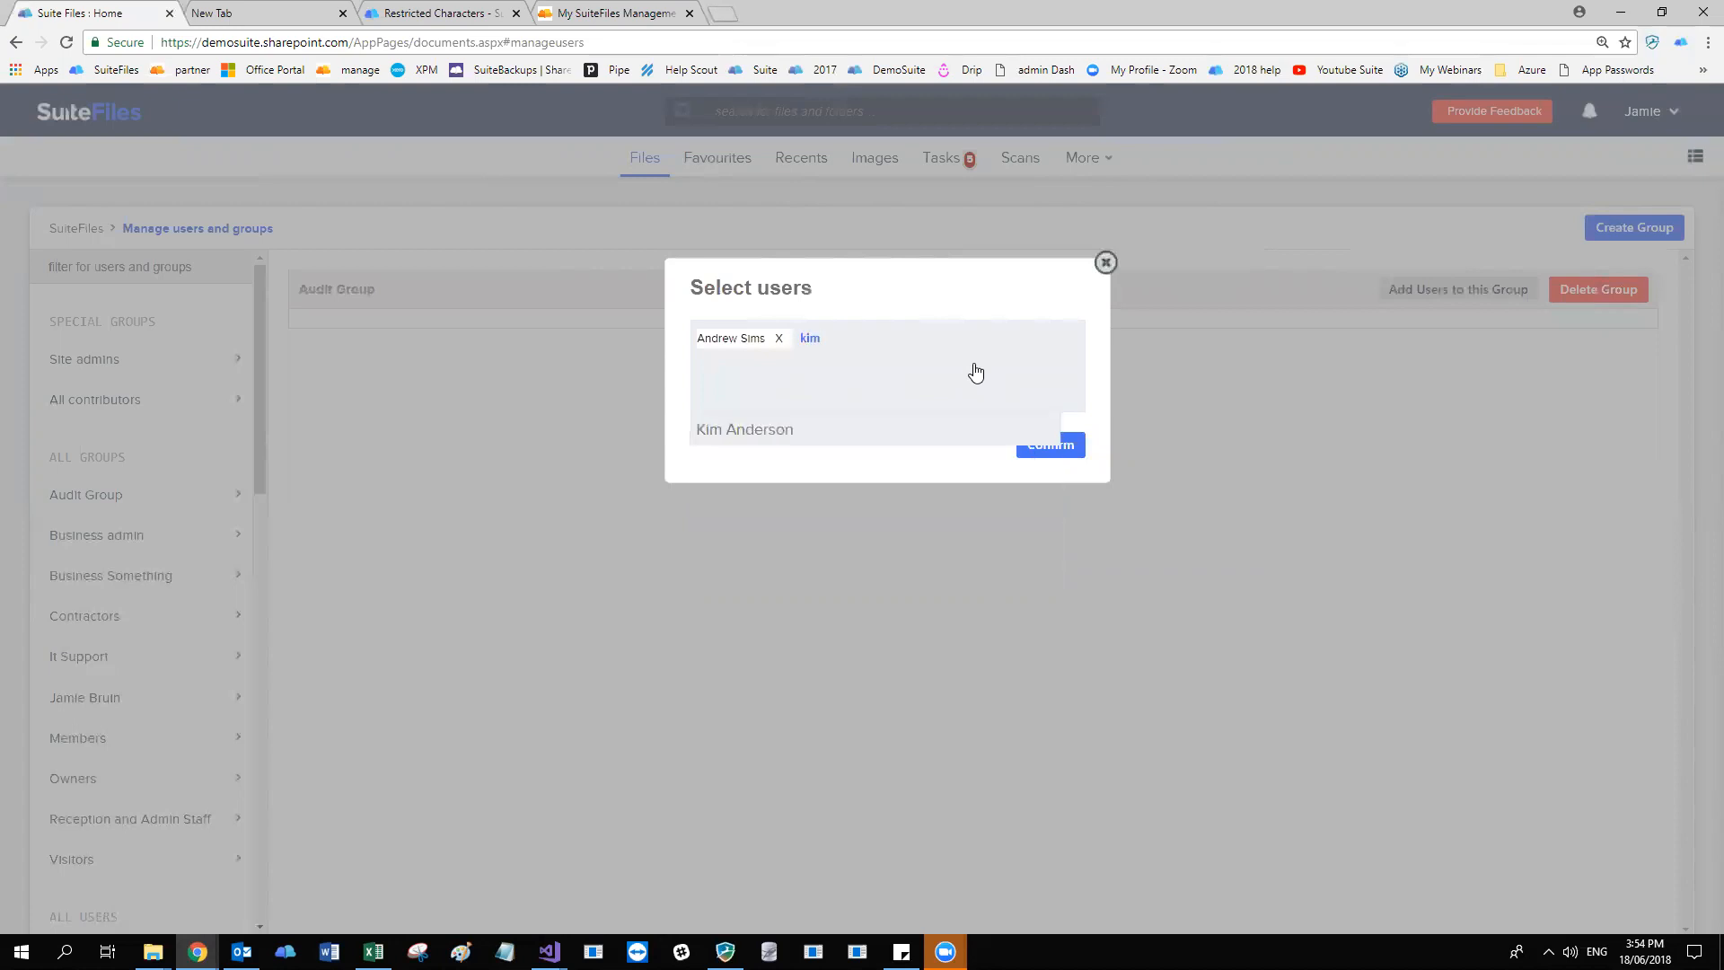
left_click(778, 434)
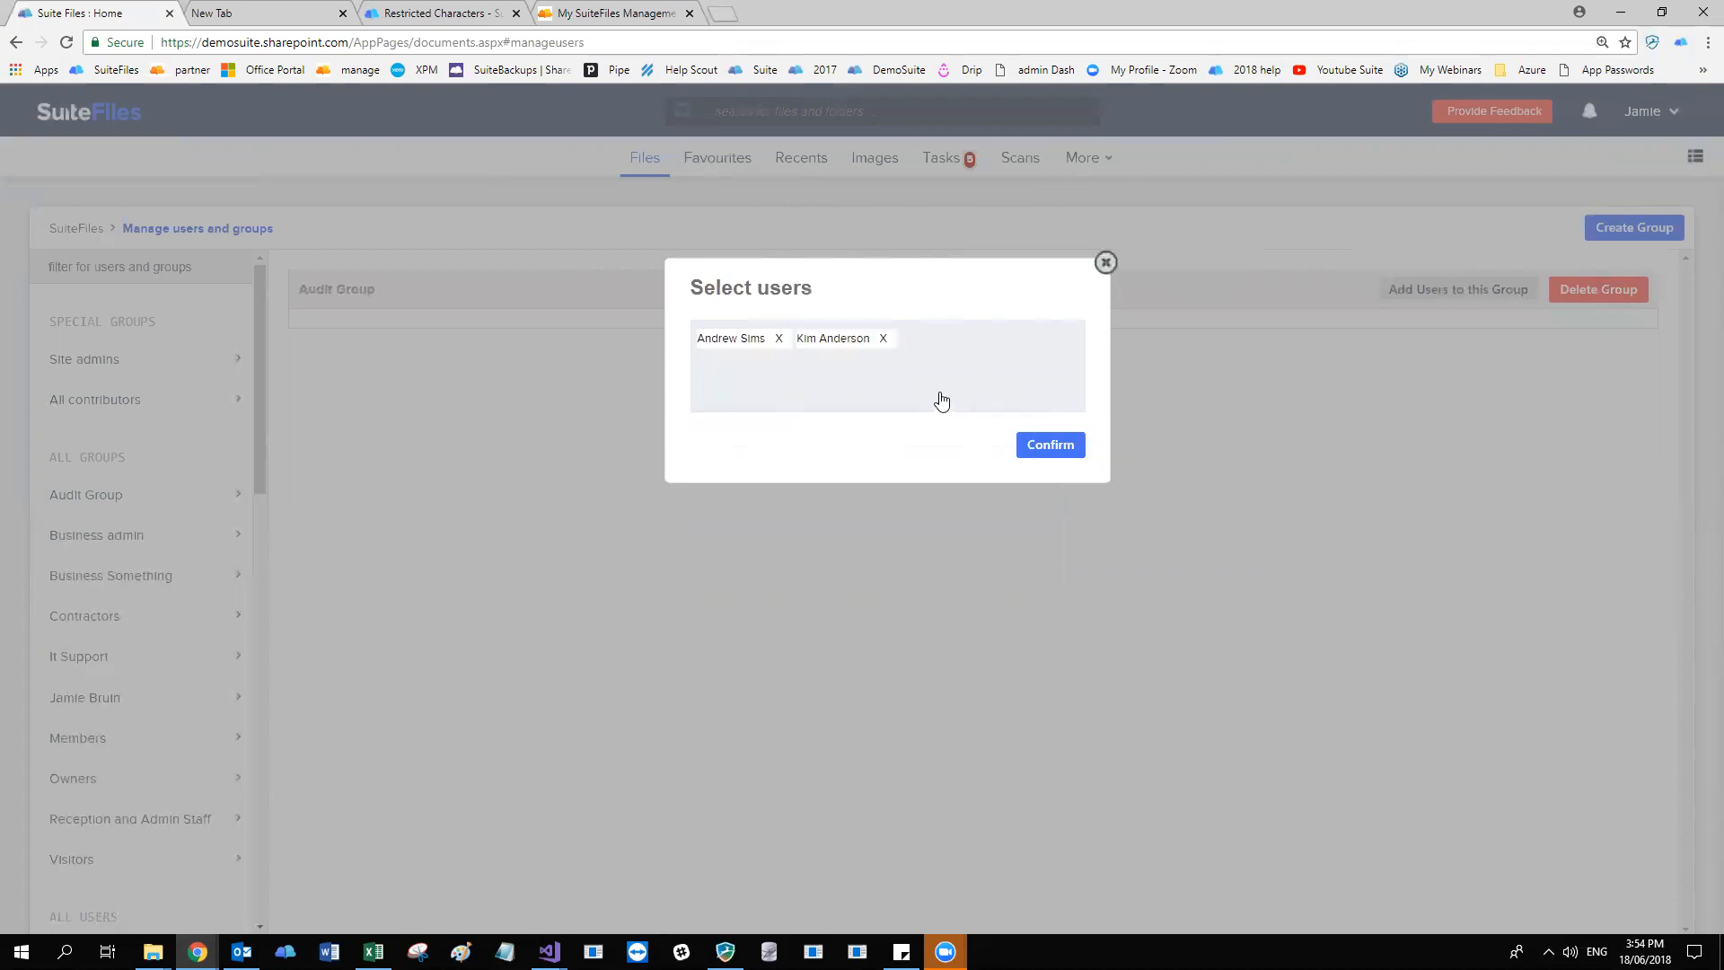
type("call")
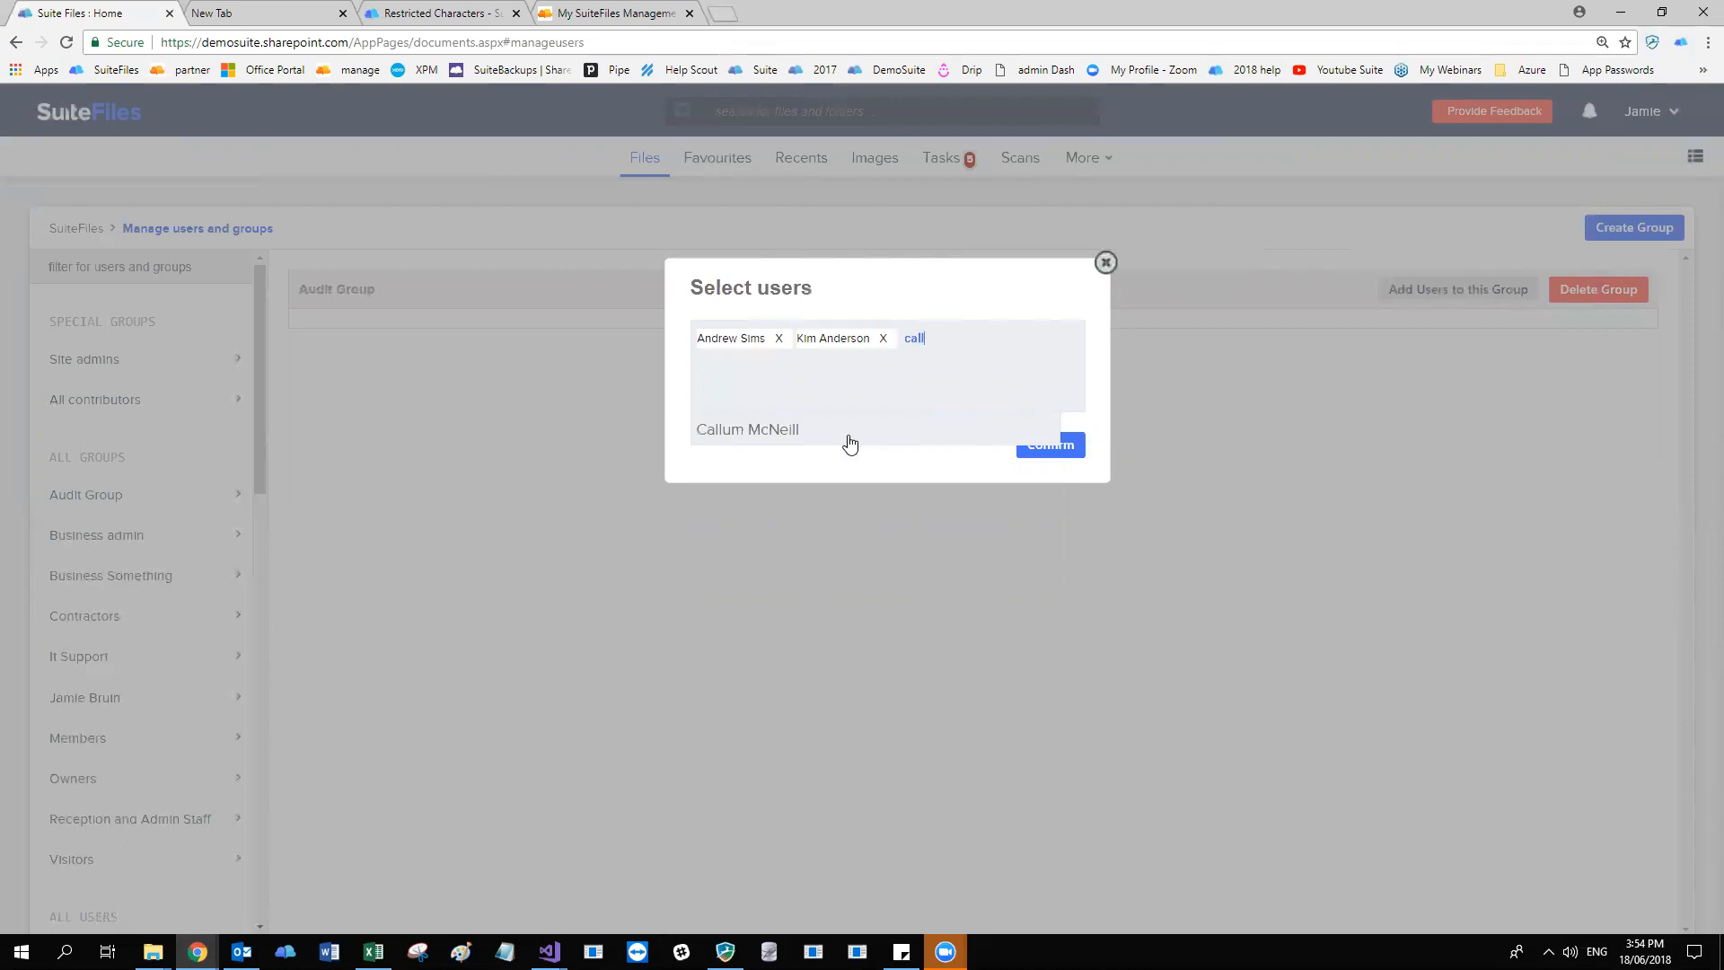
left_click(777, 434)
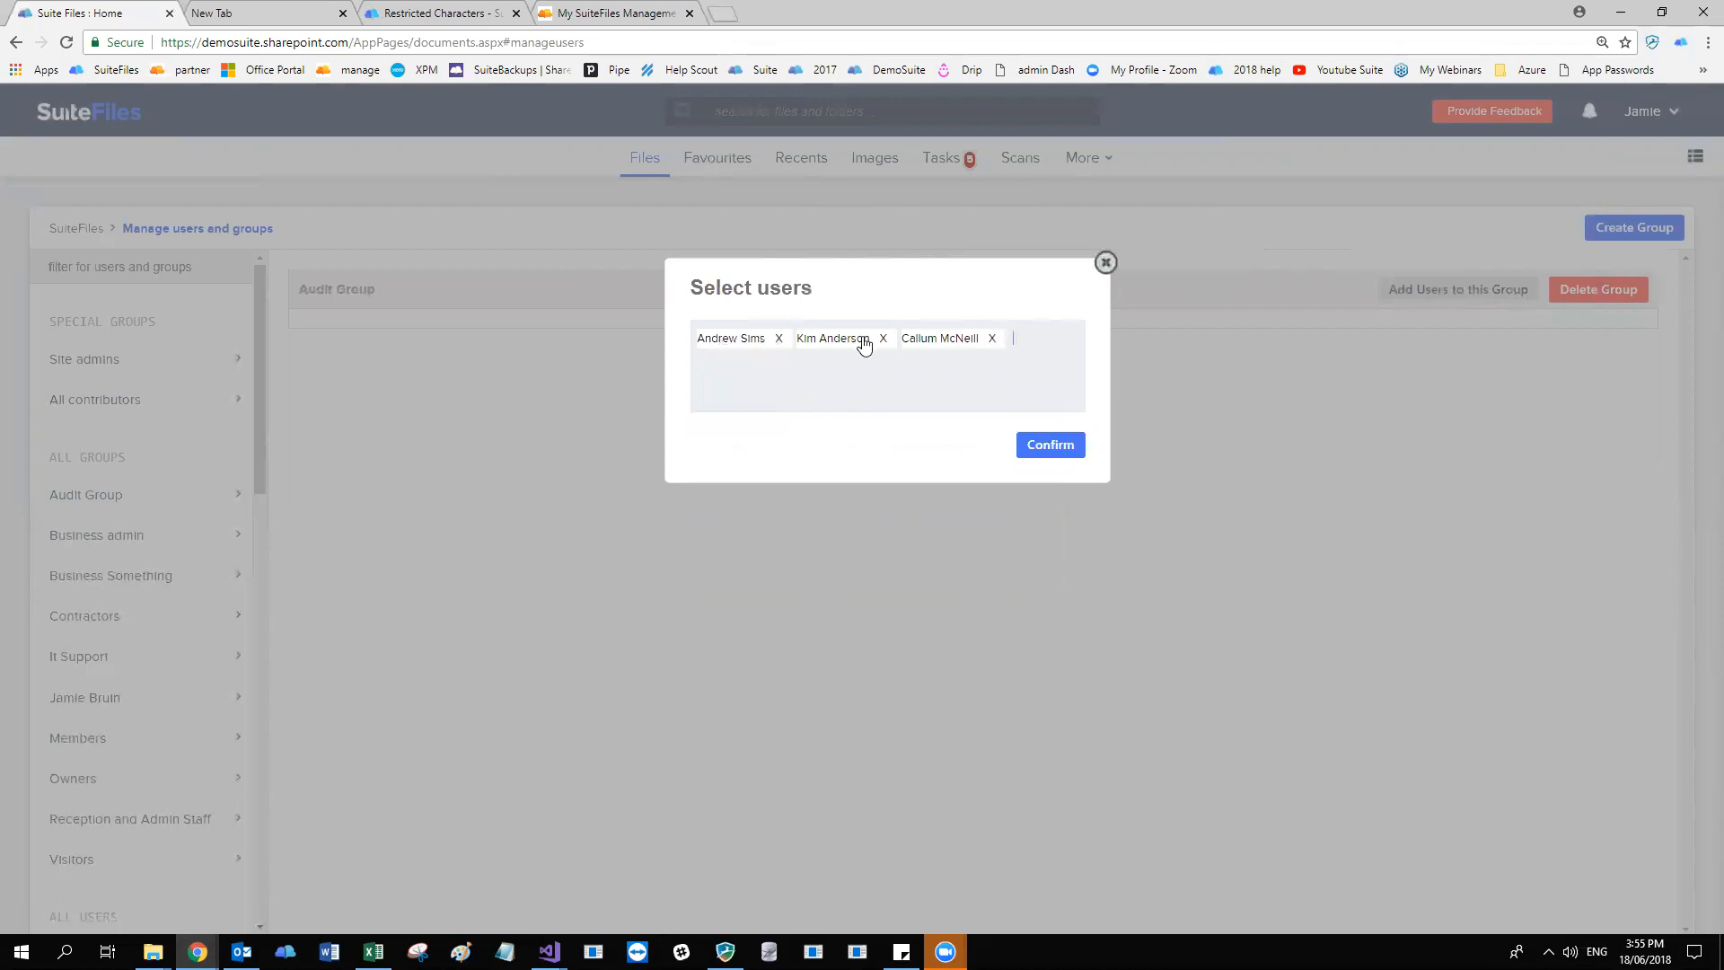
left_click(1056, 449)
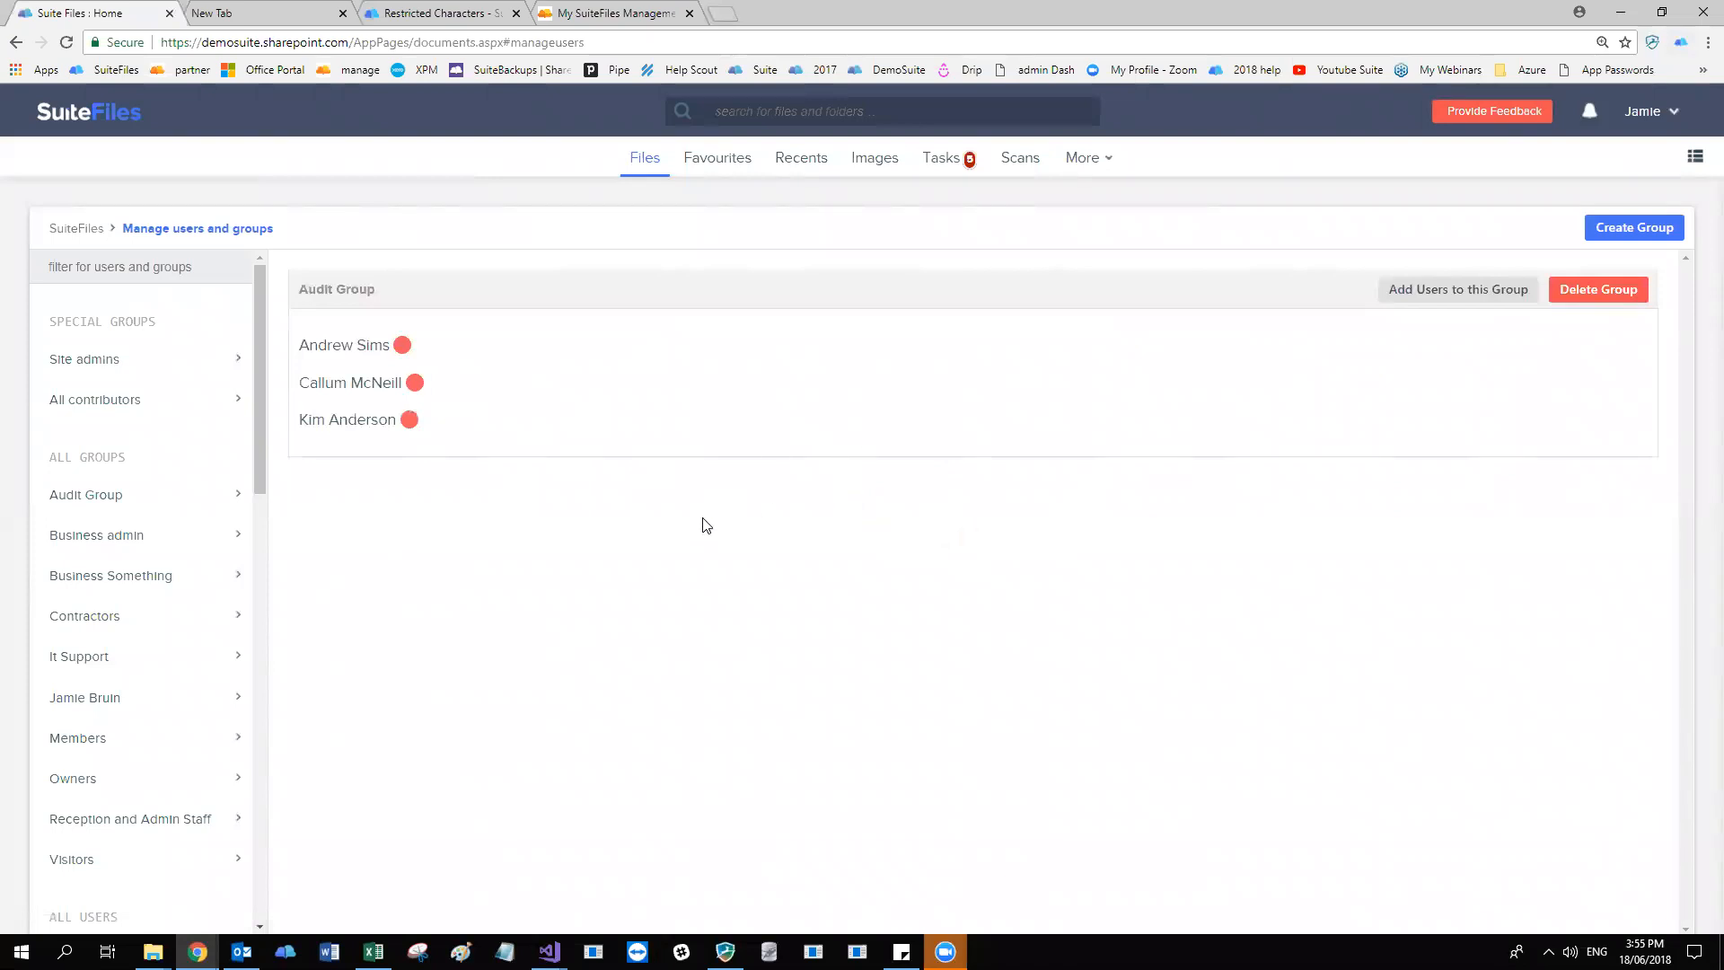
Open the permissions settings of the Audit folder inside the Business folder.
left_click(650, 169)
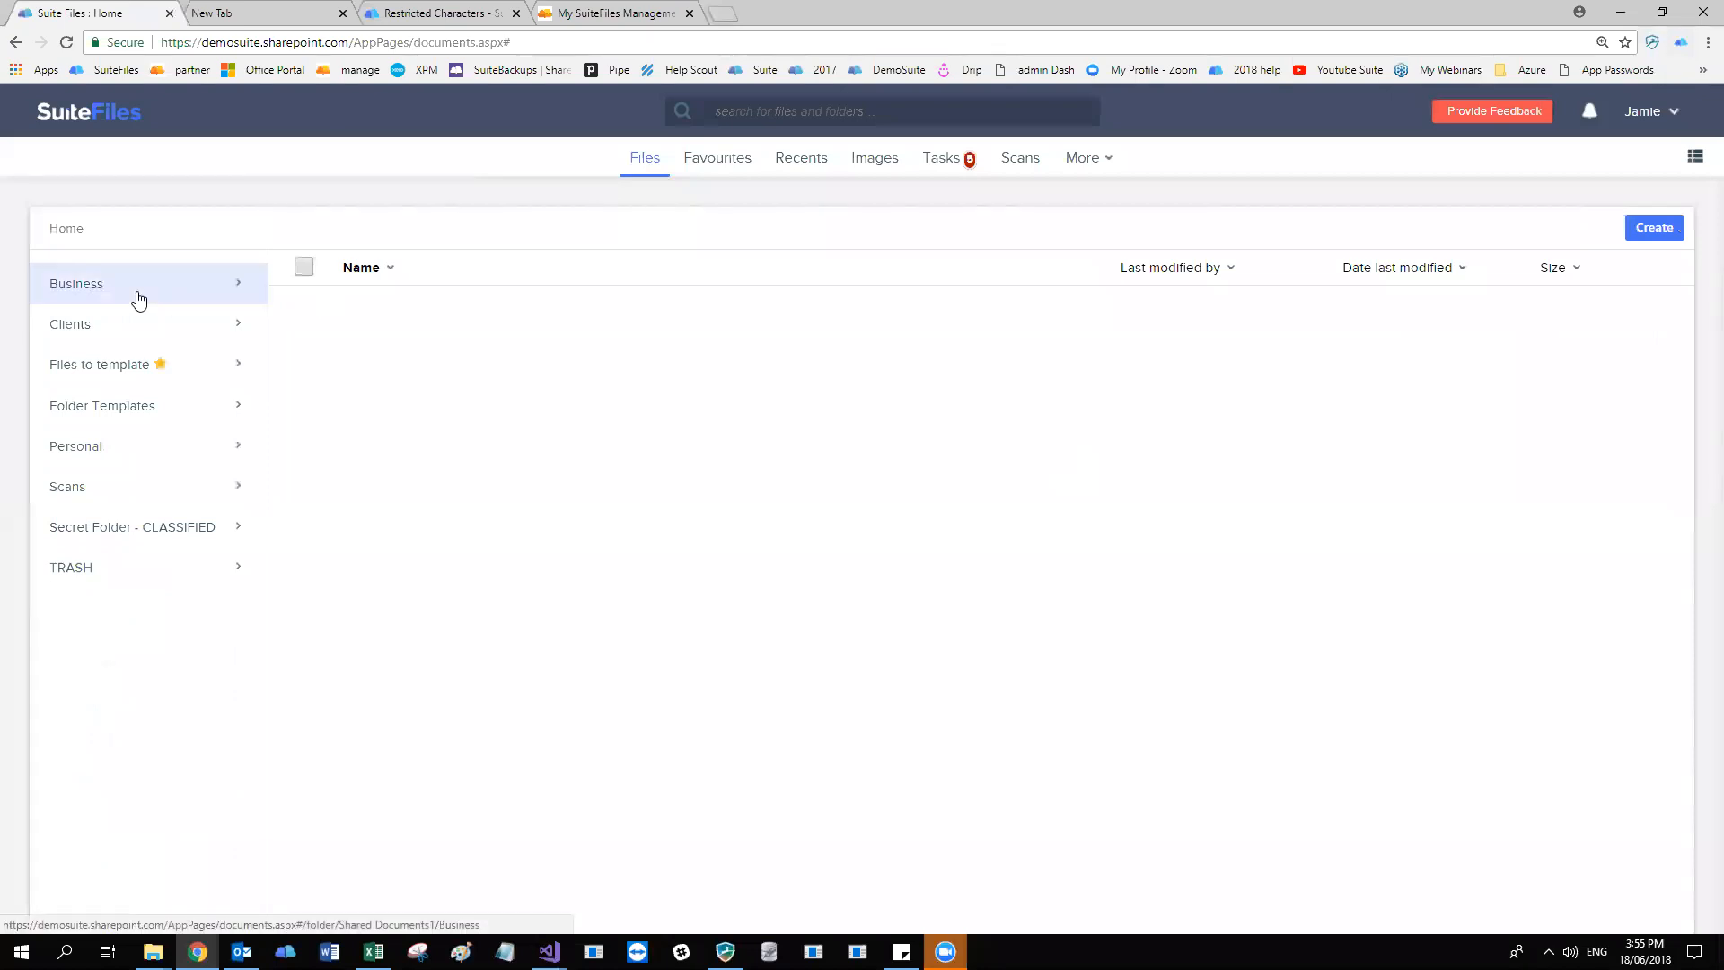
left_click(140, 296)
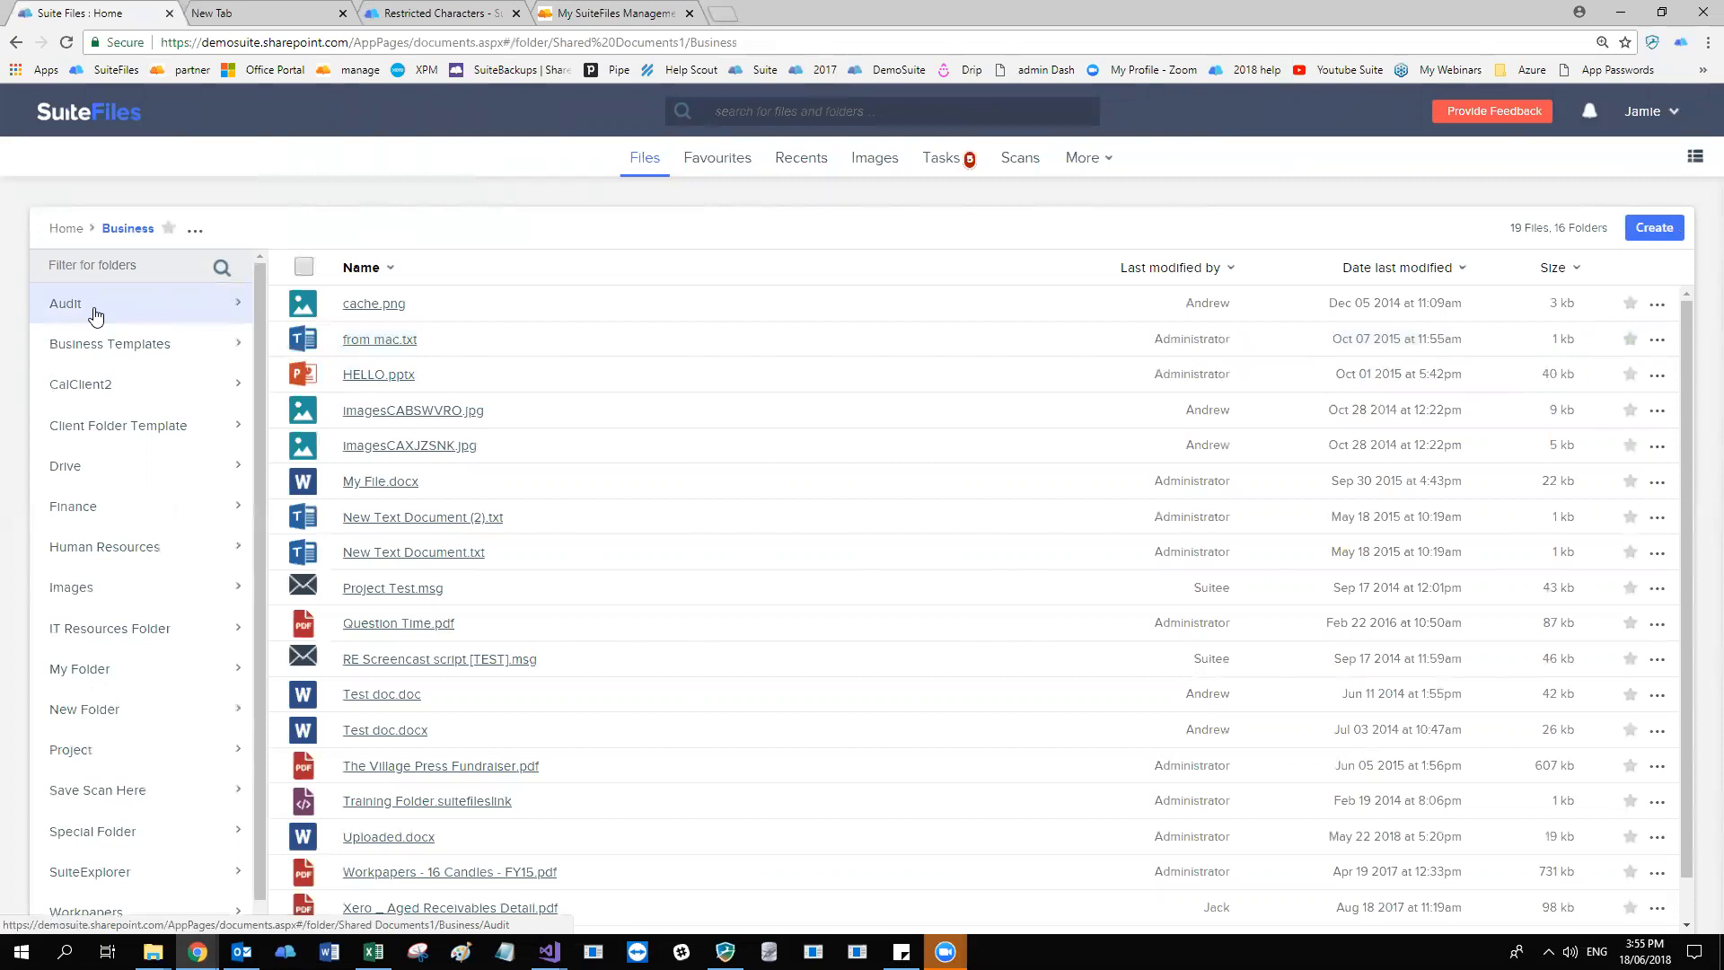
right_click(134, 310)
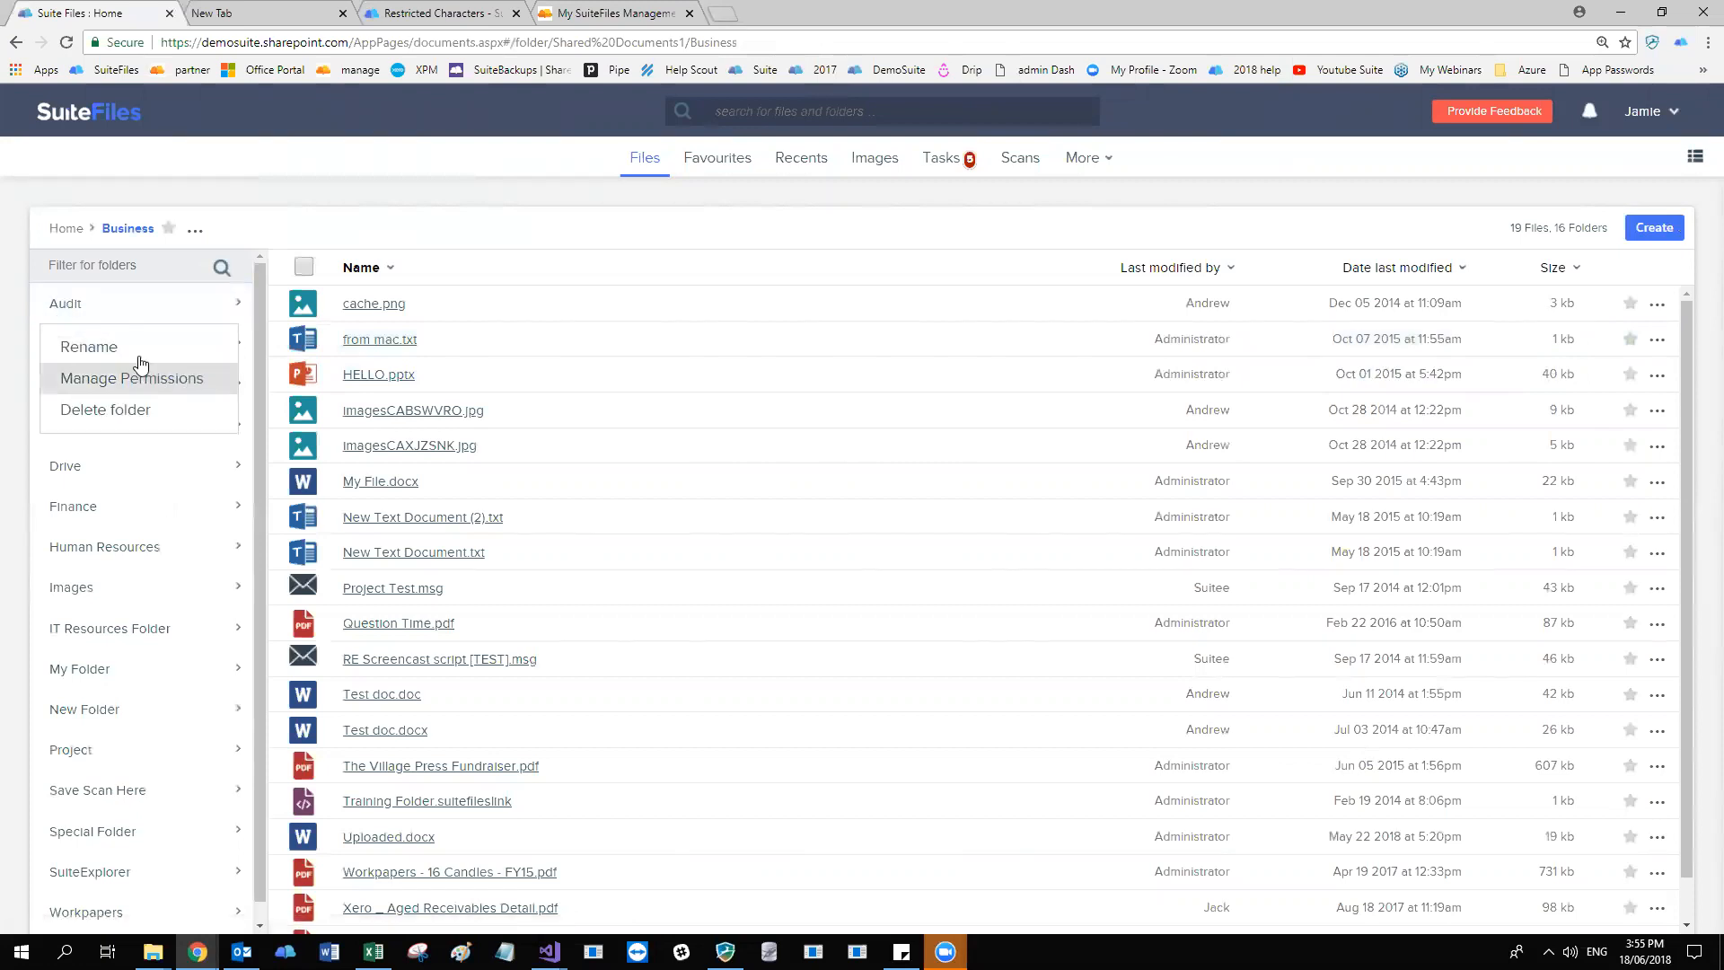
left_click(90, 305)
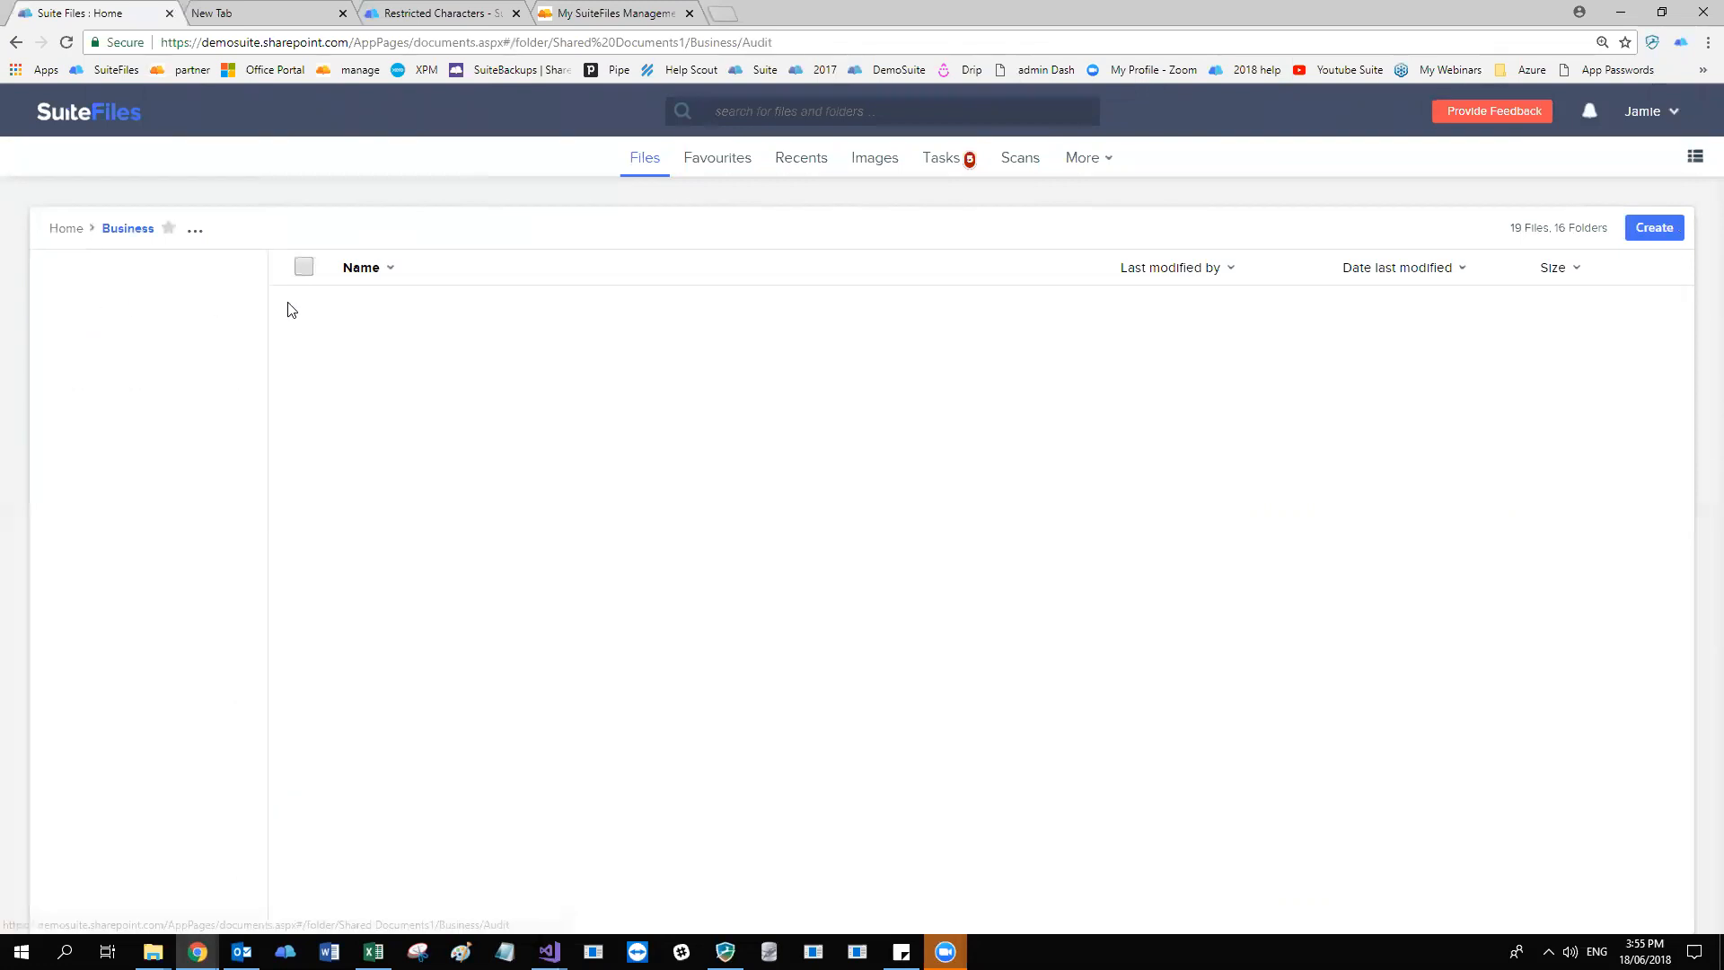
left_click(244, 232)
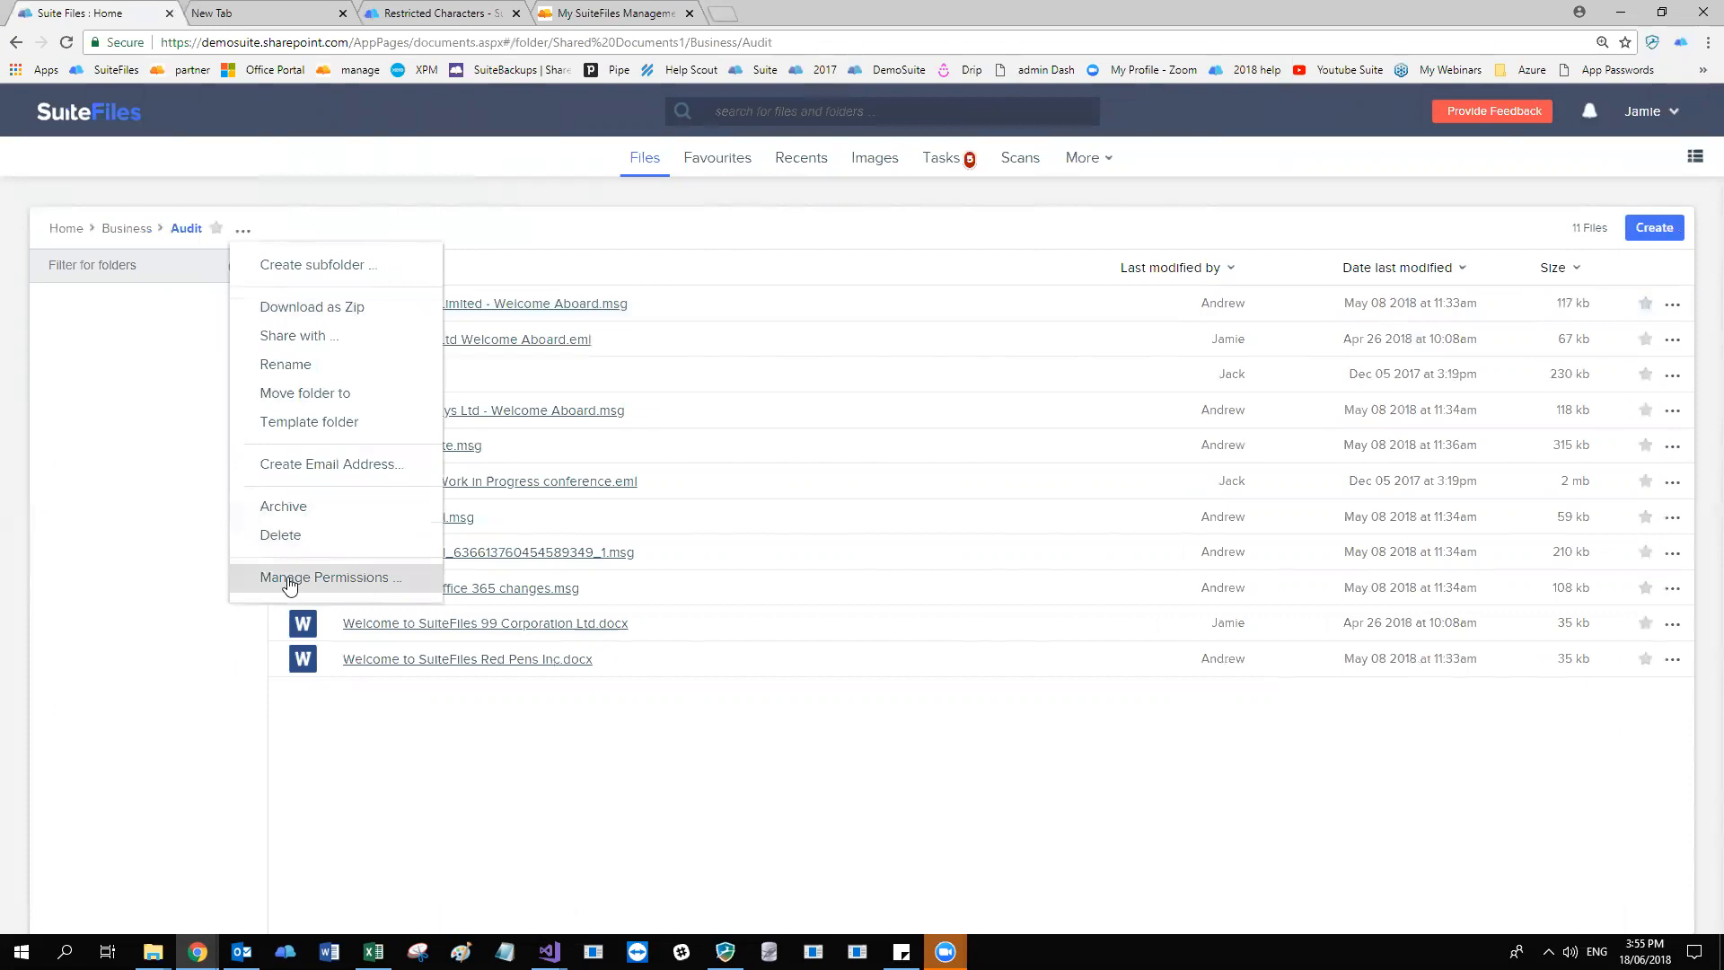
left_click(325, 577)
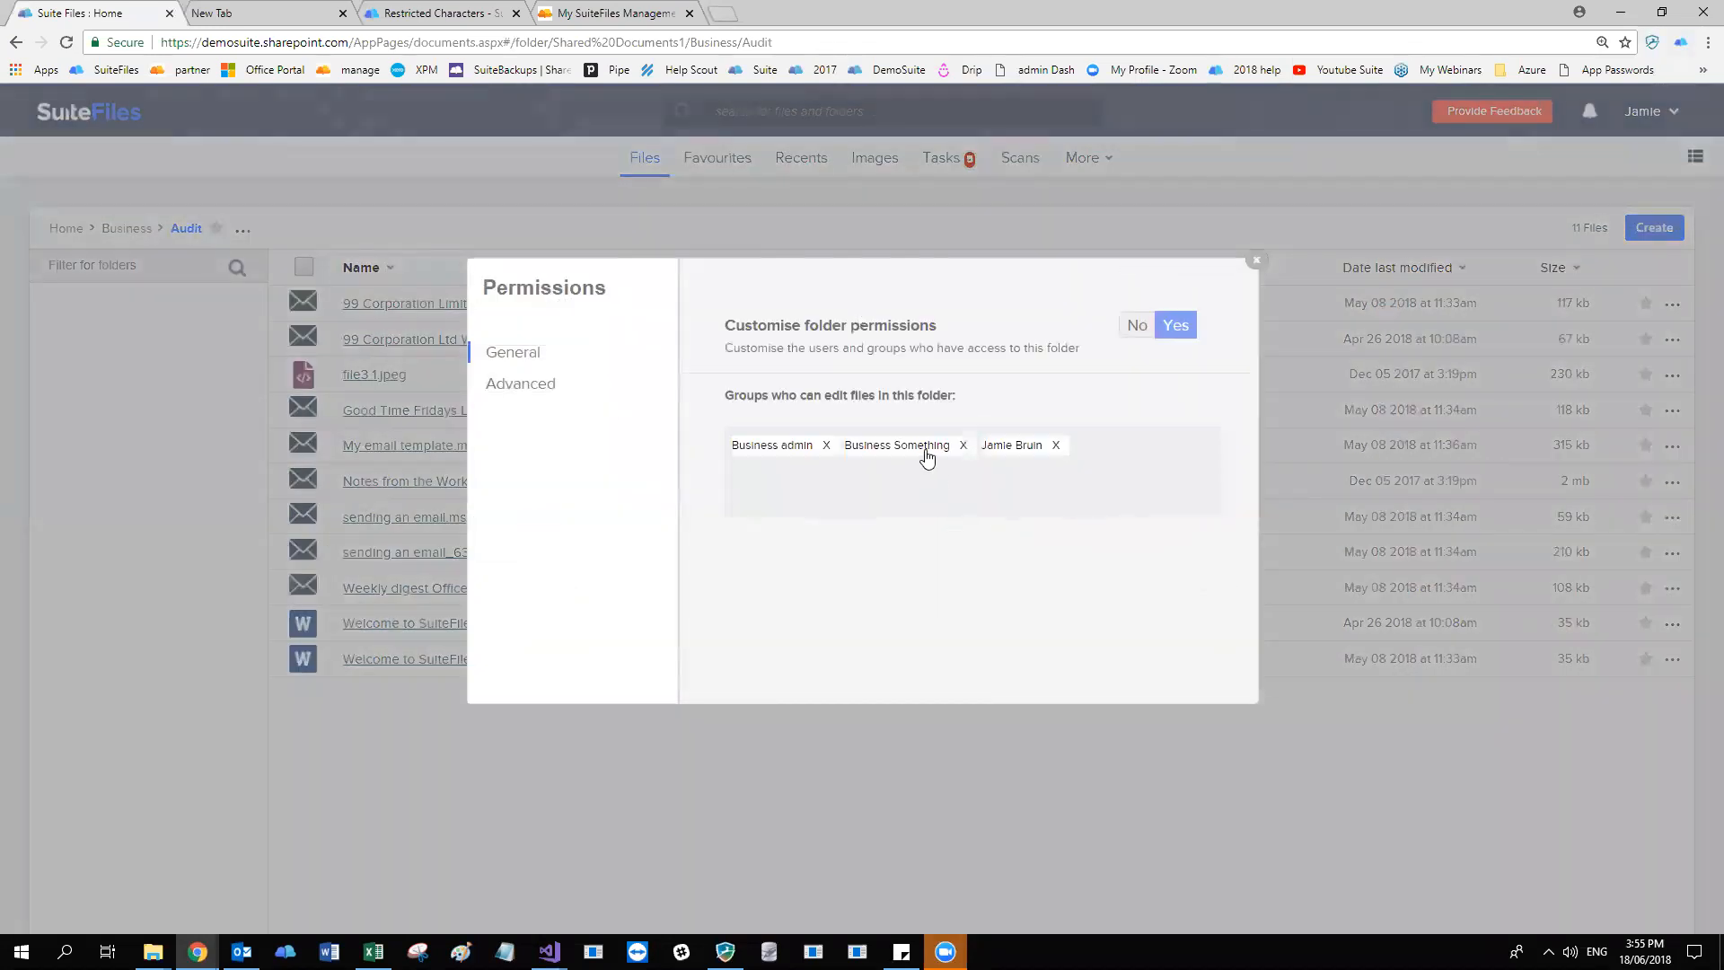
Reset the Audit folder's custom permissions by switching them to No and back to Yes, and give Audit Group edit access.
left_click(1134, 328)
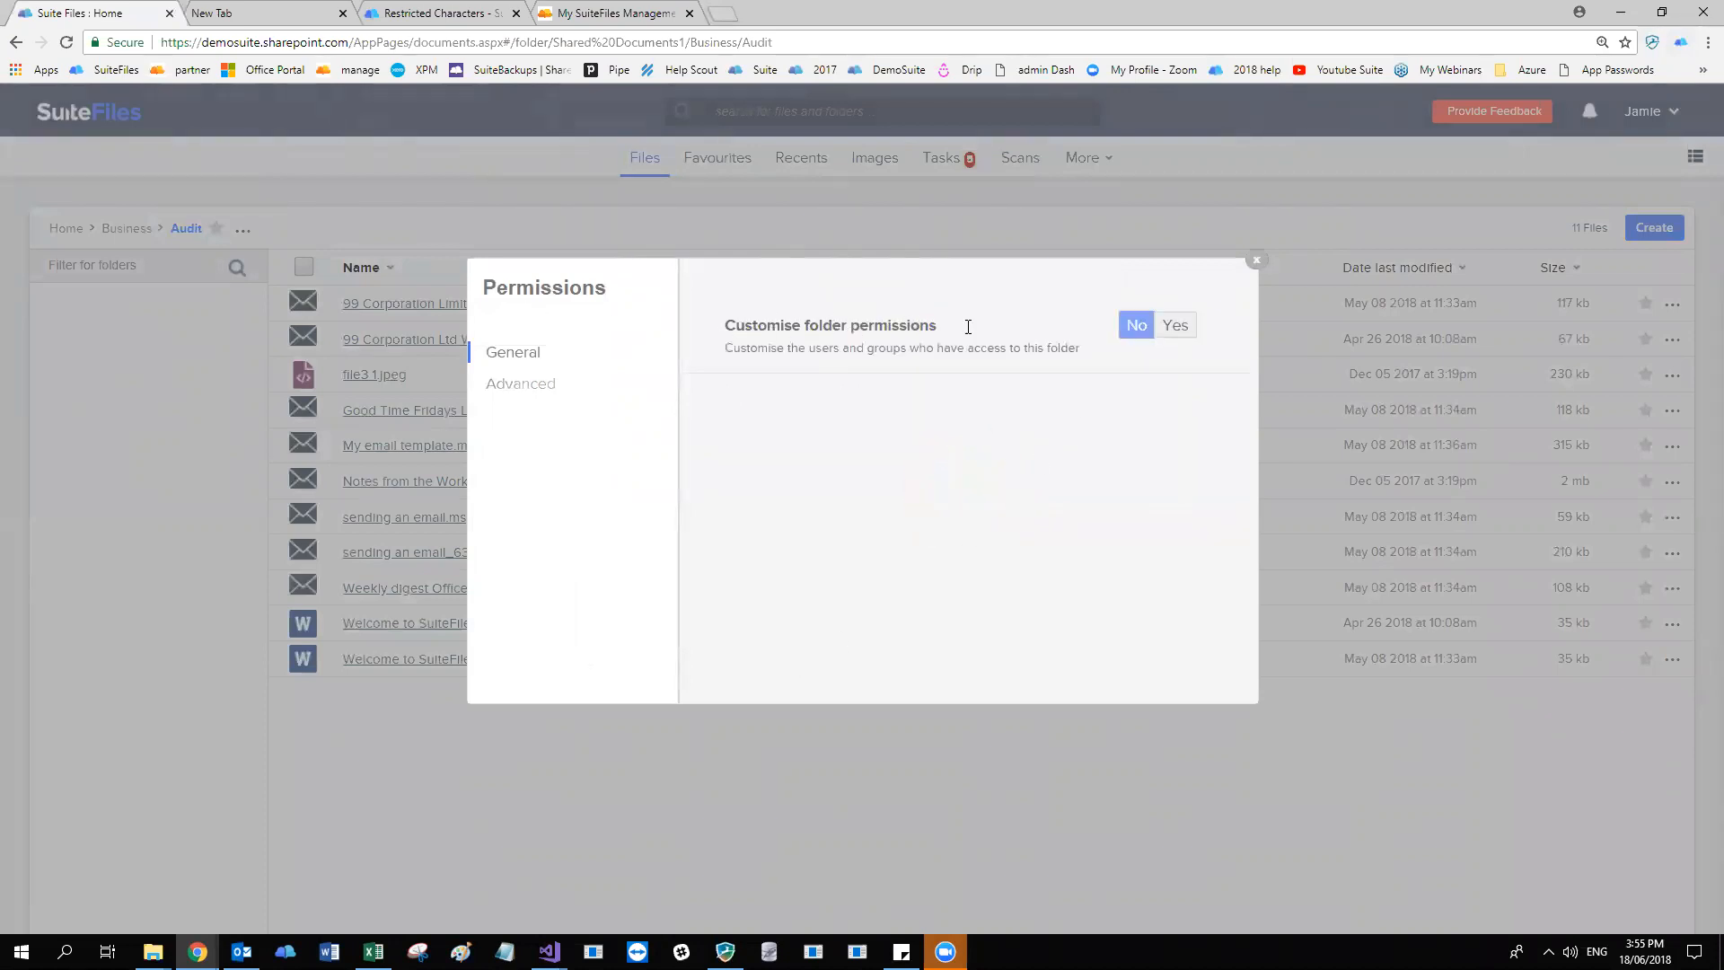
left_click(1174, 329)
left_click(894, 517)
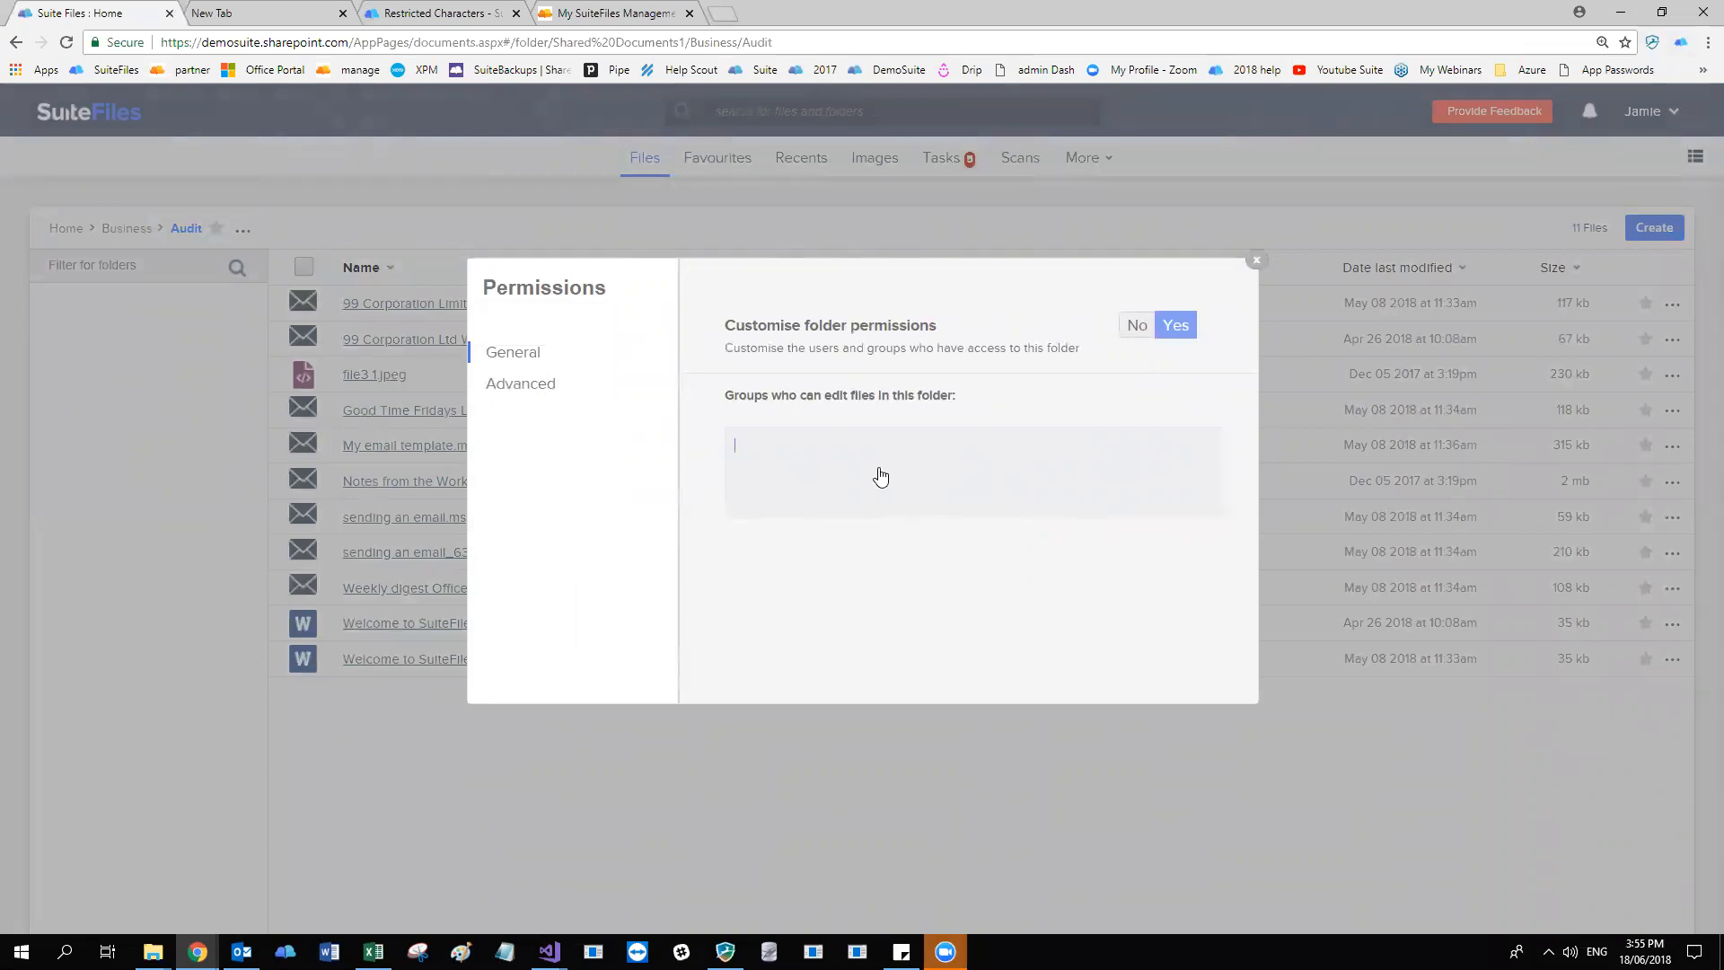
type("audi")
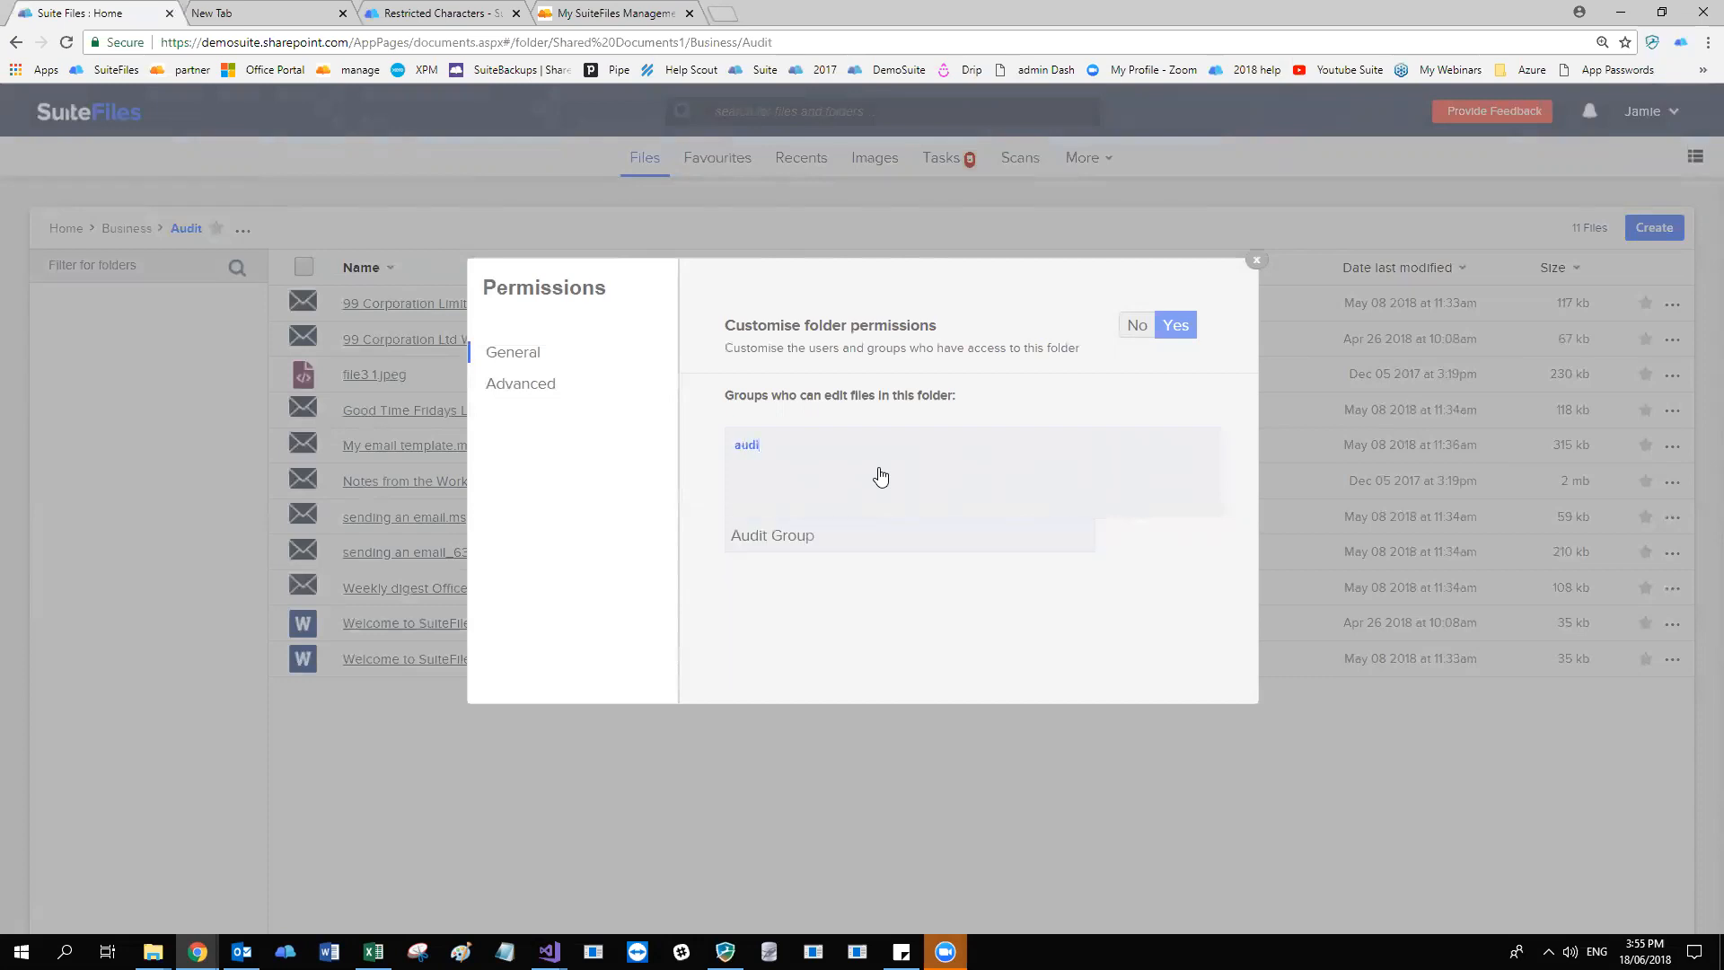
left_click(769, 537)
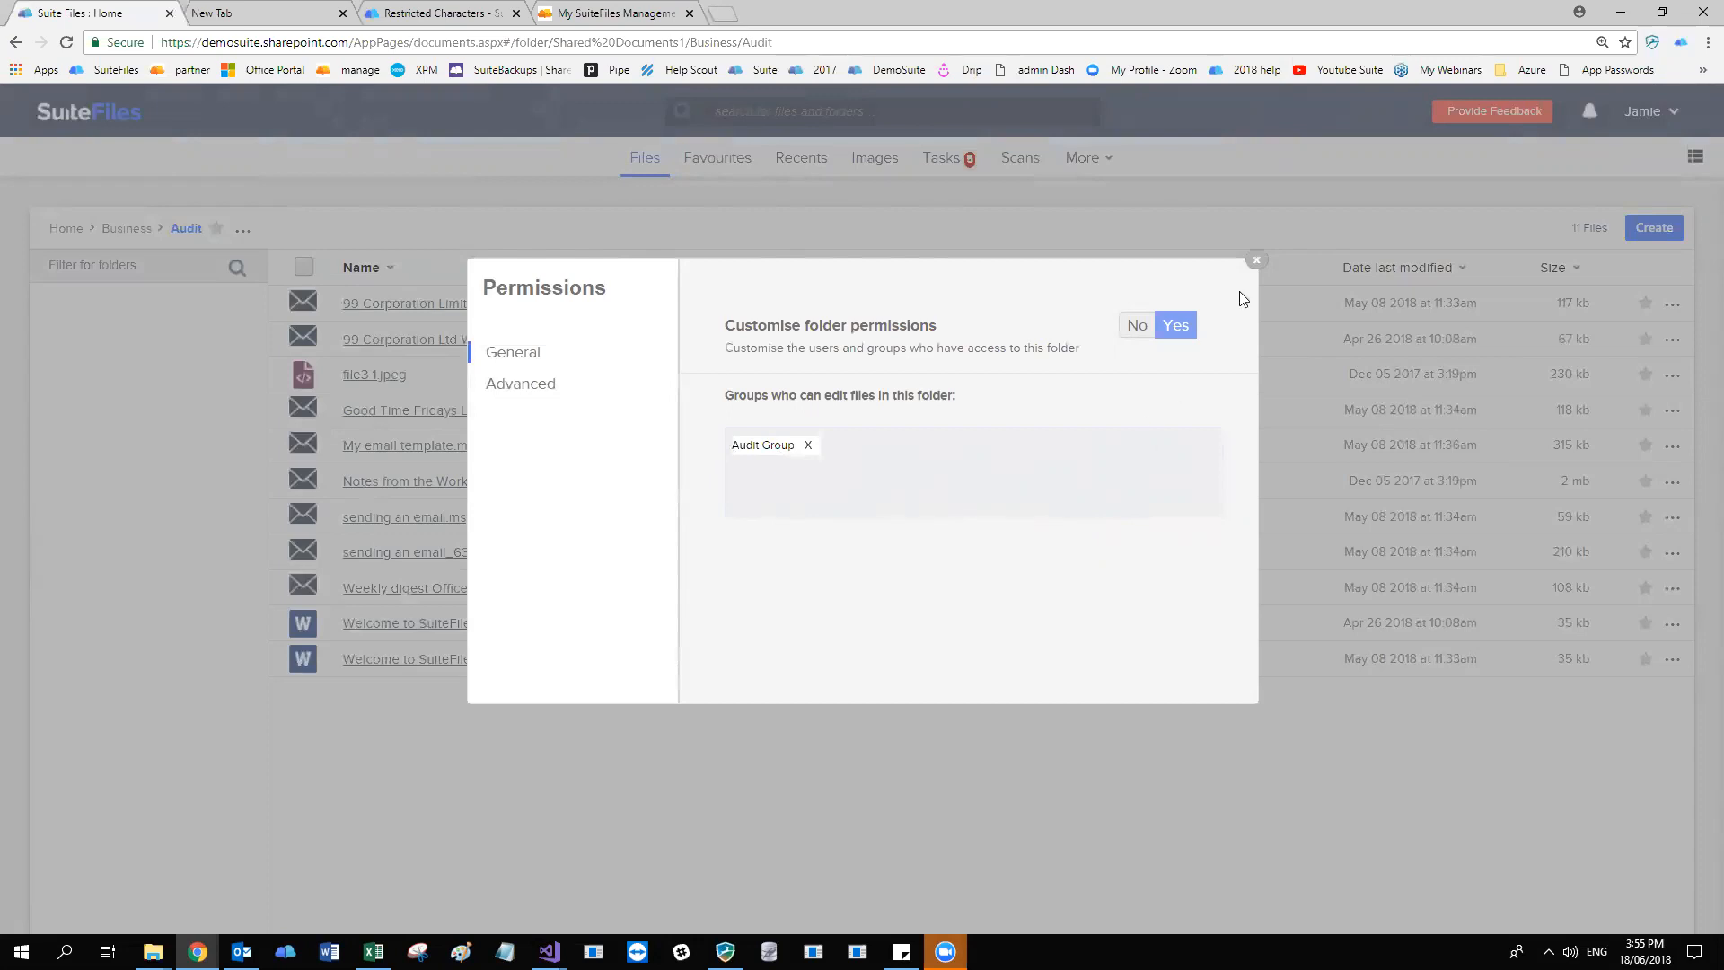
Close the Audit folder's permissions and reload the SuiteFiles home page in the second browser window to check folder access.
left_click(1256, 259)
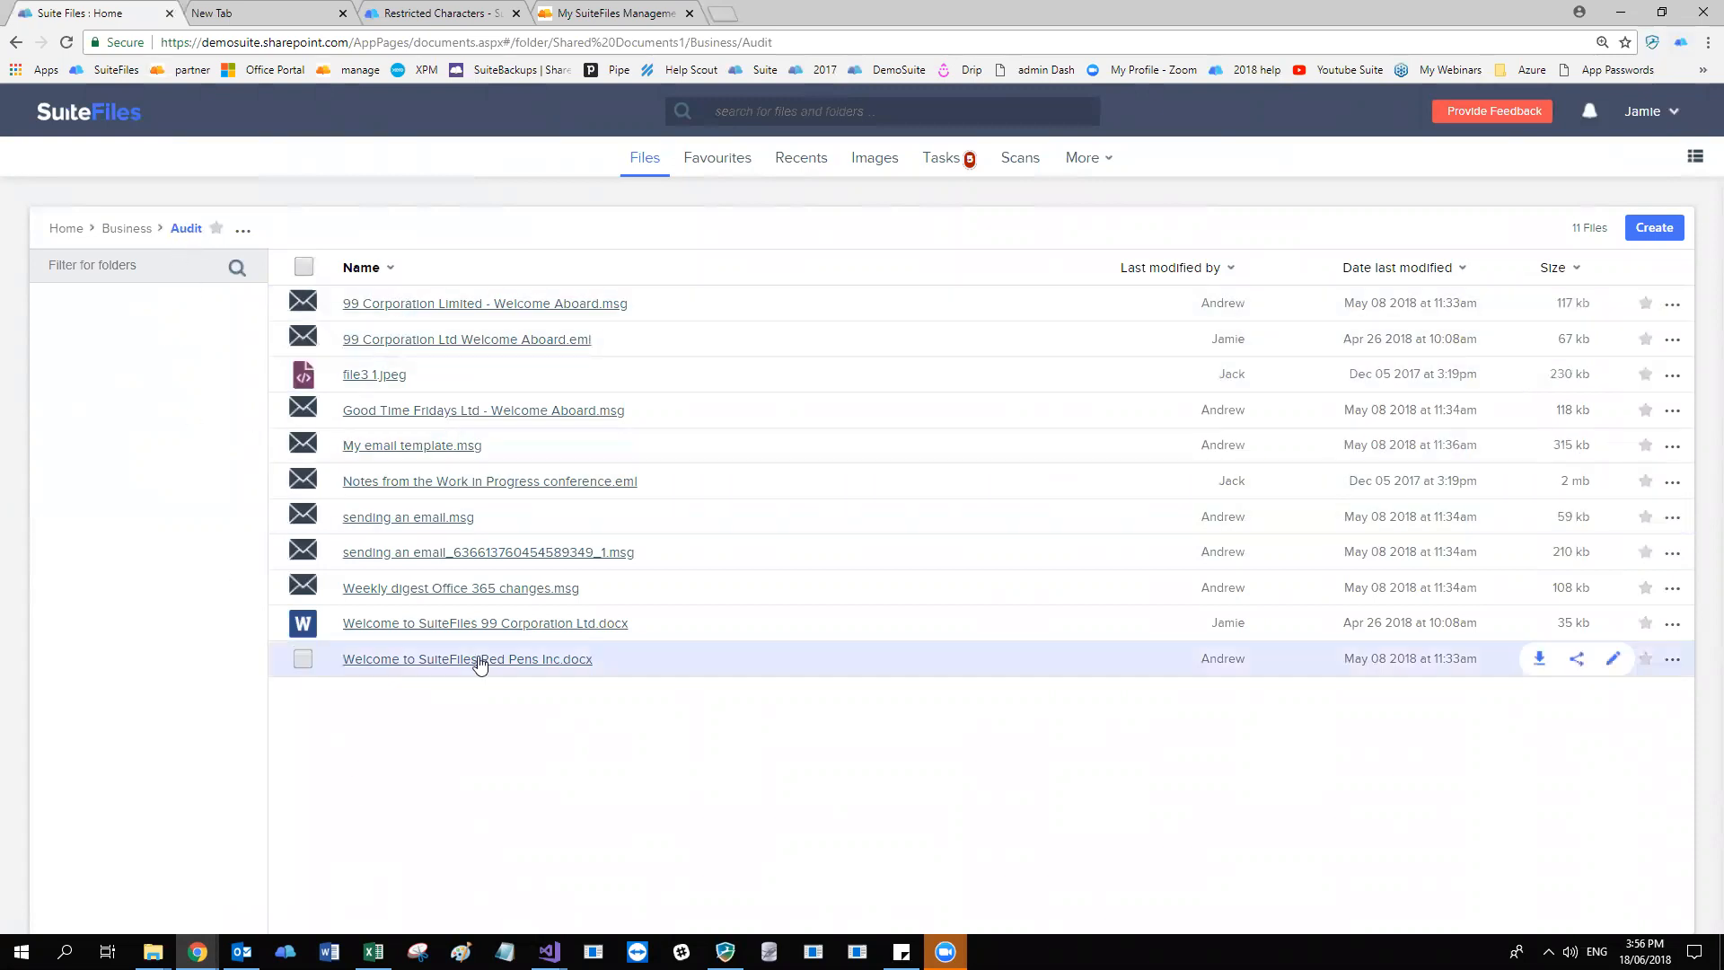
left_click(241, 952)
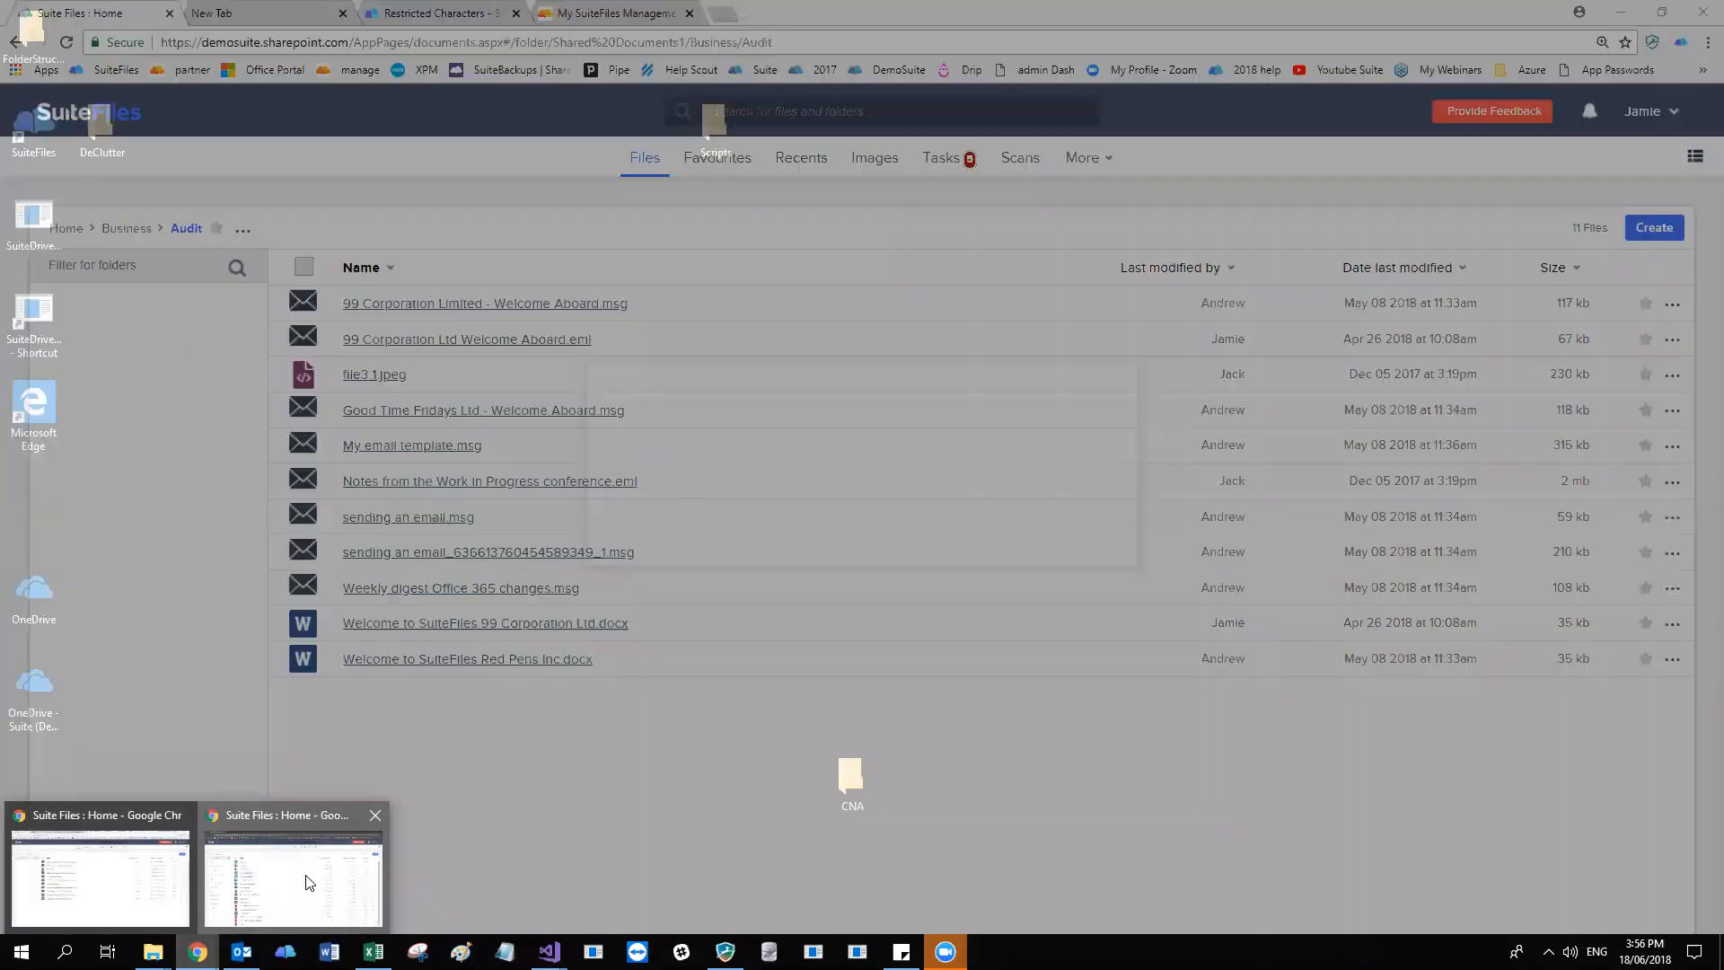
left_click(311, 880)
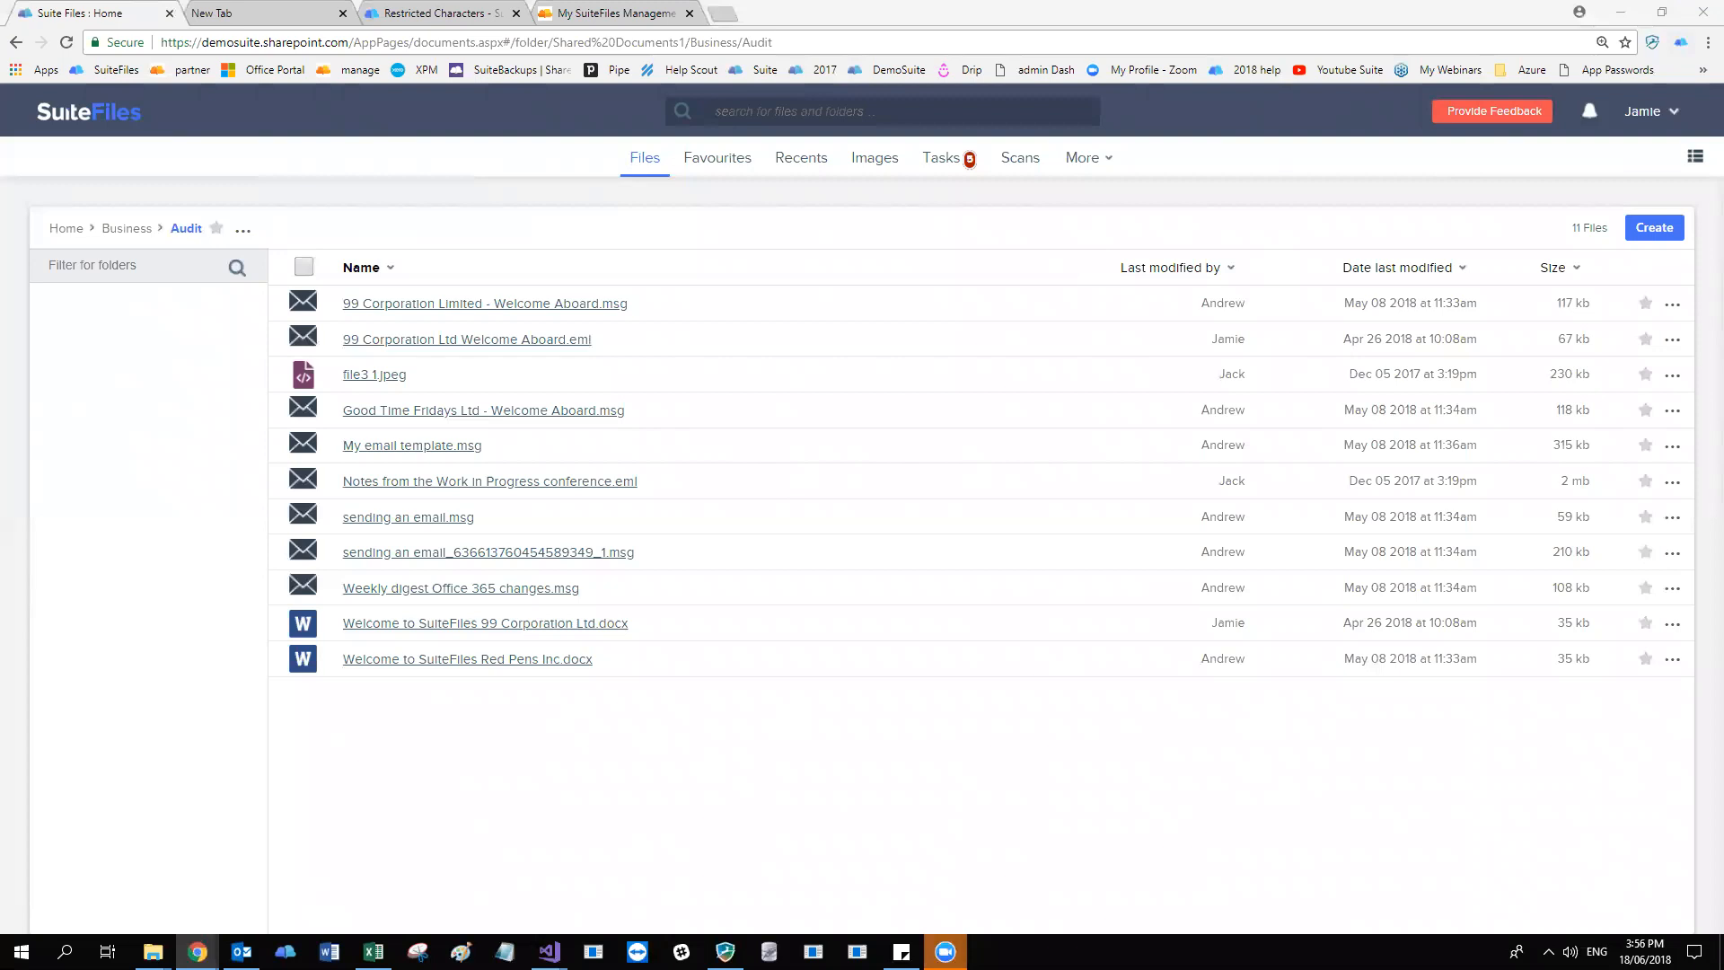
key("alt+Tab")
left_click(80, 237)
key("F5")
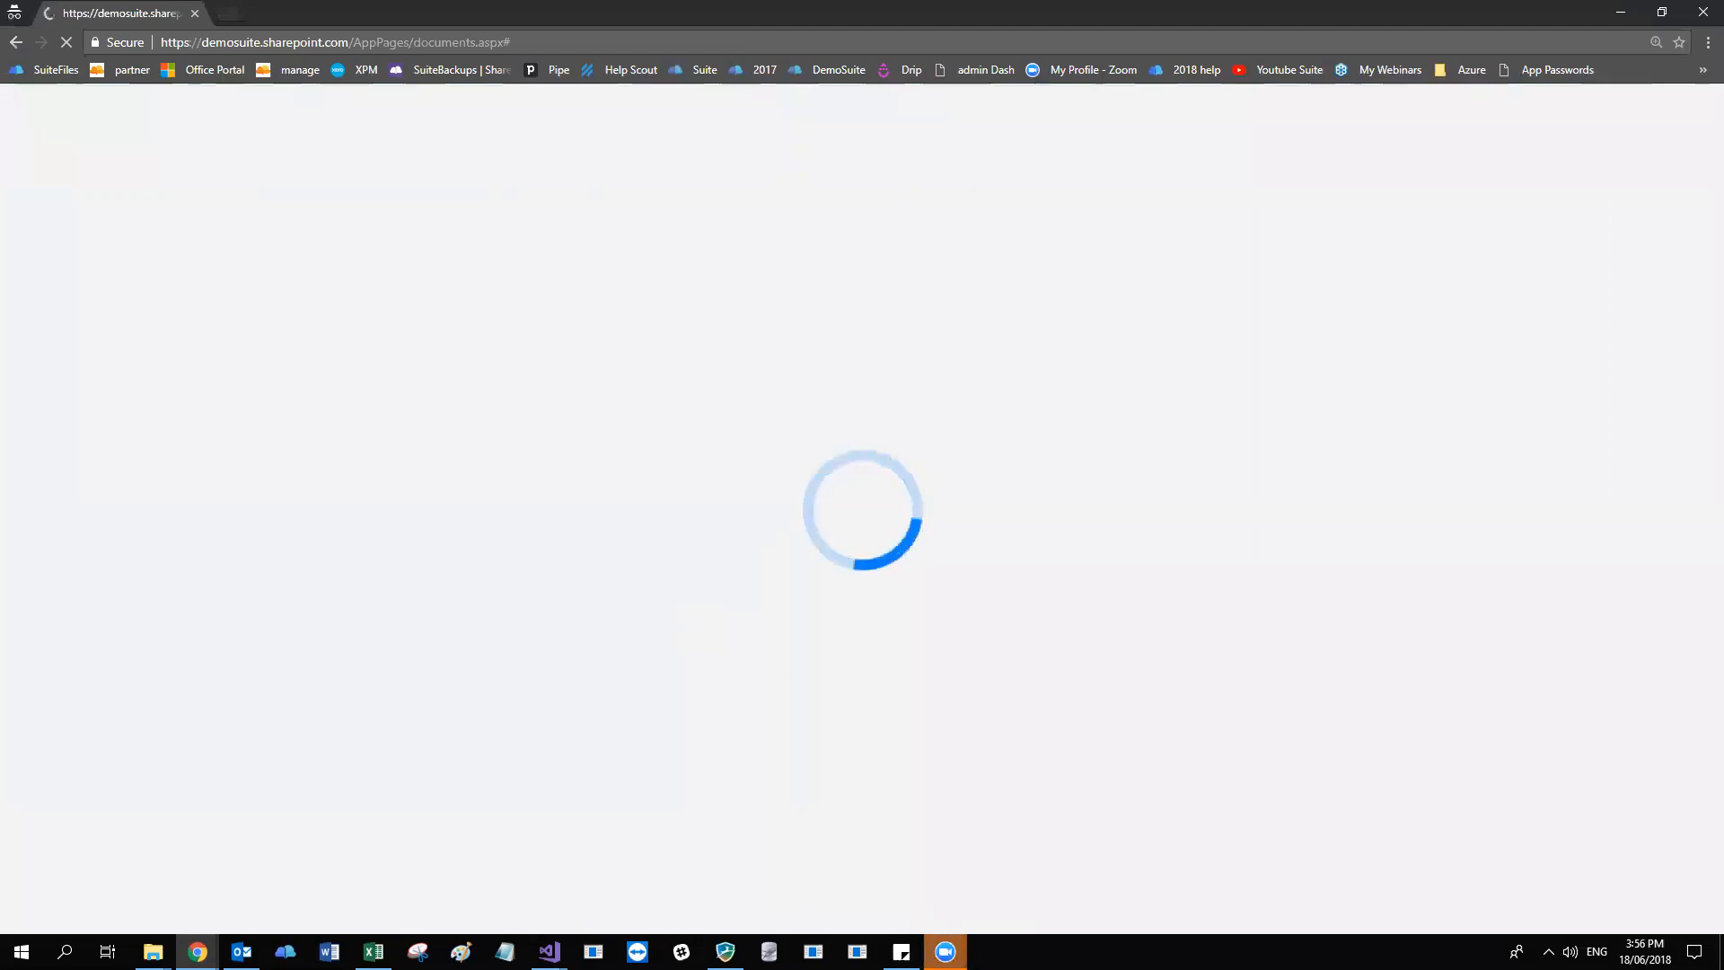
left_click(945, 952)
left_click(1047, 912)
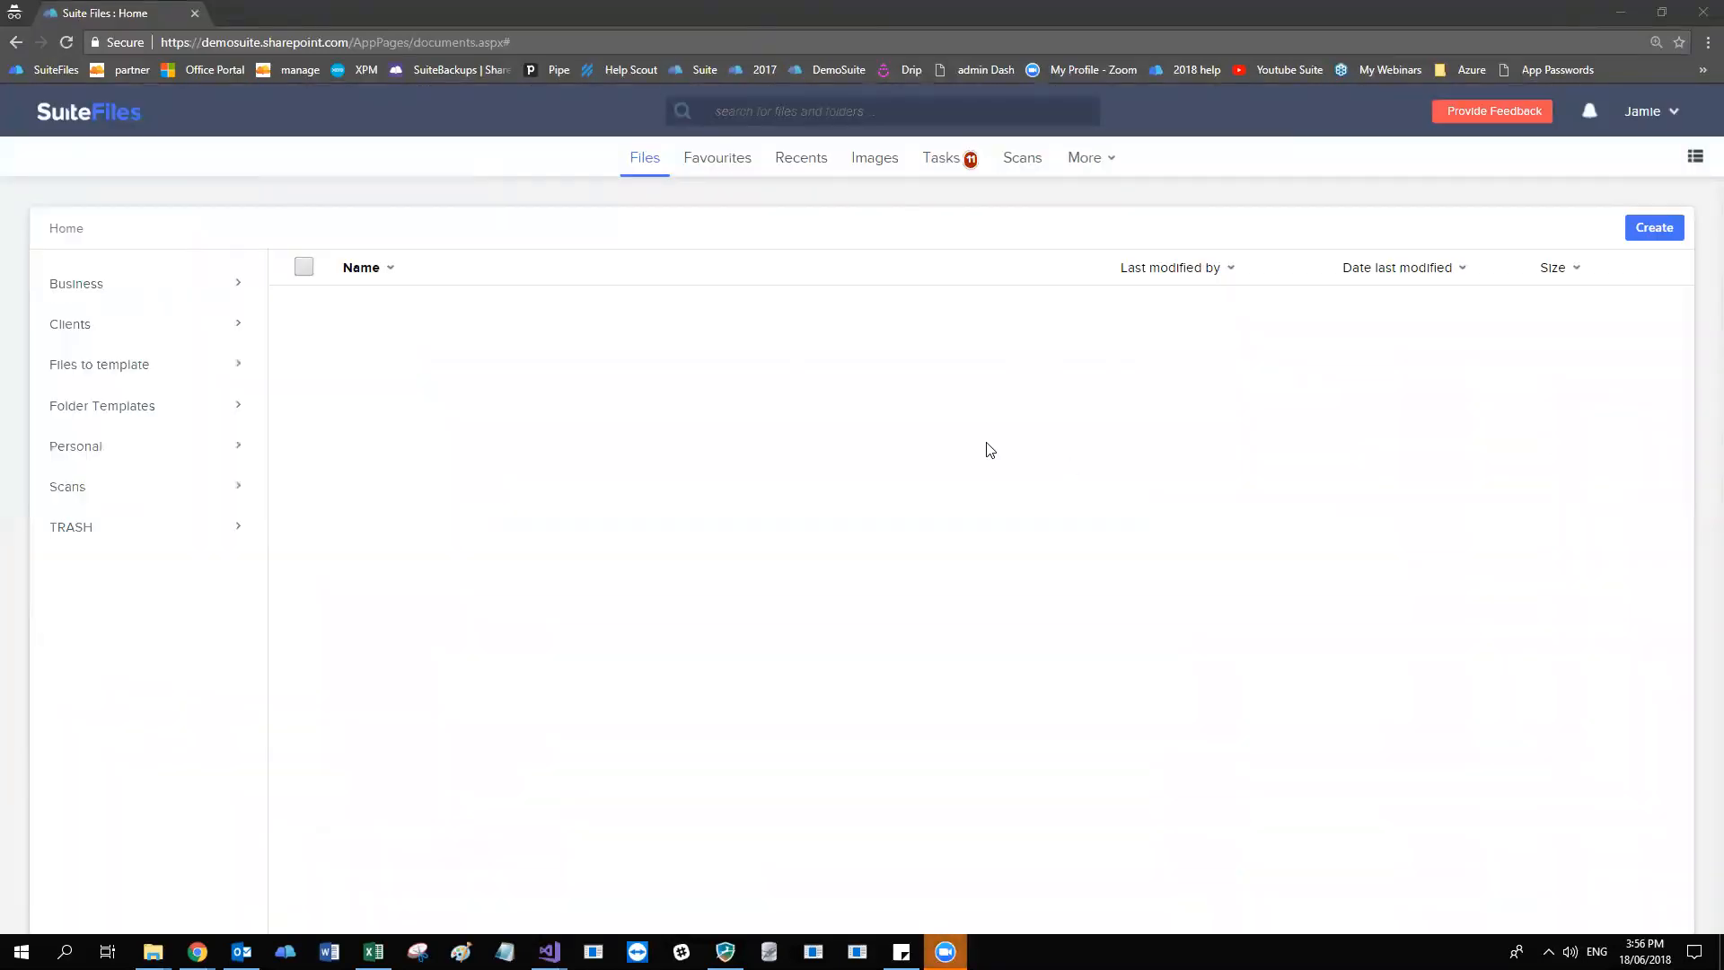
left_click(151, 286)
left_click(151, 286)
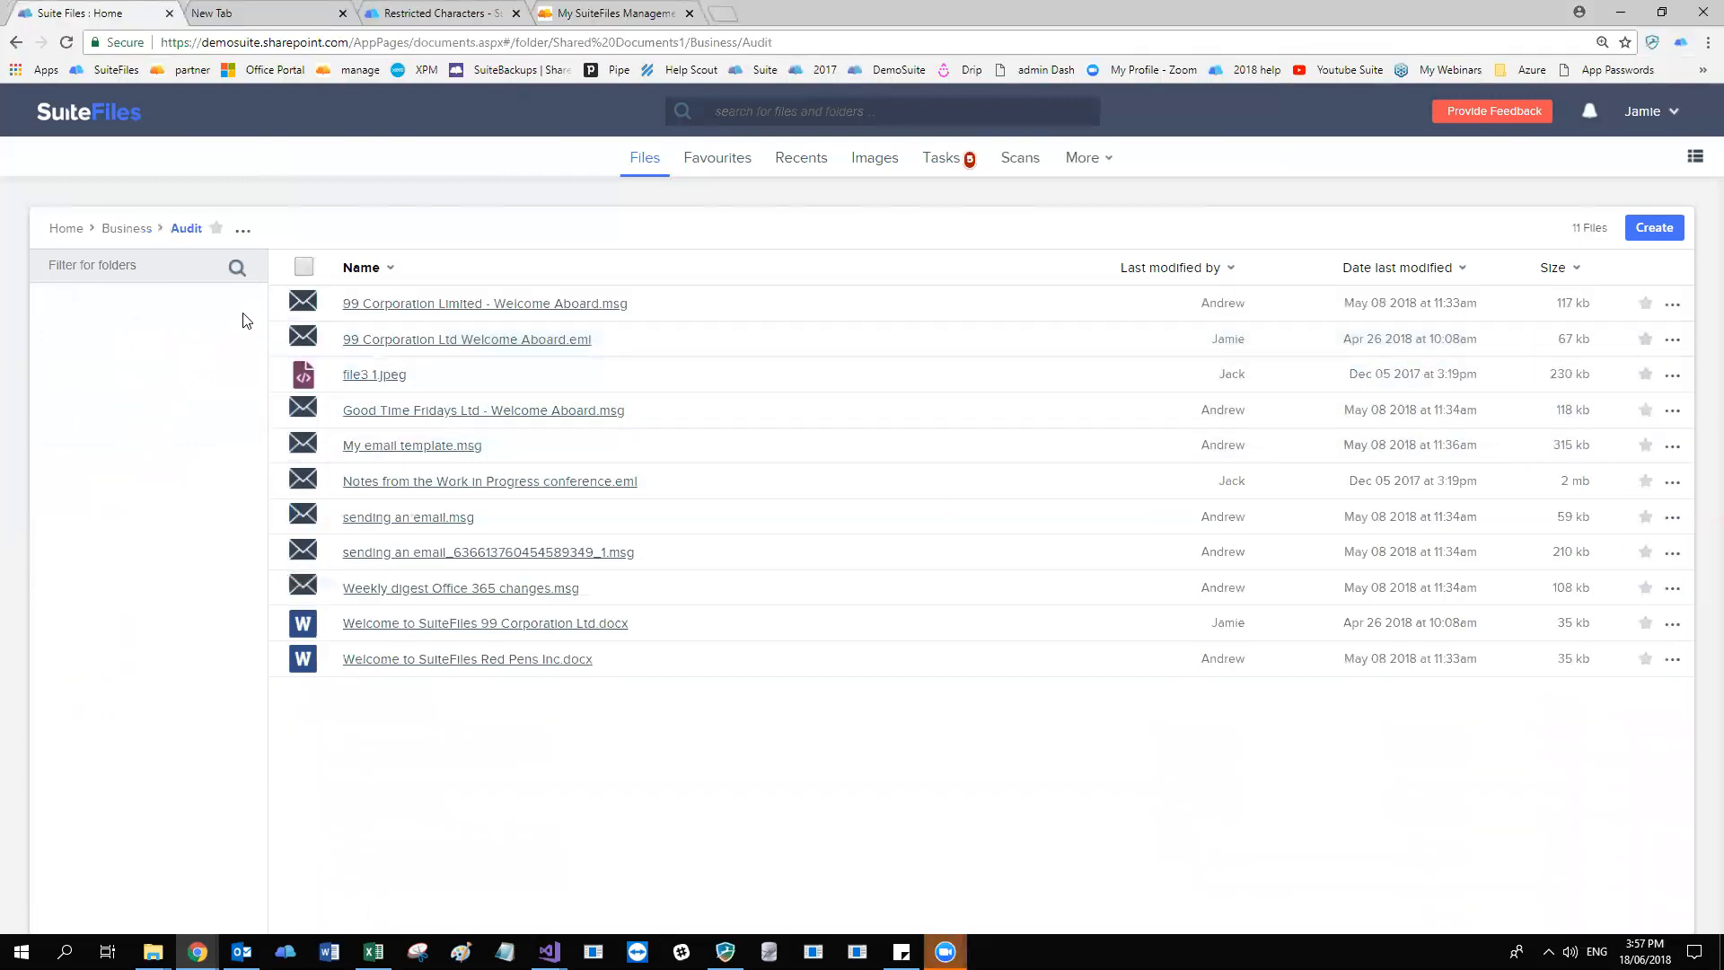
Open the Audit folder's advanced permissions in the main browser window and review the access level of each group.
left_click(243, 232)
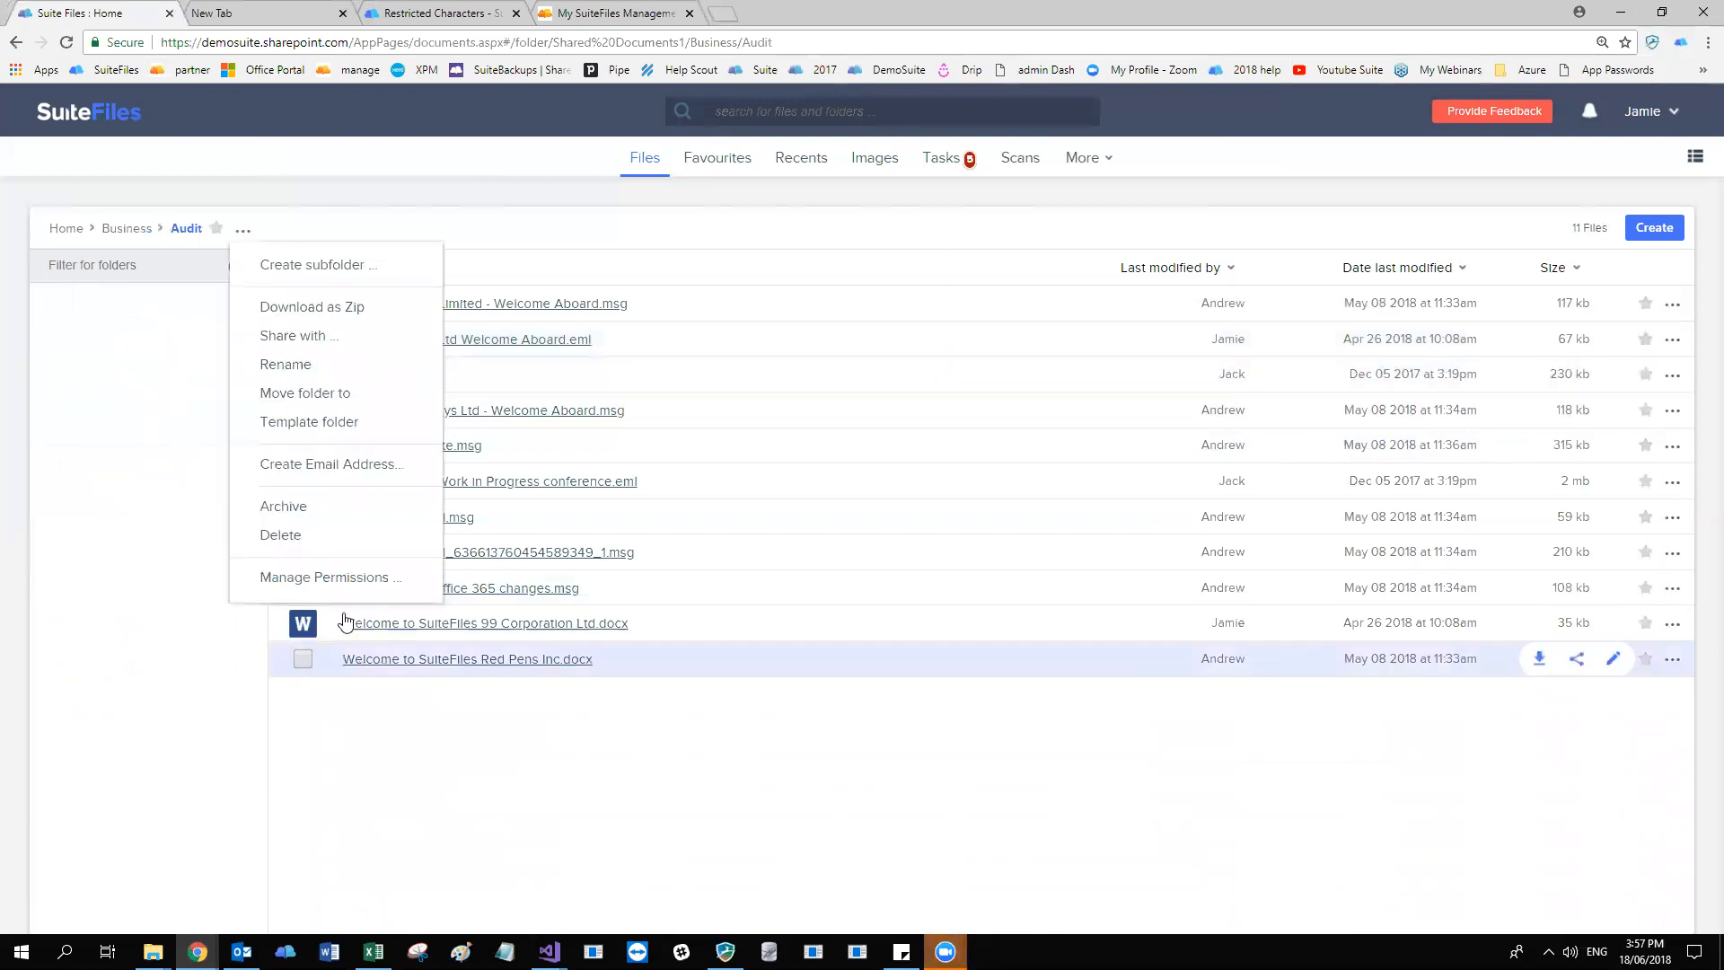
left_click(338, 585)
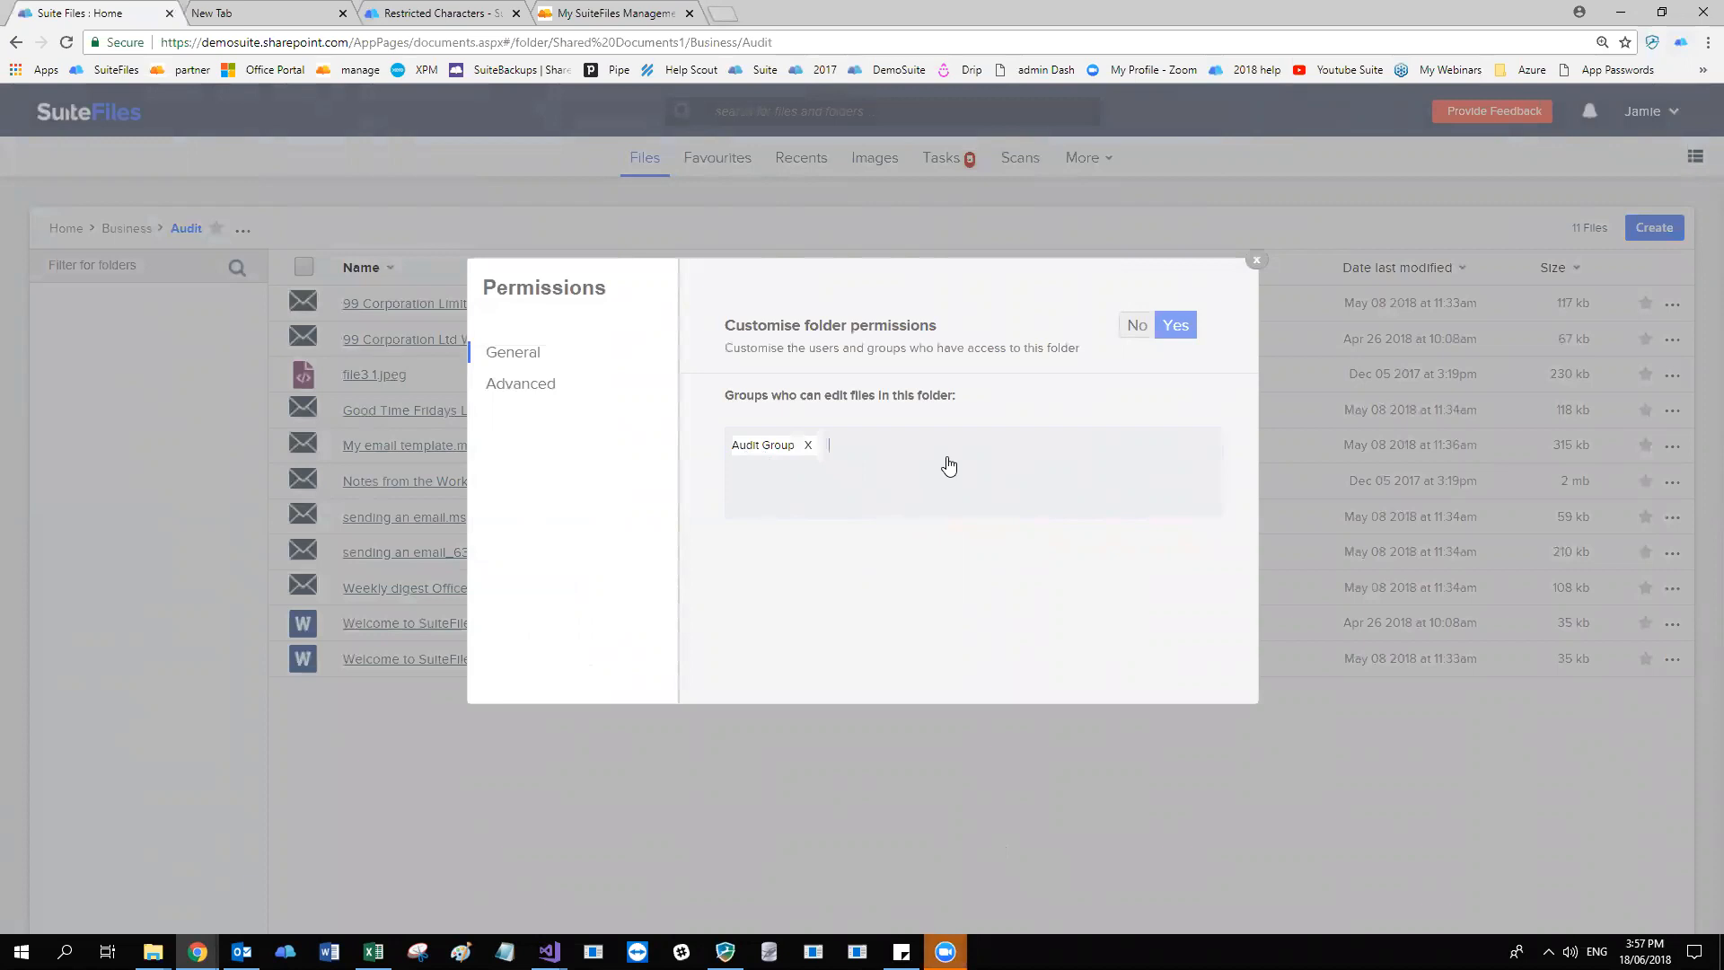
left_click(522, 395)
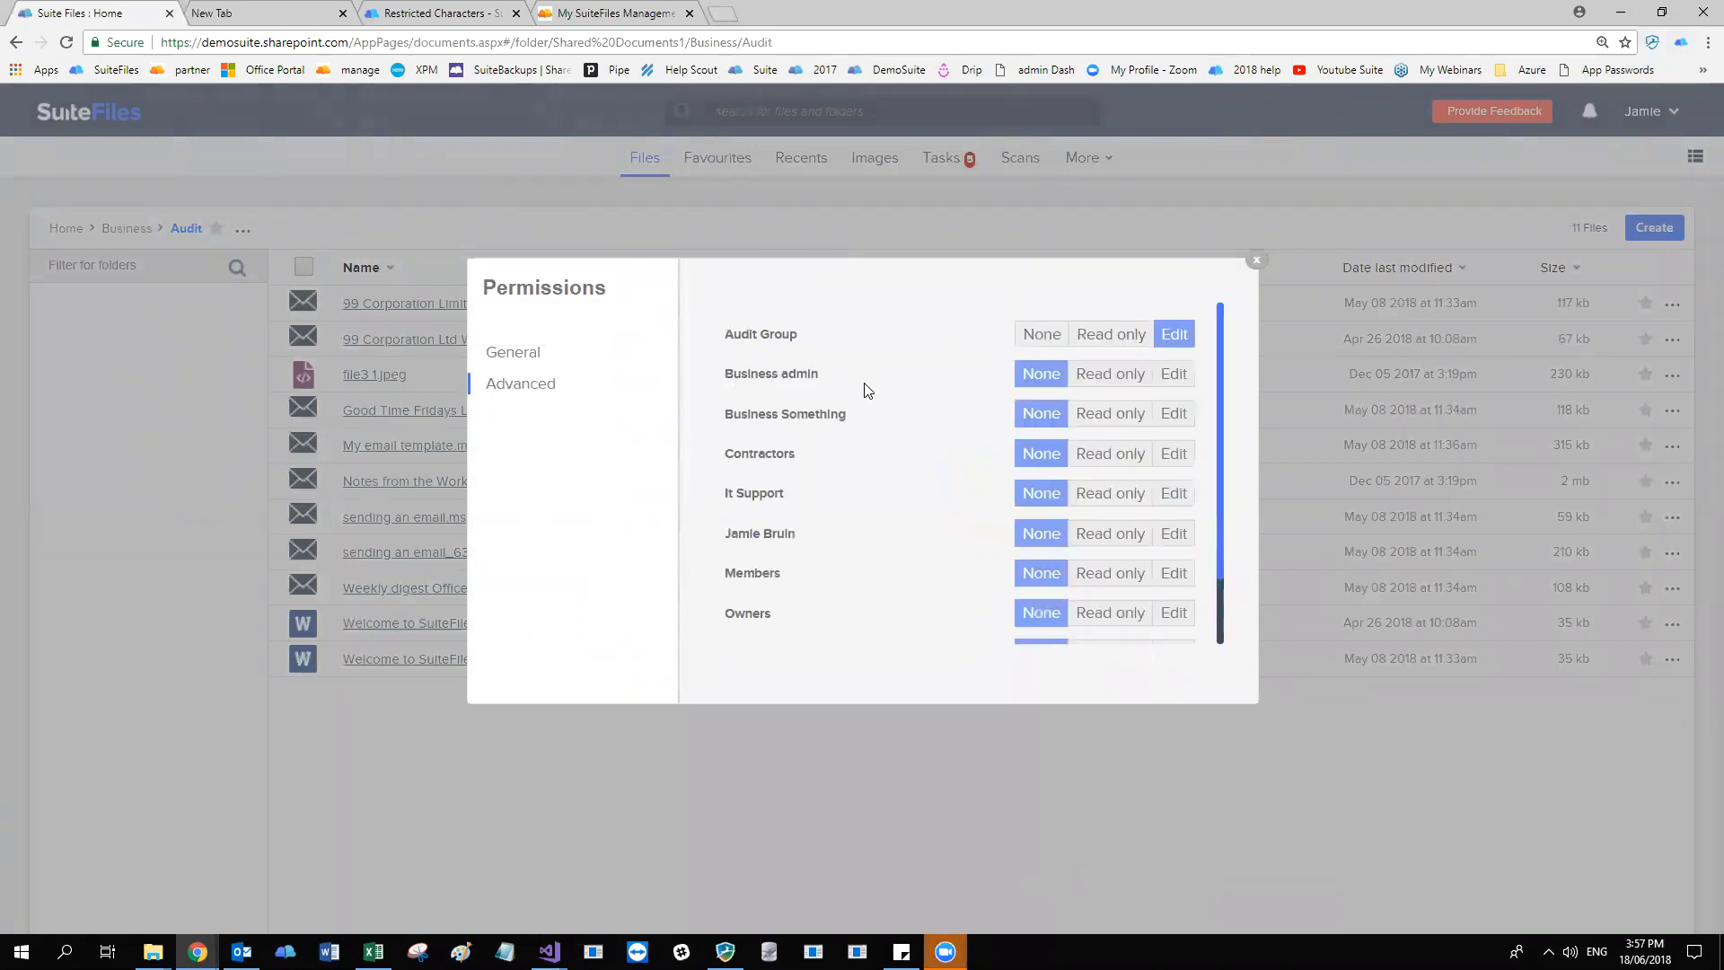
scroll(819, 373, "down", 1)
scroll(819, 374, "up", 1)
scroll(1140, 504, "down", 1)
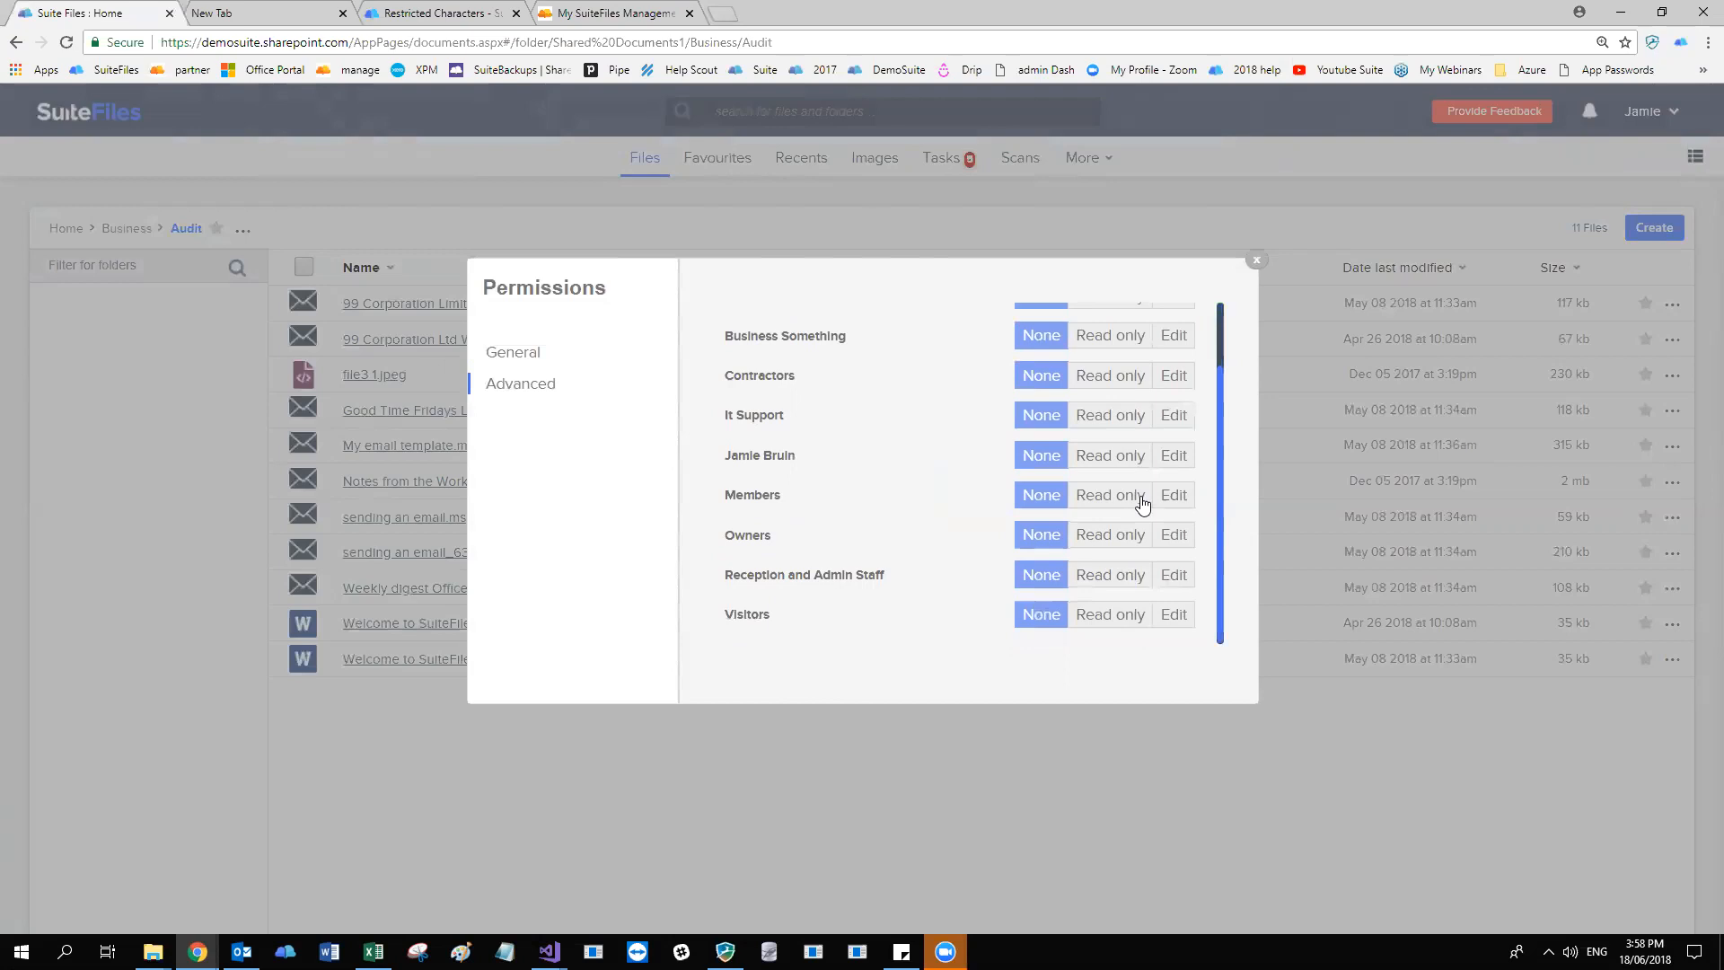
Give It Support and the group named after a person read-only access to the Audit folder, and Business admin edit access.
left_click(1118, 458)
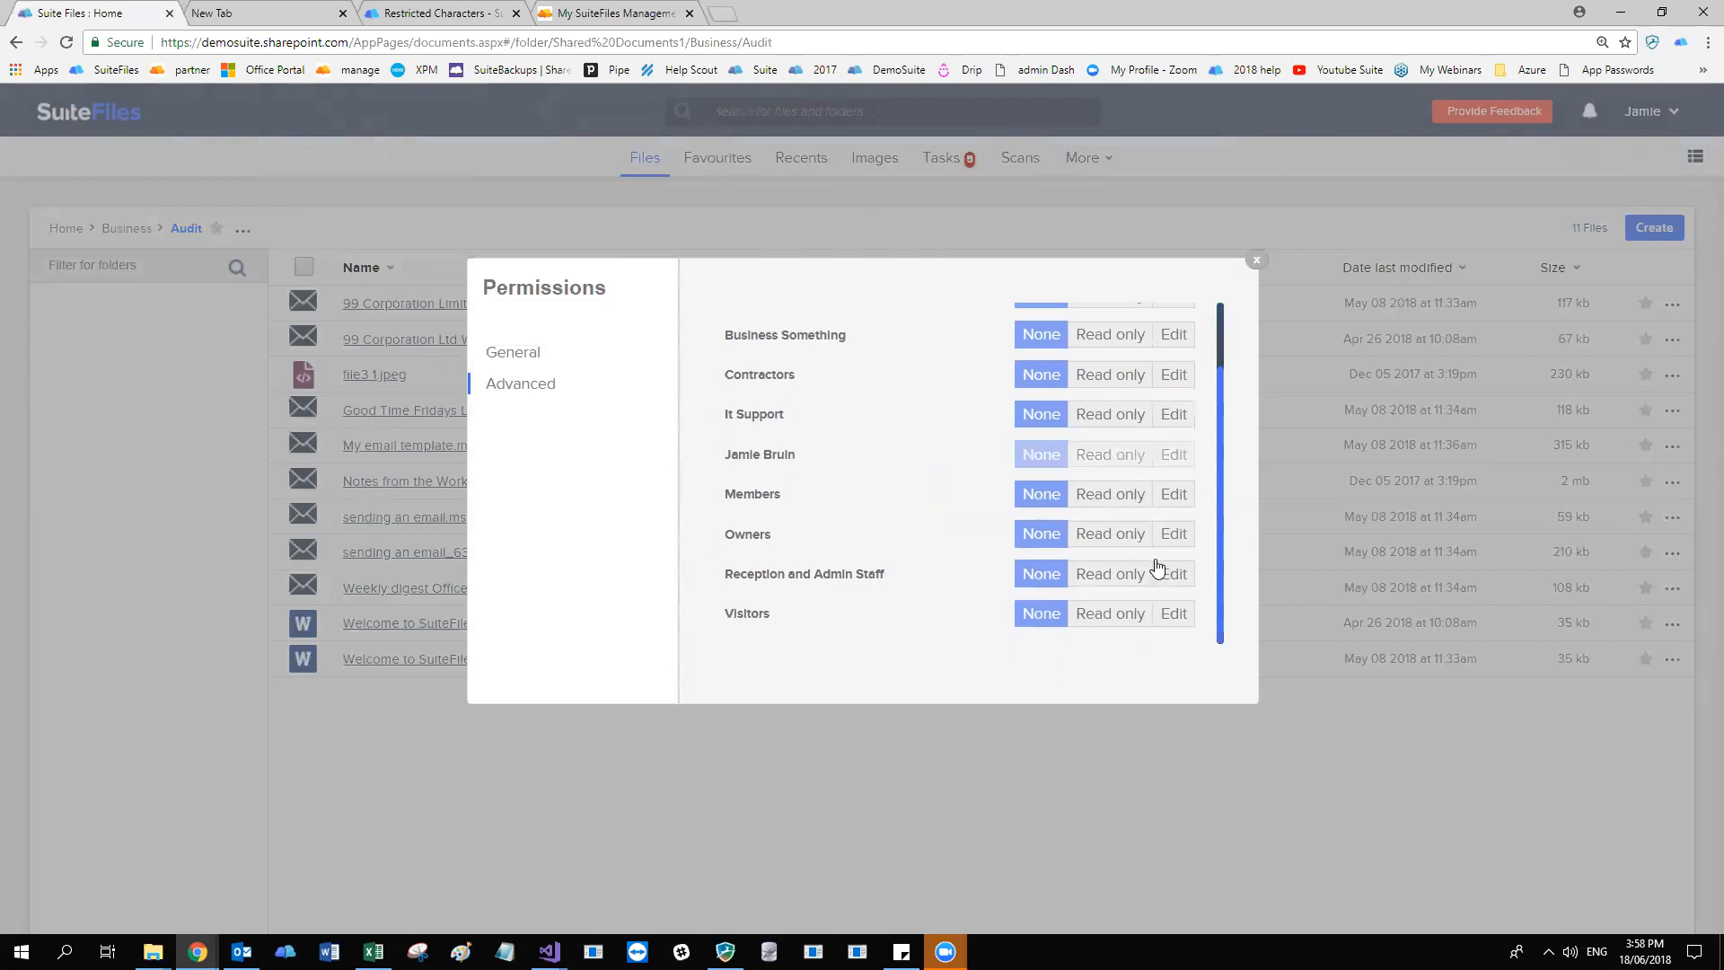
left_click(1124, 419)
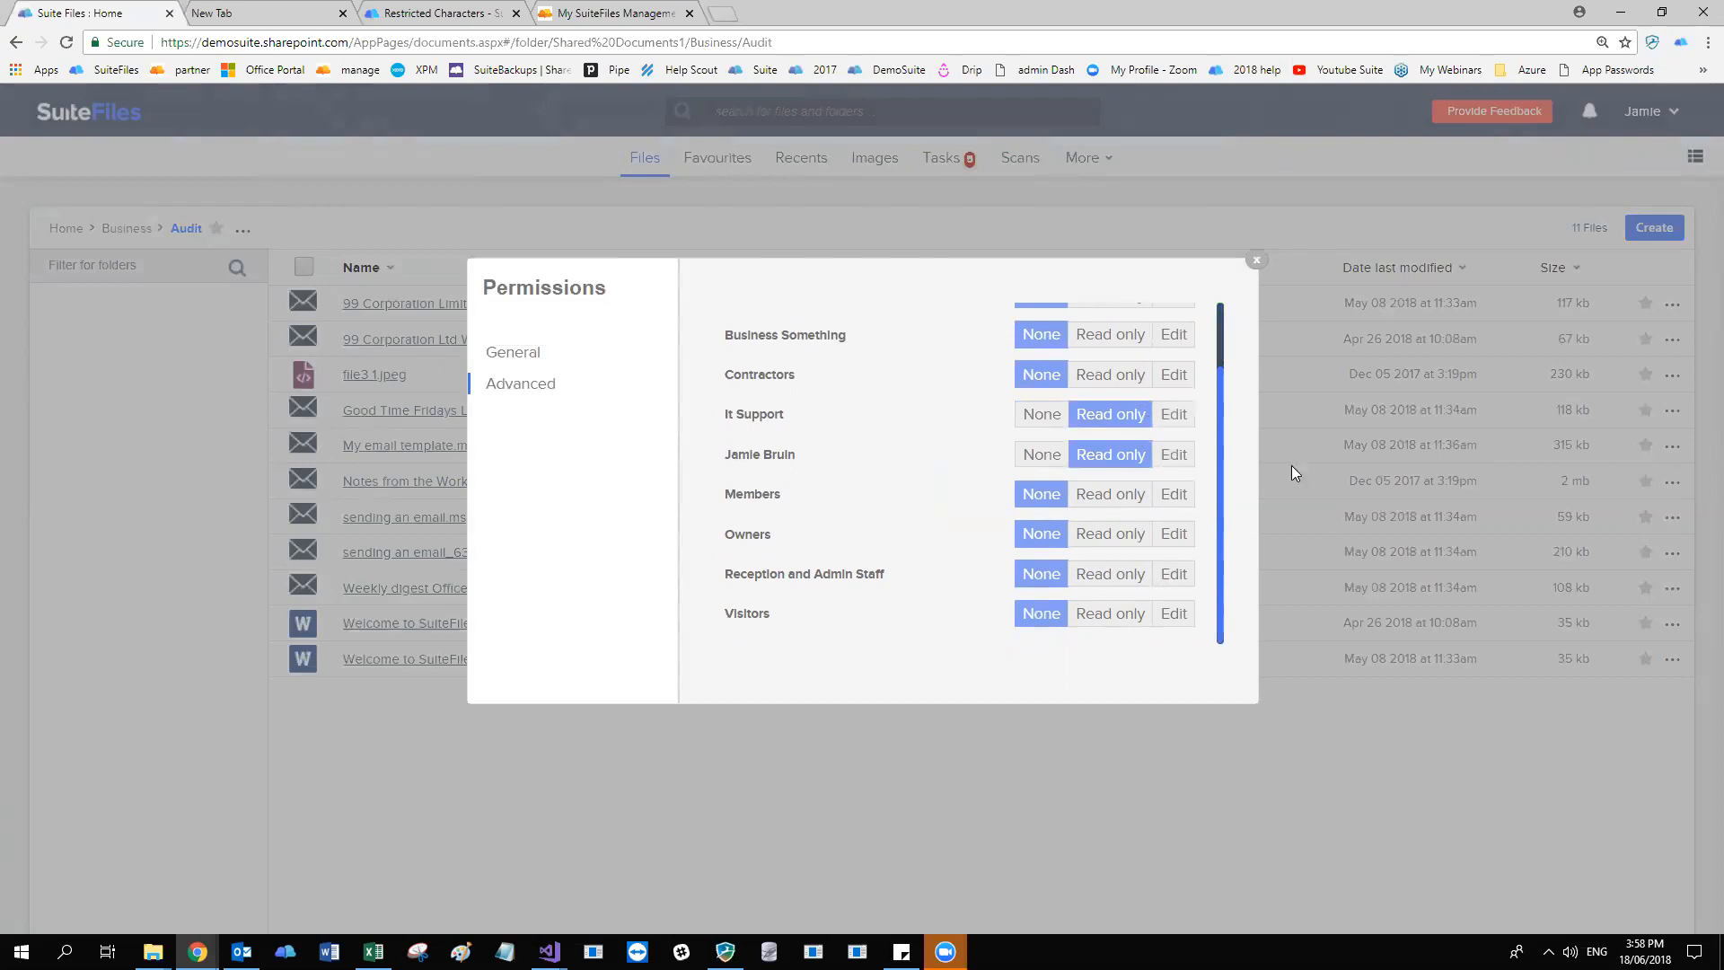
scroll(1158, 503, "up", 1)
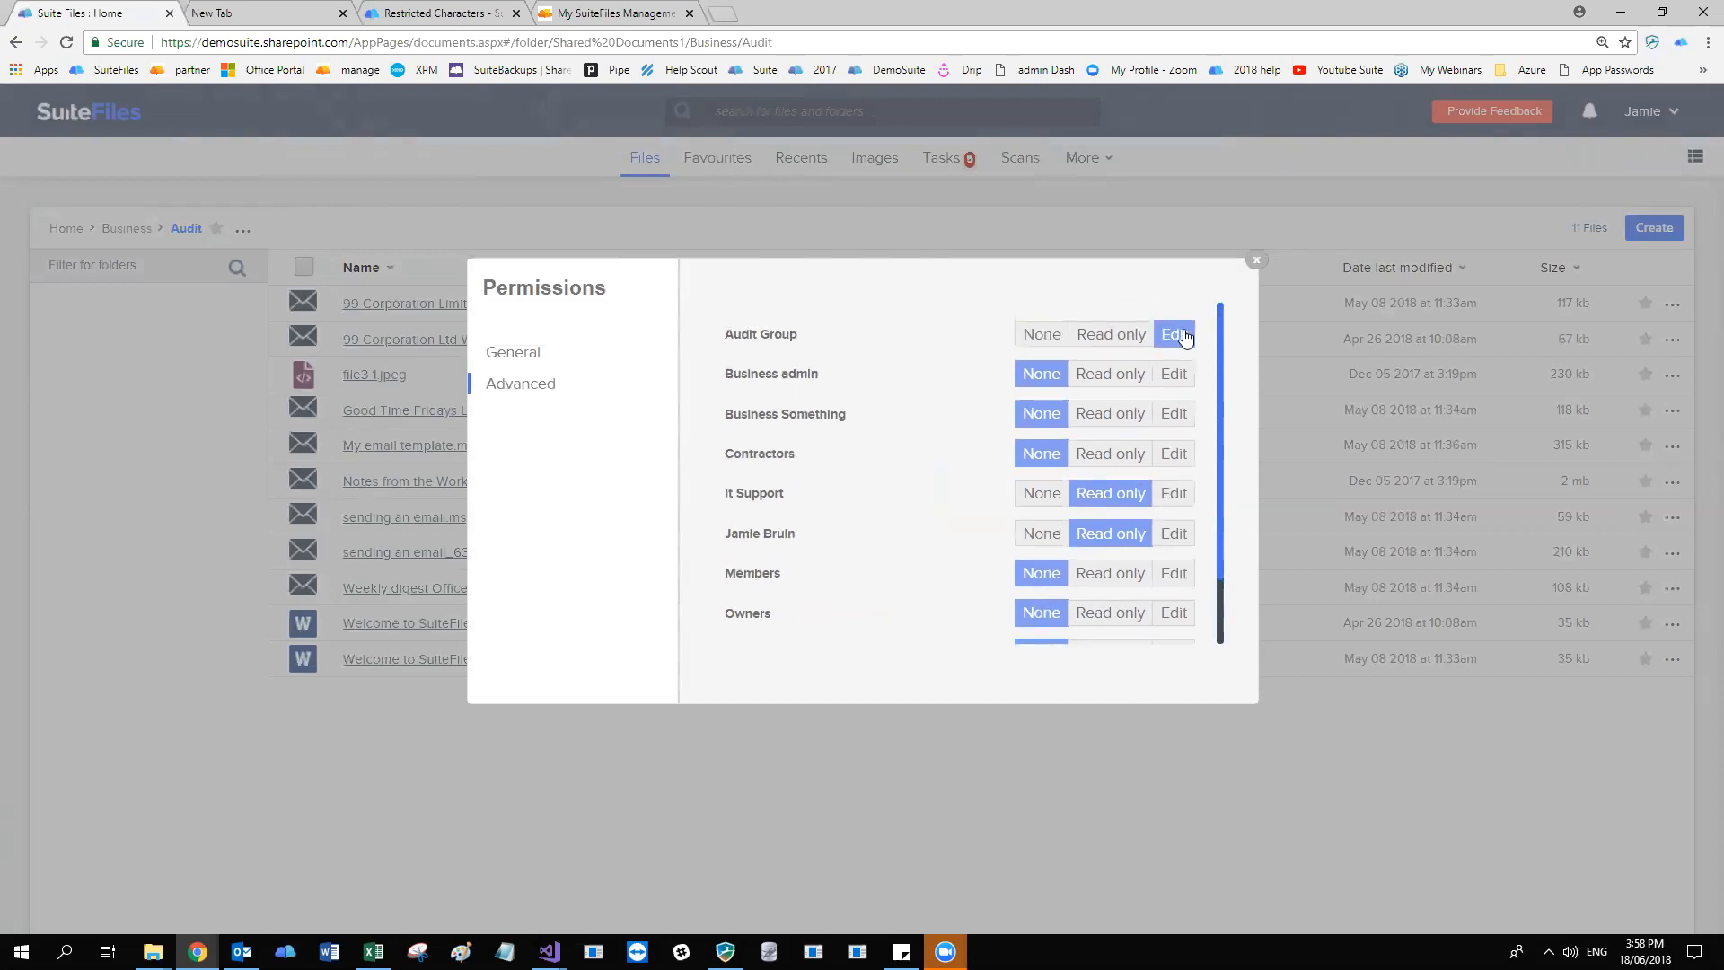
left_click_drag(744, 374, 836, 384)
left_click(1177, 376)
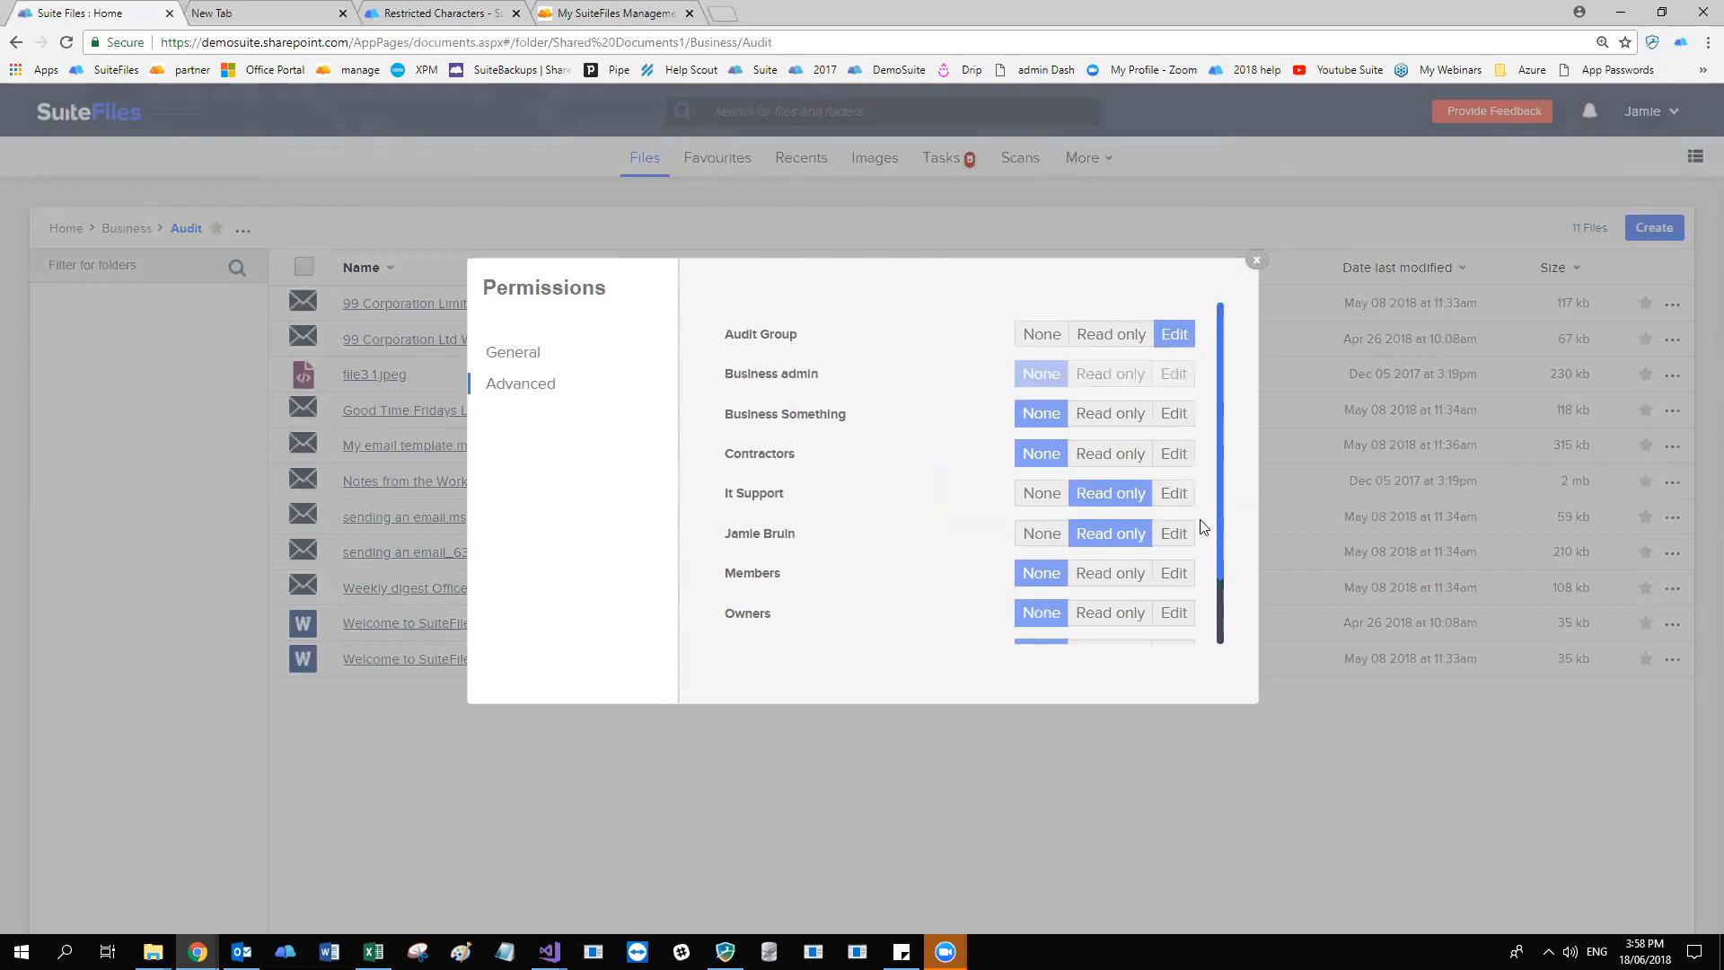
scroll(884, 471, "down", 1)
scroll(884, 464, "up", 1)
left_click(1257, 260)
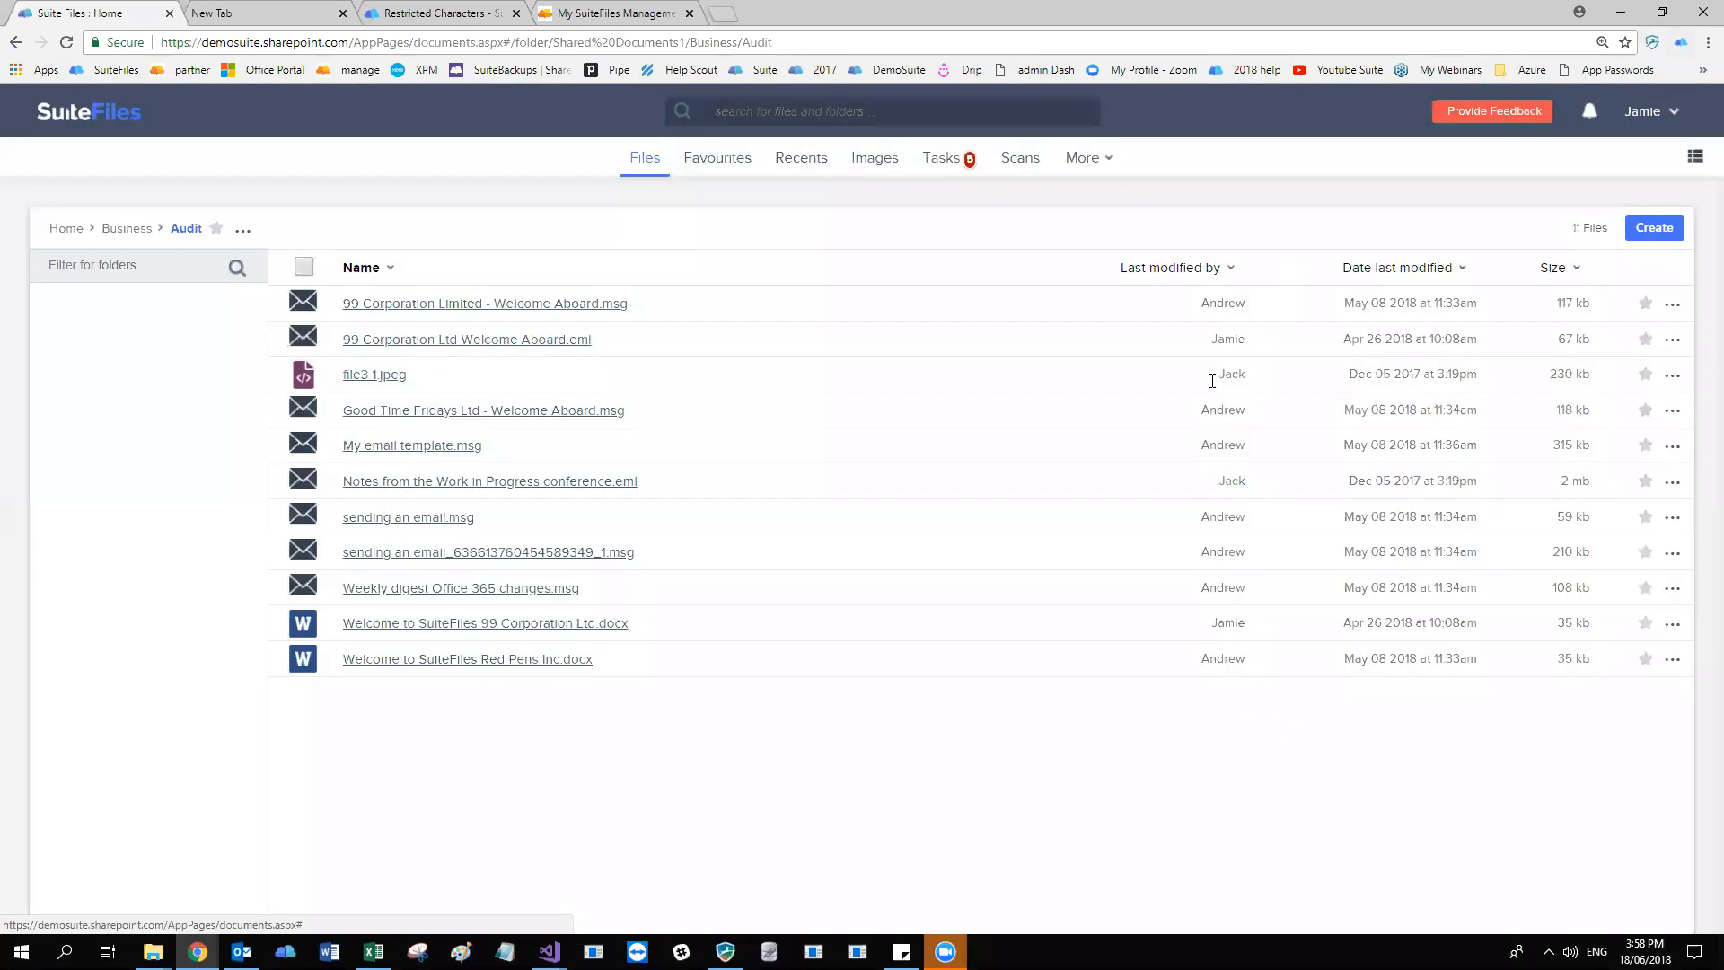
Switch to the second browser window and open the Audit folder inside the Business folder.
left_click(197, 952)
left_click(316, 885)
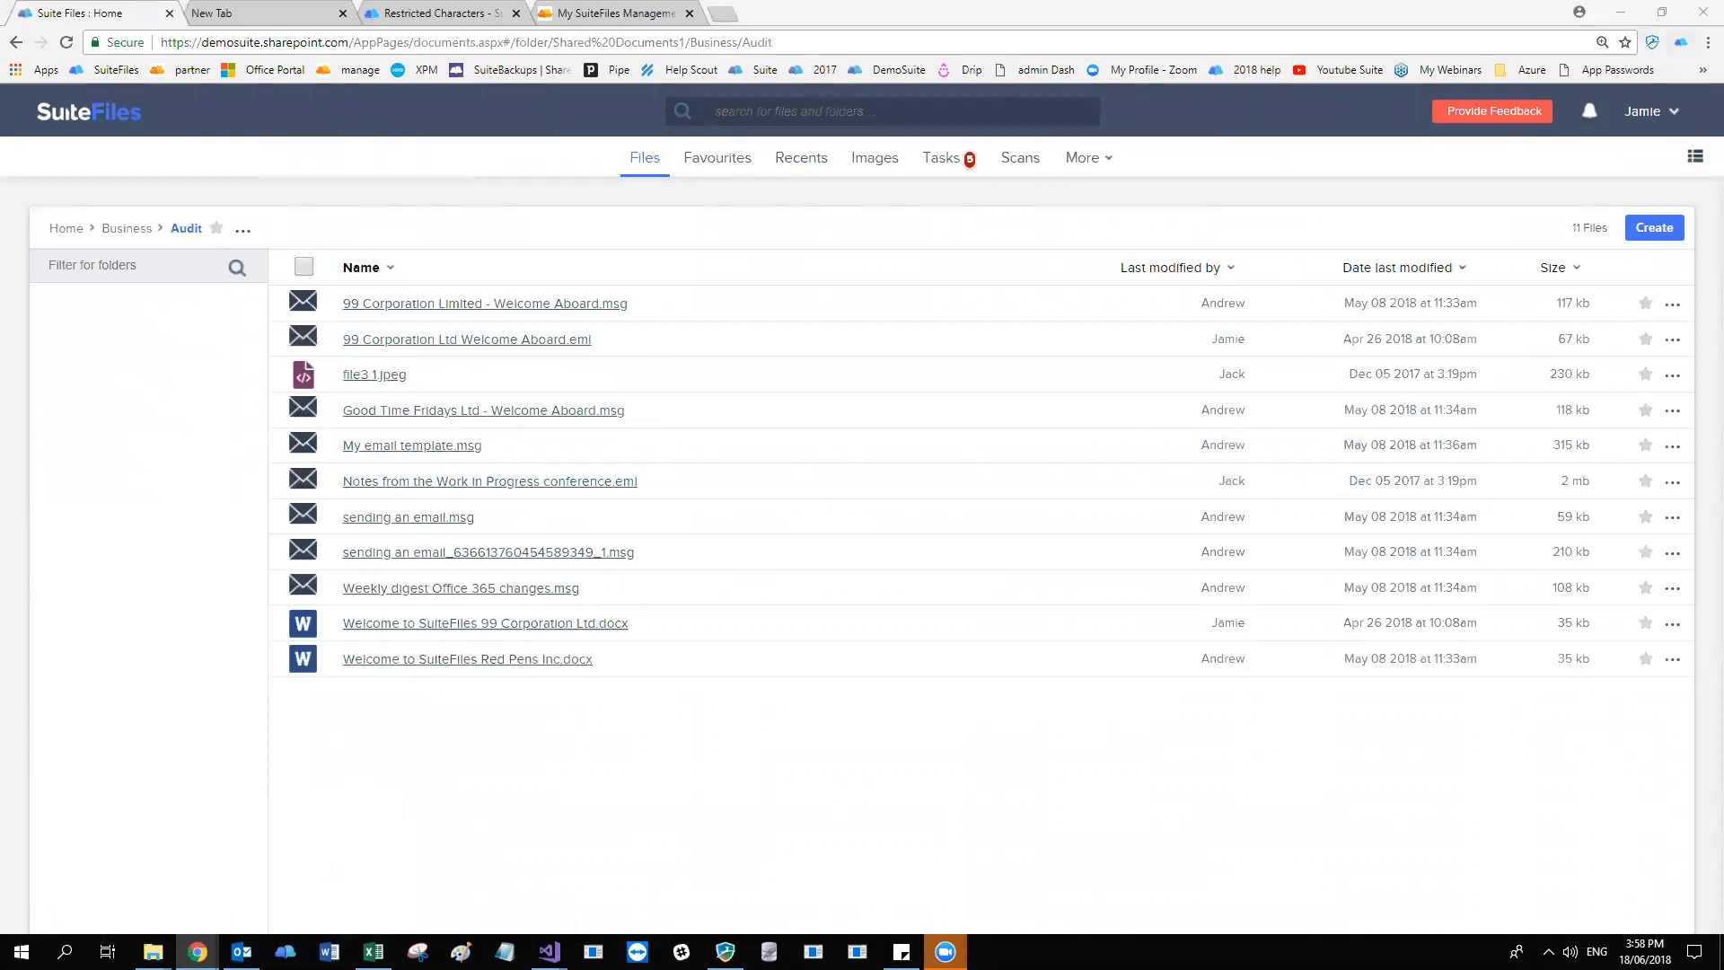
key("alt+Tab")
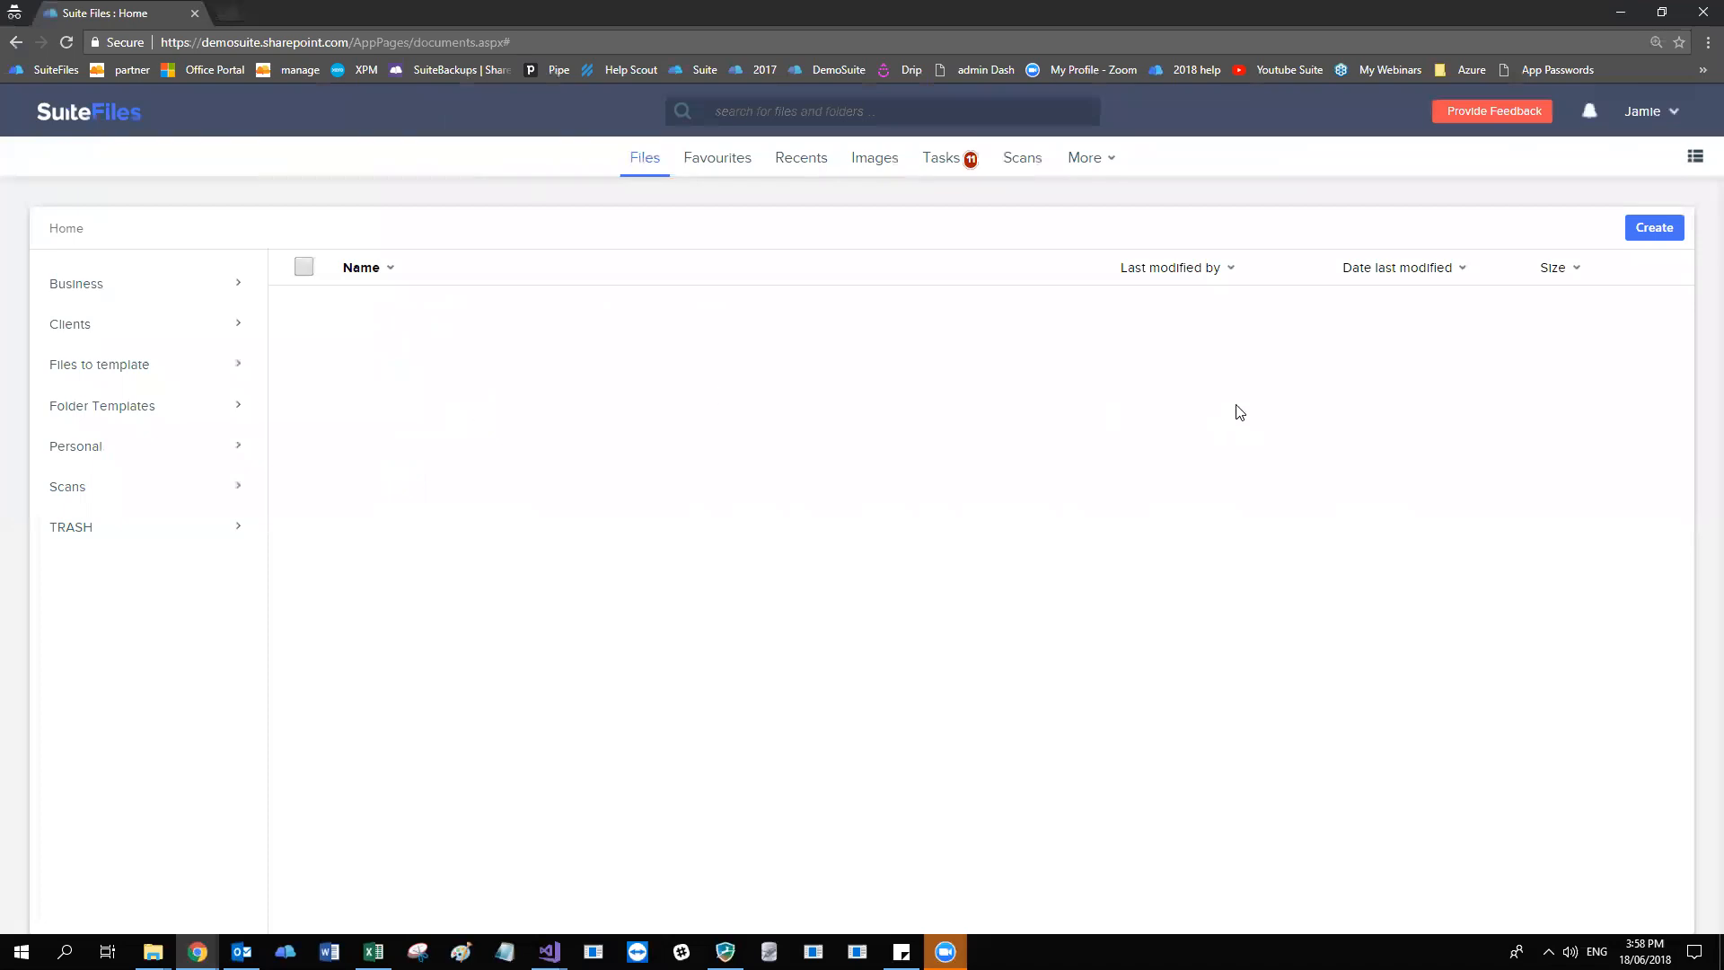
left_click(149, 301)
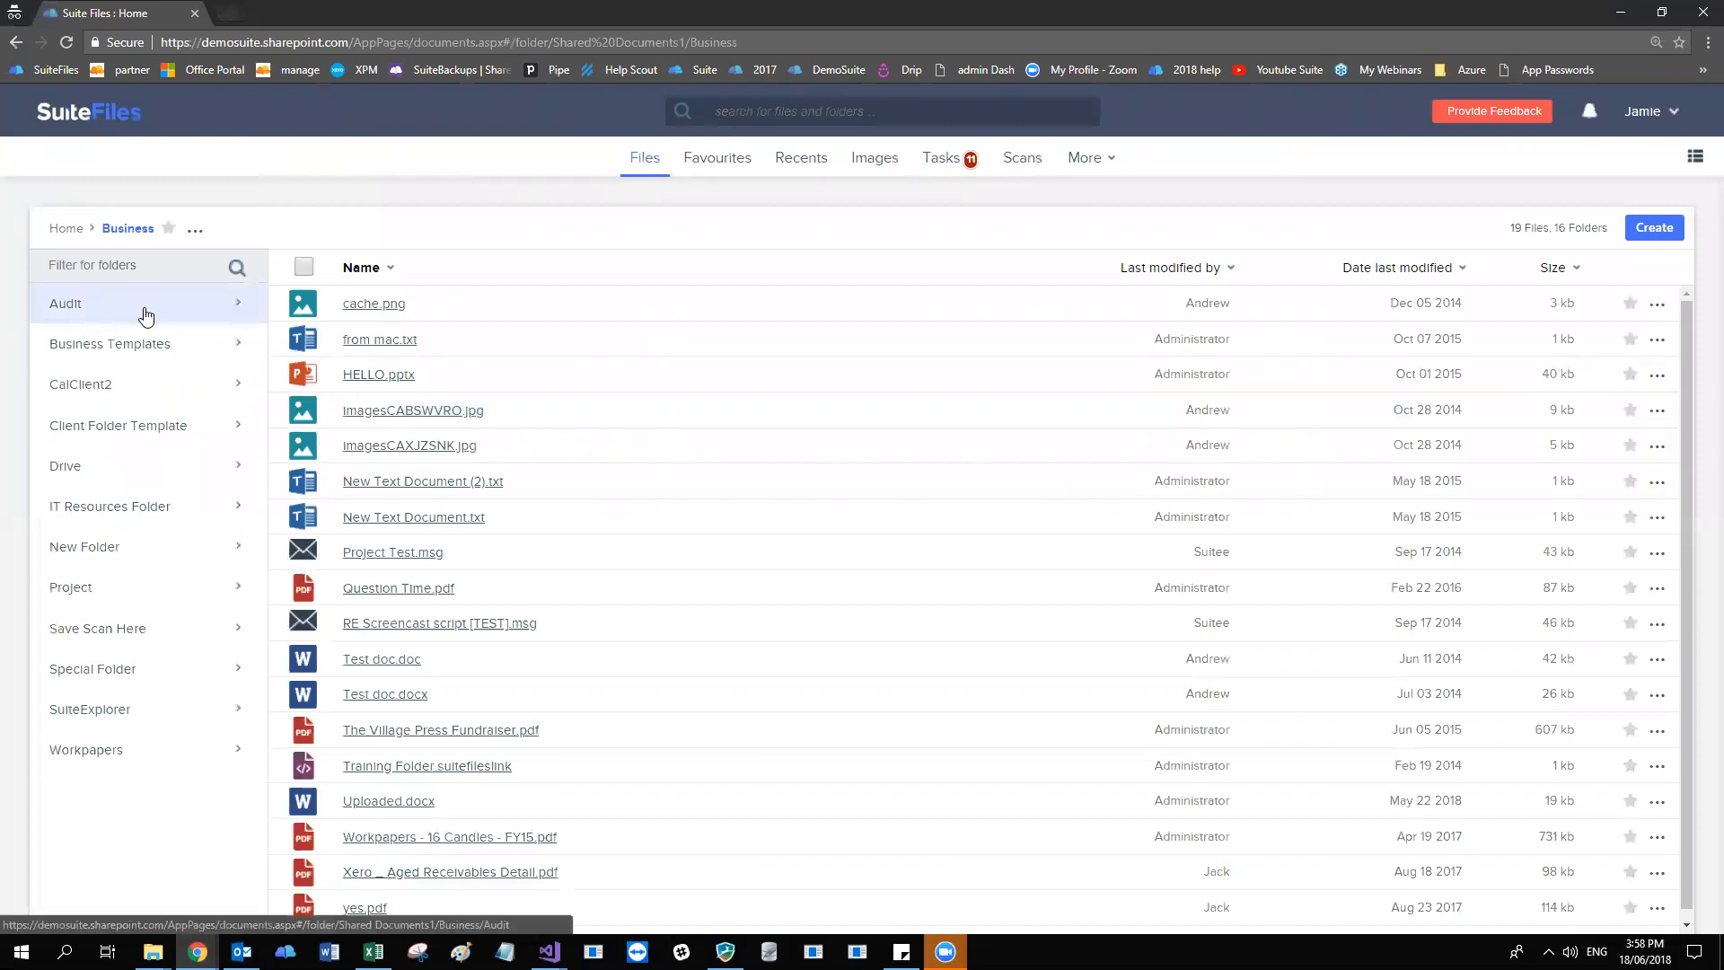
left_click(77, 314)
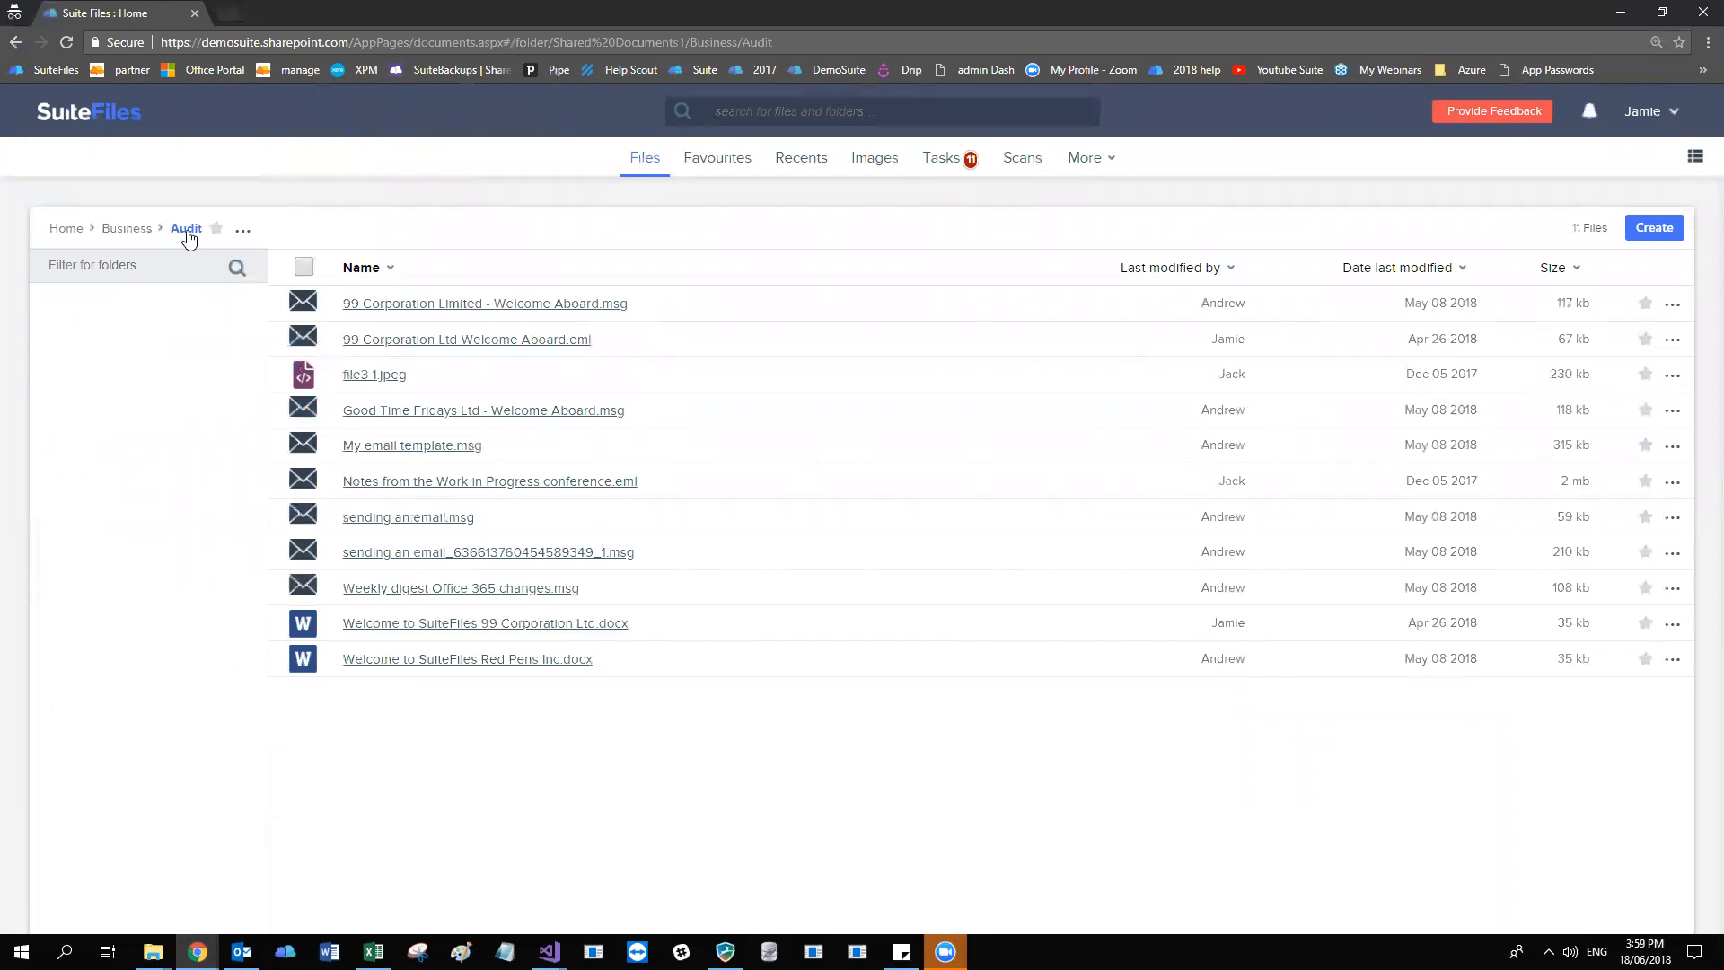
Open Welcome to SuiteFiles 99 Corporation Ltd.docx from the Audit folder for editing in the browser.
left_click(576, 623)
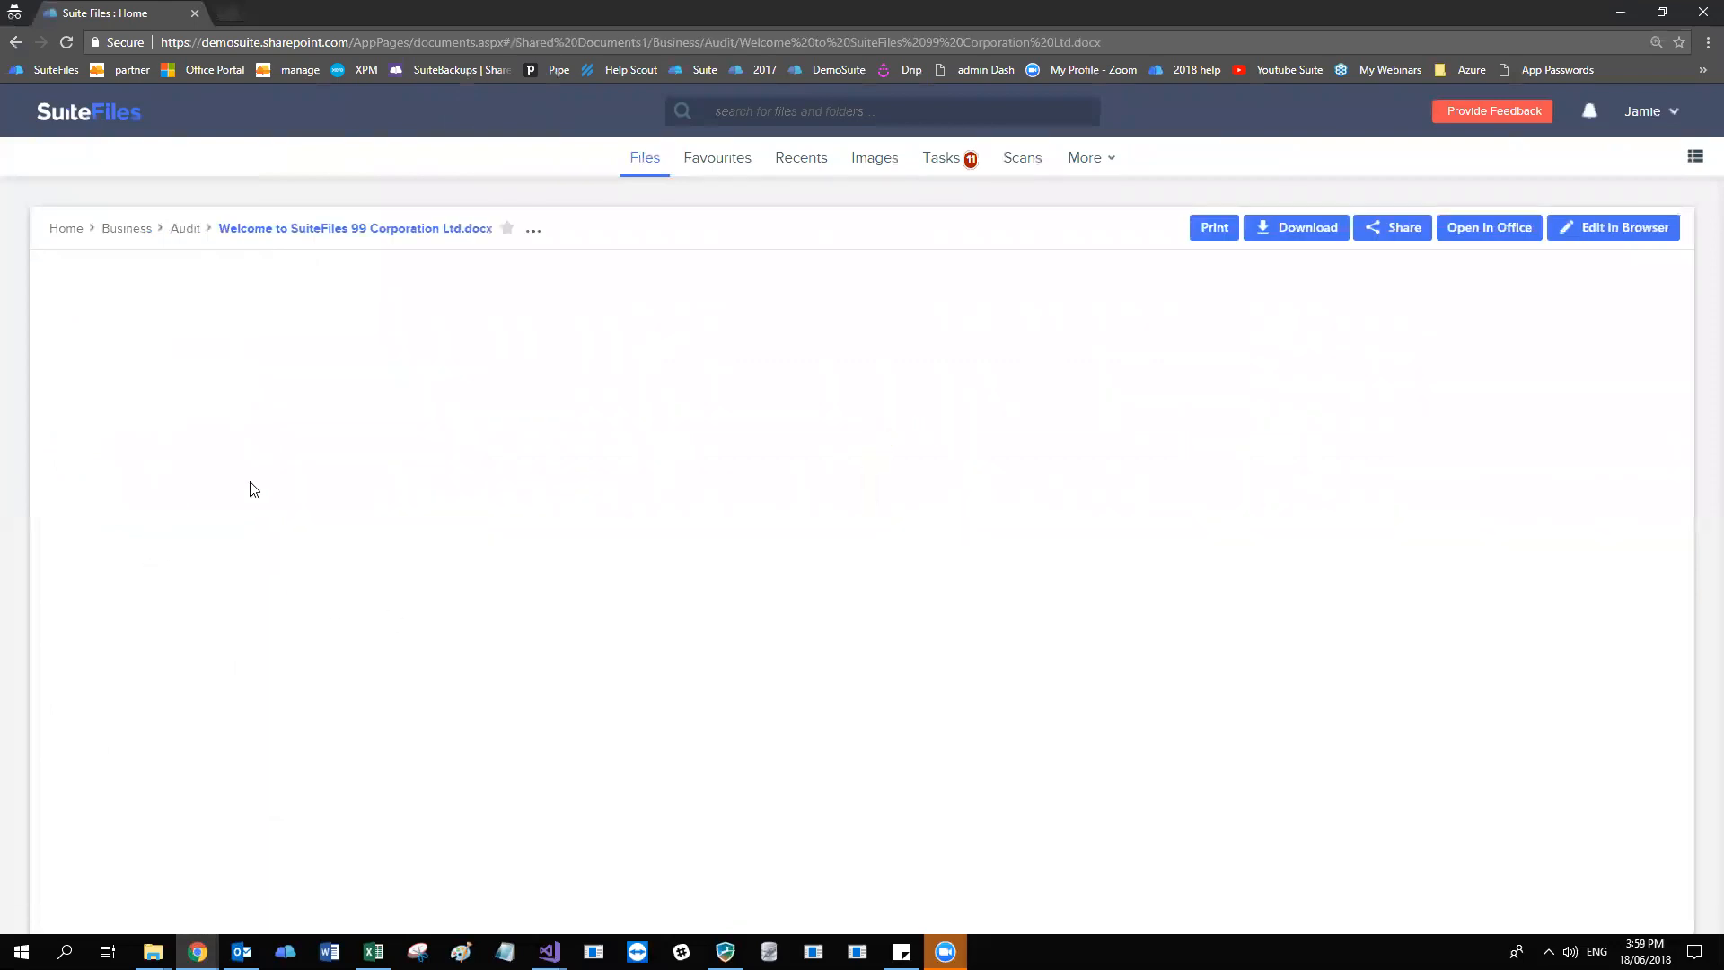
left_click(1598, 229)
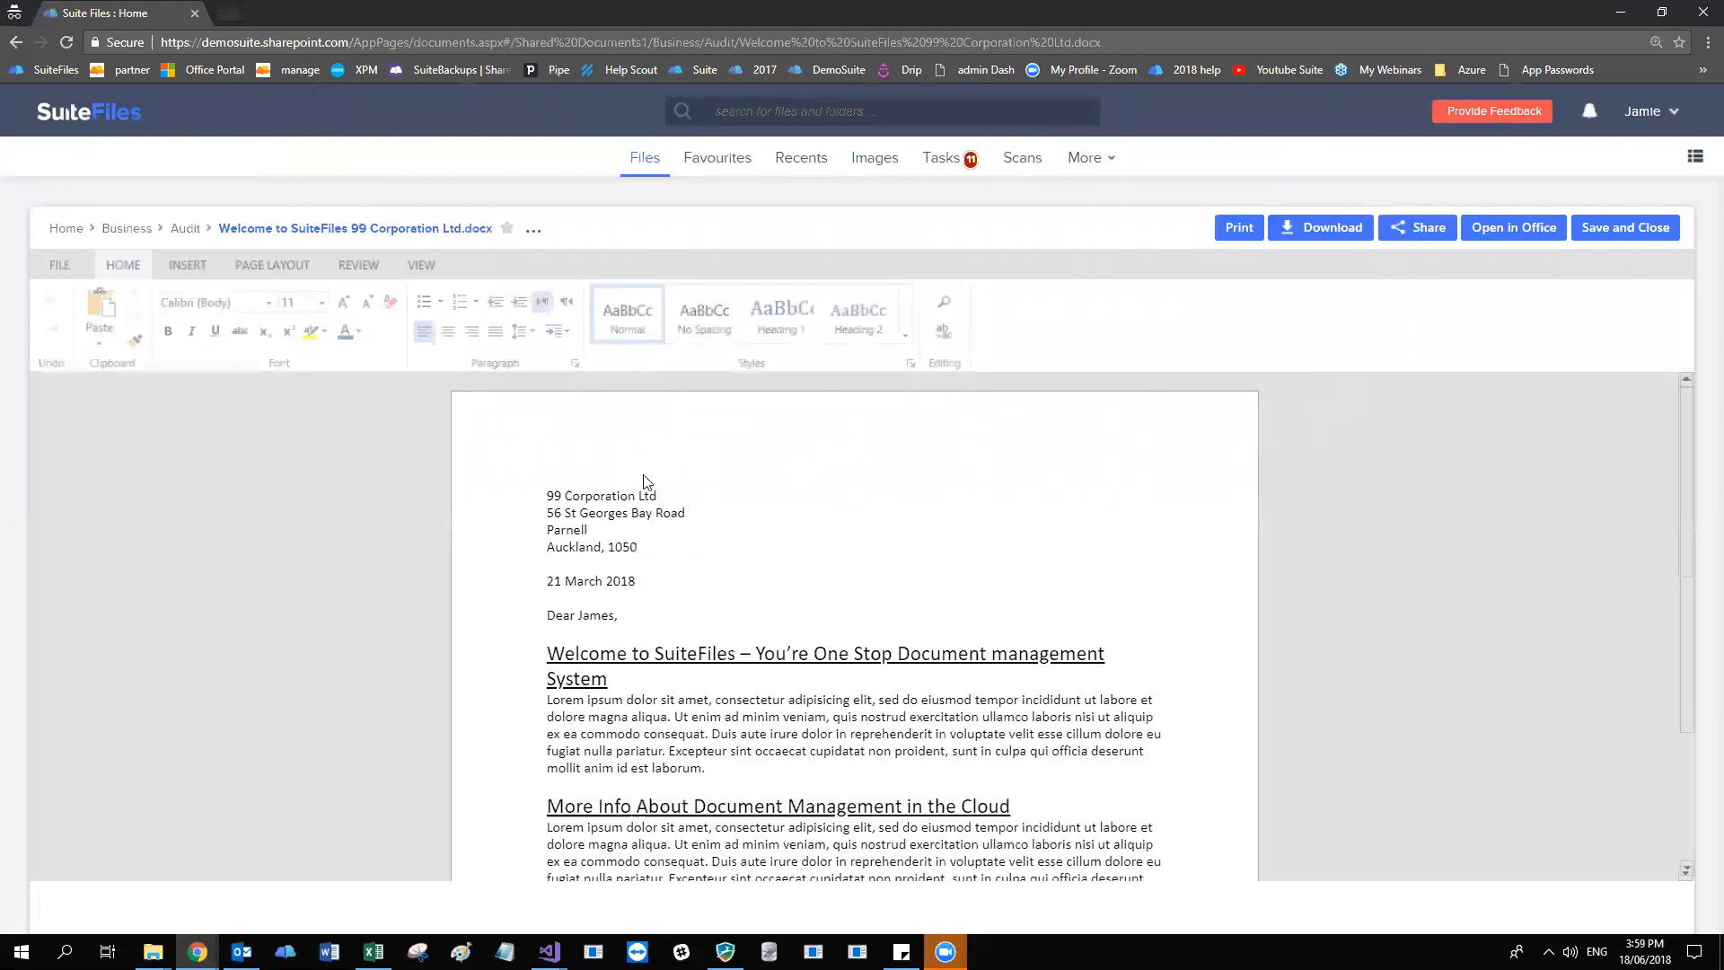
left_click(682, 496)
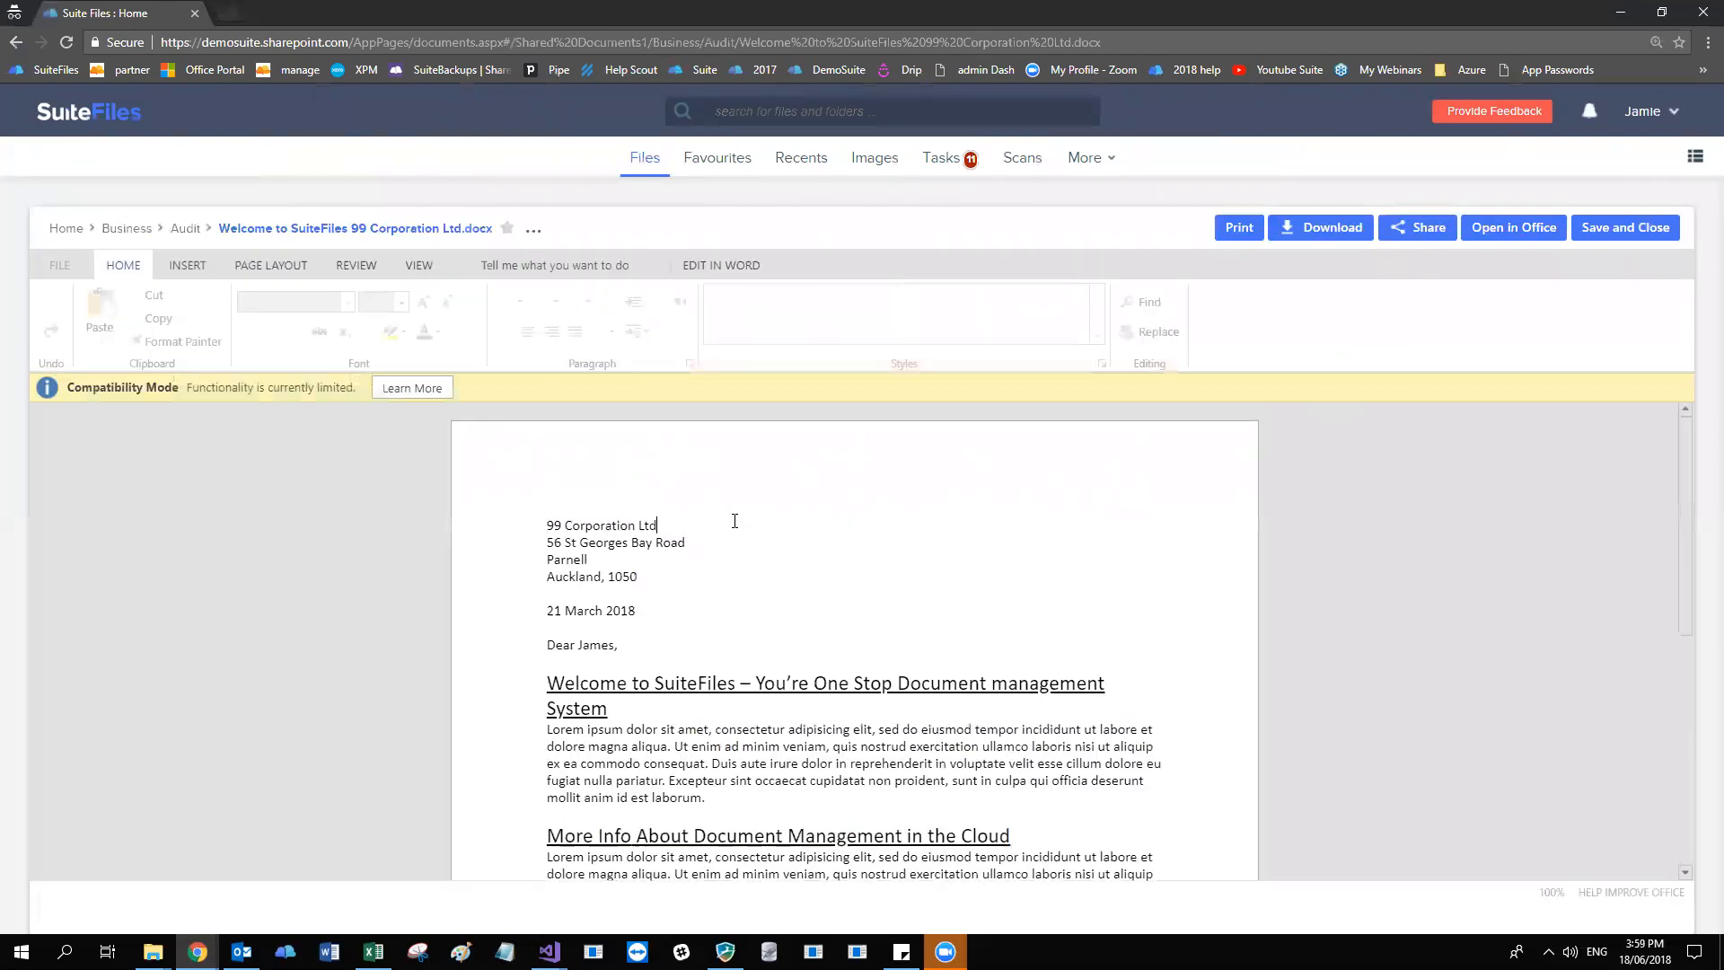
left_click(761, 564)
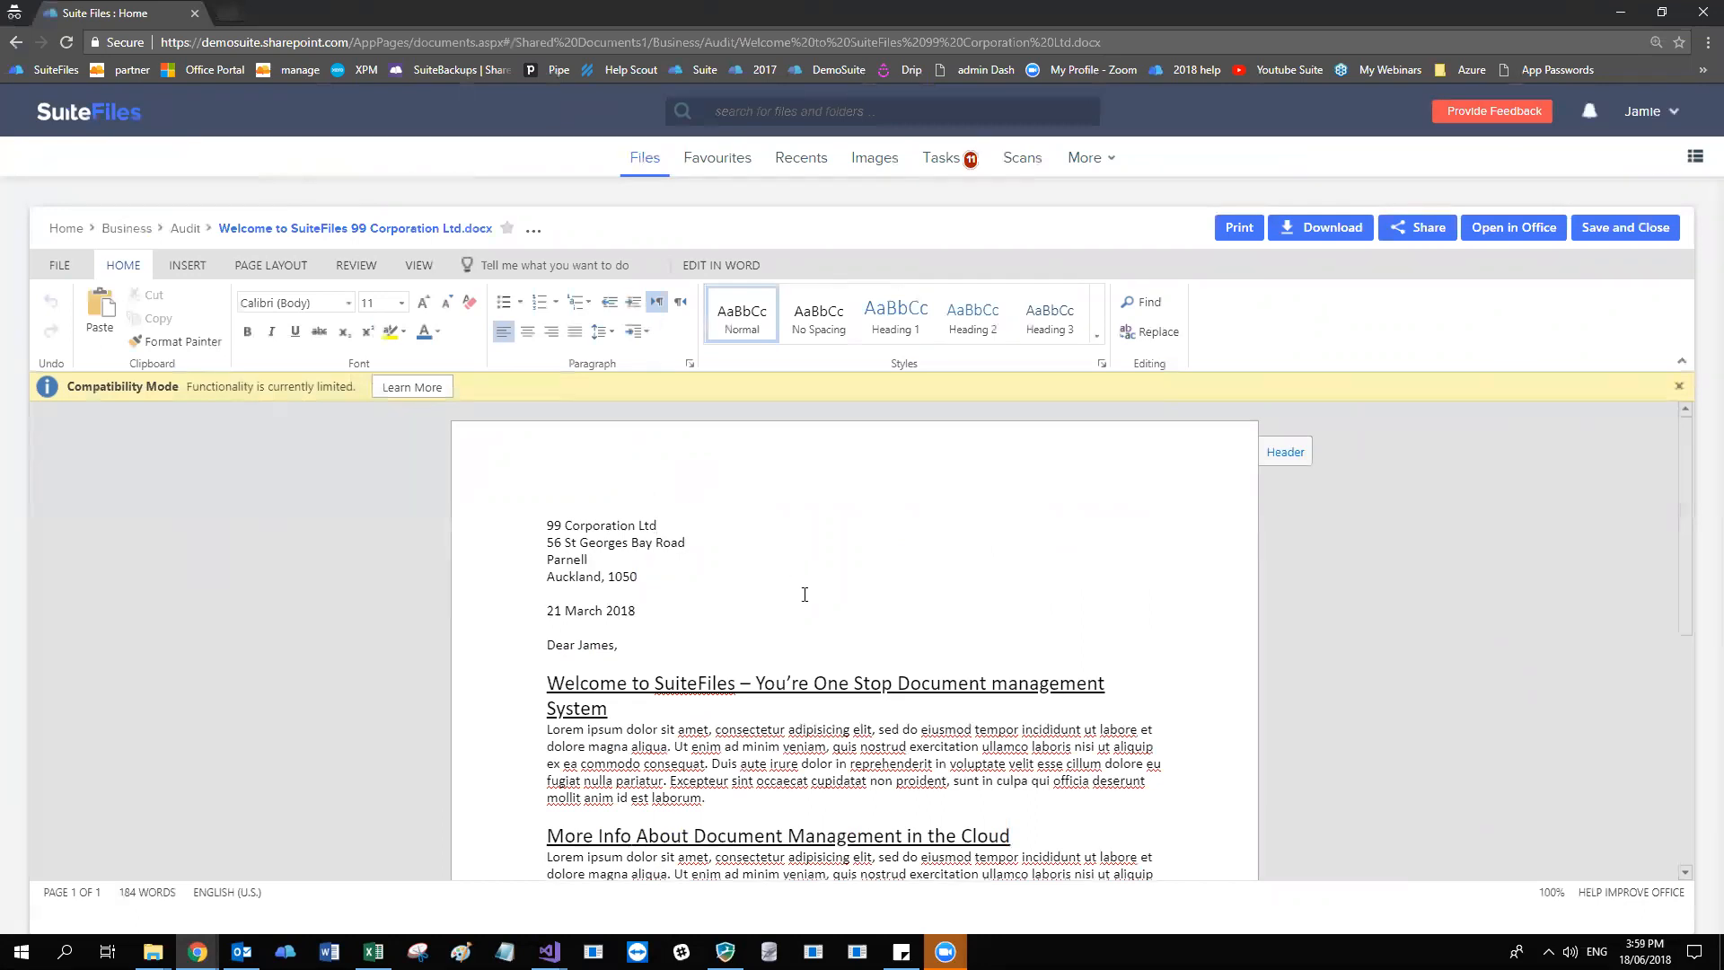
Insert the line "Some changes" above the letter's date and leave the document for the Audit folder.
left_click(805, 598)
key("Return")
key("Return")
key("Up")
type("Some changes")
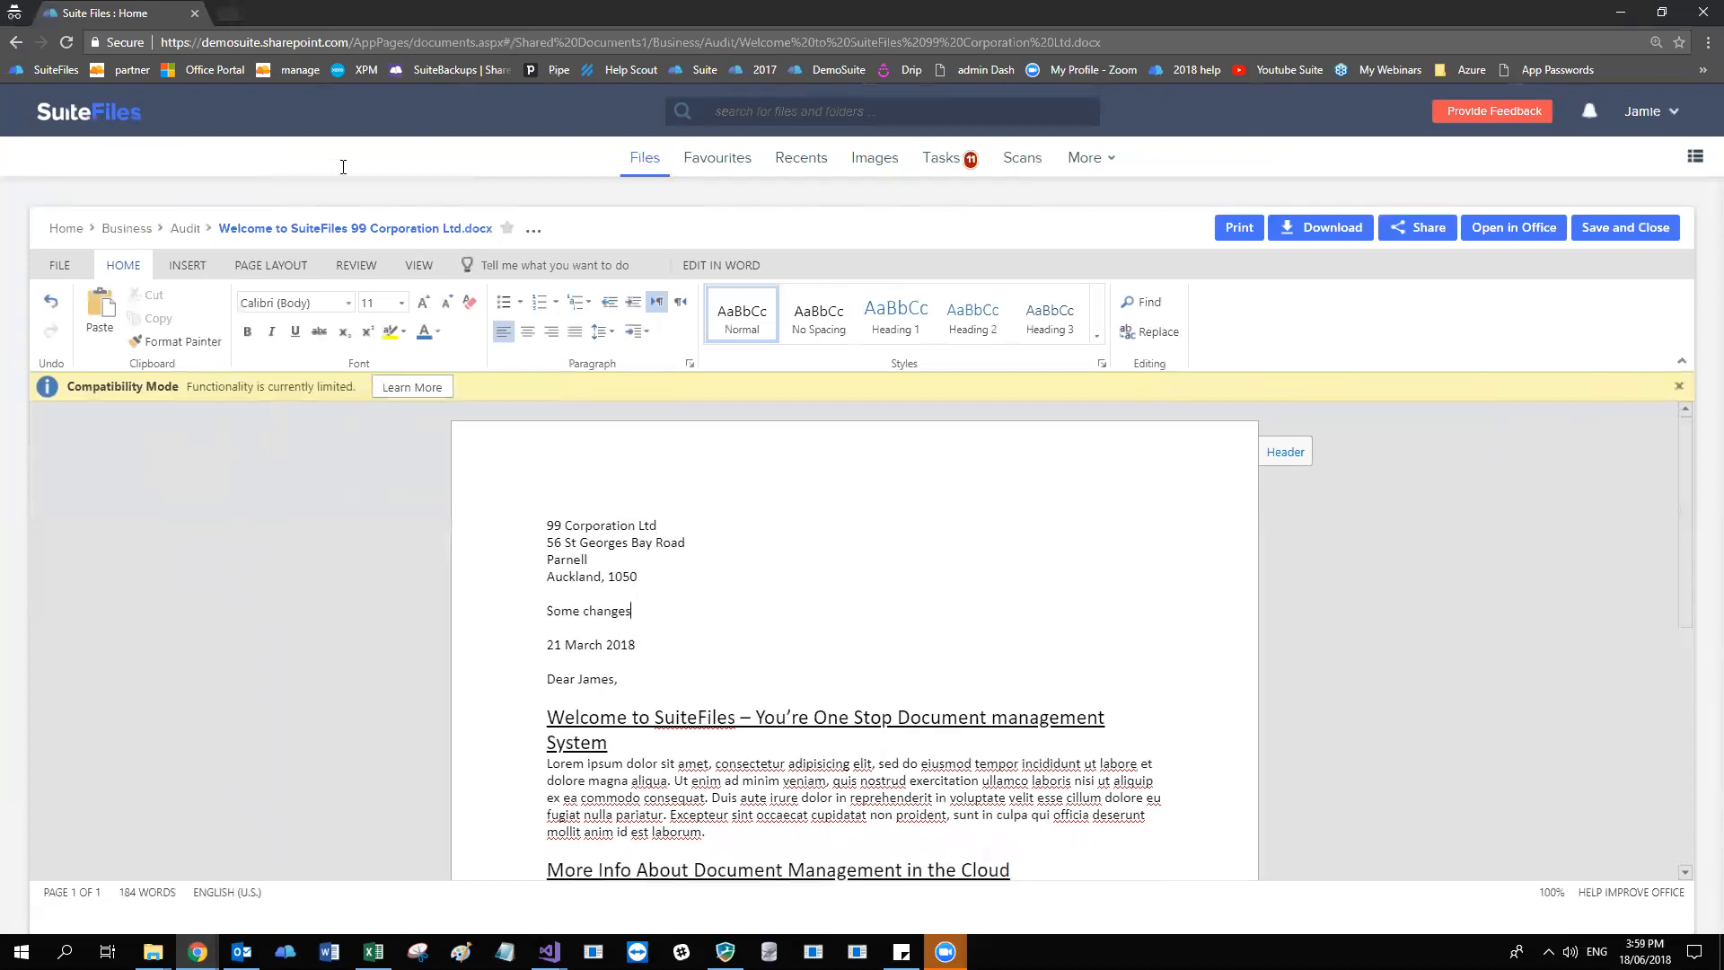
left_click(186, 229)
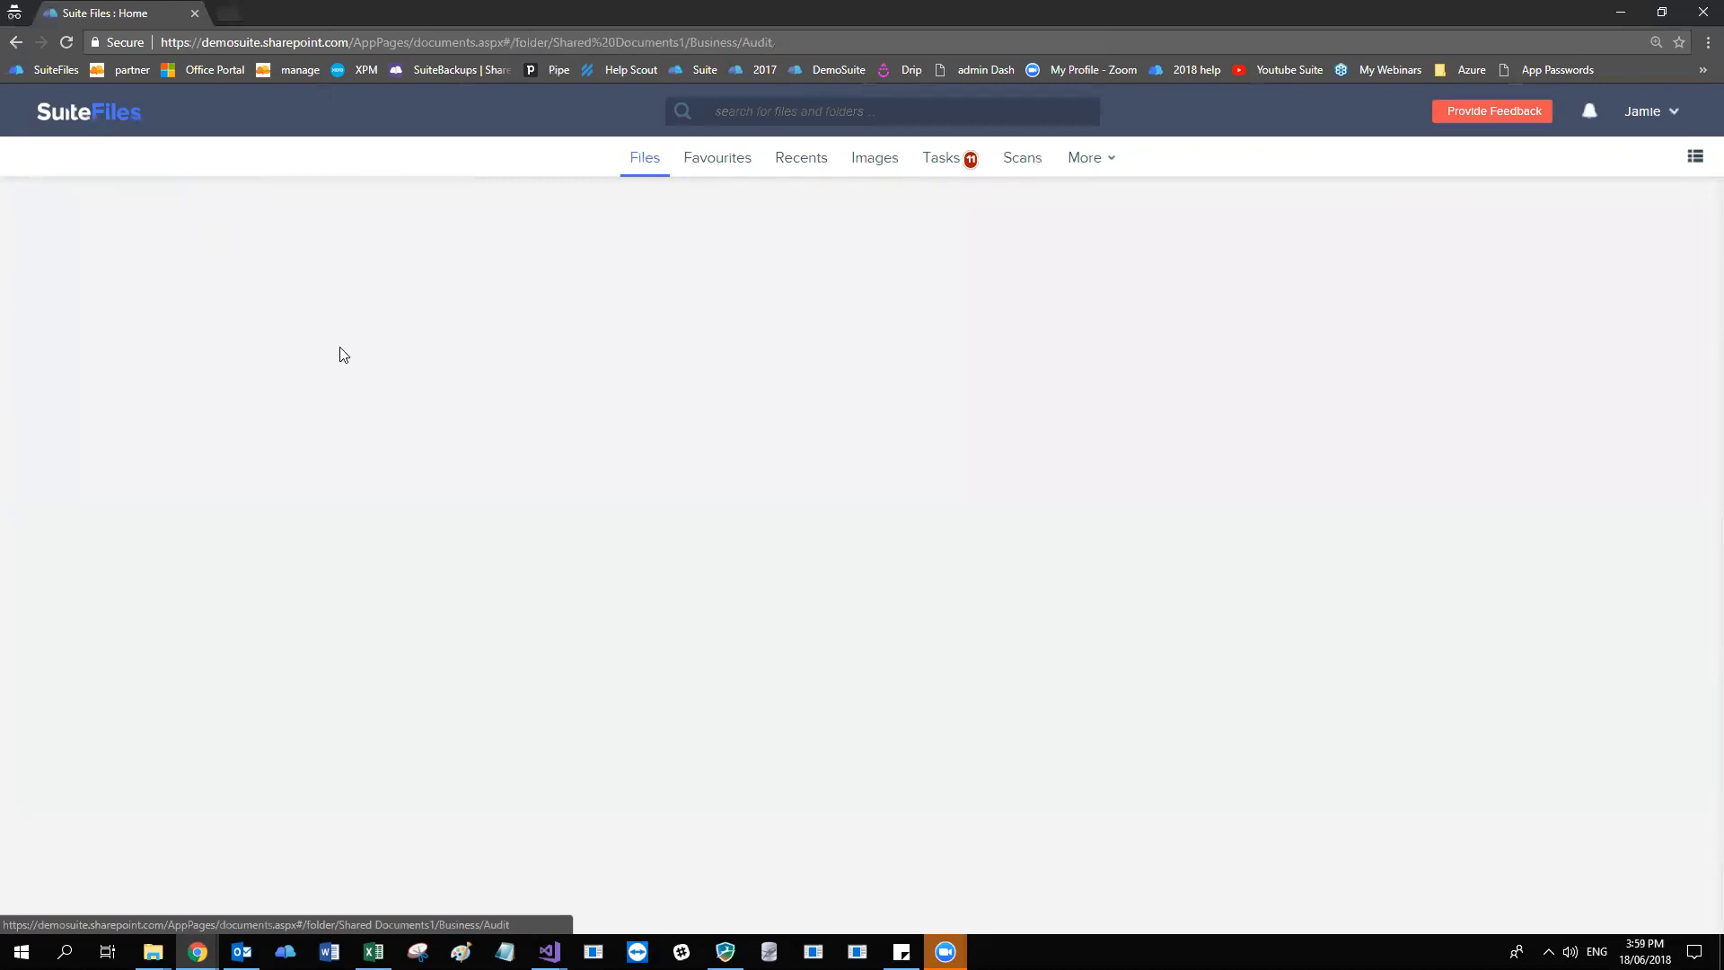
Reopen Welcome to SuiteFiles 99 Corporation Ltd.docx to examine its preview, and return to the Audit folder.
left_click(507, 623)
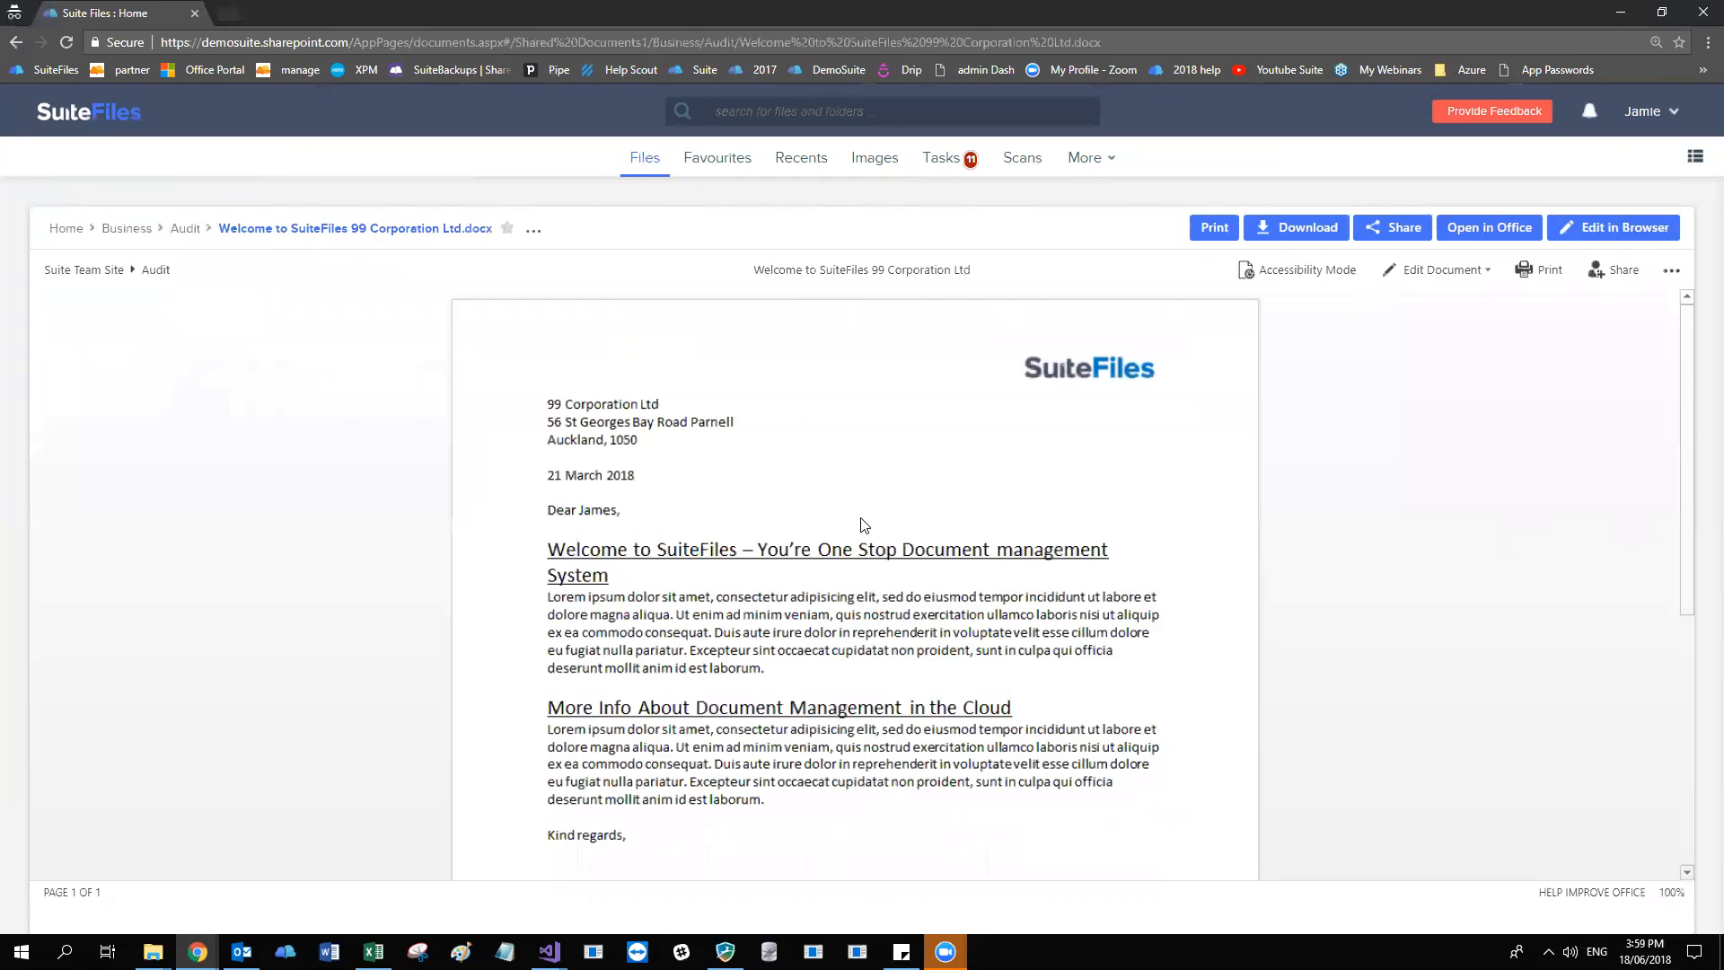
scroll(864, 526, "down", 3)
scroll(865, 525, "up", 3)
left_click(186, 230)
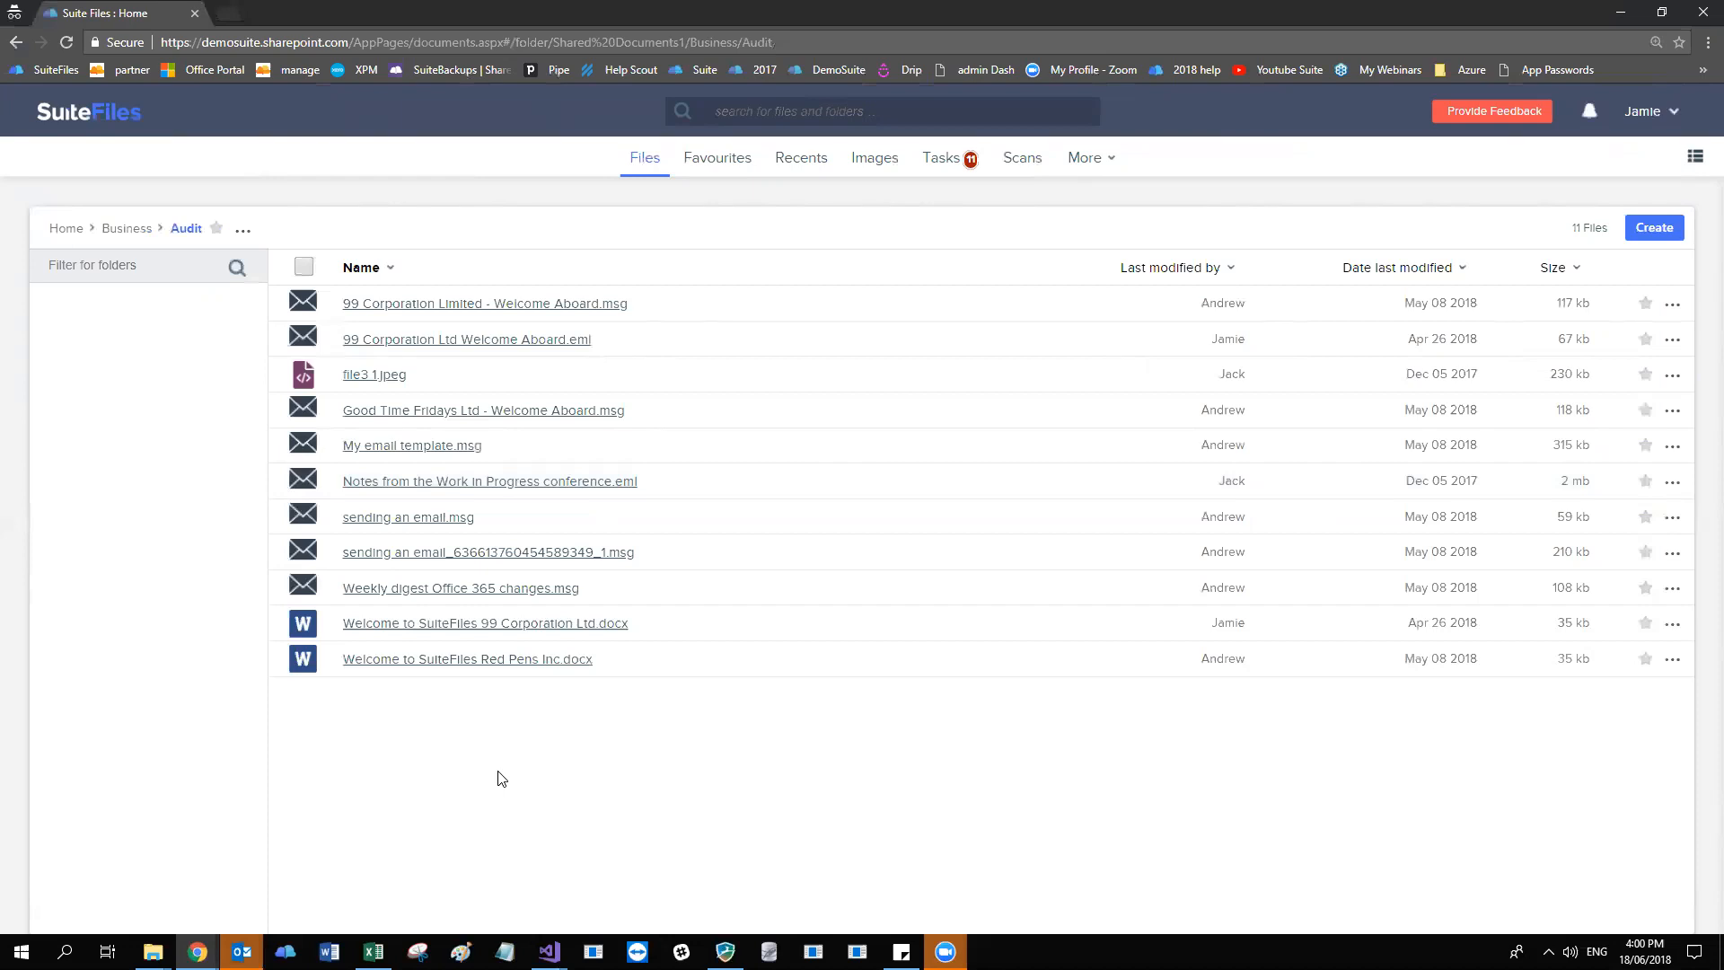
Return to the main browser window and highlight the SuiteFiles support e-mail address on the New Tab page.
left_click(1621, 12)
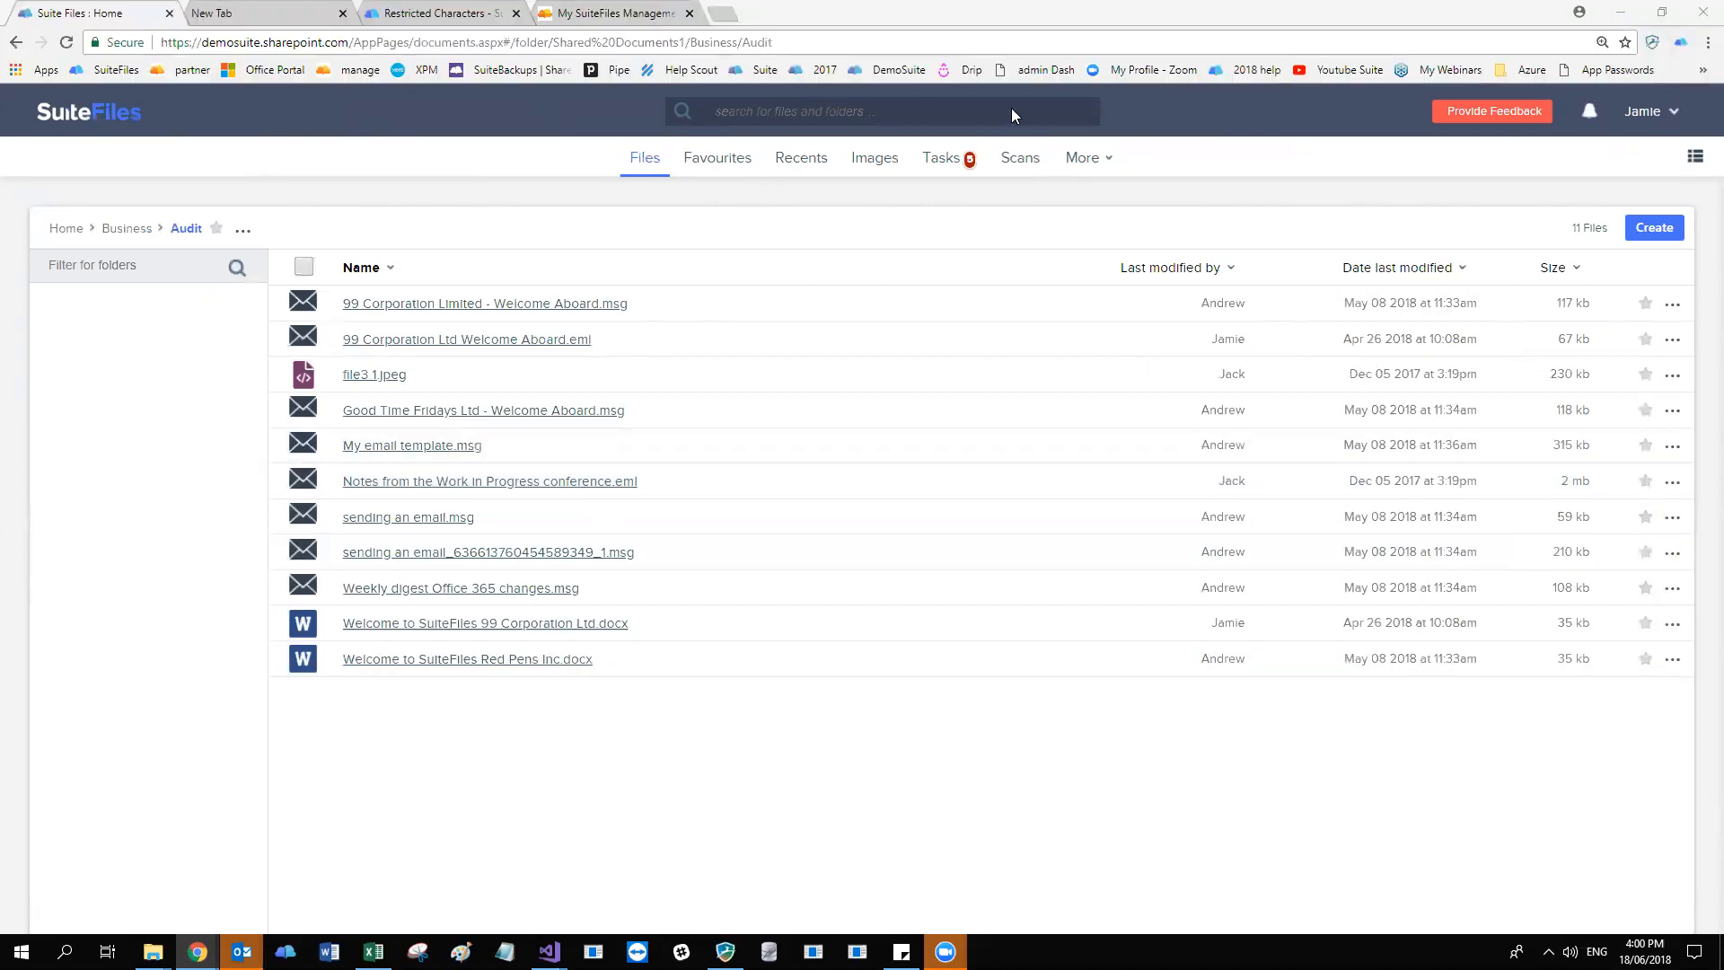
left_click(270, 12)
left_click(317, 46)
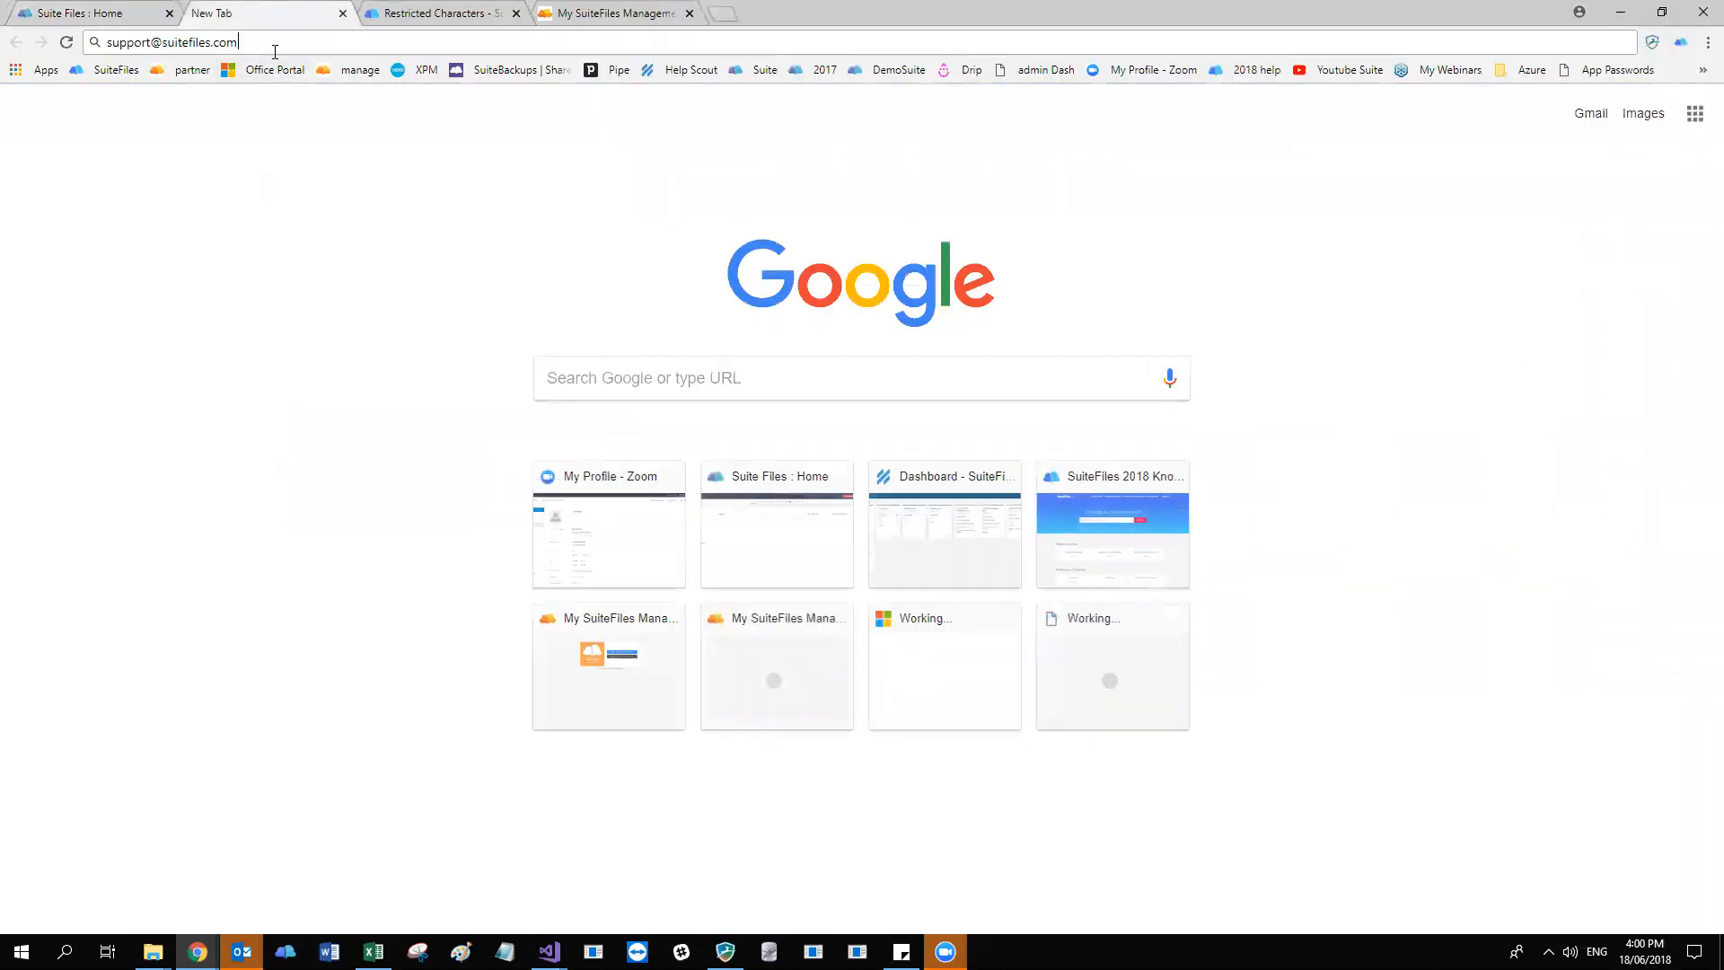
mouse_move(240, 43)
left_mouse_down()
mouse_move(105, 43)
mouse_move(240, 43)
left_mouse_up()
left_click(109, 42)
left_click(105, 43)
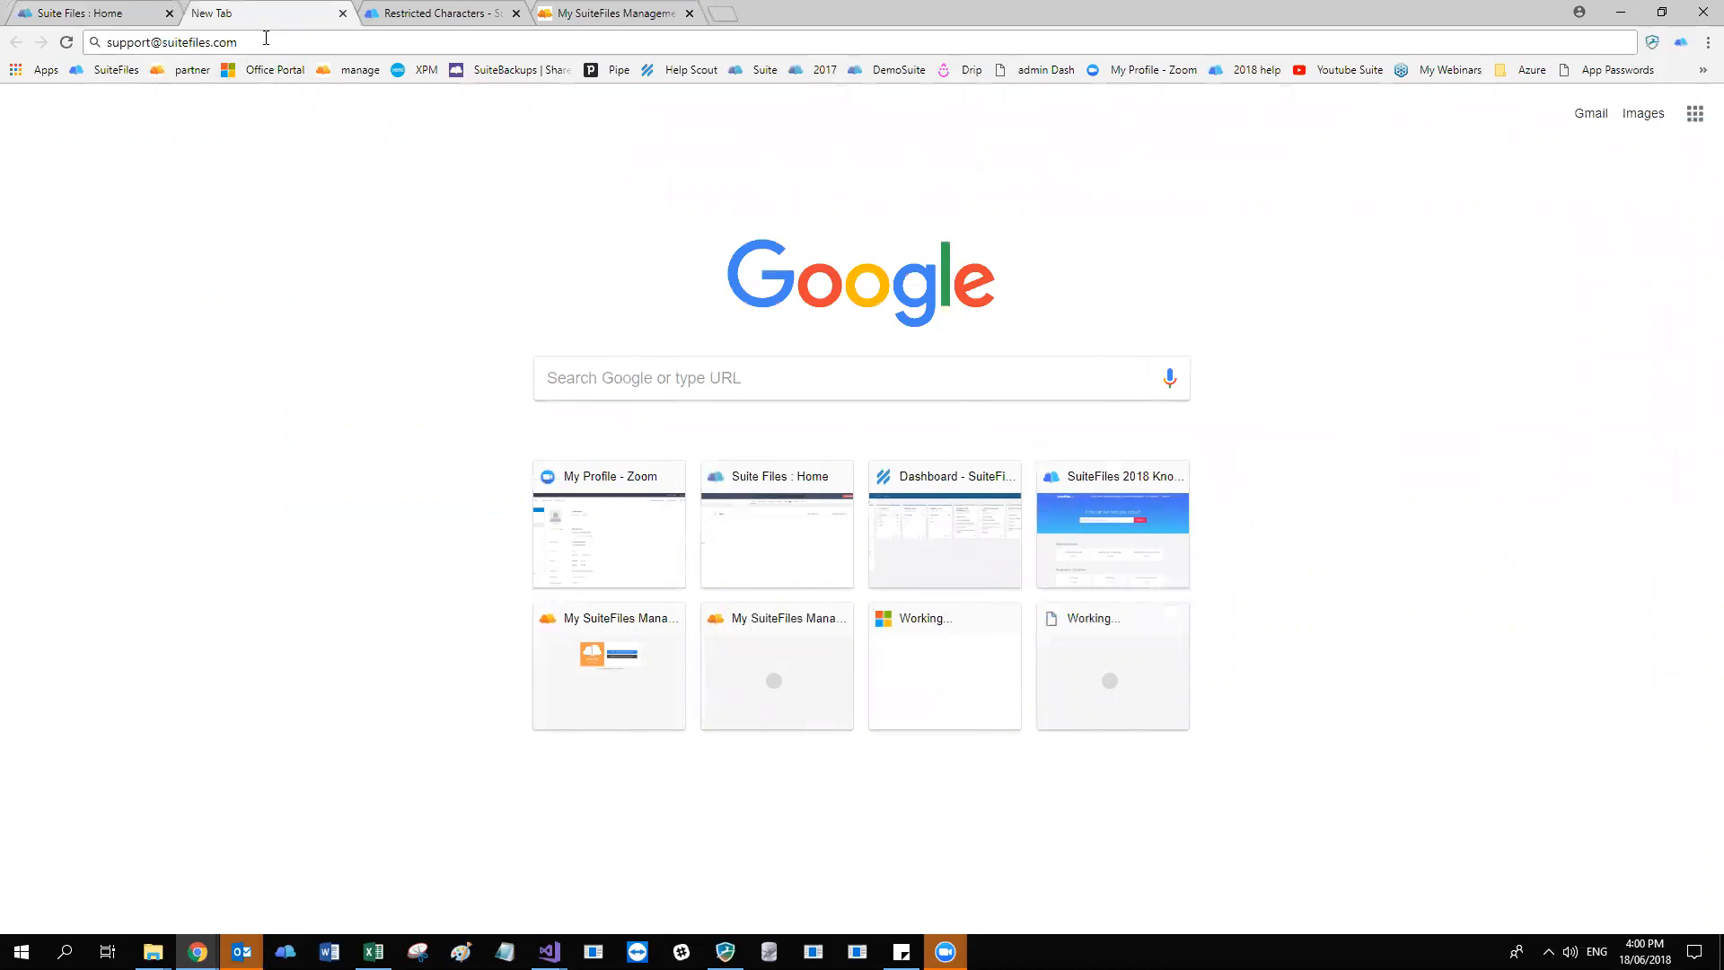
left_click(266, 37)
left_click(255, 38)
left_click_drag(255, 39, 83, 37)
left_click(276, 43)
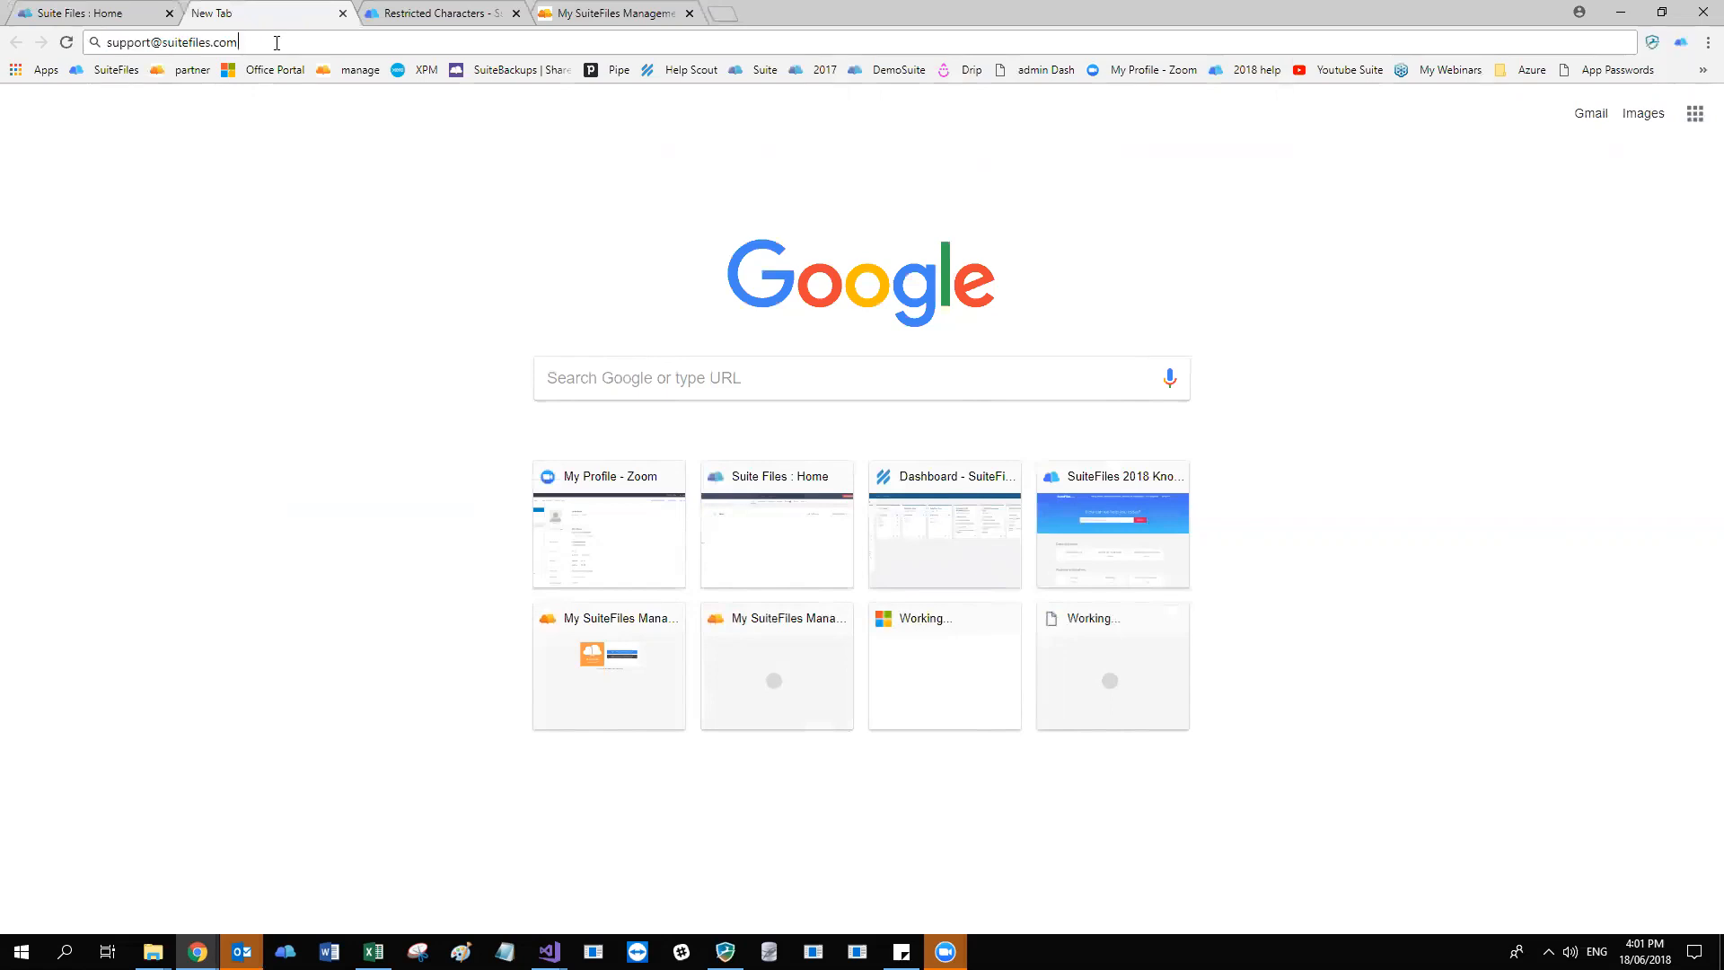